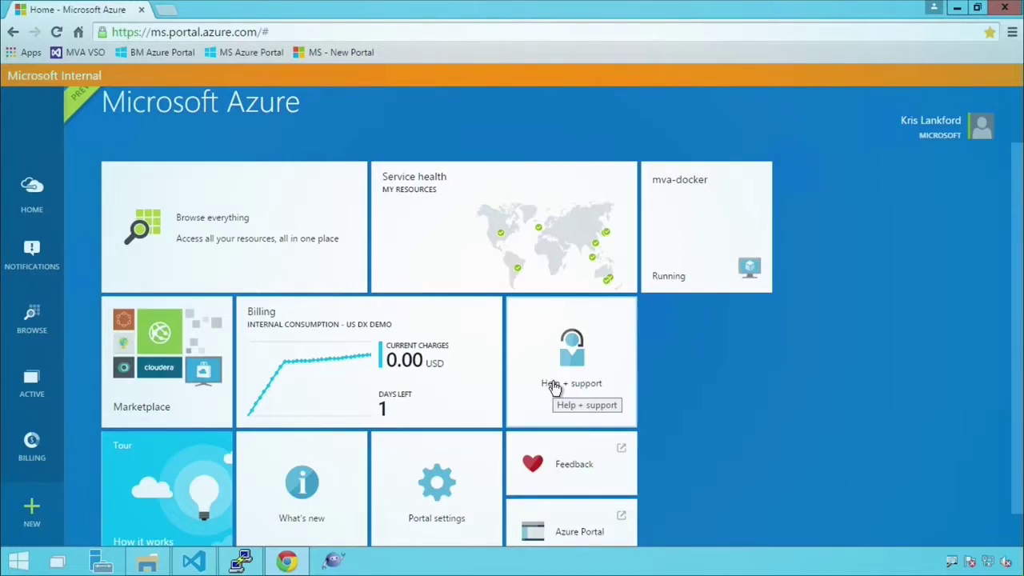
- Show the mva-docker VM's endpoints and select the SSH TCP 22 row next to PatientDetail 80→3000
{"action": "left_click", "coordinate": [703, 257]}
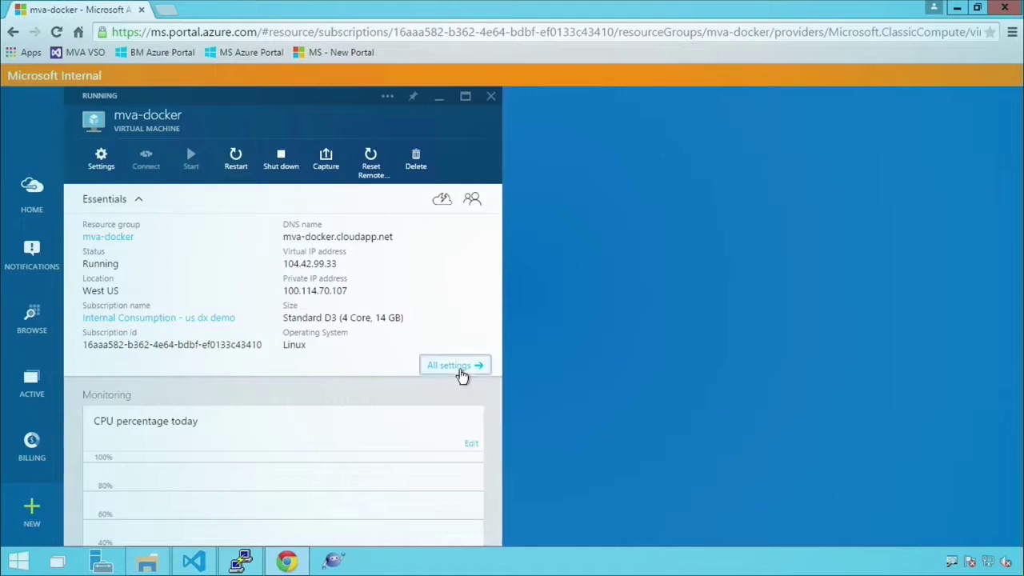
{"action": "left_click", "coordinate": [461, 370]}
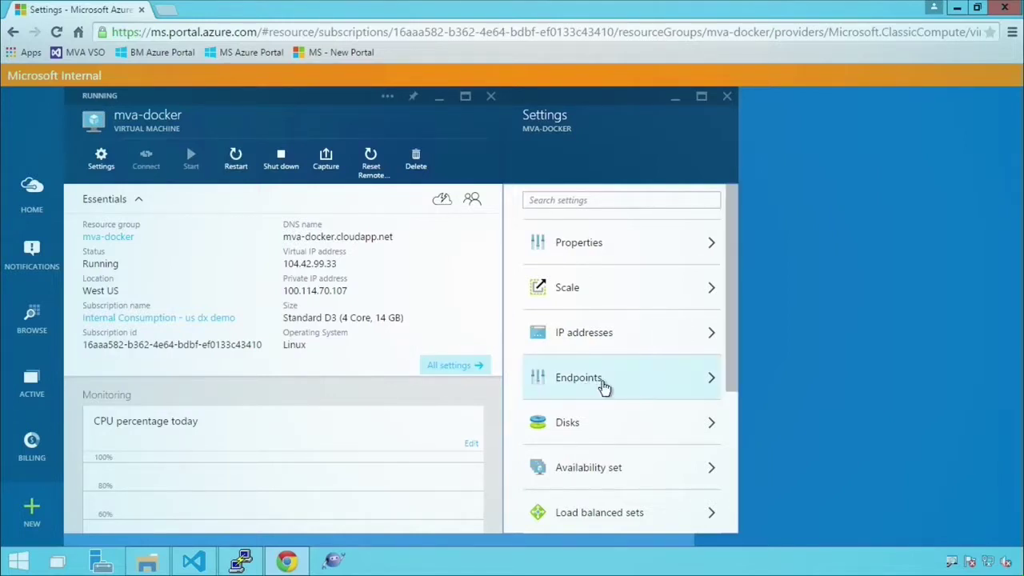
{"action": "left_click", "coordinate": [654, 380]}
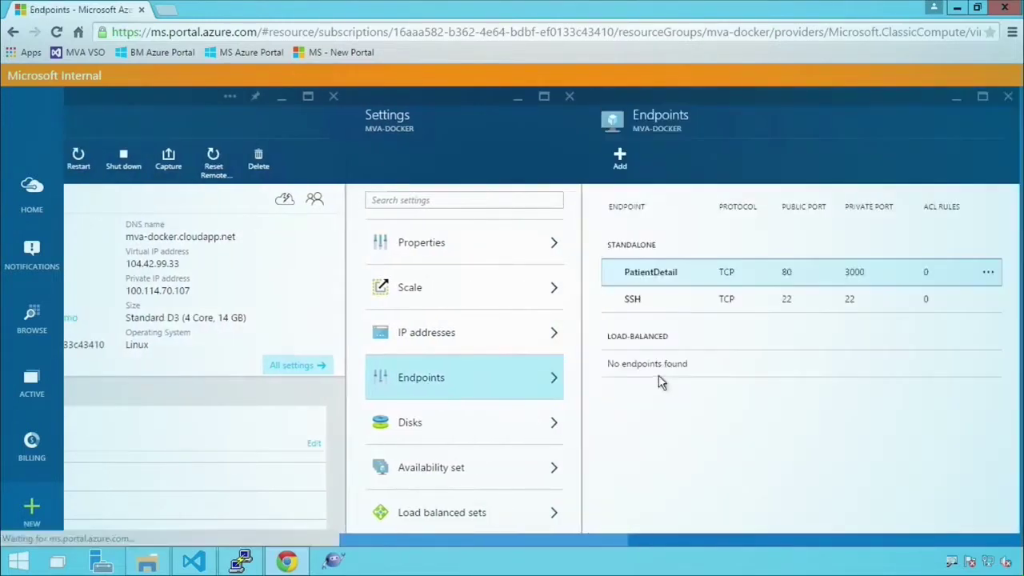
{"action": "left_click", "coordinate": [971, 311]}
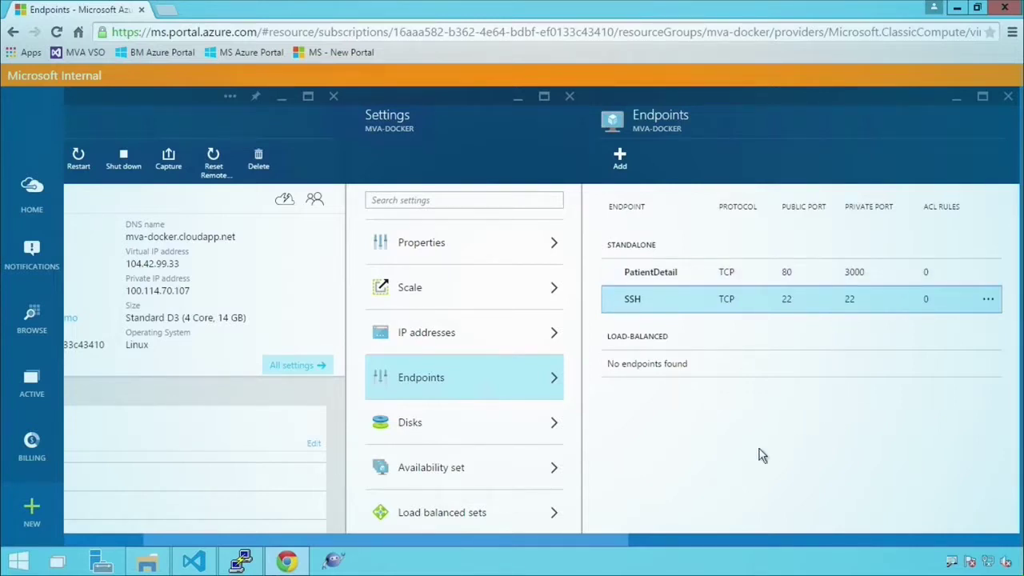
{"action": "mouse_move", "coordinate": [250, 564]}
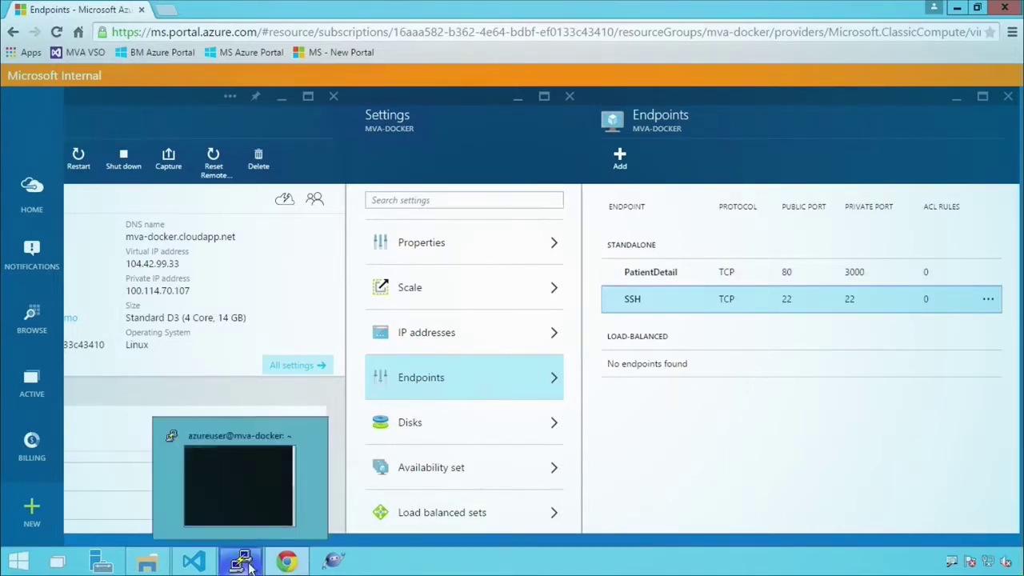
- Maximize VS Code, review server.js, and expand the models folder to show patient.js
{"action": "left_click", "coordinate": [194, 561]}
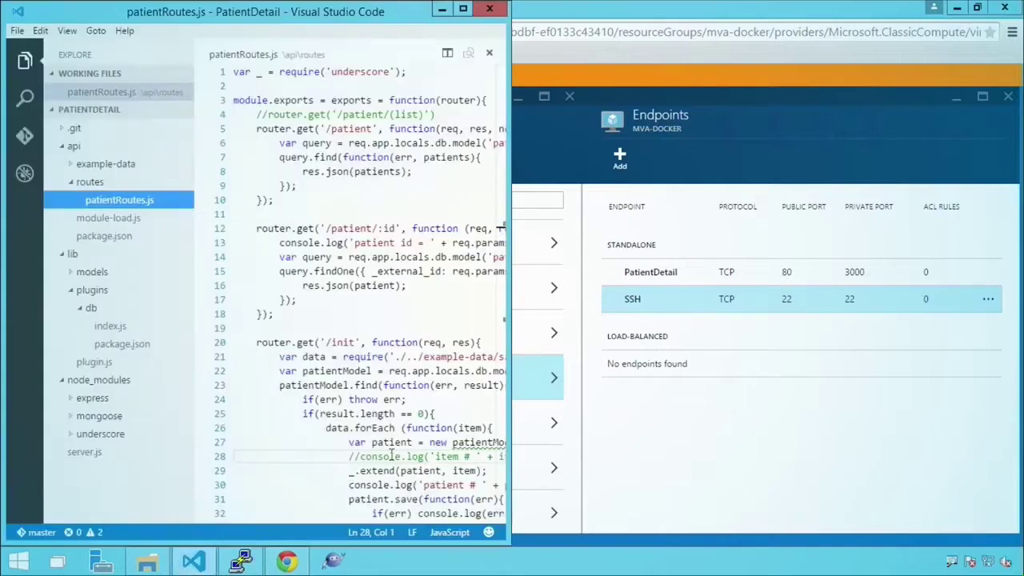
{"action": "left_click", "coordinate": [464, 9]}
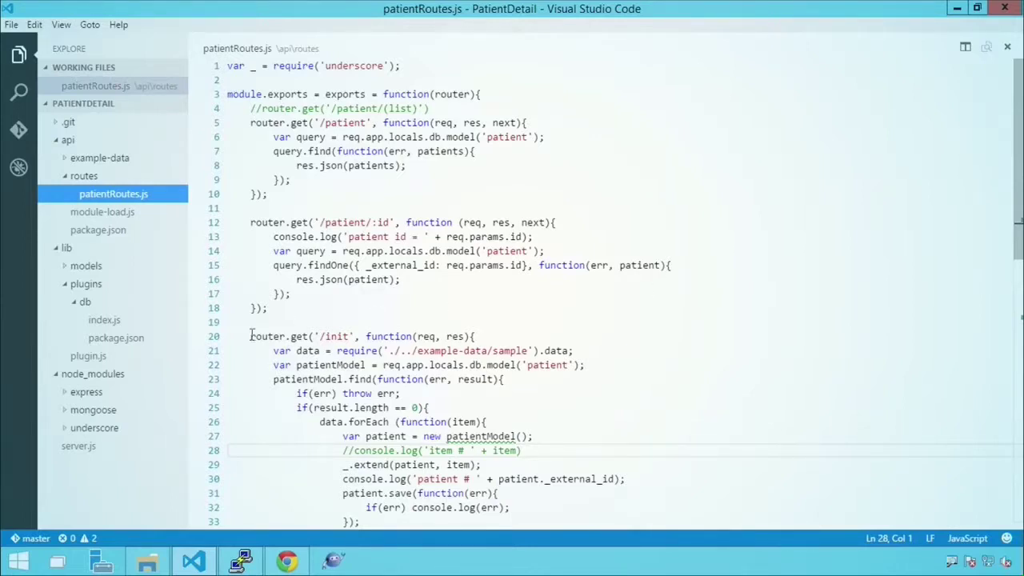
{"action": "left_click", "coordinate": [76, 446]}
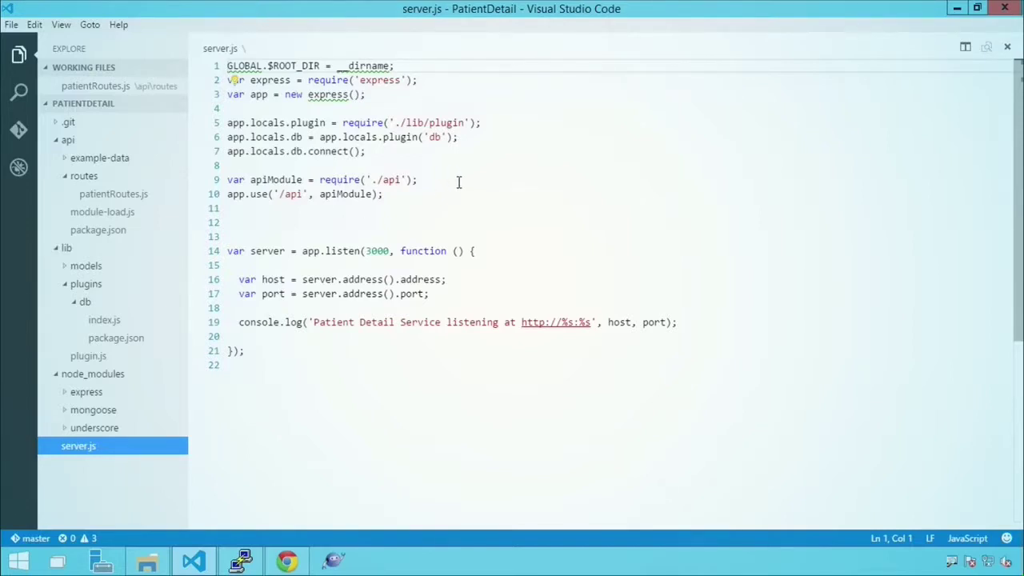
{"action": "left_click", "coordinate": [460, 221]}
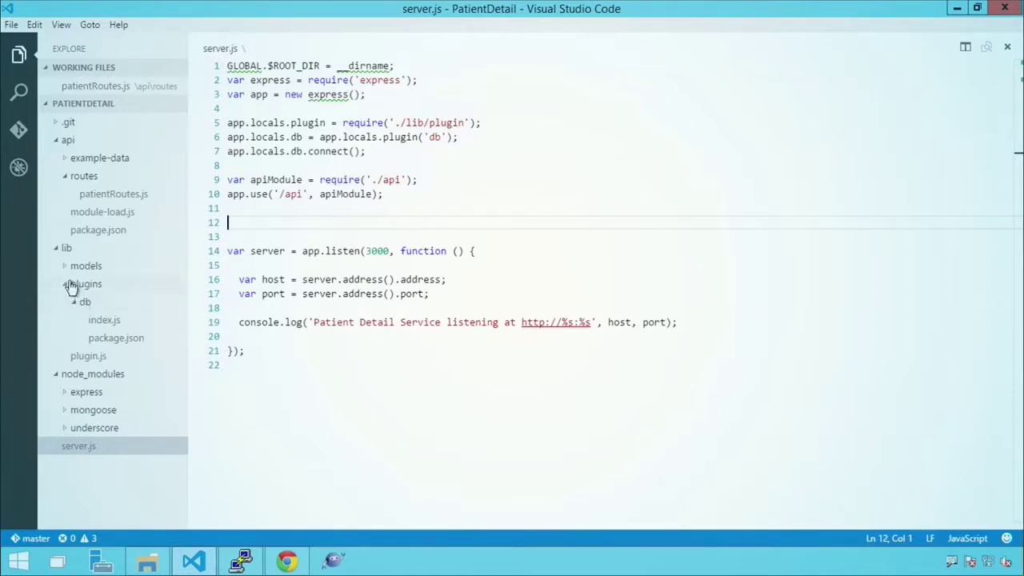
{"action": "left_click", "coordinate": [67, 271]}
{"action": "left_click", "coordinate": [91, 284]}
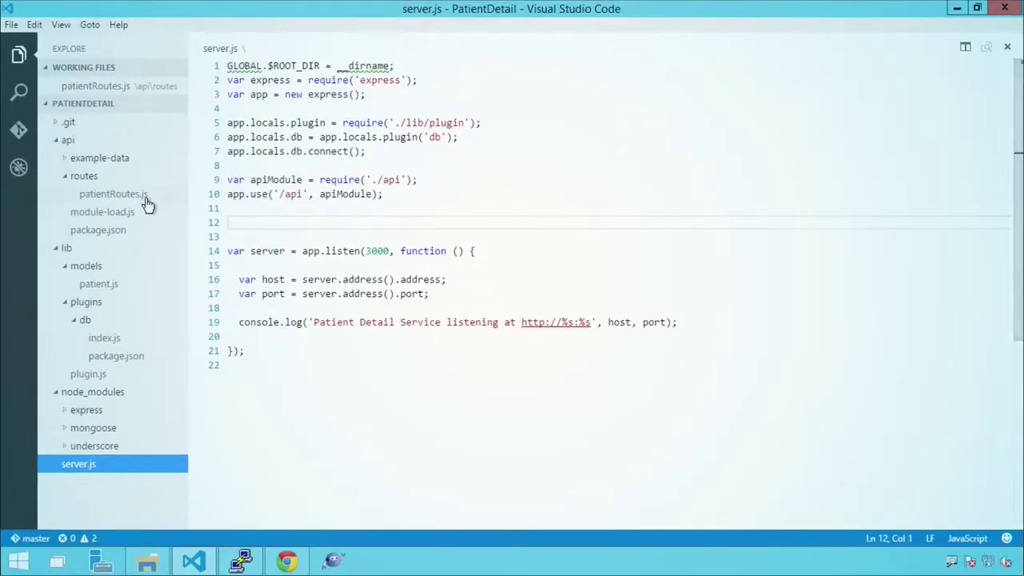
- Review patientRoutes.js and example-data's sample.json, then return to the Azure endpoints page
{"action": "left_click", "coordinate": [113, 194]}
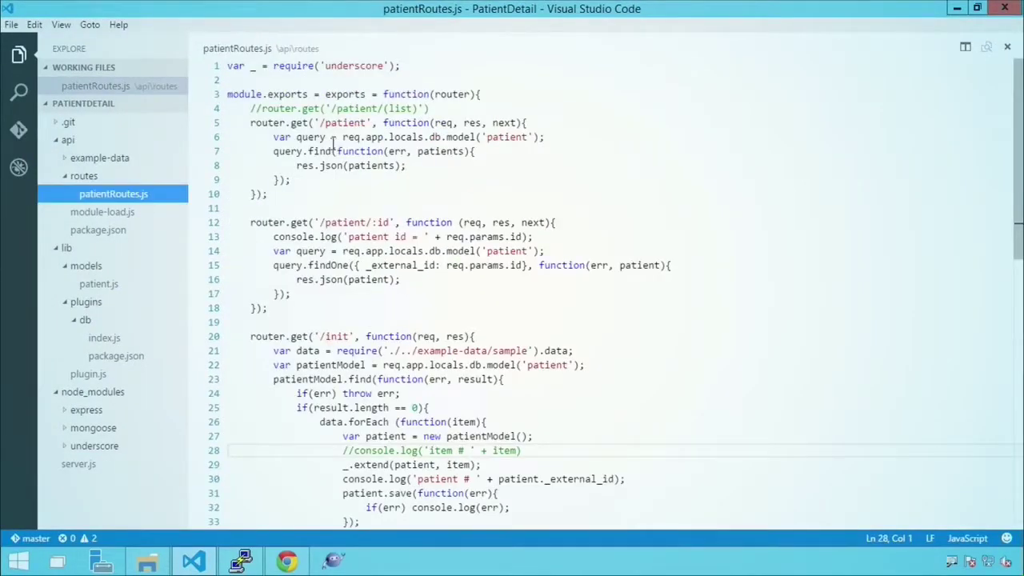
{"action": "mouse_move", "coordinate": [327, 141]}
{"action": "left_click", "coordinate": [76, 157]}
{"action": "left_click", "coordinate": [96, 177]}
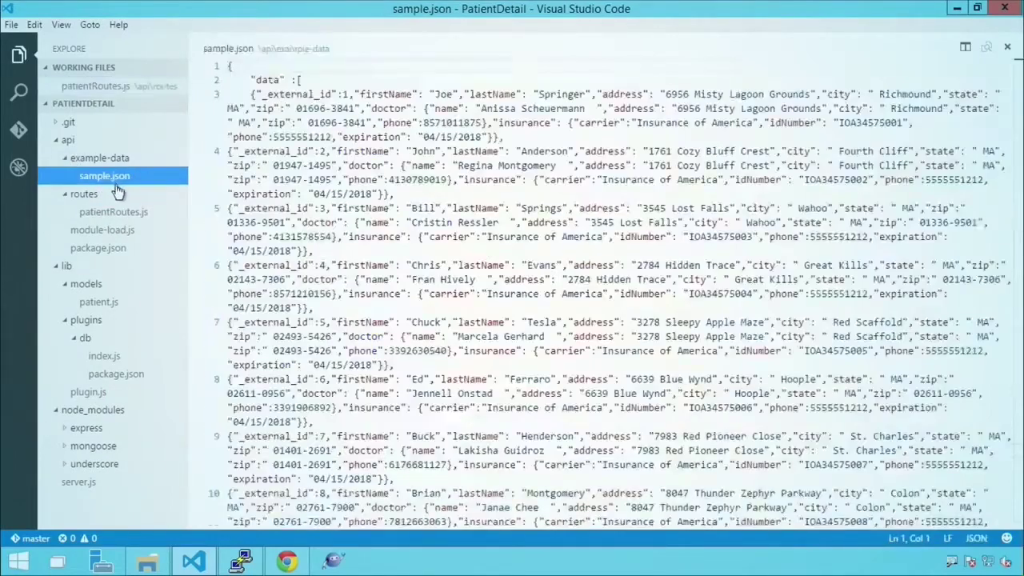
{"action": "left_click", "coordinate": [71, 159]}
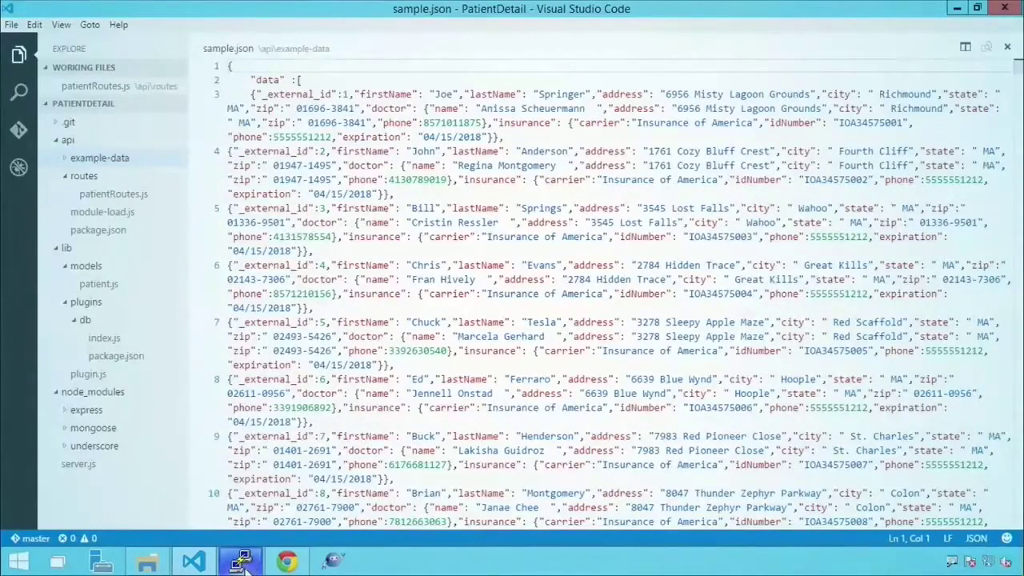
{"action": "mouse_move", "coordinate": [242, 564]}
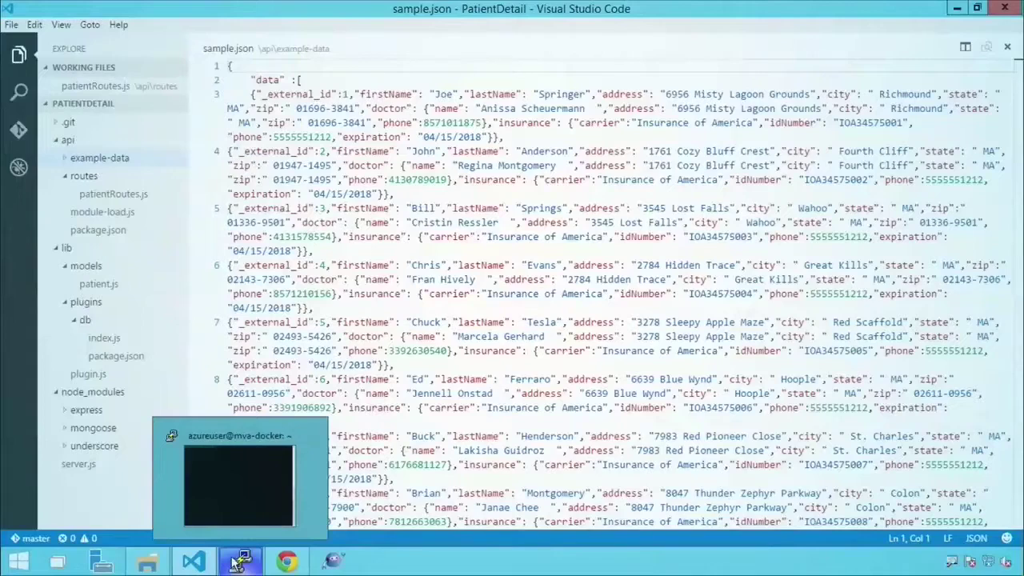
{"action": "left_click", "coordinate": [287, 561]}
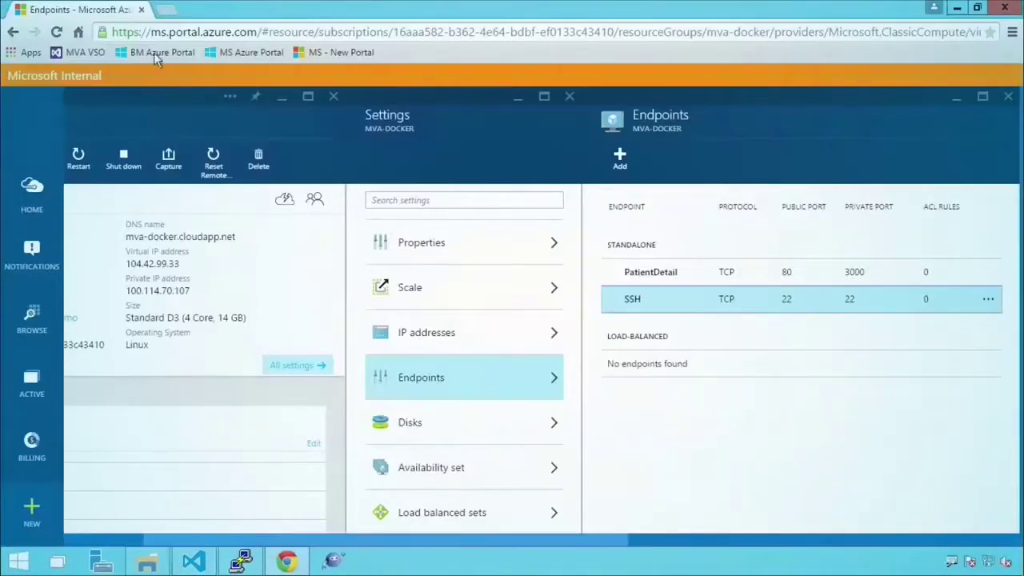
- Browse the PharmaTrial PatientDetail repository files in Visual Studio Online, then switch to the SSH terminal
{"action": "left_click", "coordinate": [164, 10]}
{"action": "left_click", "coordinate": [80, 52]}
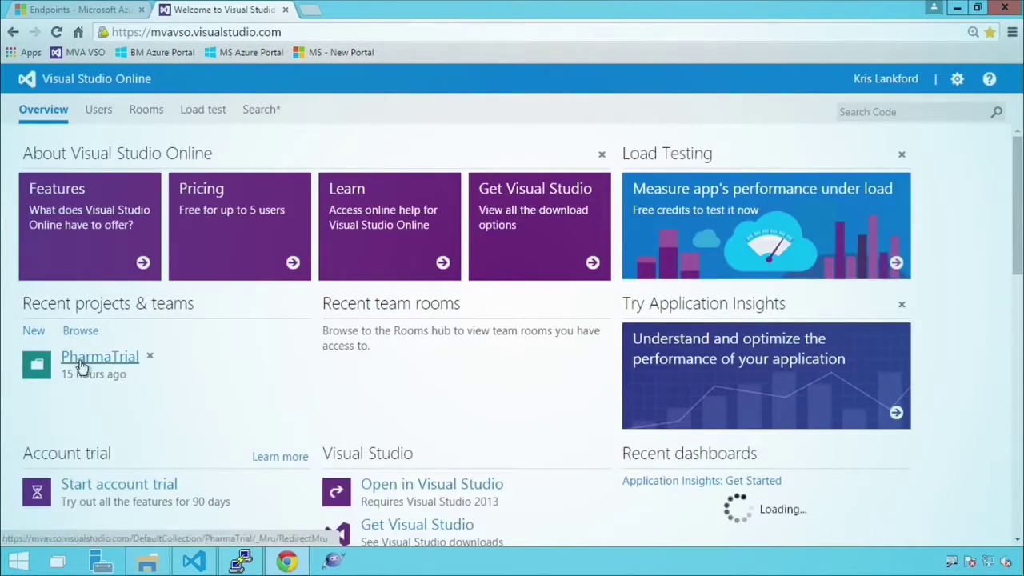
{"action": "left_click", "coordinate": [85, 364]}
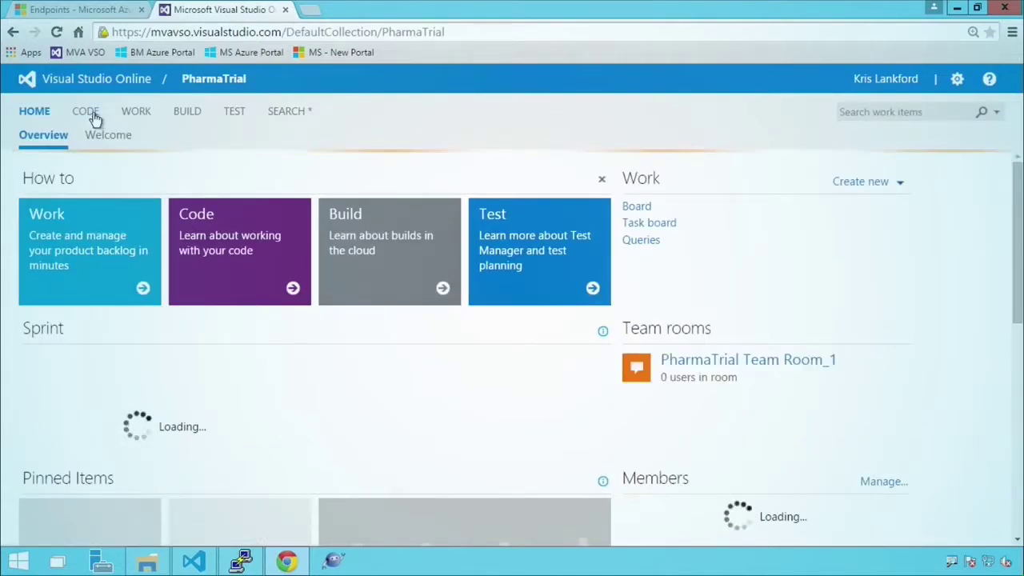
{"action": "left_click", "coordinate": [93, 118]}
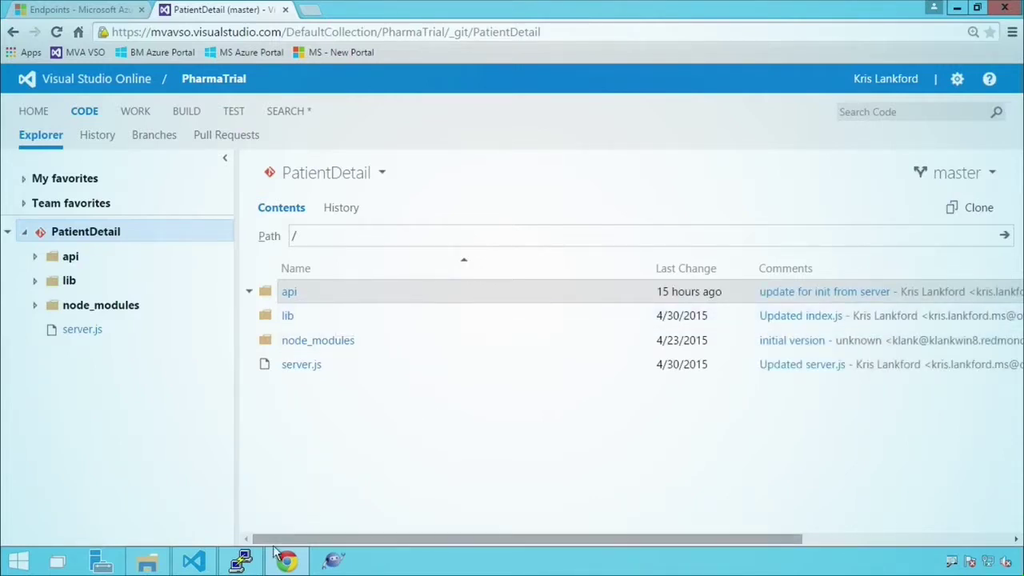
{"action": "left_click", "coordinate": [241, 560]}
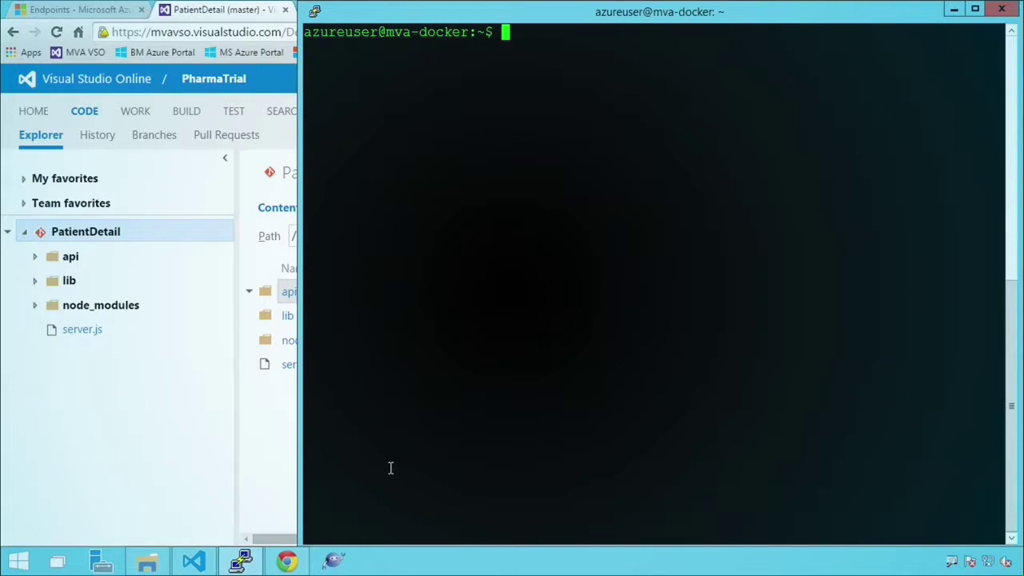
- Run sudo docker images to list the five local images, including dockerfile/nodejs and dockerfile/mongodb
{"action": "type", "text": "sudo docker "}
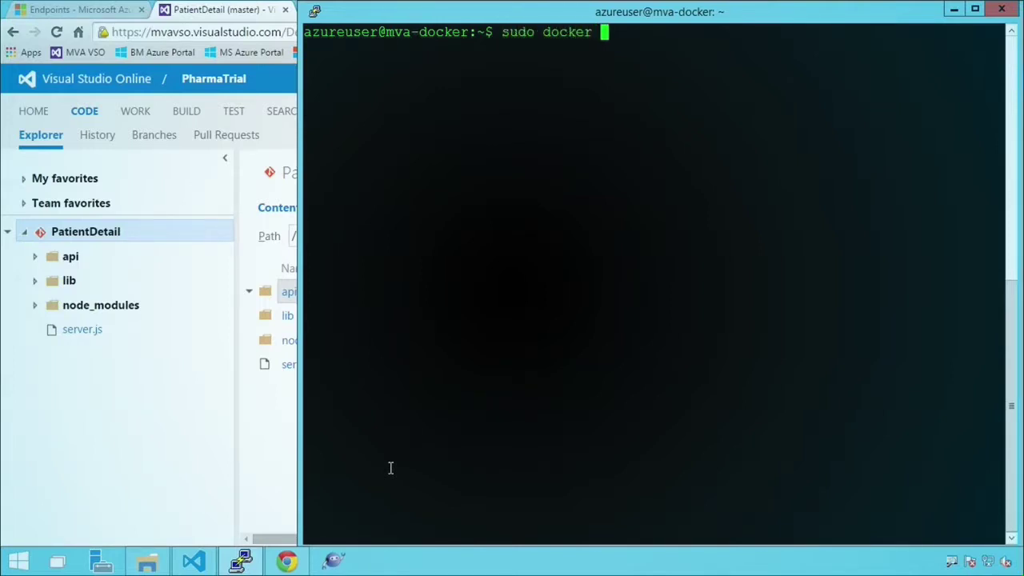
{"action": "type", "text": "images"}
{"action": "key", "text": "Return"}
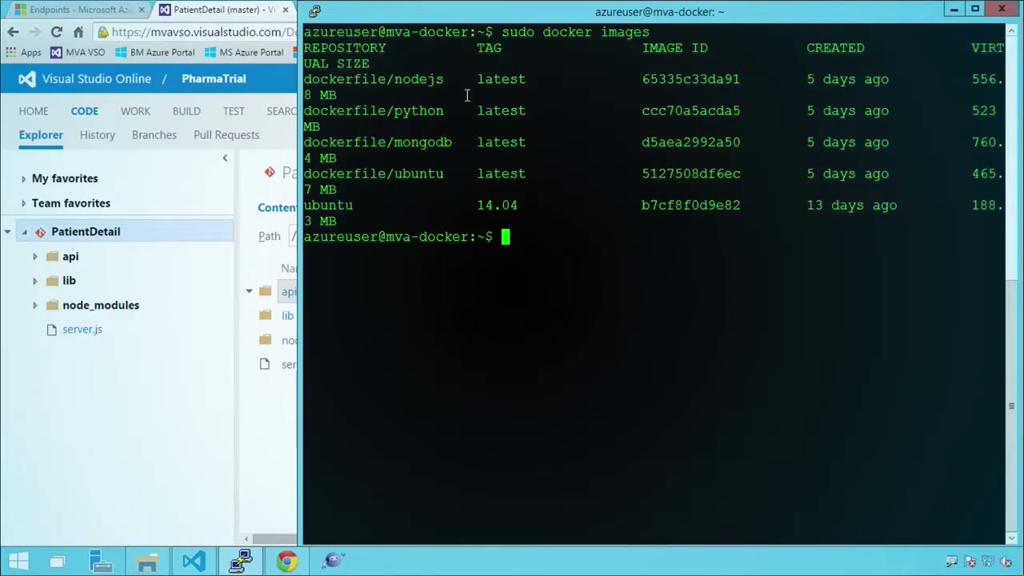
{"action": "type", "text": "sudo "}
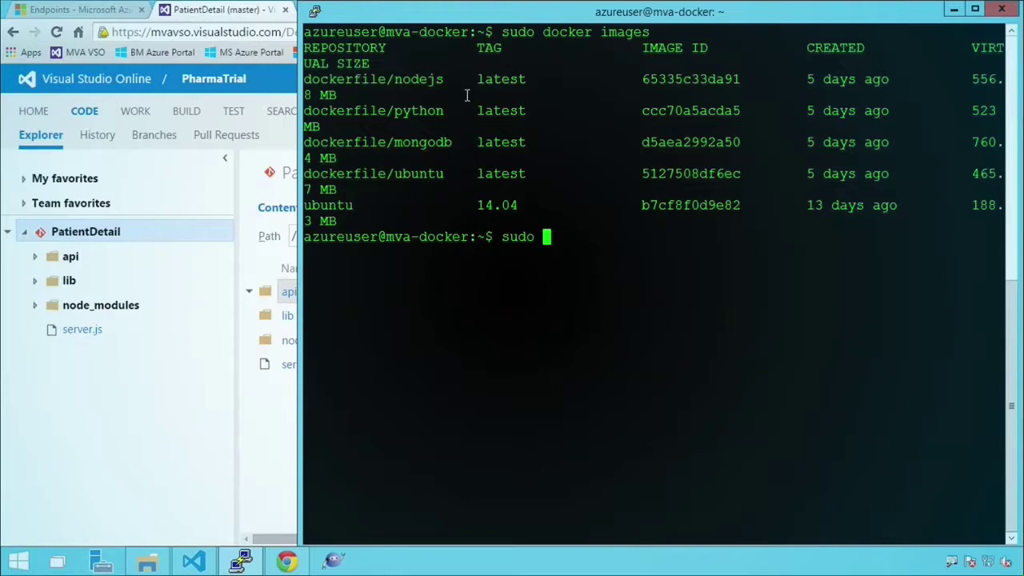
{"action": "type", "text": "docker run "}
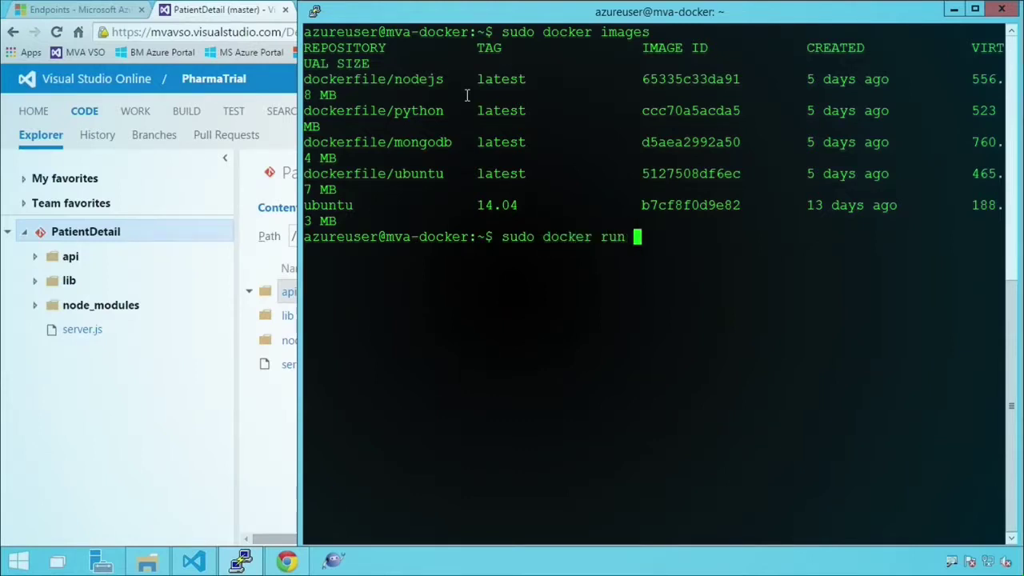
{"action": "type", "text": "-d"}
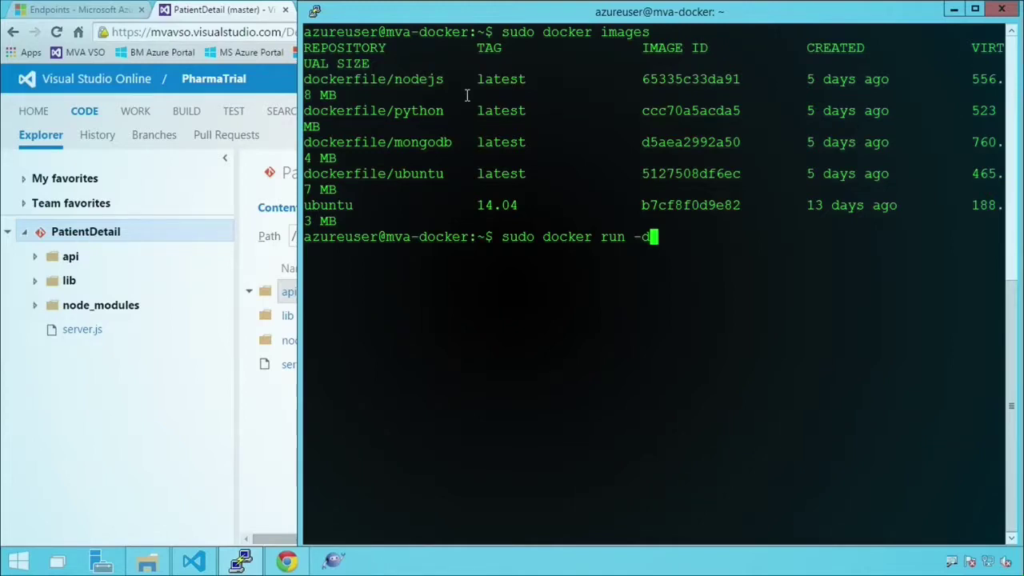
- Add the -p 27017:27017 port mapping and --restart always options to the docker run command
{"action": "type", "text": "-p"}
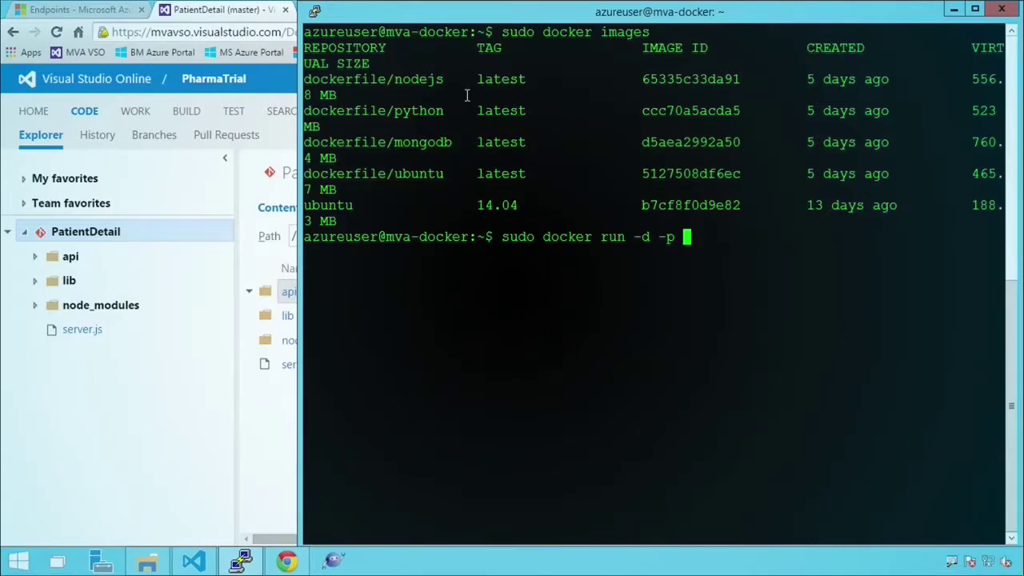
{"action": "type", "text": "27017"}
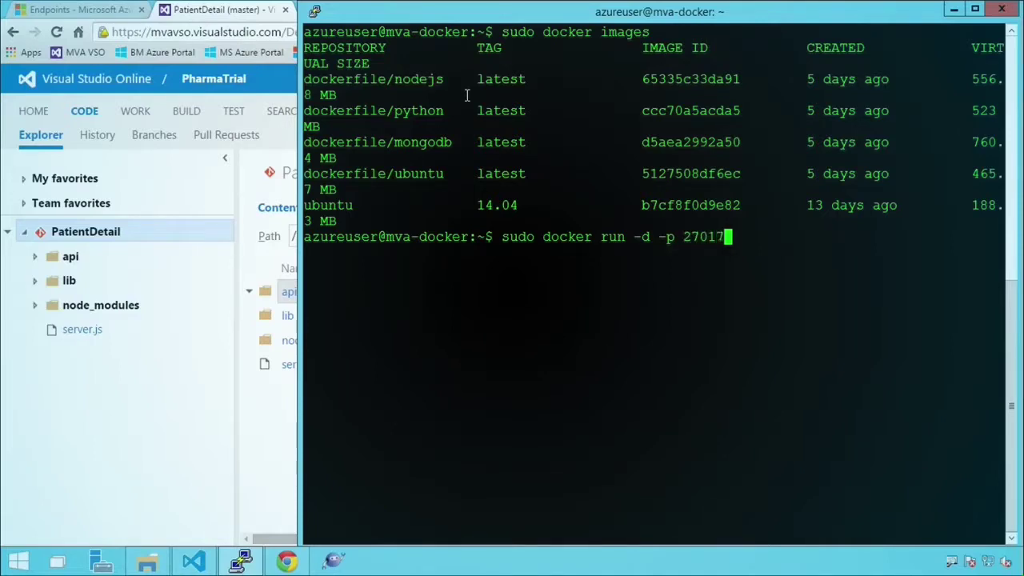
{"action": "type", "text": ":27017"}
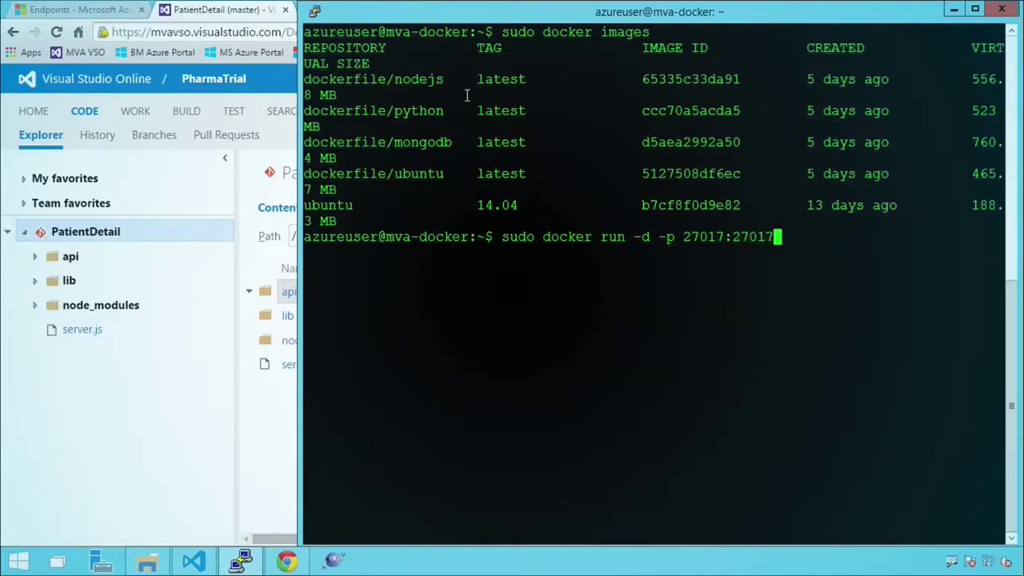
{"action": "type", "text": " --"}
{"action": "type", "text": "at"}
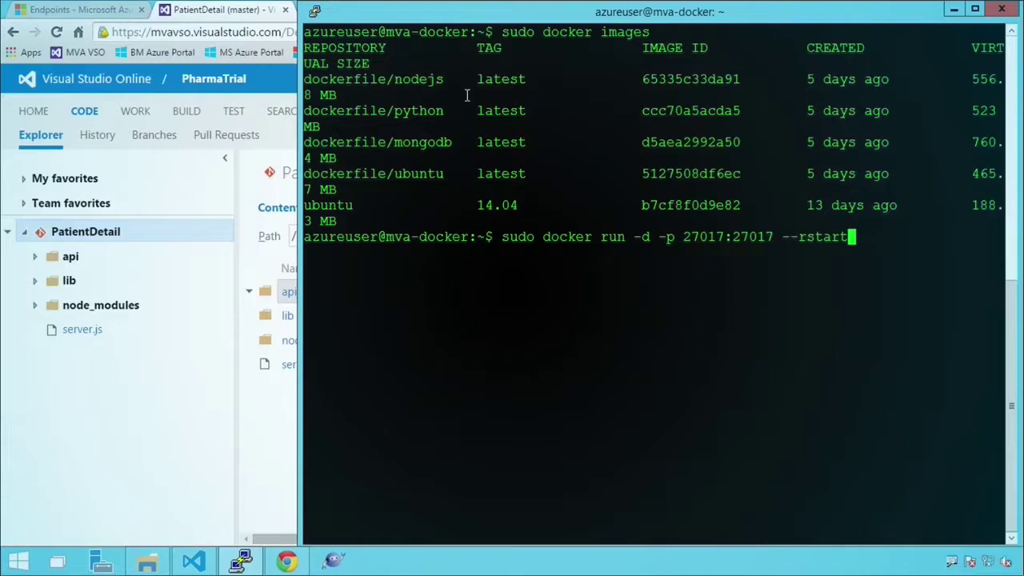
{"action": "key", "text": "BackSpace"}
{"action": "key", "text": "BackSpace"}
{"action": "key", "text": "BackSpace"}
{"action": "key", "text": "BackSpace"}
{"action": "type", "text": "e"}
{"action": "key", "text": "BackSpace"}
{"action": "type", "text": "estart aways"}
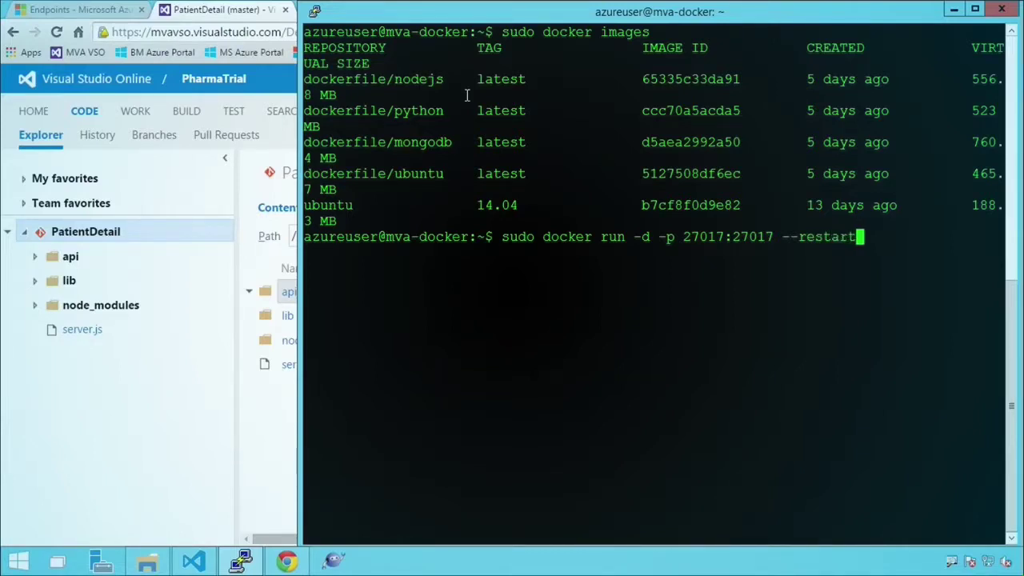
{"action": "key", "text": "BackSpace"}
{"action": "key", "text": "BackSpace"}
{"action": "key", "text": "BackSpace"}
{"action": "key", "text": "BackSpace"}
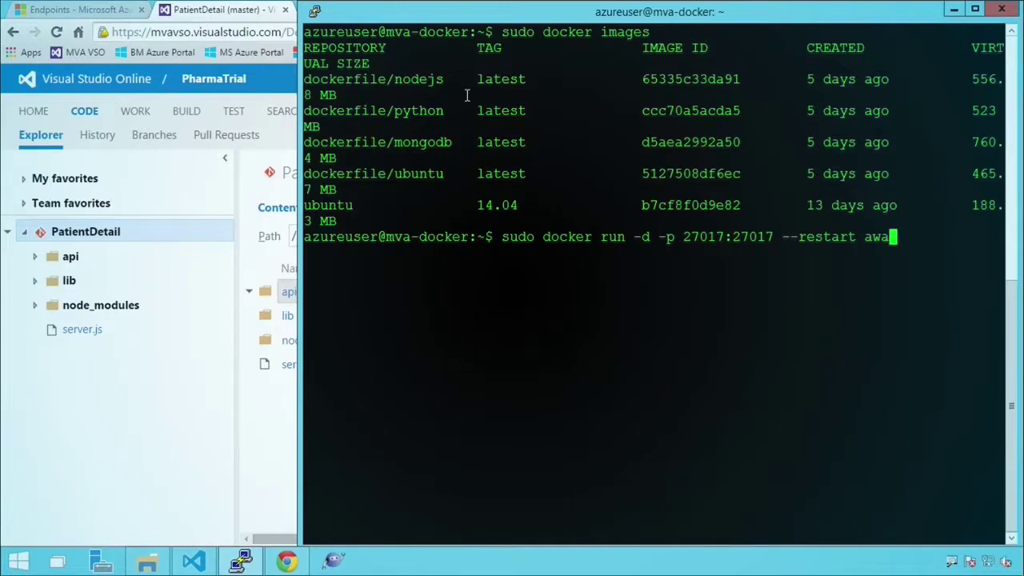
{"action": "type", "text": "lways "}
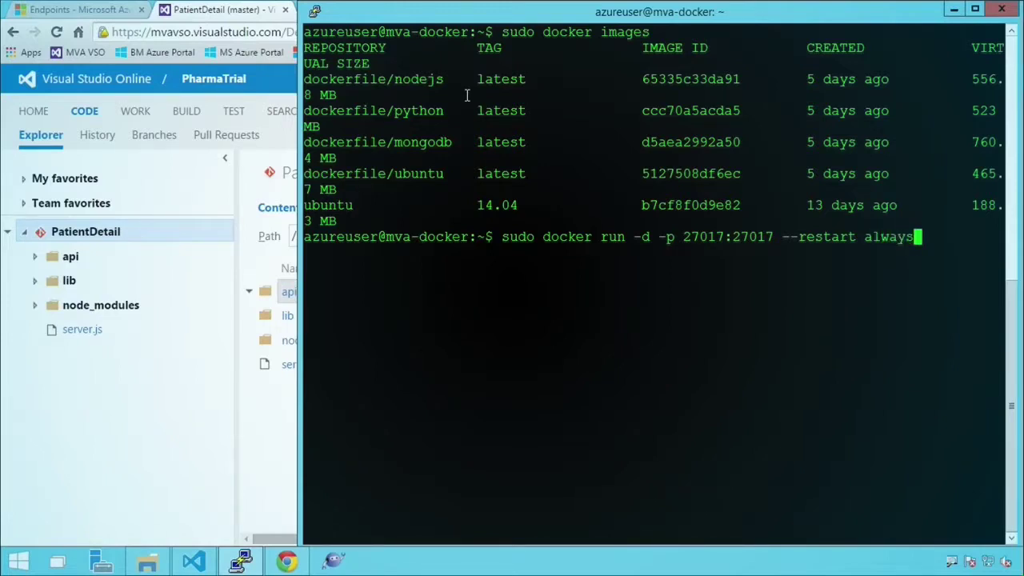
{"action": "type", "text": "--mongodb"}
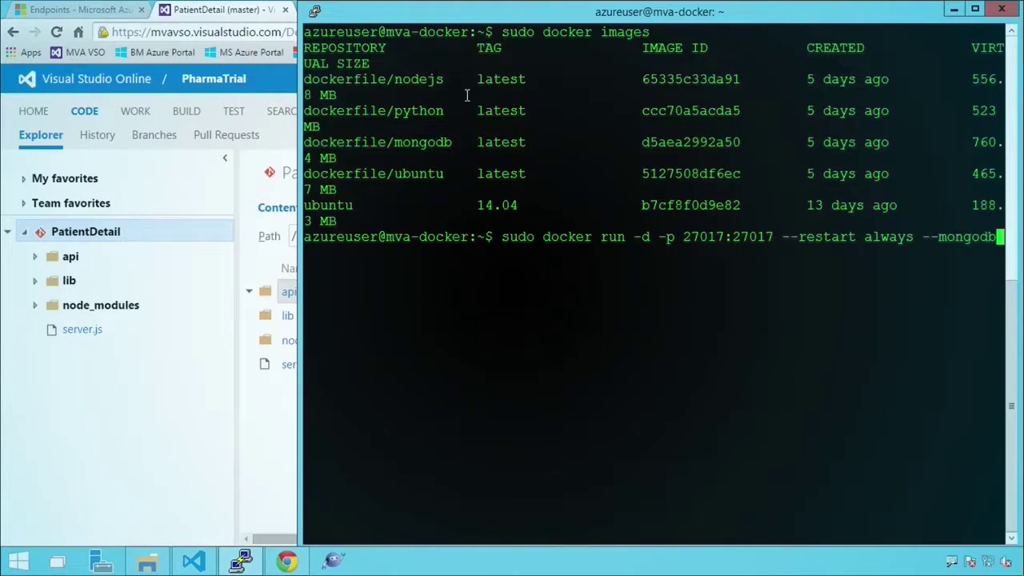
- Name the container mongodb, use image dockerfile/mongodb with mongod, and run it
{"action": "key", "text": "Left"}
{"action": "key", "text": "Left"}
{"action": "key", "text": "Left"}
{"action": "key", "text": "Left"}
{"action": "key", "text": "Left"}
{"action": "key", "text": "Left"}
{"action": "key", "text": "Left"}
{"action": "type", "text": "name"}
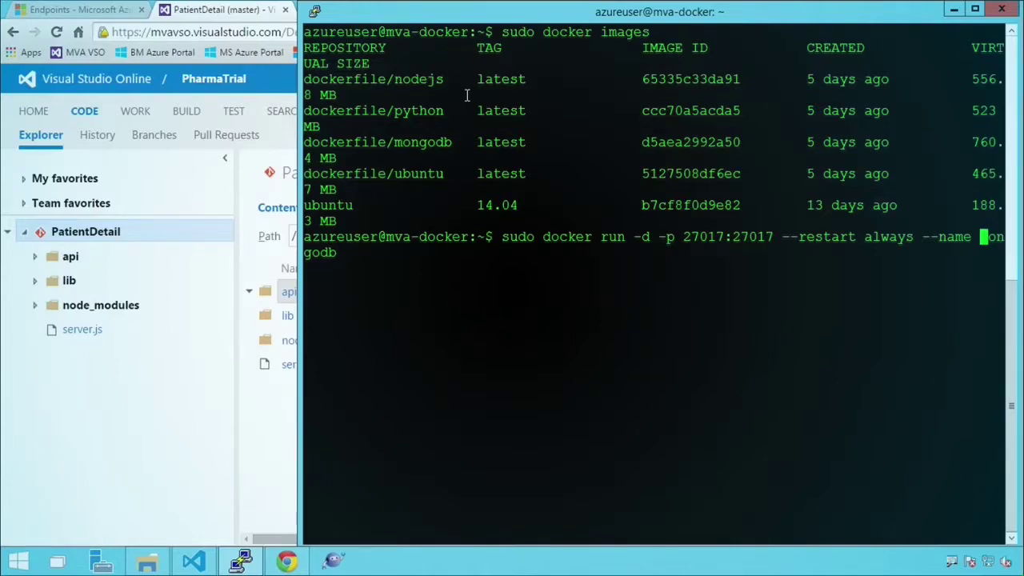
{"action": "key", "text": "End"}
{"action": "type", "text": "docke"}
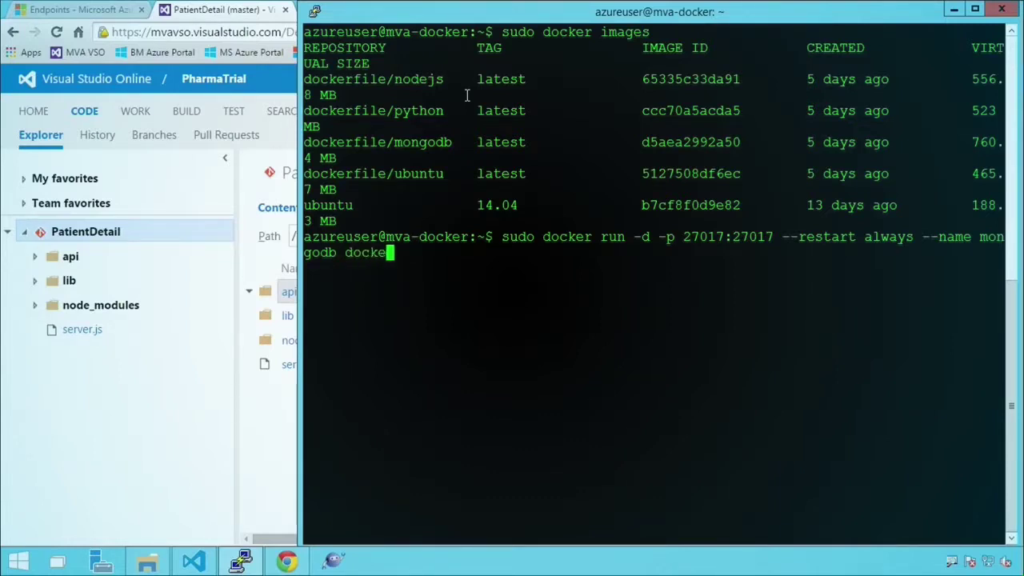
{"action": "type", "text": "rfile/mongodb"}
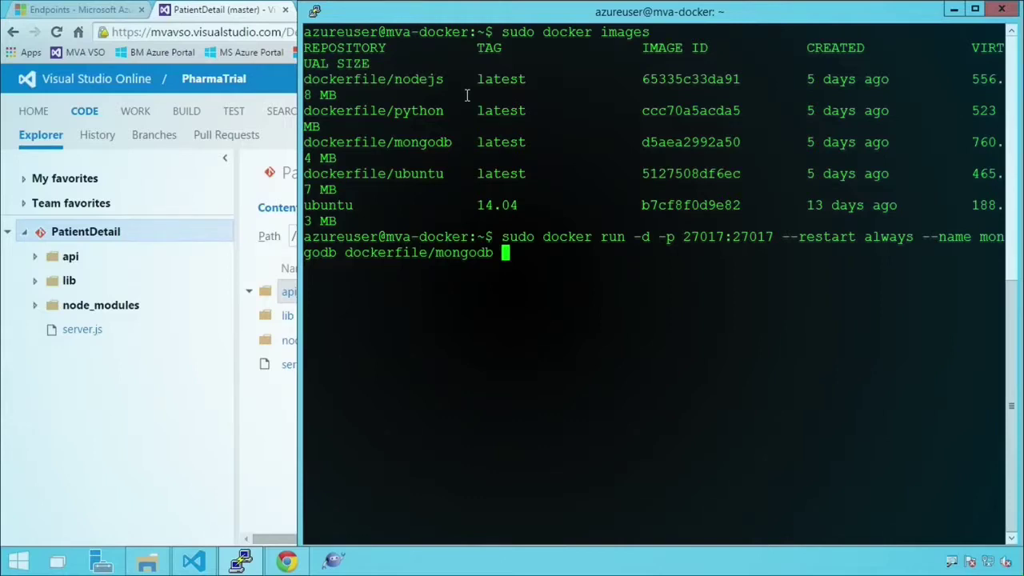
{"action": "type", "text": "mongodb"}
{"action": "key", "text": "BackSpace"}
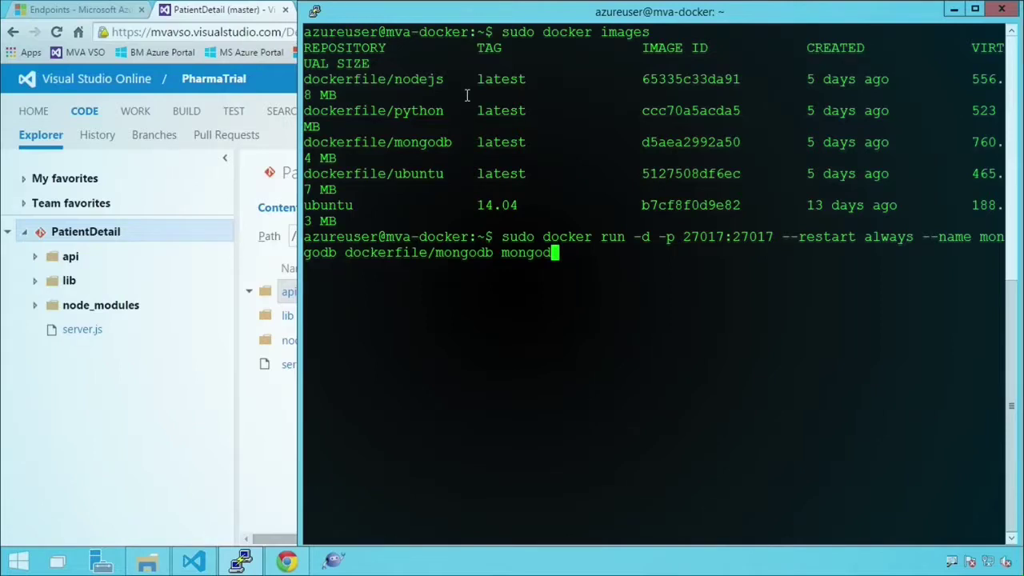
{"action": "key", "text": "Return"}
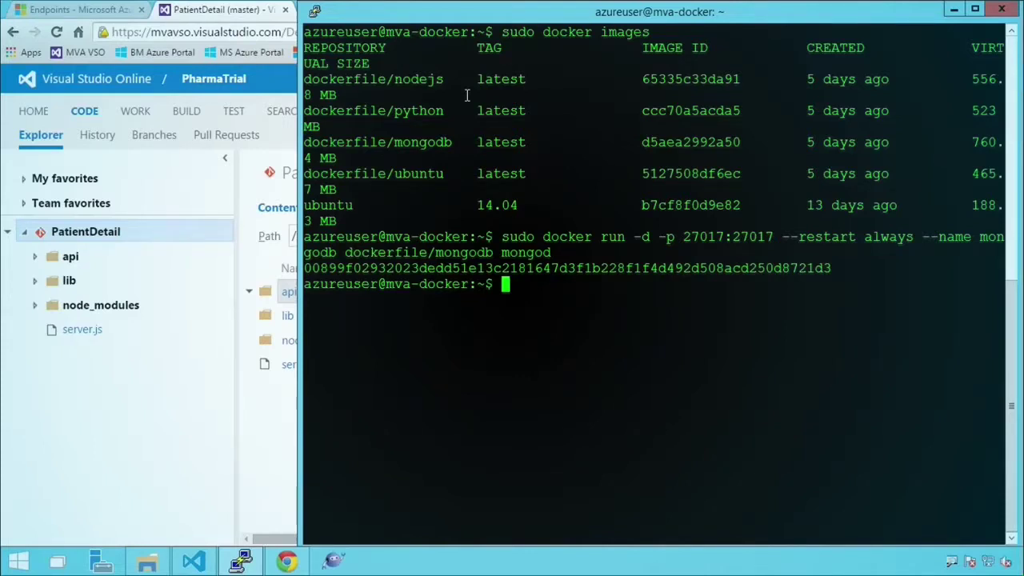
{"action": "type", "text": "sudo "}
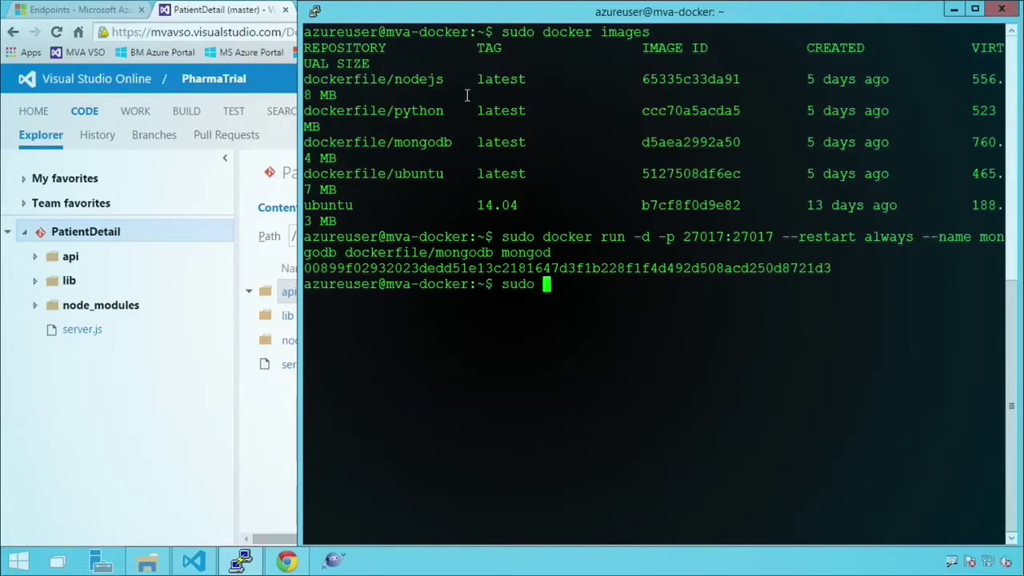
{"action": "type", "text": "docker "}
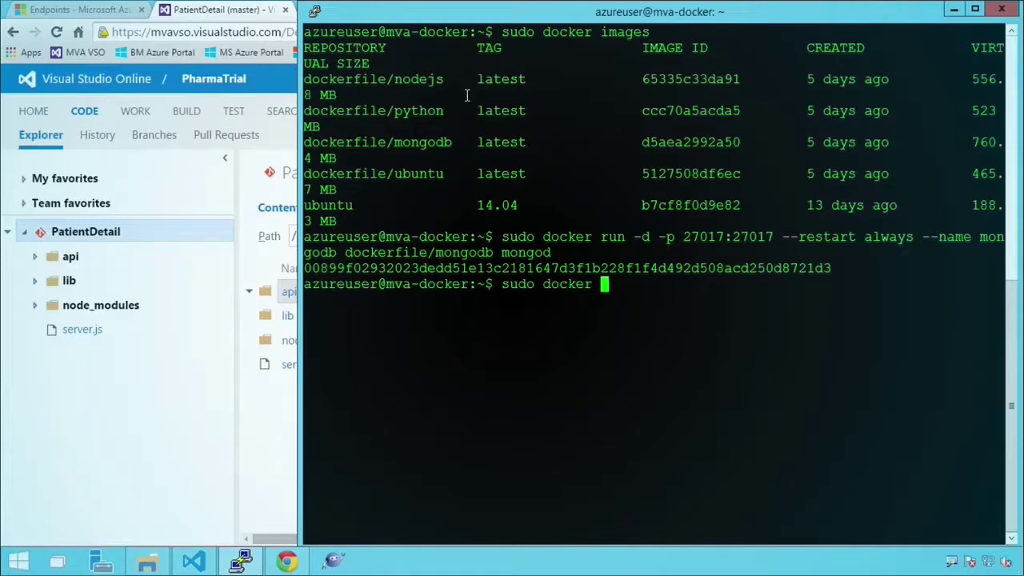
{"action": "type", "text": "ps -a"}
- Run sudo docker ps -a, highlight the dockerfile/mongodb:latest image, and switch to Robomongo
{"action": "key", "text": "Return"}
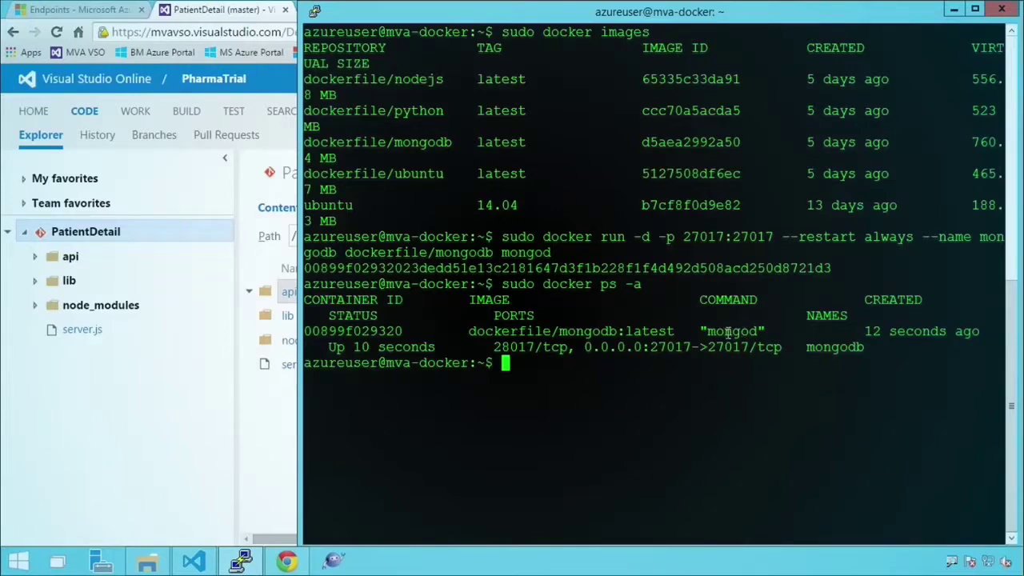
{"action": "left_click_drag", "start_coordinate": [673, 330], "coordinate": [477, 331]}
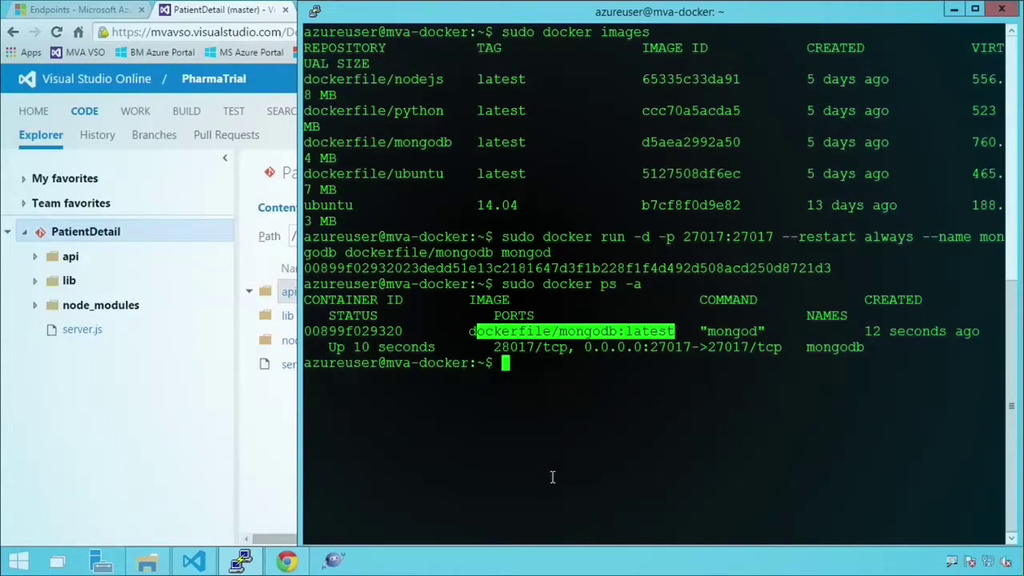
{"action": "left_click", "coordinate": [332, 561]}
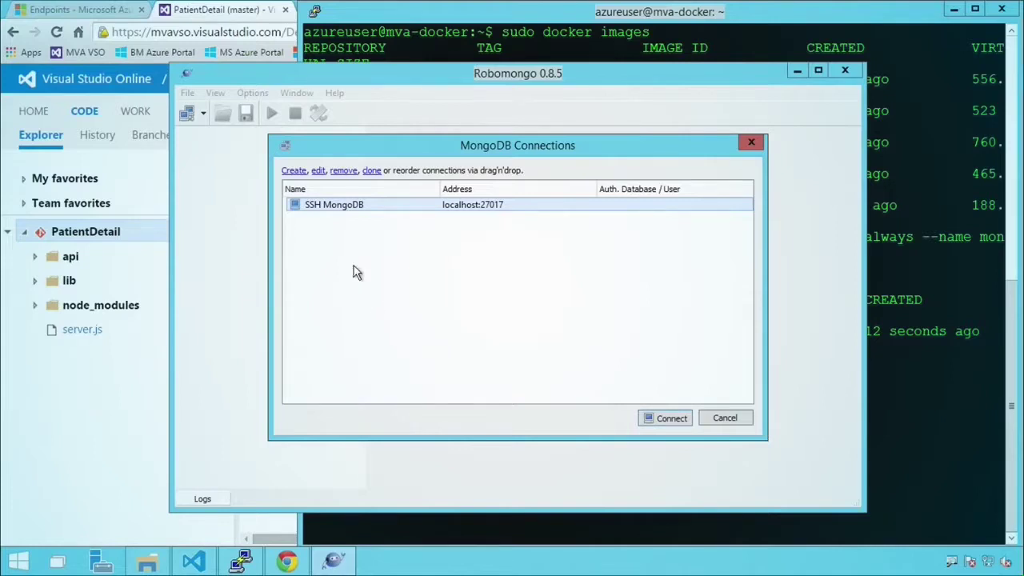
- Inspect the SSH MongoDB connection's SSH tab, cancel, and attempt connecting to localhost:27017
{"action": "left_click", "coordinate": [314, 170]}
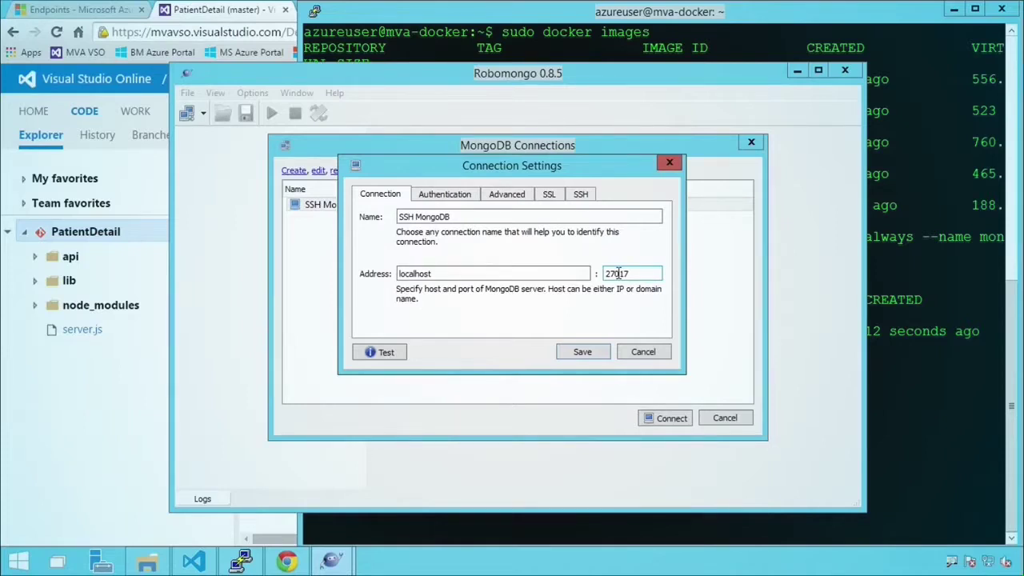
{"action": "left_click", "coordinate": [581, 195]}
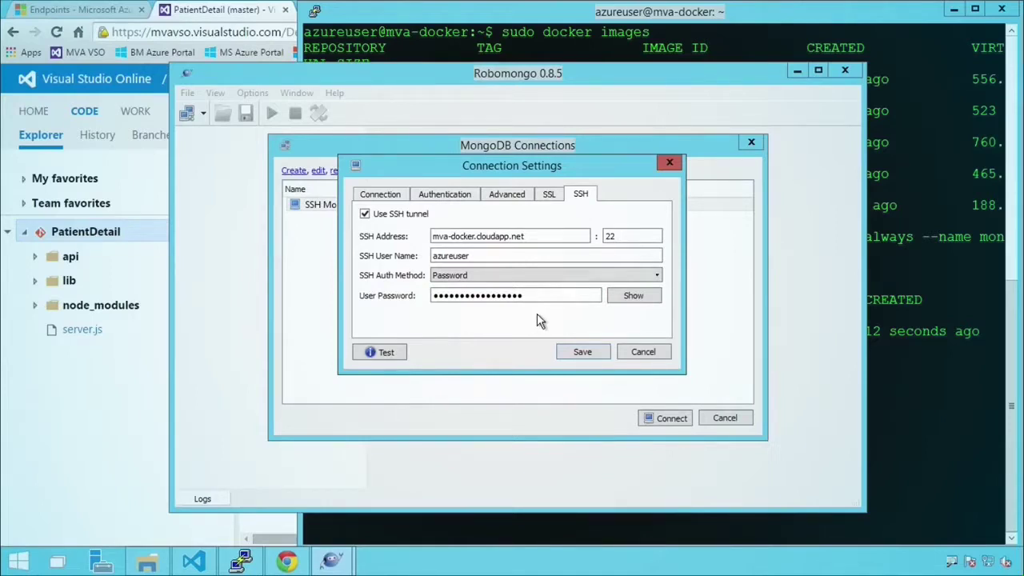
{"action": "left_click", "coordinate": [643, 350]}
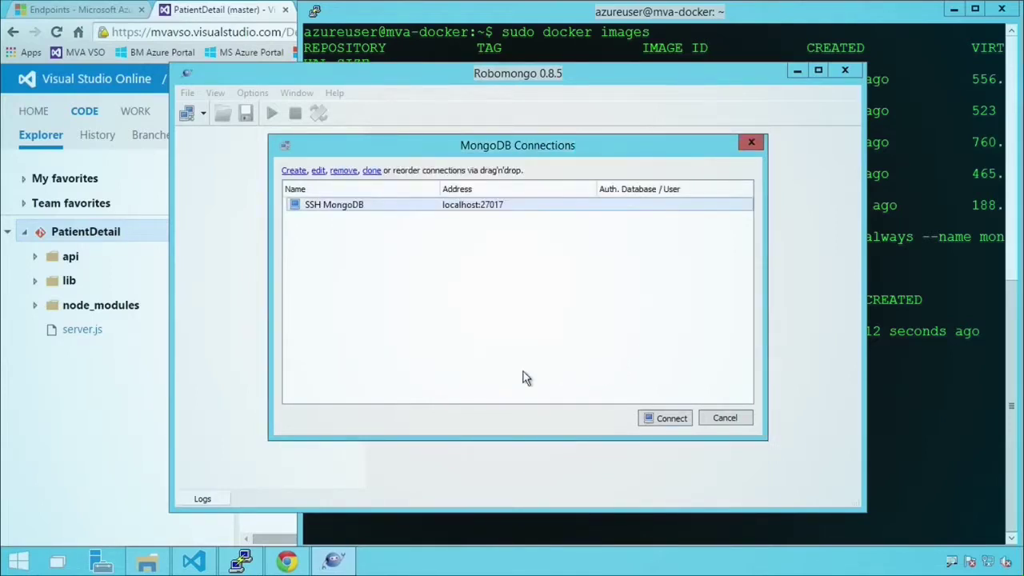
{"action": "left_click", "coordinate": [662, 419]}
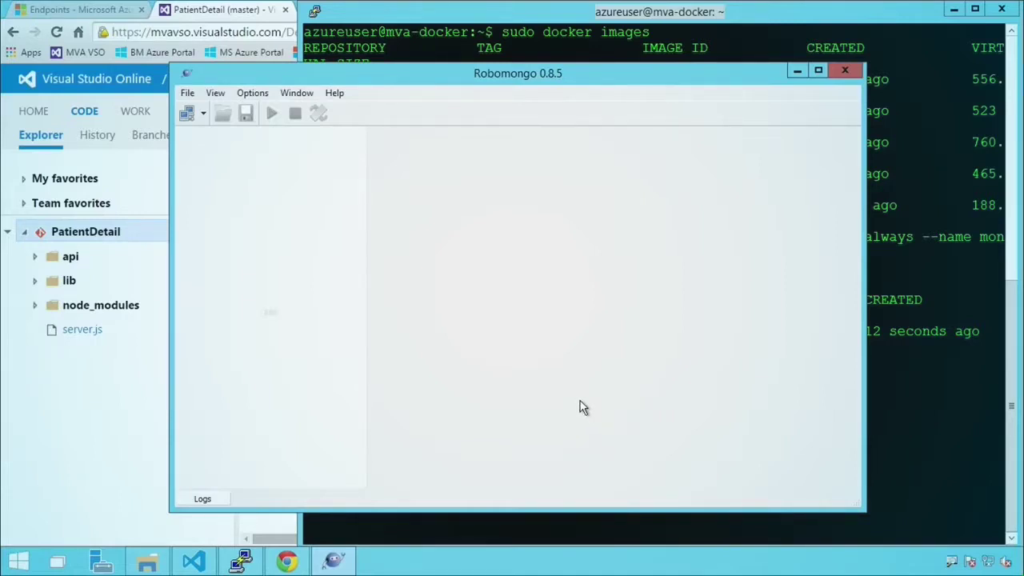
{"action": "left_click", "coordinate": [597, 315]}
- Retry the SSH MongoDB connection twice, dismiss each cannot-connect error, and close Robomongo
{"action": "left_click", "coordinate": [204, 112]}
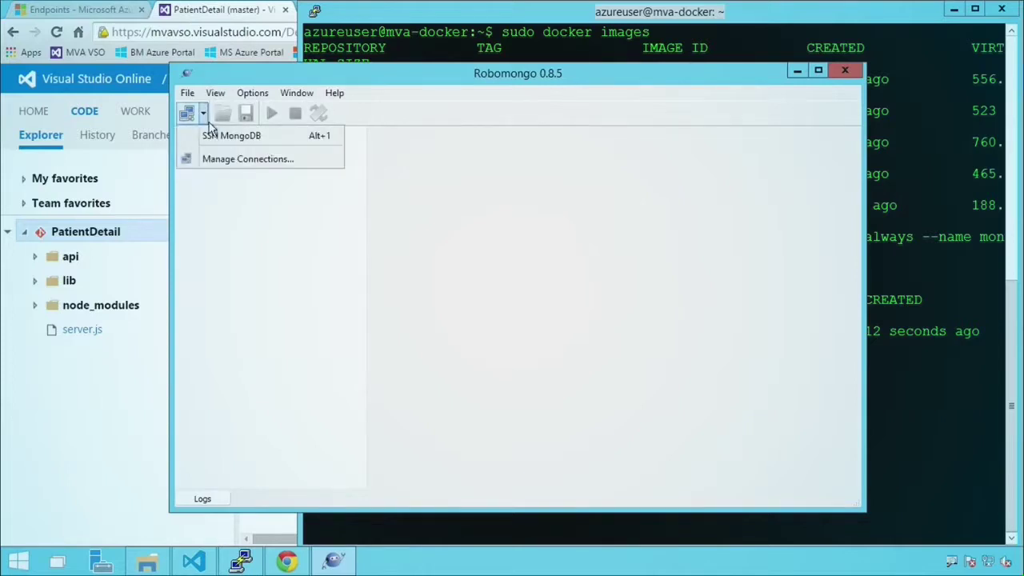
{"action": "left_click", "coordinate": [212, 137]}
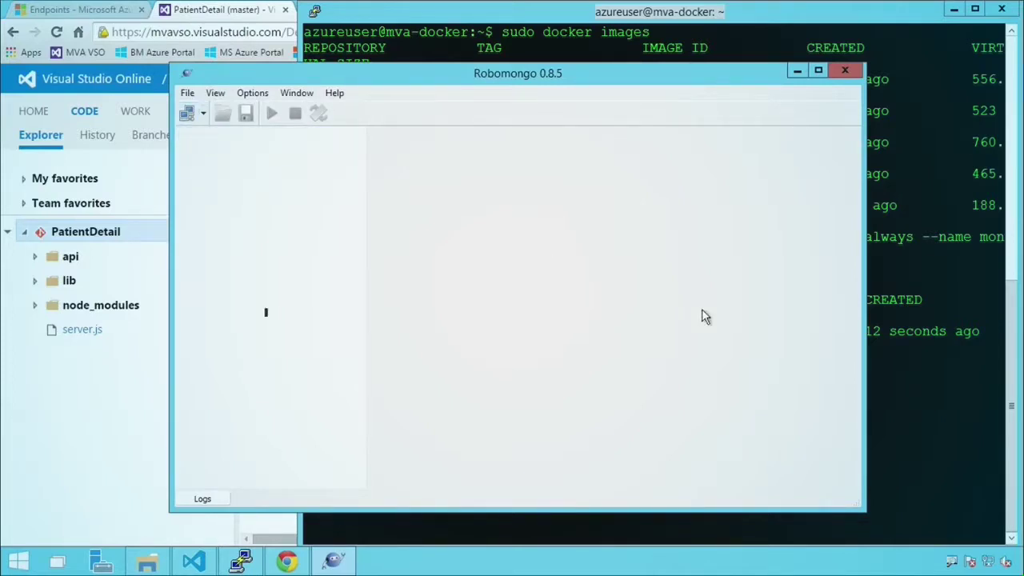
{"action": "left_click", "coordinate": [940, 377]}
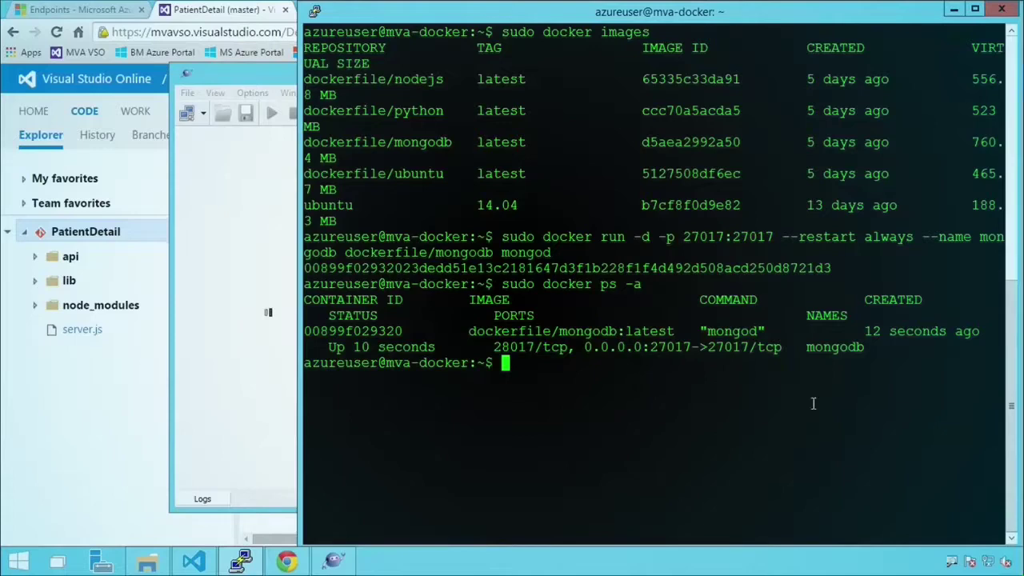
{"action": "left_click", "coordinate": [348, 561]}
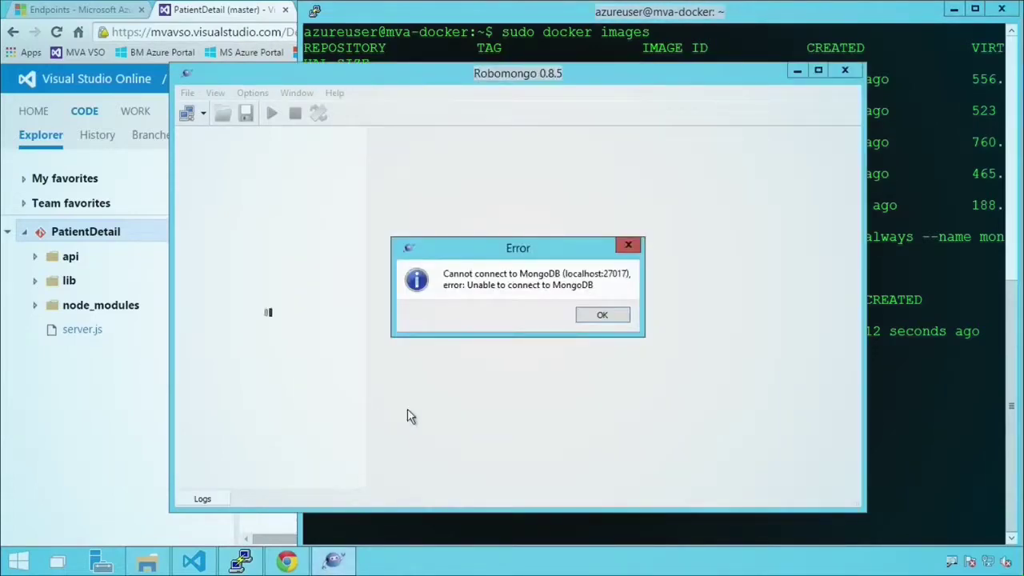
{"action": "left_click", "coordinate": [608, 314]}
{"action": "left_click", "coordinate": [843, 76]}
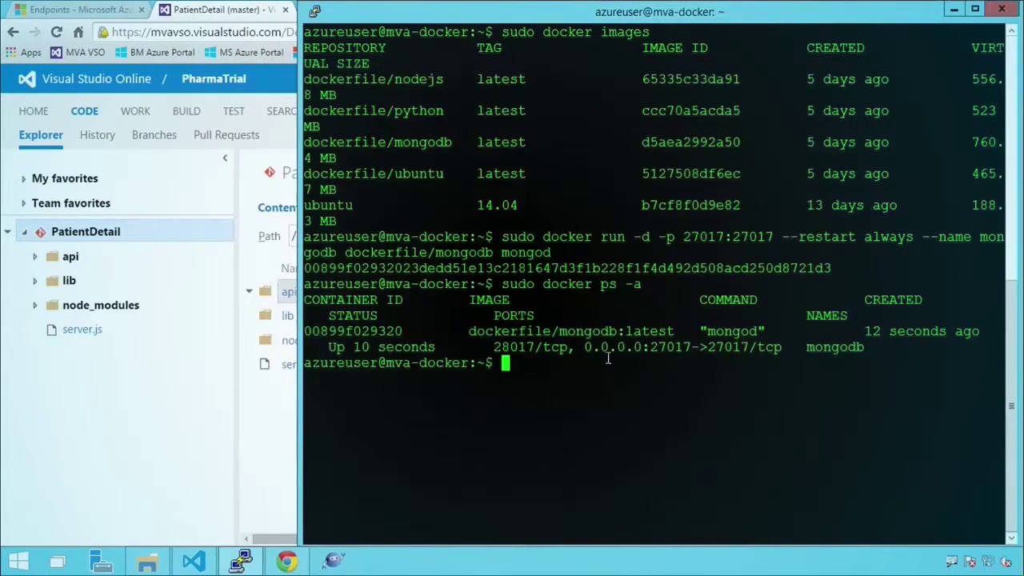
{"action": "left_click", "coordinate": [334, 561]}
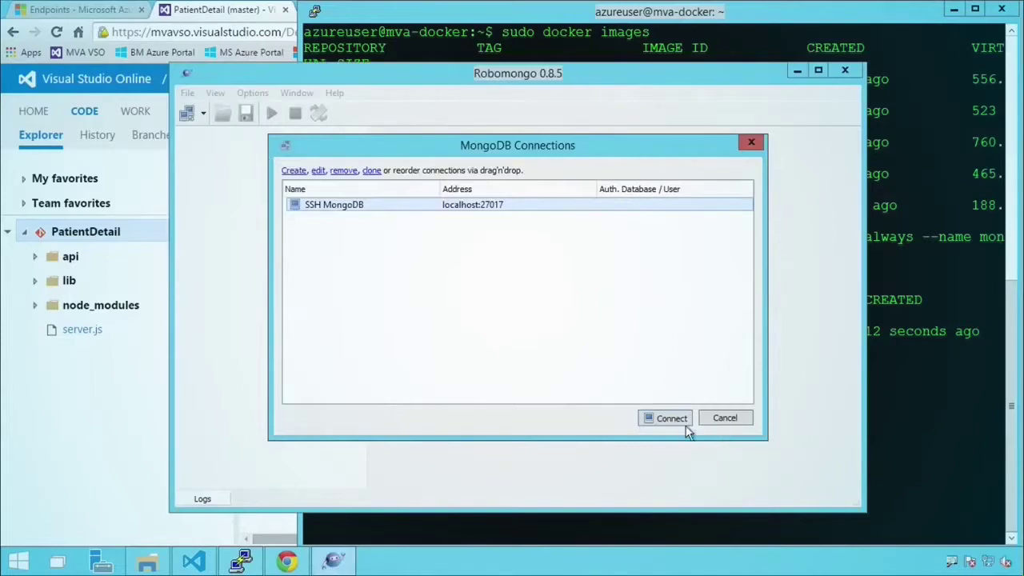
{"action": "left_click", "coordinate": [674, 419]}
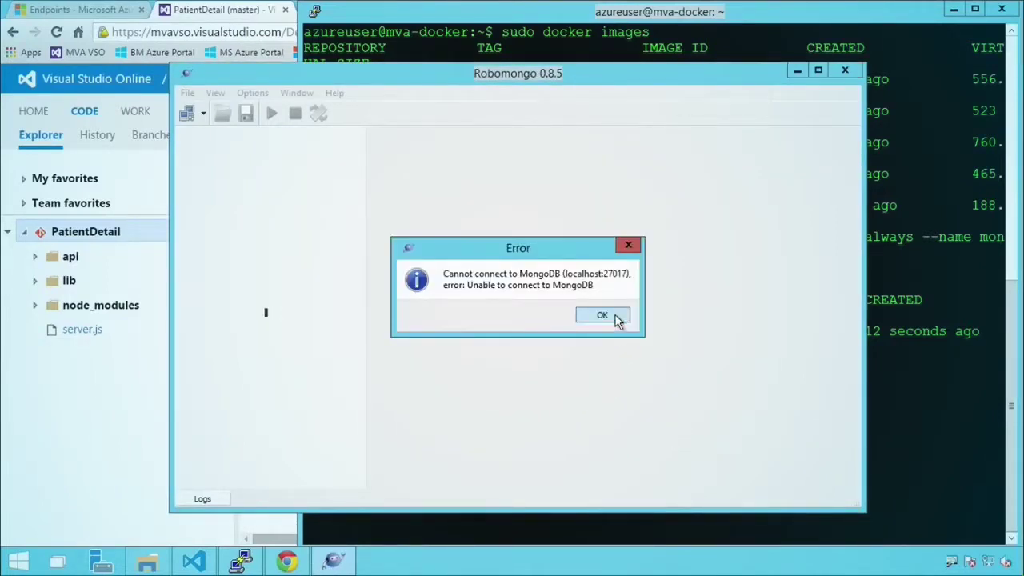
{"action": "left_click", "coordinate": [601, 315]}
{"action": "left_click", "coordinate": [845, 70]}
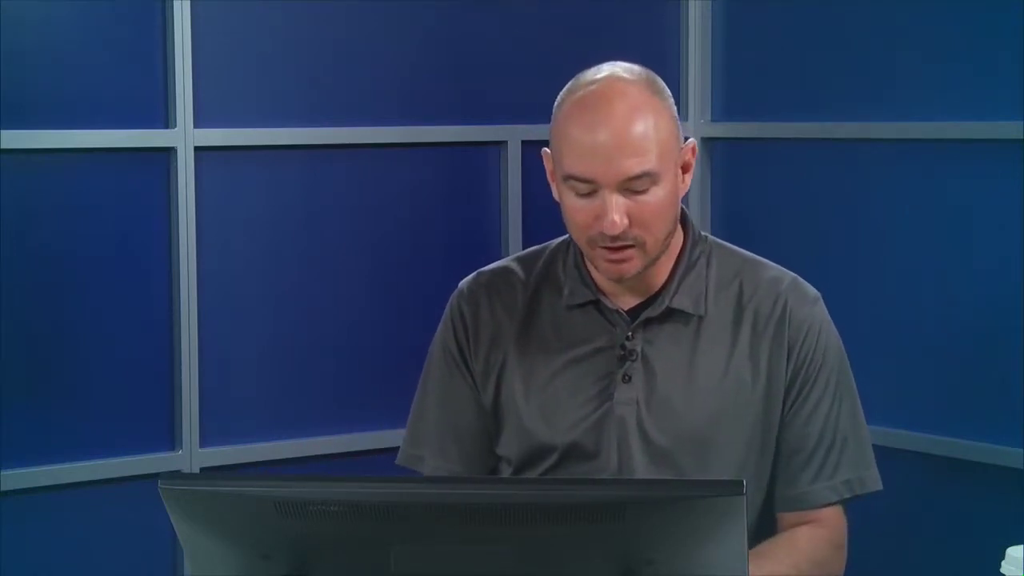
- Run sudo docker run -it -p 3000:3000 --link mongodb:mongodb --name appsetup dockerfile/nodejs
{"action": "type", "text": "sudo "}
{"action": "type", "text": "do"}
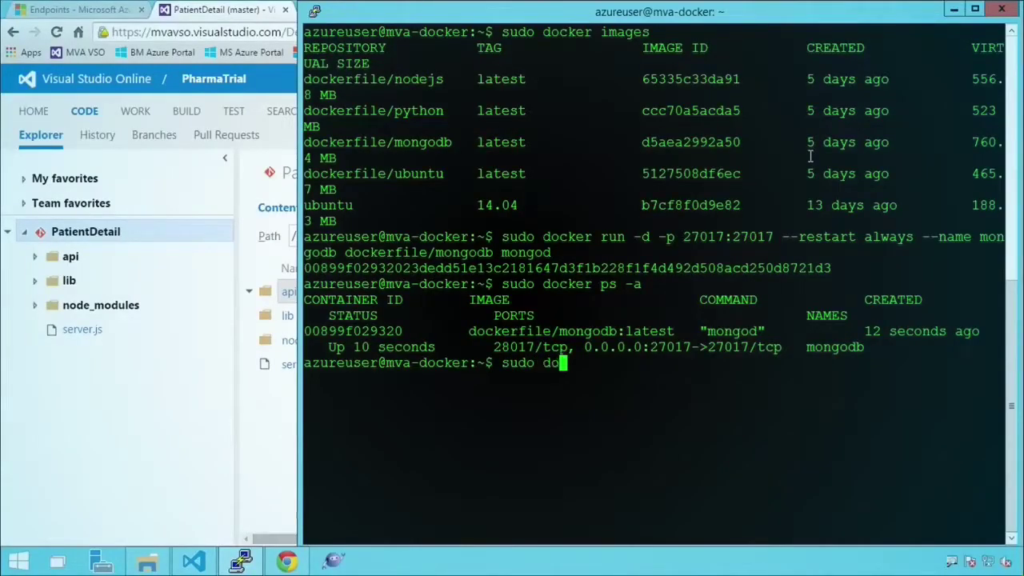
{"action": "type", "text": "cker run -it"}
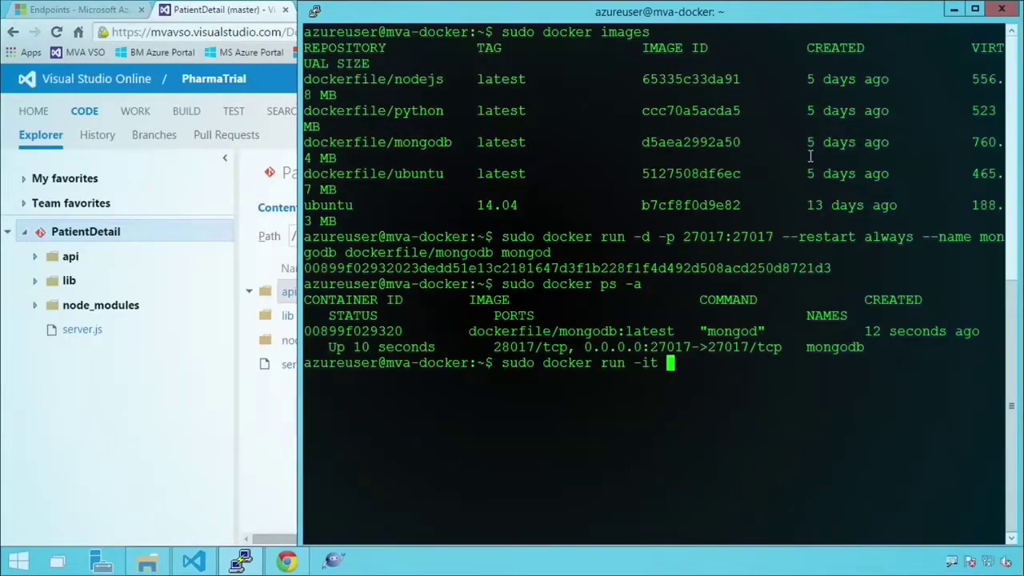
{"action": "type", "text": "-port"}
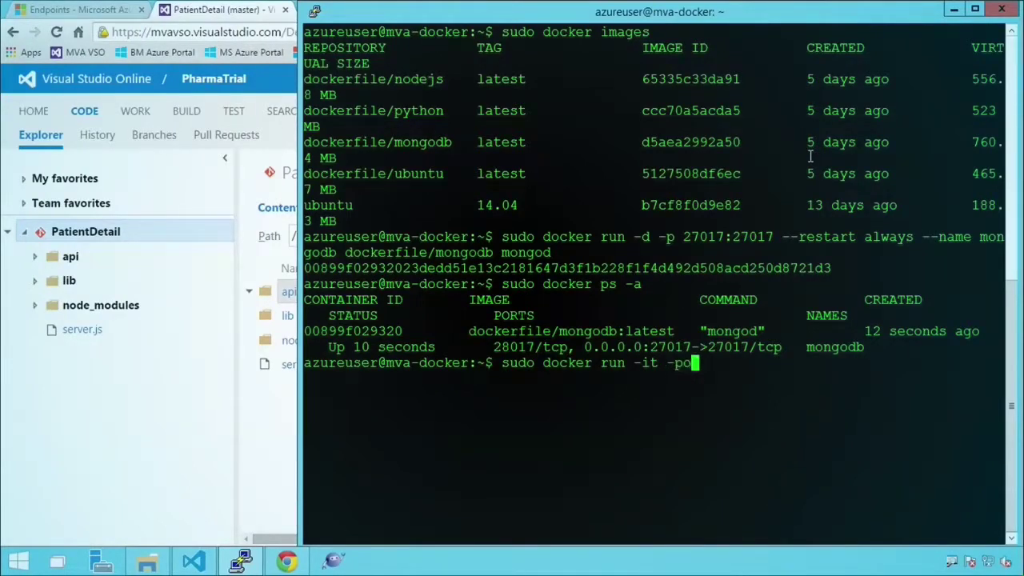
{"action": "key", "text": "BackSpace"}
{"action": "key", "text": "BackSpace"}
{"action": "key", "text": "BackSpace"}
{"action": "type", "text": "3000:3000 --"}
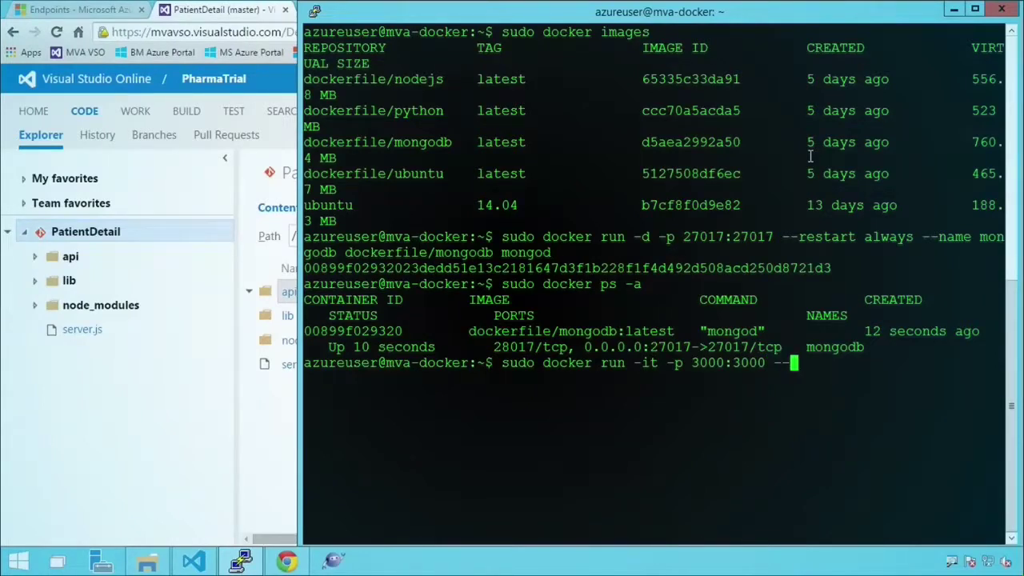
{"action": "type", "text": "link mongodb"}
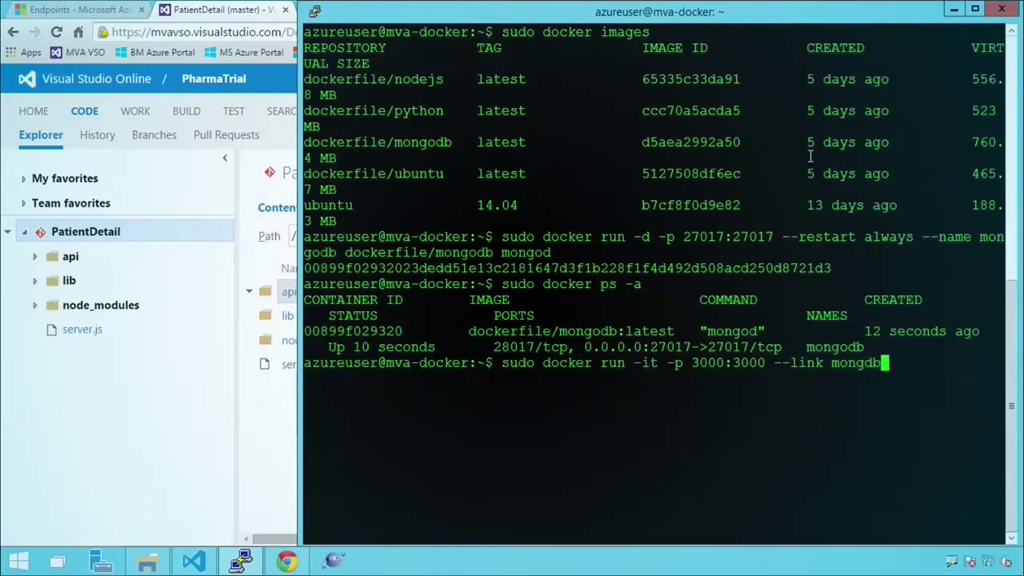
{"action": "type", "text": ":mongodb"}
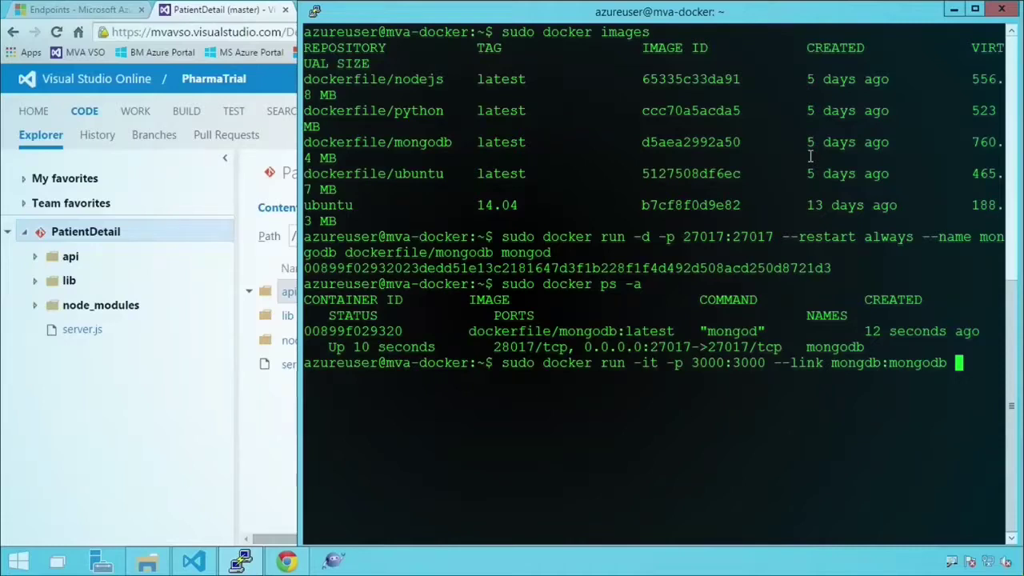
{"action": "type", "text": "--name"}
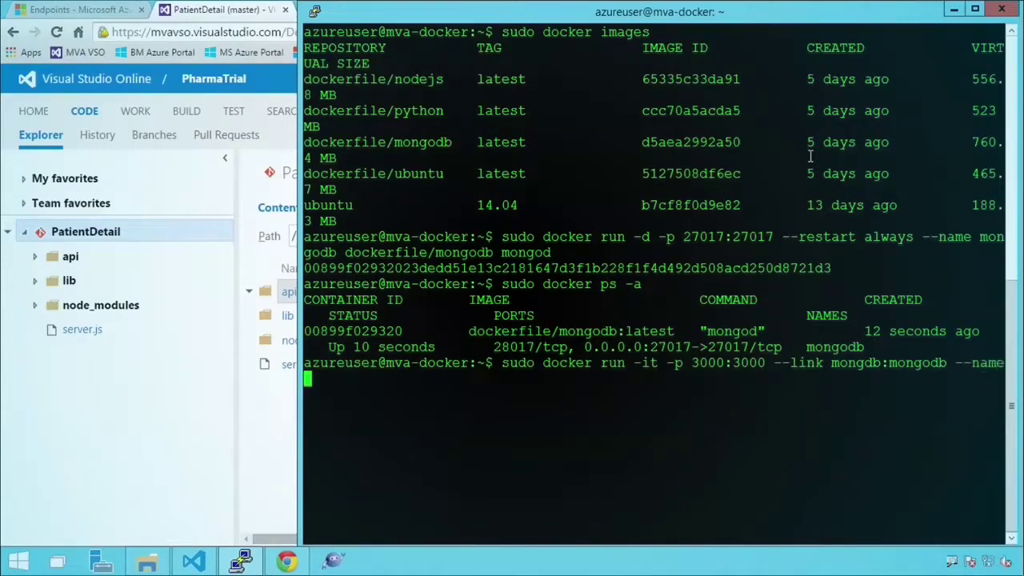
{"action": "type", "text": " appsetup"}
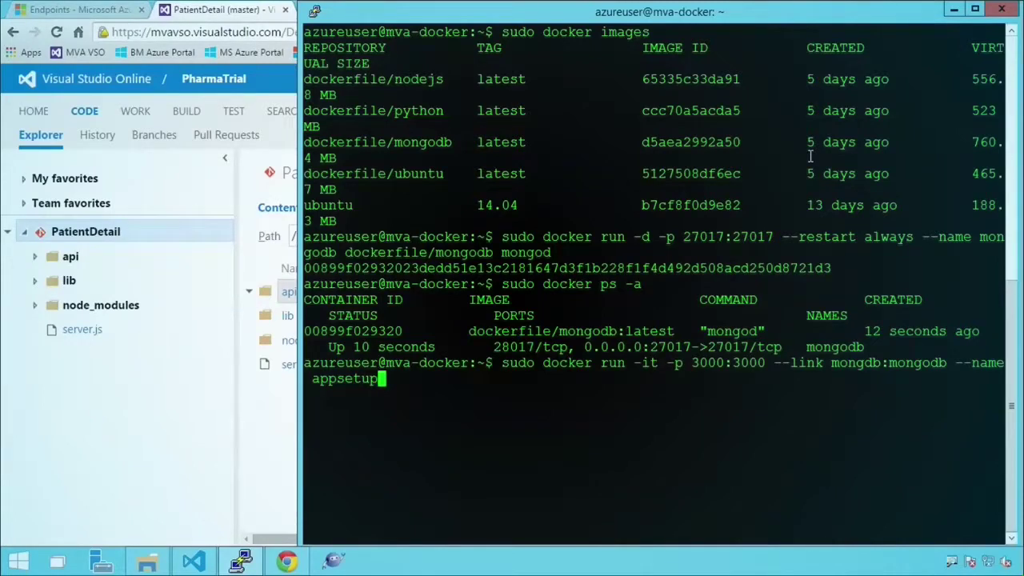
{"action": "type", "text": "dockerfile/"}
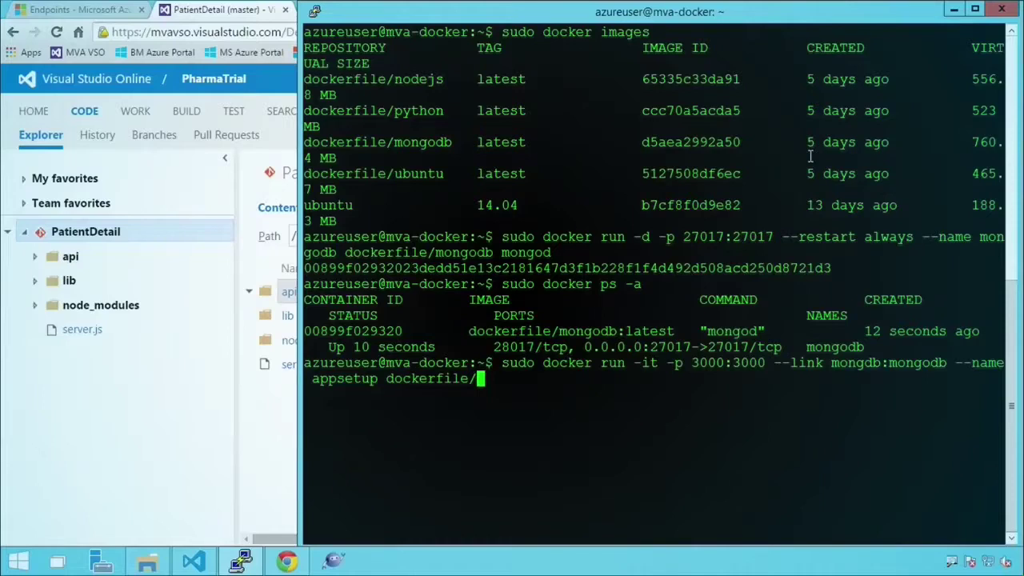
{"action": "type", "text": "nodejs"}
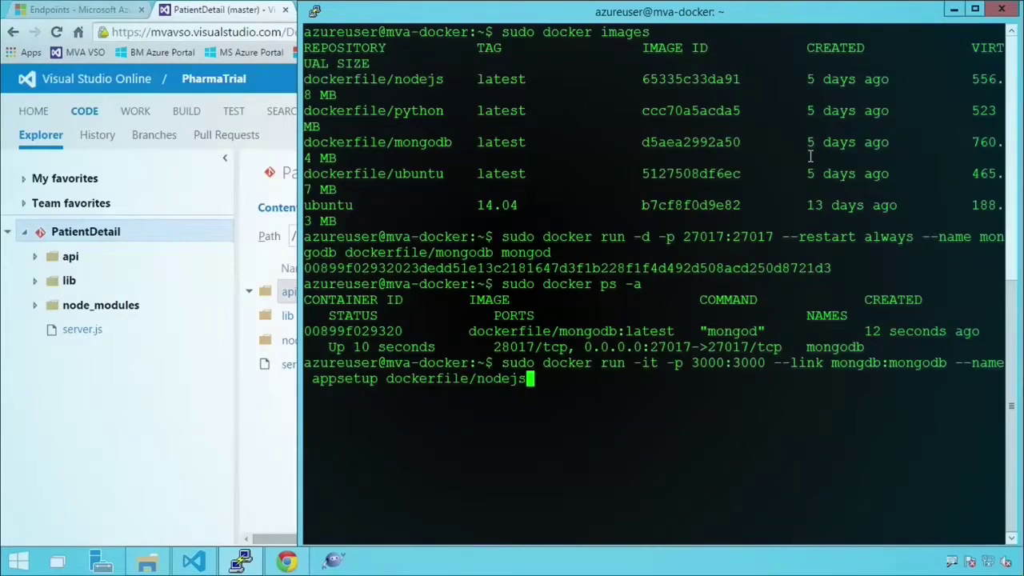
{"action": "key", "text": "Return"}
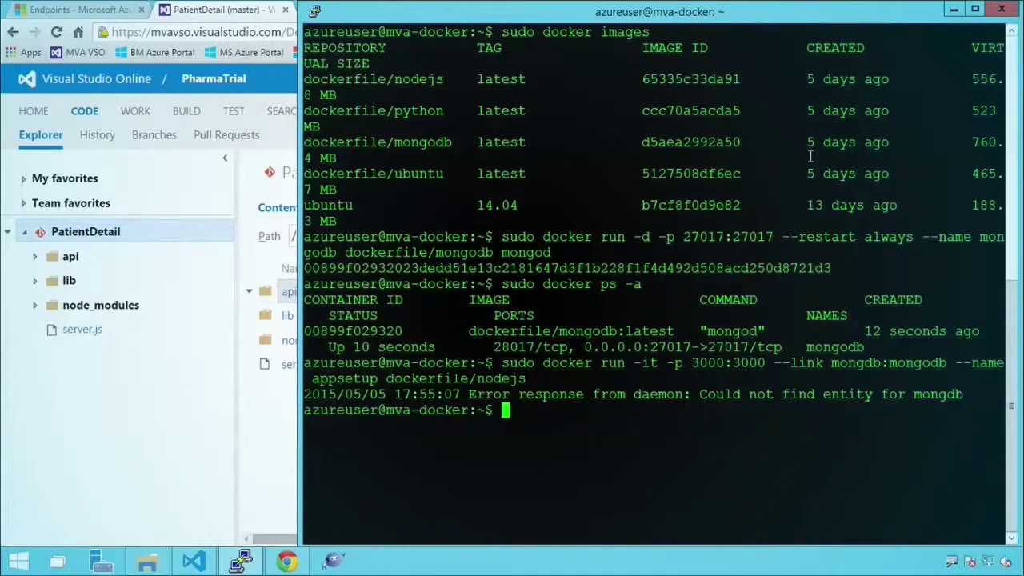
- Recall the launch command, remove a dash from the --link option, and rerun it
{"action": "key", "text": "Up"}
{"action": "key", "text": "Left"}
{"action": "key", "text": "Left"}
{"action": "key", "text": "Left"}
{"action": "key", "text": "Left"}
{"action": "key", "text": "Left"}
{"action": "key", "text": "Left"}
{"action": "key", "text": "Left"}
{"action": "key", "text": "Left"}
{"action": "key", "text": "Left"}
{"action": "key", "text": "Left"}
{"action": "key", "text": "Left"}
{"action": "key", "text": "Left"}
{"action": "key", "text": "Left"}
{"action": "key", "text": "Left"}
{"action": "key", "text": "Left"}
{"action": "key", "text": "Left"}
{"action": "key", "text": "Left"}
{"action": "key", "text": "Left"}
{"action": "key", "text": "Left"}
{"action": "key", "text": "Left"}
{"action": "key", "text": "Left"}
{"action": "key", "text": "Left"}
{"action": "key", "text": "Left"}
{"action": "key", "text": "Left"}
{"action": "key", "text": "Left"}
{"action": "key", "text": "Left"}
{"action": "key", "text": "Left"}
{"action": "key", "text": "Left"}
{"action": "key", "text": "Left"}
{"action": "key", "text": "Left"}
{"action": "key", "text": "Left"}
{"action": "key", "text": "Left"}
{"action": "key", "text": "Left"}
{"action": "key", "text": "Left"}
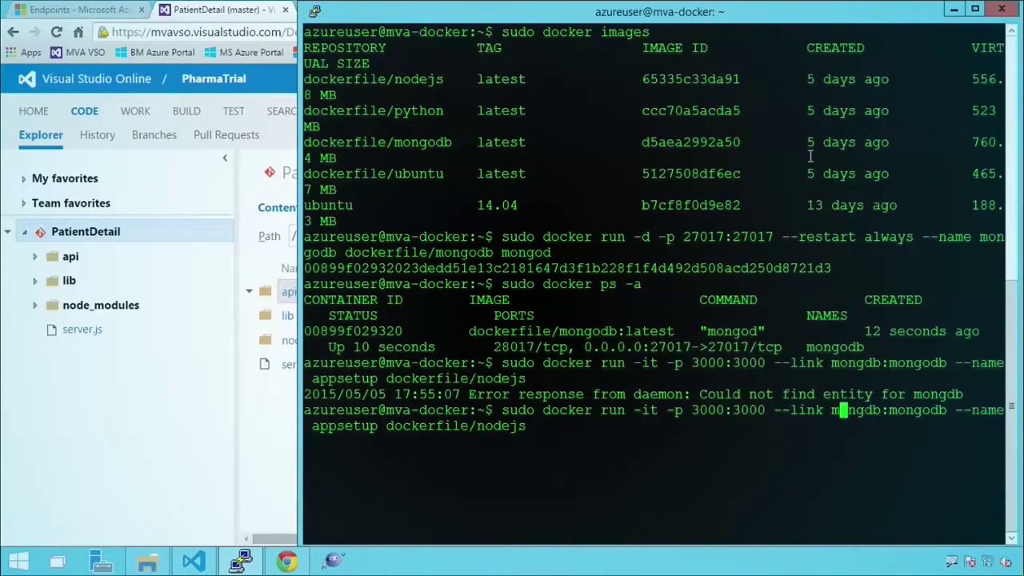
{"action": "key", "text": "Right"}
{"action": "key", "text": "Right"}
{"action": "key", "text": "Right"}
{"action": "key", "text": "Right"}
{"action": "key", "text": "Right"}
{"action": "key", "text": "Right"}
{"action": "key", "text": "Left"}
{"action": "key", "text": "Left"}
{"action": "key", "text": "Left"}
{"action": "key", "text": "Left"}
{"action": "key", "text": "Left"}
{"action": "key", "text": "Left"}
{"action": "key", "text": "Left"}
{"action": "key", "text": "Left"}
{"action": "key", "text": "Left"}
{"action": "key", "text": "Right"}
{"action": "key", "text": "Right"}
{"action": "key", "text": "Right"}
{"action": "key", "text": "Right"}
{"action": "key", "text": "Right"}
{"action": "key", "text": "Right"}
{"action": "key", "text": "Right"}
{"action": "key", "text": "Right"}
{"action": "key", "text": "Right"}
{"action": "key", "text": "Right"}
{"action": "key", "text": "Right"}
{"action": "key", "text": "Right"}
{"action": "key", "text": "Right"}
{"action": "key", "text": "Right"}
{"action": "key", "text": "Right"}
{"action": "key", "text": "Right"}
{"action": "key", "text": "Left"}
{"action": "key", "text": "Left"}
{"action": "key", "text": "Left"}
{"action": "key", "text": "Left"}
{"action": "key", "text": "Left"}
{"action": "key", "text": "Left"}
{"action": "key", "text": "Left"}
{"action": "key", "text": "Left"}
{"action": "key", "text": "Left"}
{"action": "key", "text": "Left"}
{"action": "key", "text": "Left"}
{"action": "key", "text": "Left"}
{"action": "key", "text": "Left"}
{"action": "key", "text": "Left"}
{"action": "key", "text": "Left"}
{"action": "key", "text": "Left"}
{"action": "key", "text": "Left"}
{"action": "key", "text": "Left"}
{"action": "key", "text": "BackSpace"}
{"action": "key", "text": "Return"}
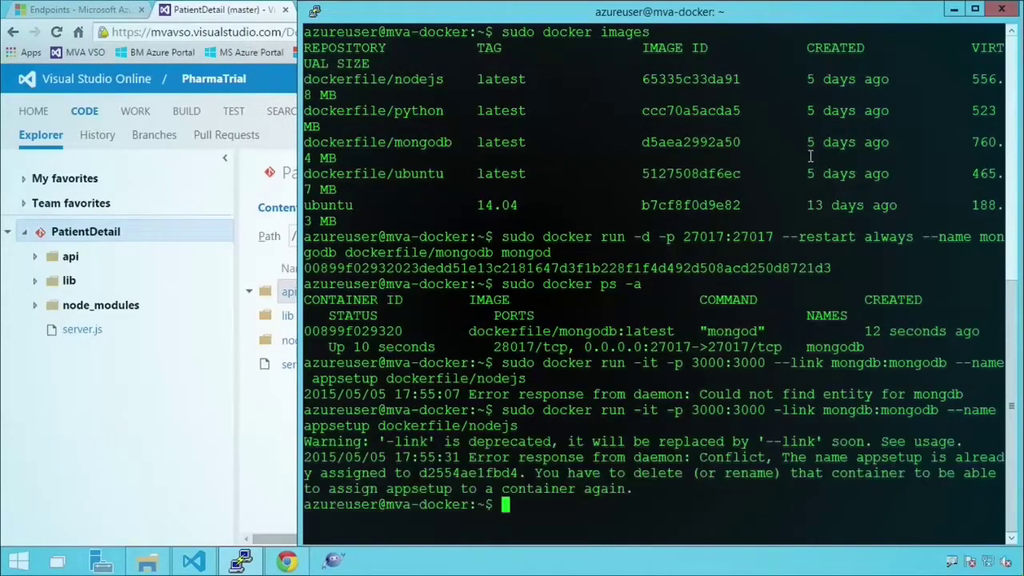
- Recall the command again, insert -- before the link option, and rerun it
{"action": "key", "text": "Up"}
{"action": "key", "text": "Left"}
{"action": "key", "text": "Left"}
{"action": "key", "text": "Left"}
{"action": "key", "text": "Left"}
{"action": "key", "text": "Left"}
{"action": "key", "text": "Left"}
{"action": "key", "text": "Left"}
{"action": "key", "text": "Left"}
{"action": "key", "text": "Left"}
{"action": "key", "text": "Left"}
{"action": "key", "text": "Left"}
{"action": "key", "text": "Left"}
{"action": "key", "text": "Left"}
{"action": "key", "text": "Left"}
{"action": "key", "text": "Left"}
{"action": "key", "text": "Left"}
{"action": "key", "text": "Left"}
{"action": "key", "text": "Left"}
{"action": "key", "text": "Left"}
{"action": "key", "text": "Left"}
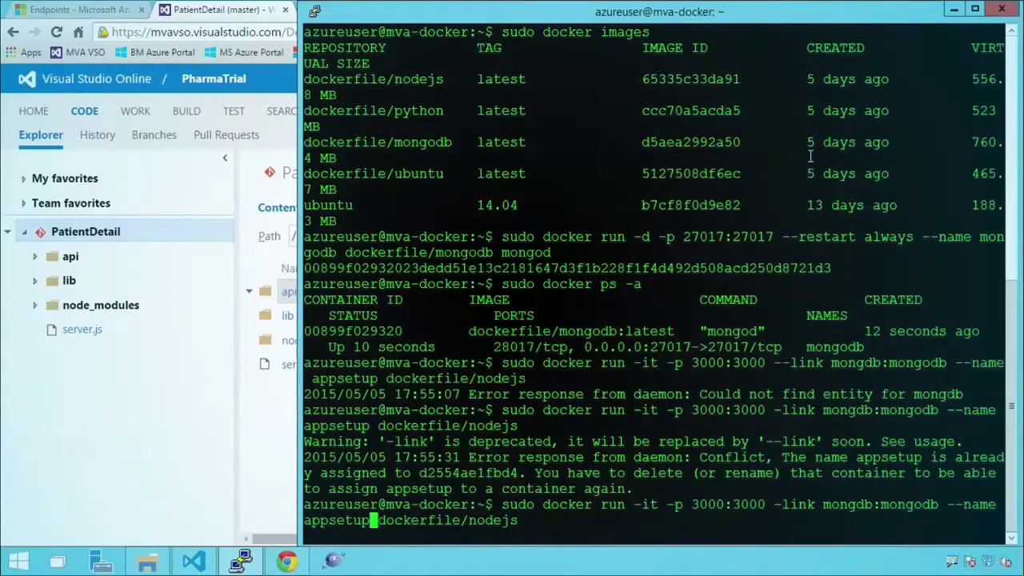
{"action": "key", "text": "Left"}
{"action": "key", "text": "Left"}
{"action": "key", "text": "Left"}
{"action": "key", "text": "Left"}
{"action": "key", "text": "Left"}
{"action": "key", "text": "Left"}
{"action": "key", "text": "Left"}
{"action": "key", "text": "Left"}
{"action": "key", "text": "Left"}
{"action": "key", "text": "Left"}
{"action": "key", "text": "Left"}
{"action": "key", "text": "Left"}
{"action": "key", "text": "Left"}
{"action": "key", "text": "Left"}
{"action": "key", "text": "Left"}
{"action": "key", "text": "Left"}
{"action": "key", "text": "Left"}
{"action": "key", "text": "Left"}
{"action": "key", "text": "Left"}
{"action": "key", "text": "Left"}
{"action": "key", "text": "Right"}
{"action": "key", "text": "Right"}
{"action": "type", "text": "-"}
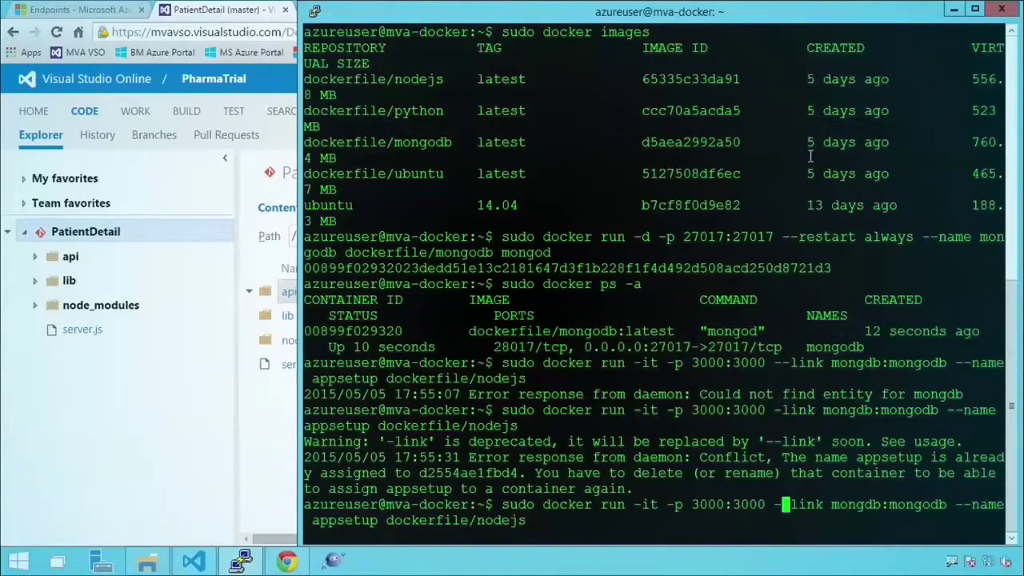
{"action": "type", "text": "-"}
{"action": "key", "text": "Return"}
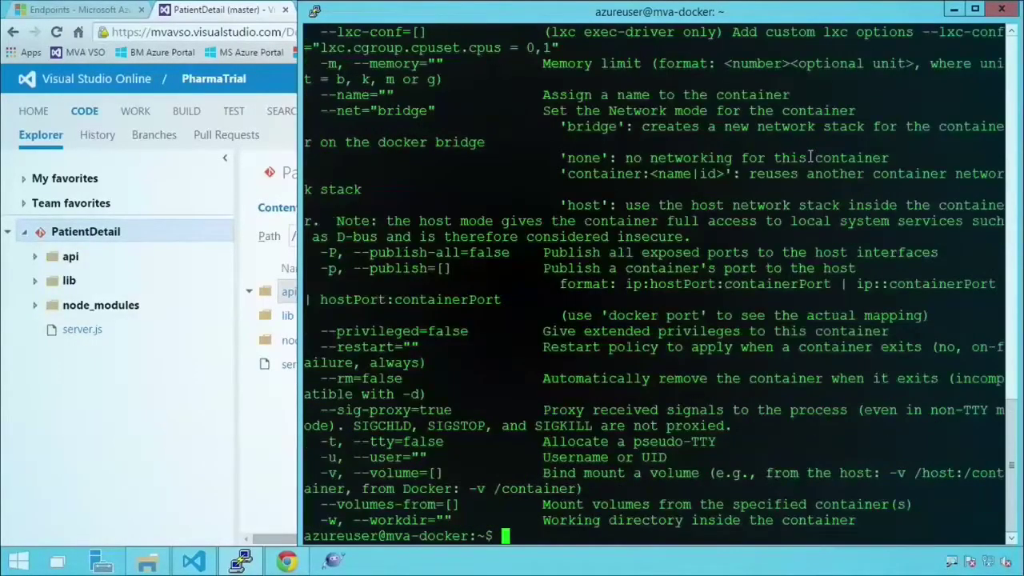
- Drop the extra dash, correct mongdb to mongodb, and rerun, hitting the appsetup name conflict
{"action": "key", "text": "Up"}
{"action": "key", "text": "BackSpace"}
{"action": "key", "text": "Left"}
{"action": "key", "text": "Left"}
{"action": "key", "text": "Left"}
{"action": "key", "text": "Left"}
{"action": "key", "text": "Left"}
{"action": "key", "text": "Left"}
{"action": "key", "text": "Left"}
{"action": "key", "text": "Left"}
{"action": "key", "text": "Left"}
{"action": "key", "text": "Left"}
{"action": "key", "text": "Left"}
{"action": "key", "text": "Left"}
{"action": "key", "text": "Left"}
{"action": "key", "text": "Left"}
{"action": "key", "text": "Left"}
{"action": "key", "text": "Left"}
{"action": "key", "text": "Left"}
{"action": "key", "text": "Left"}
{"action": "key", "text": "Left"}
{"action": "key", "text": "Left"}
{"action": "key", "text": "Left"}
{"action": "type", "text": "o"}
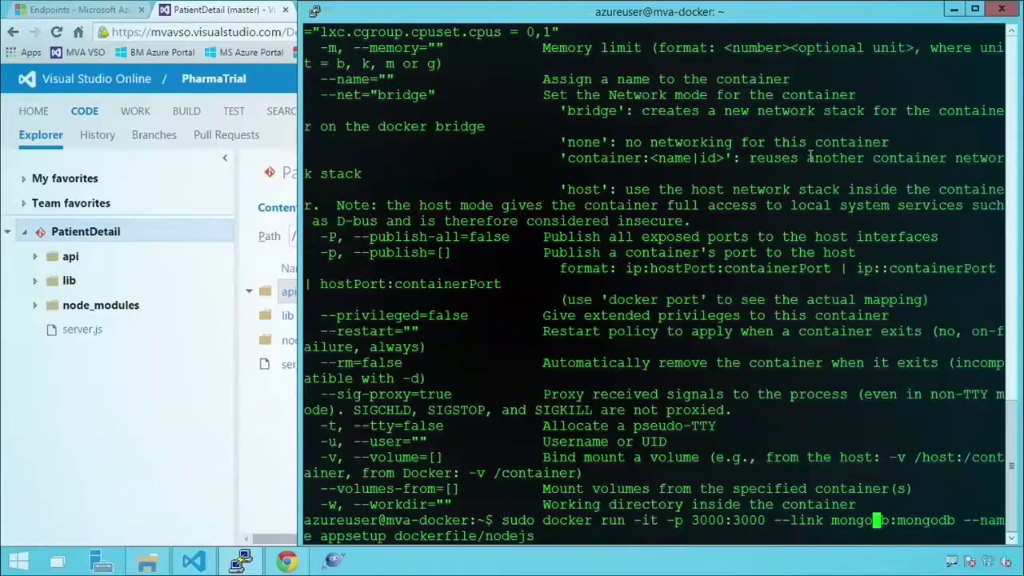
{"action": "key", "text": "Return"}
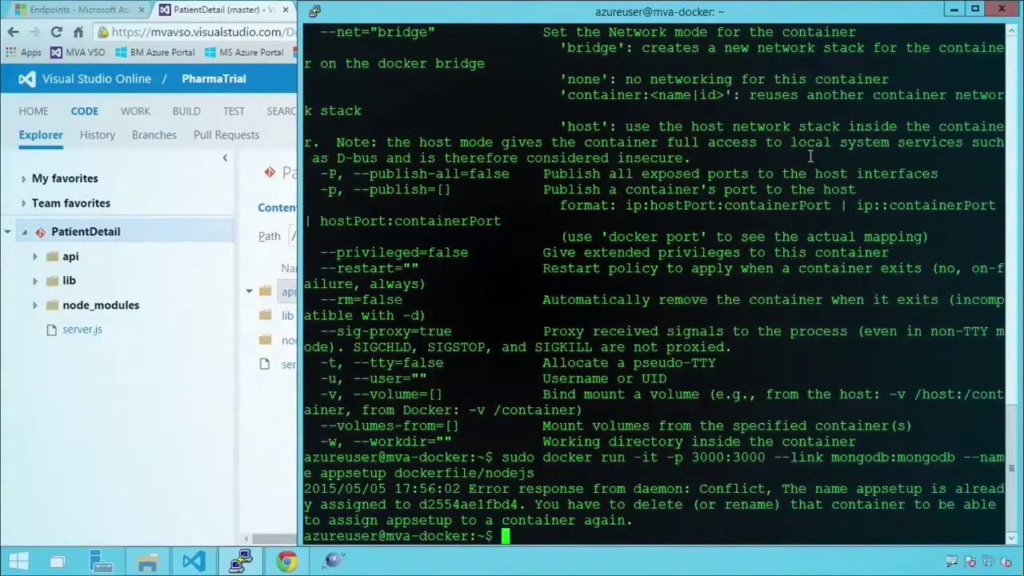
- List all containers and stop the appsetup container
{"action": "type", "text": "sudo "}
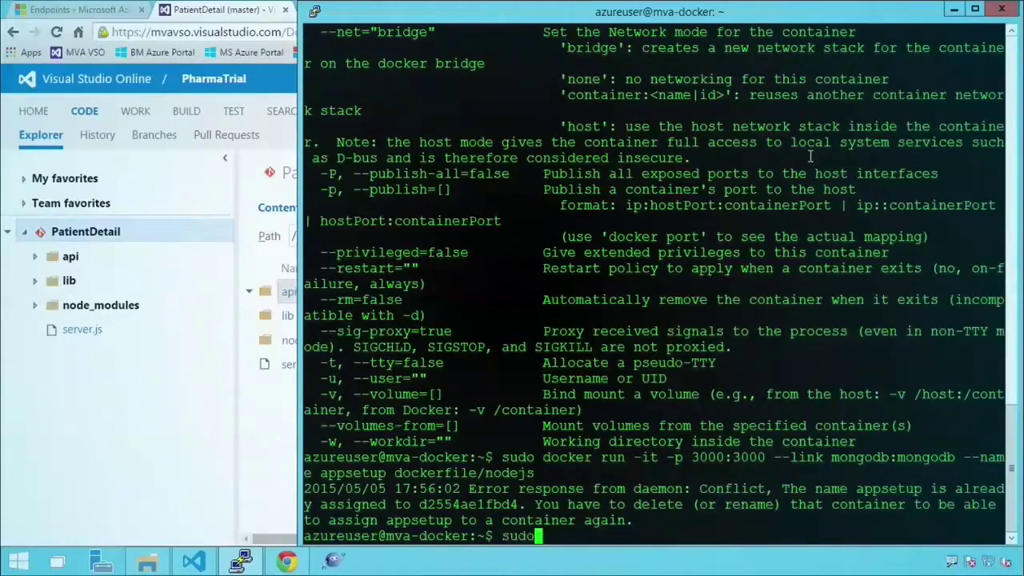
{"action": "type", "text": "docker ps -a"}
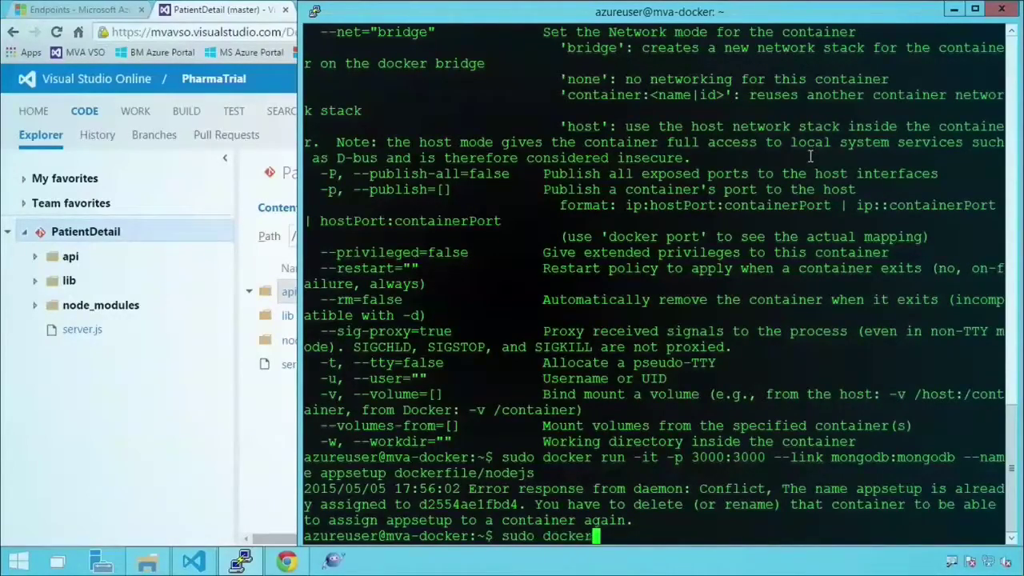
{"action": "key", "text": "Return"}
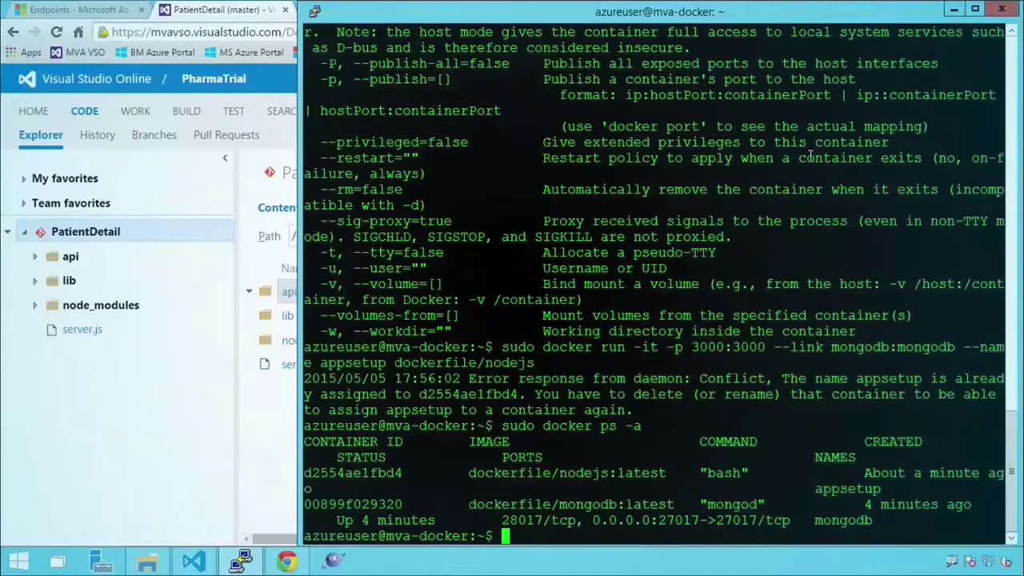
{"action": "type", "text": "sudo docker stop"}
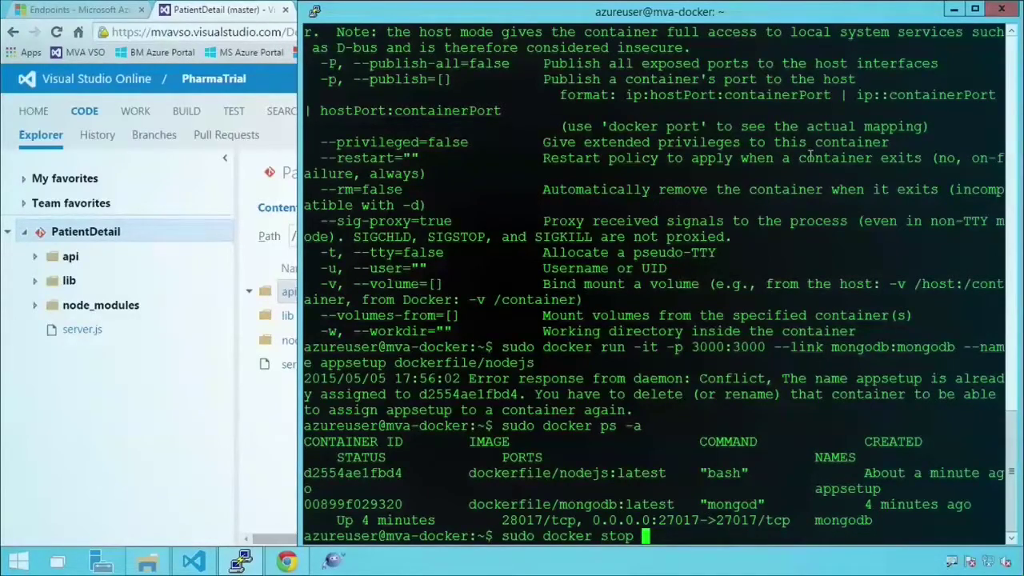
{"action": "type", "text": " appsetup"}
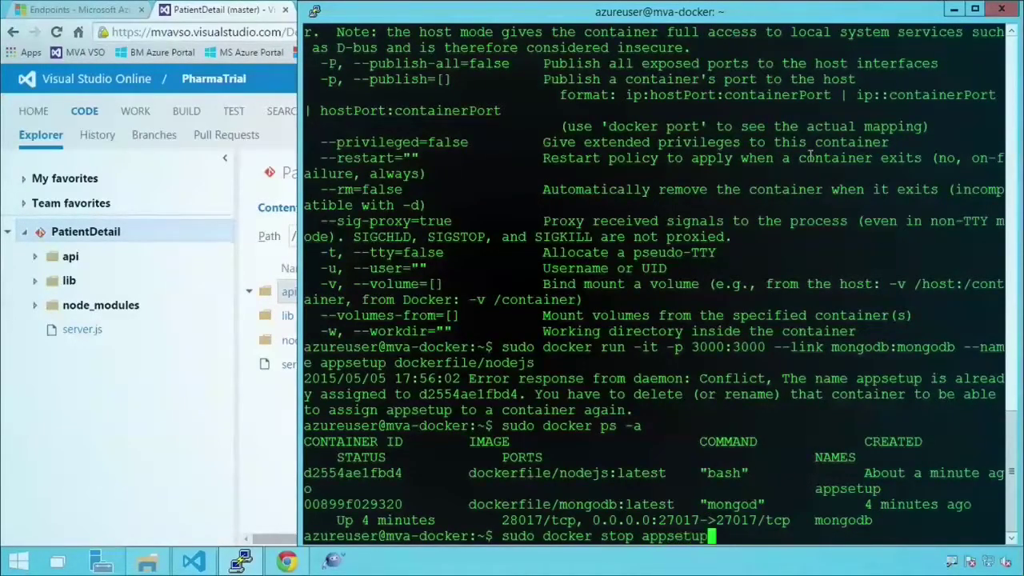
{"action": "key", "text": "Return"}
- Remove the appsetup container with docker rm and relist to confirm only mongodb remains
{"action": "key", "text": "Up"}
{"action": "key", "text": "Left"}
{"action": "key", "text": "Left"}
{"action": "key", "text": "Left"}
{"action": "key", "text": "Left"}
{"action": "key", "text": "Left"}
{"action": "key", "text": "Left"}
{"action": "key", "text": "Left"}
{"action": "key", "text": "Left"}
{"action": "key", "text": "Left"}
{"action": "key", "text": "Left"}
{"action": "key", "text": "Delete"}
{"action": "key", "text": "BackSpace"}
{"action": "key", "text": "BackSpace"}
{"action": "key", "text": "BackSpace"}
{"action": "key", "text": "BackSpace"}
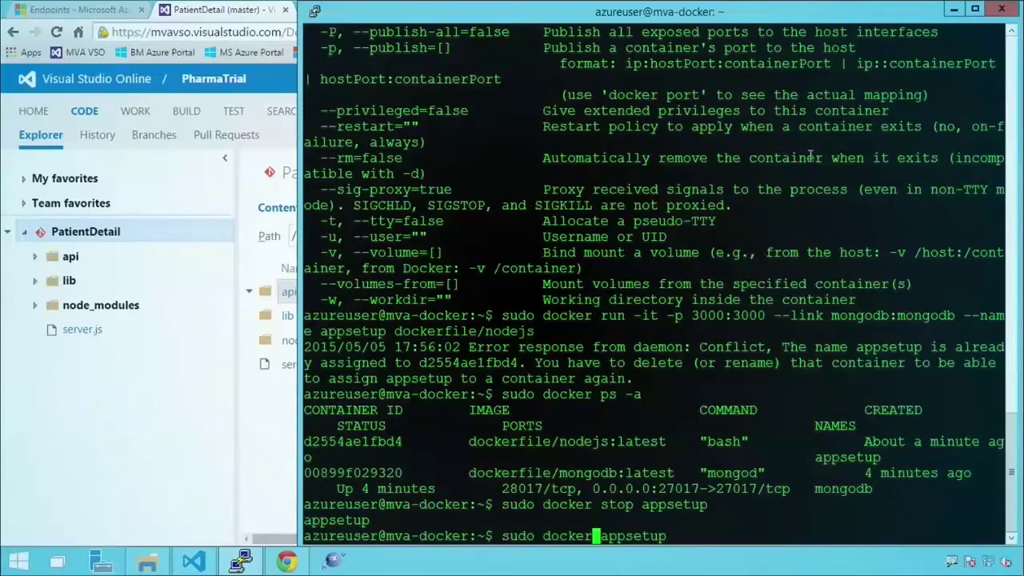
{"action": "type", "text": "rm"}
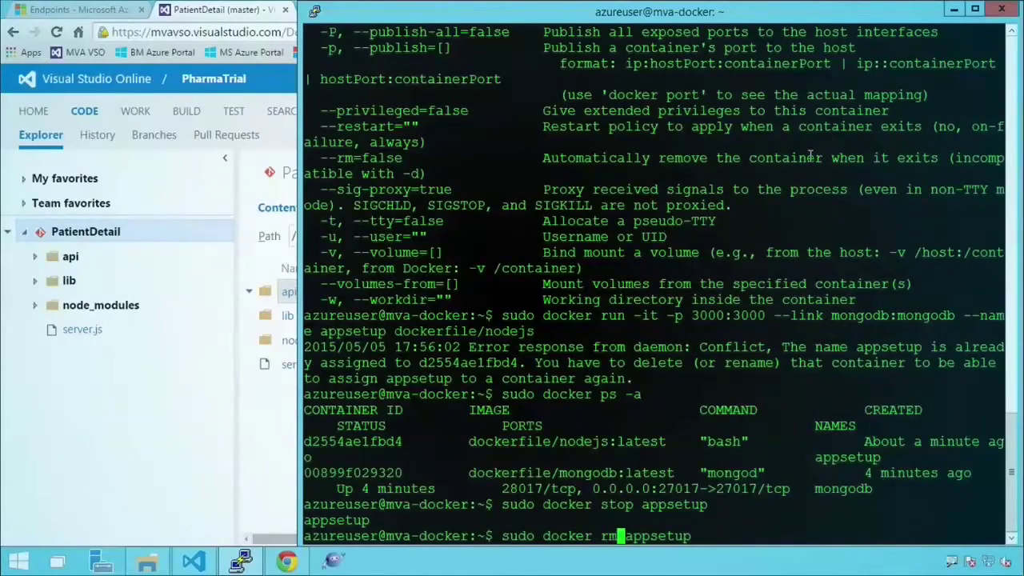
{"action": "key", "text": "Return"}
{"action": "key", "text": "Up"}
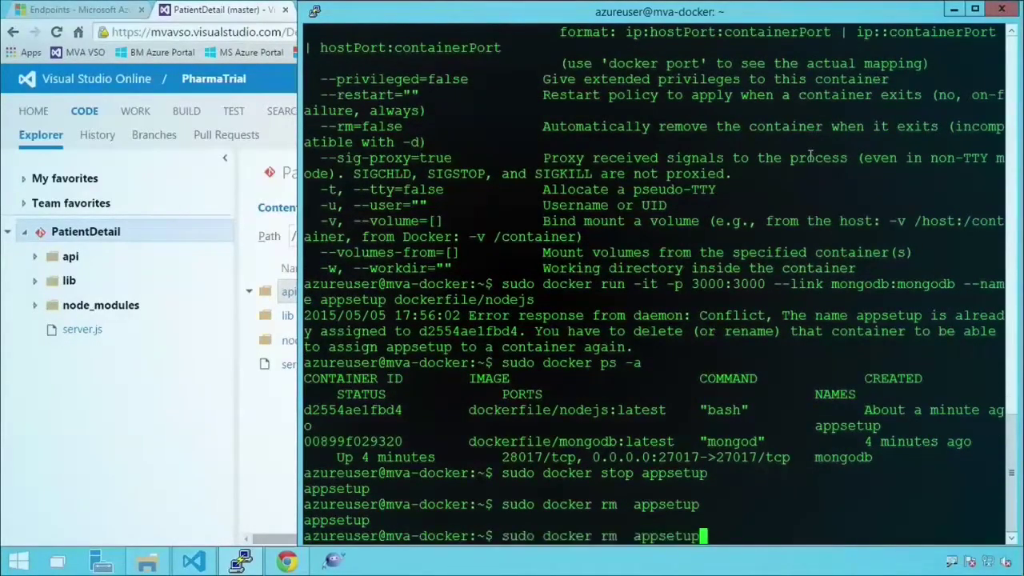
{"action": "key", "text": "Up"}
{"action": "key", "text": "Up"}
{"action": "key", "text": "Return"}
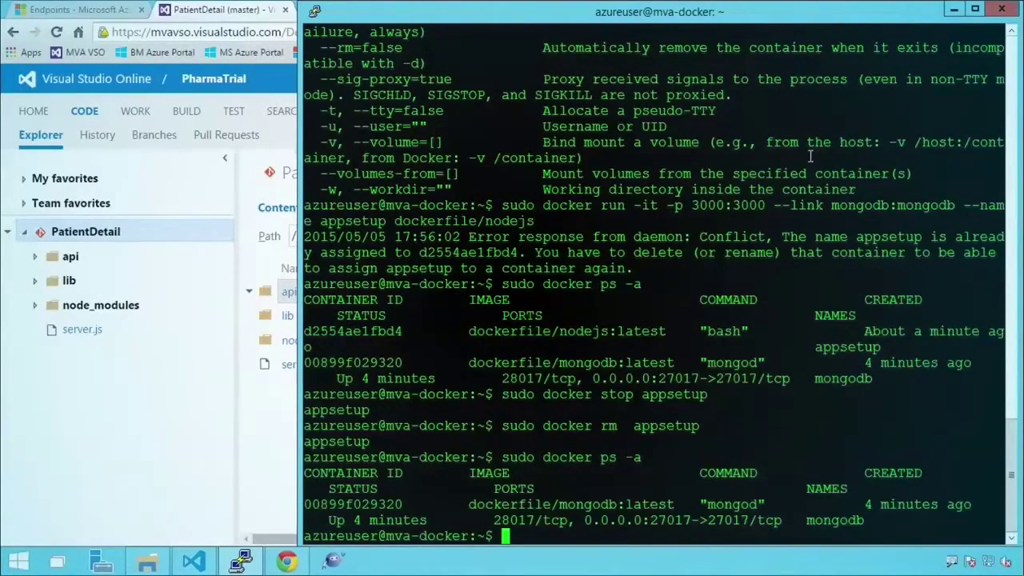
- Relaunch the appsetup container from dockerfile/nodejs, linked to mongodb on port 3000, and start a git clone
{"action": "key", "text": "Up"}
{"action": "key", "text": "Up"}
{"action": "key", "text": "Up"}
{"action": "key", "text": "Up"}
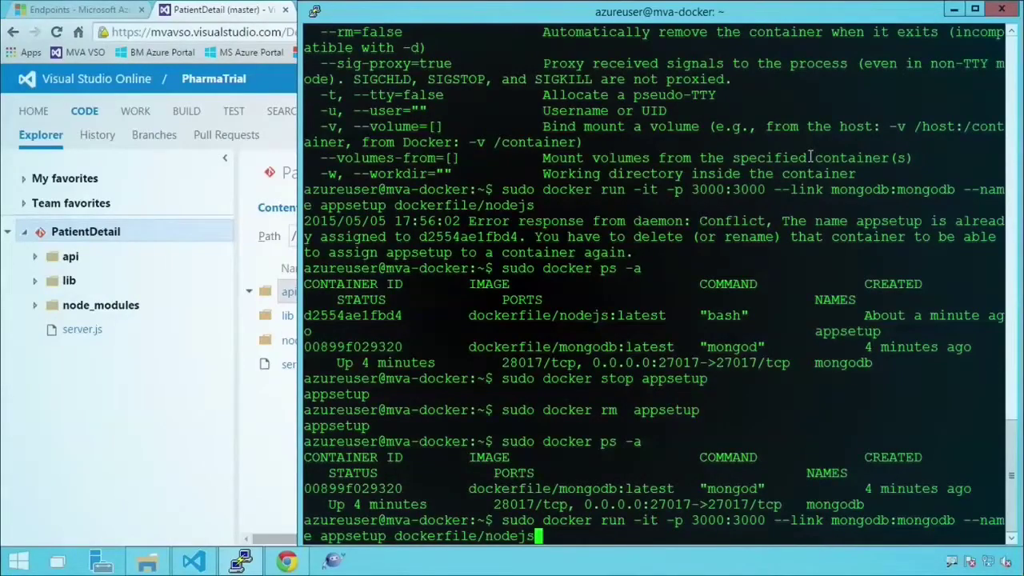
{"action": "key", "text": "Return"}
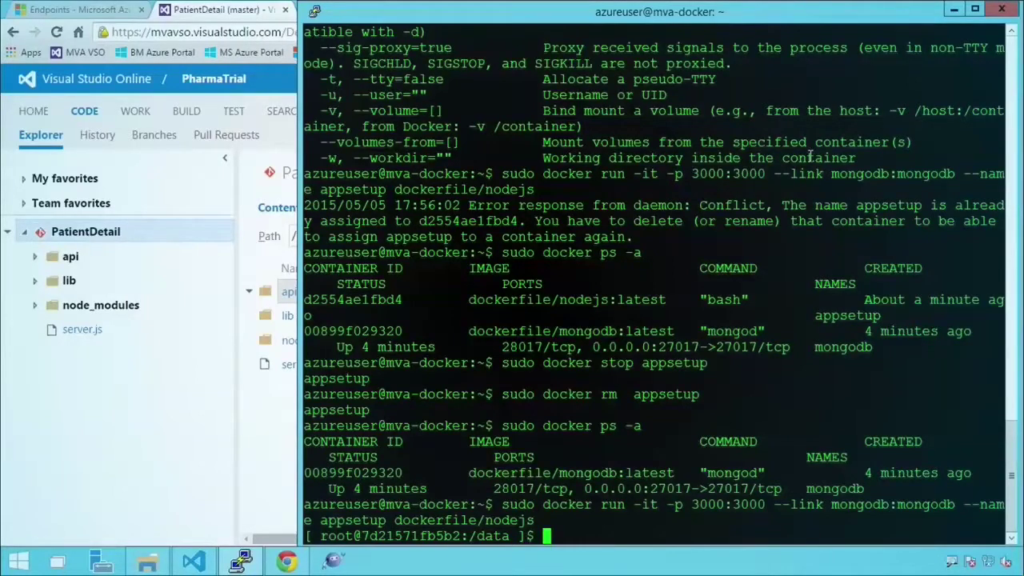
{"action": "type", "text": "git clone"}
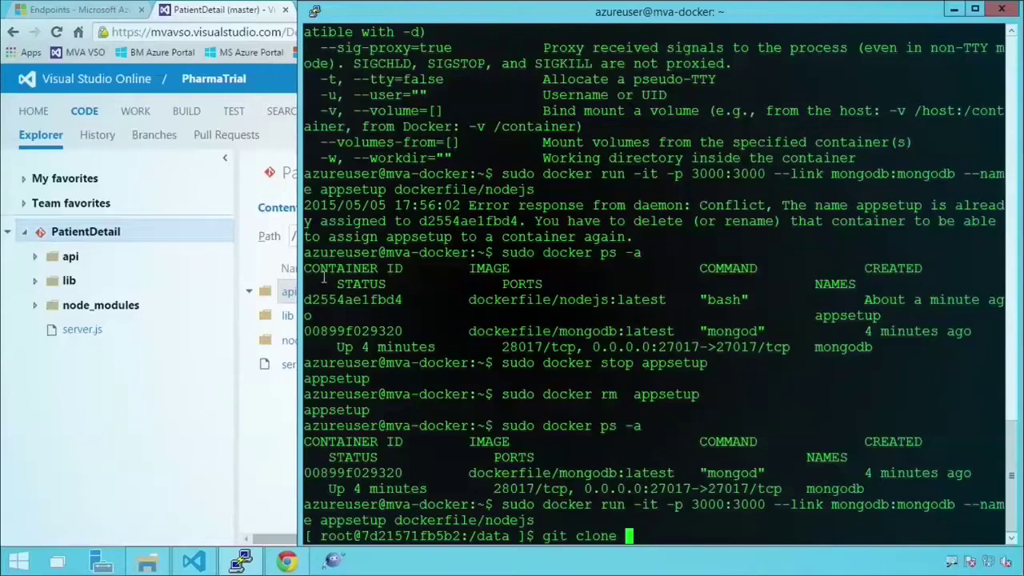
- Copy the PatientDetail repository clone URL and clone it into /data inside the container
{"action": "left_click", "coordinate": [217, 374]}
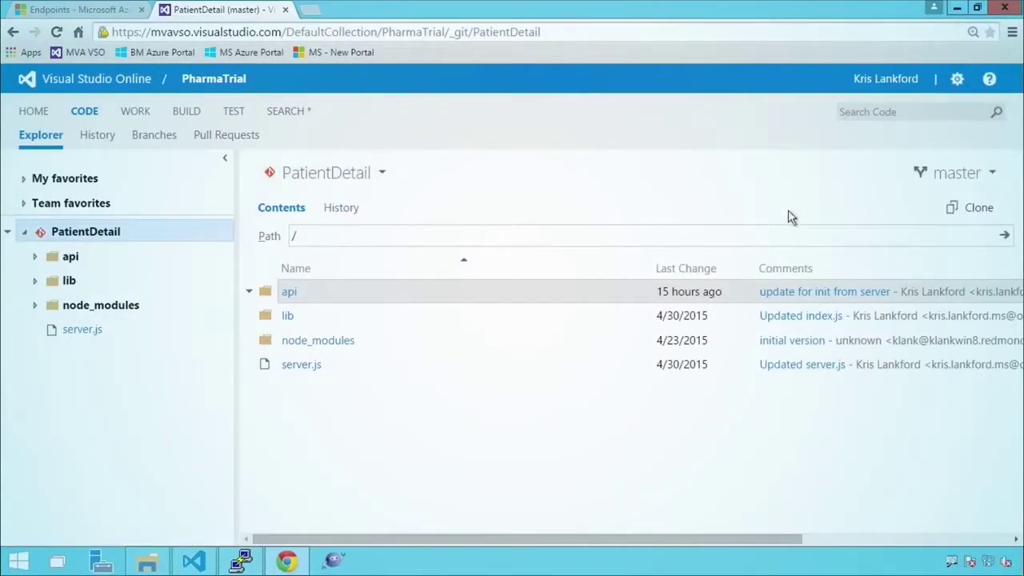
{"action": "left_click", "coordinate": [951, 209]}
{"action": "right_click", "coordinate": [896, 289]}
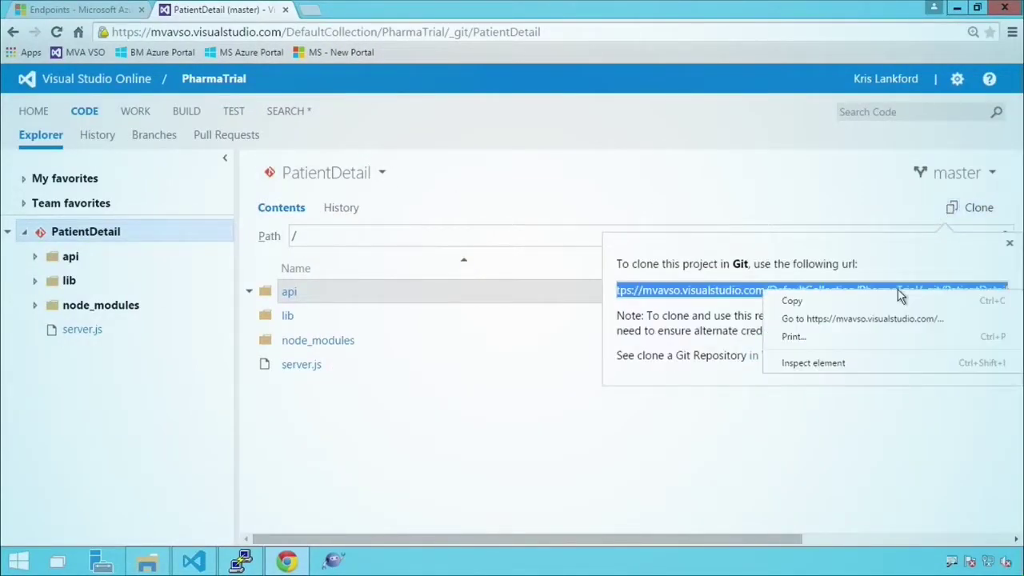
{"action": "left_click", "coordinate": [883, 299]}
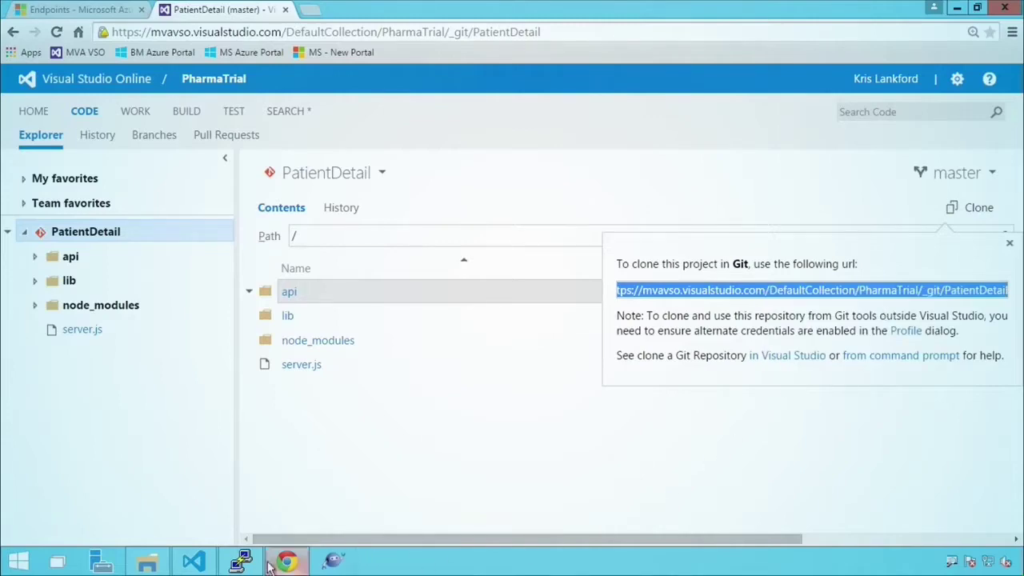
{"action": "left_click", "coordinate": [240, 559]}
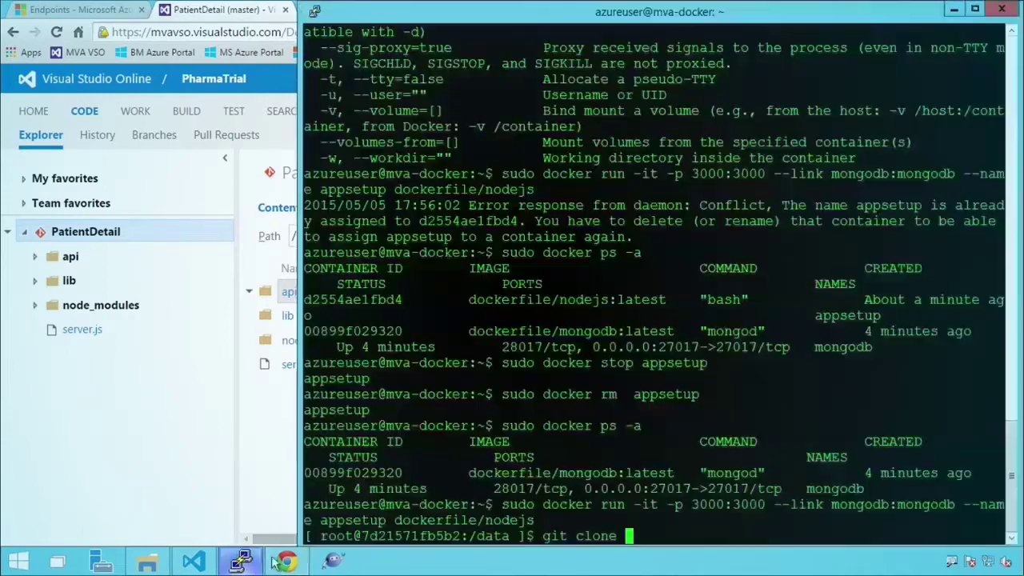
{"action": "right_click", "coordinate": [677, 529]}
{"action": "type", "text": "/data"}
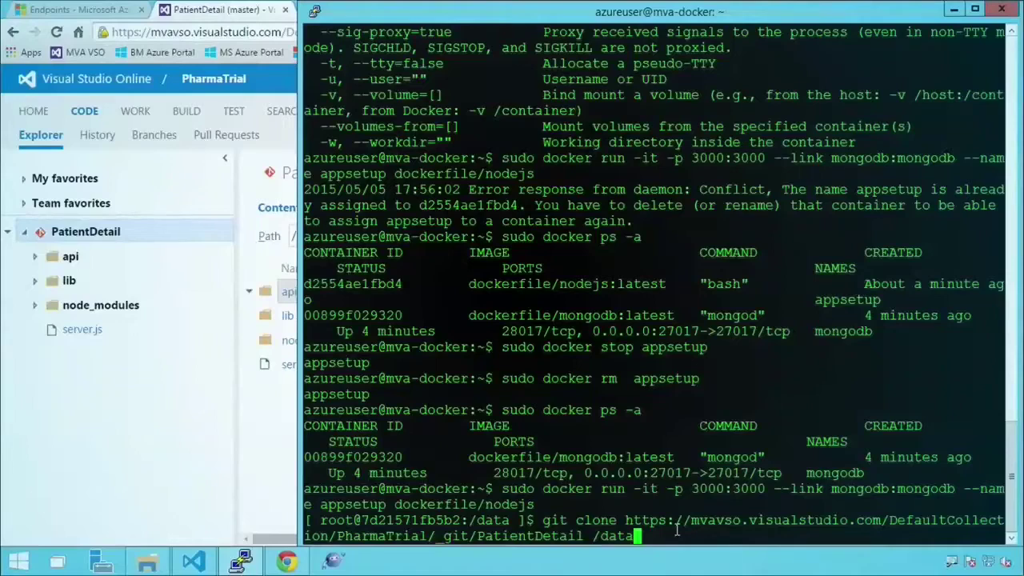
{"action": "key", "text": "Return"}
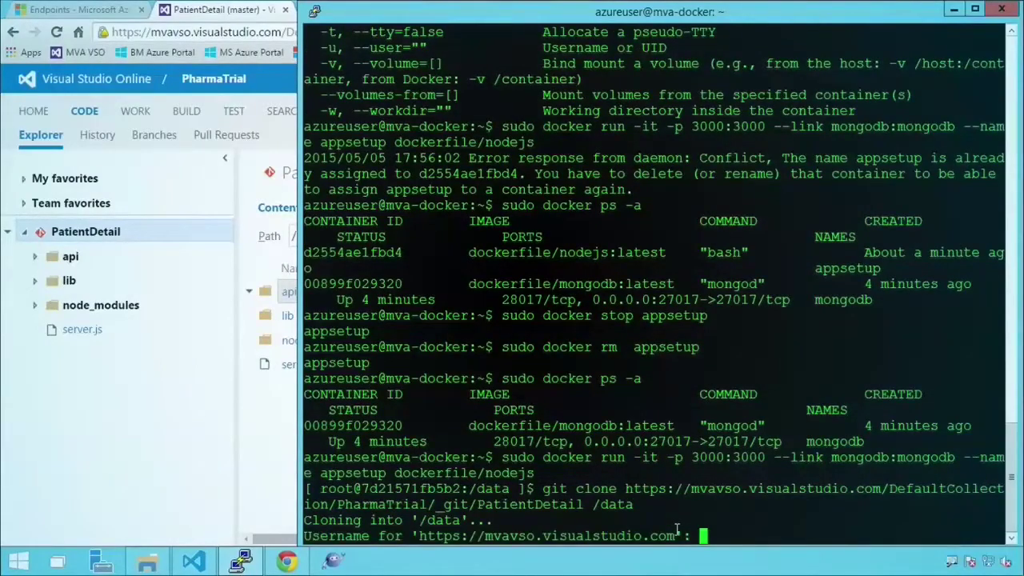
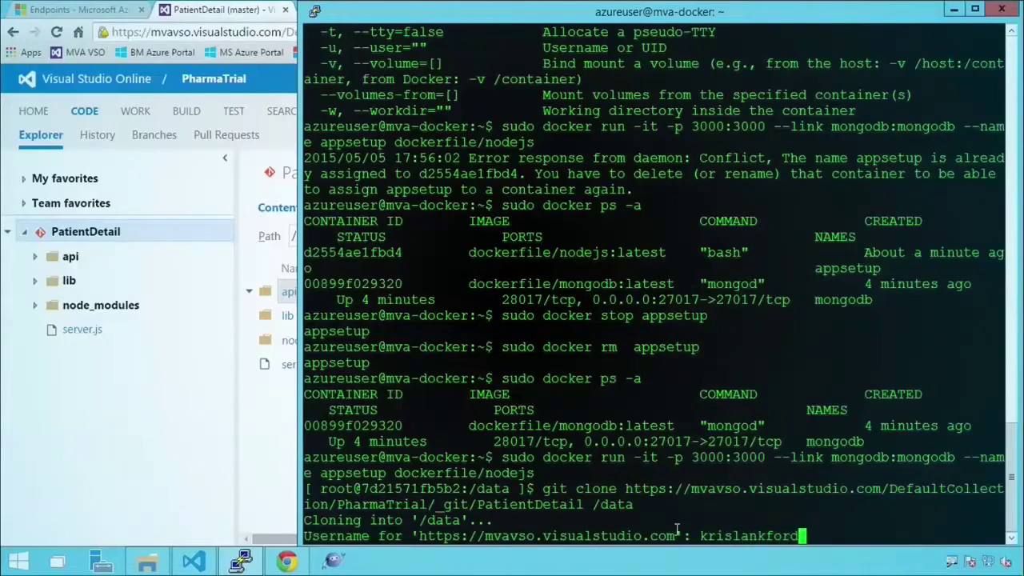
- Enter the account username and password to complete the PatientDetail clone
{"action": "key", "text": "Return"}
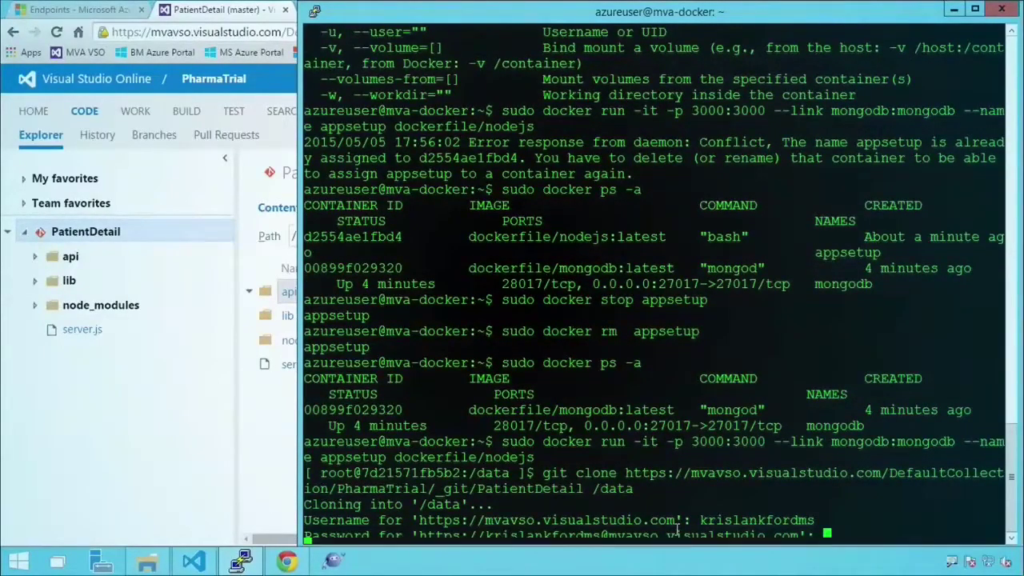
{"action": "key", "text": "Return"}
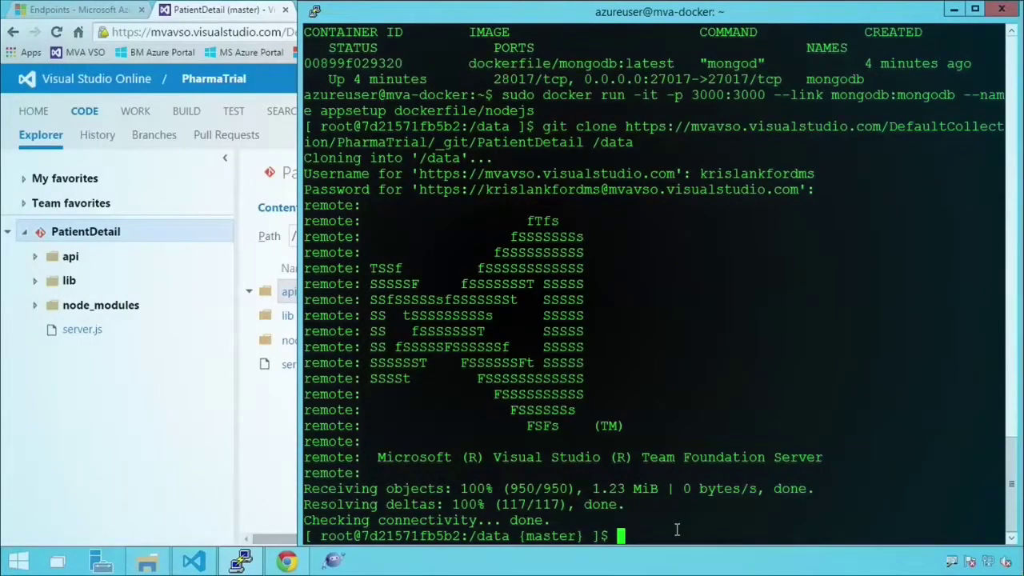
- List the cloned files and run server.js with node --debug on port 3000
{"action": "key", "text": "Return"}
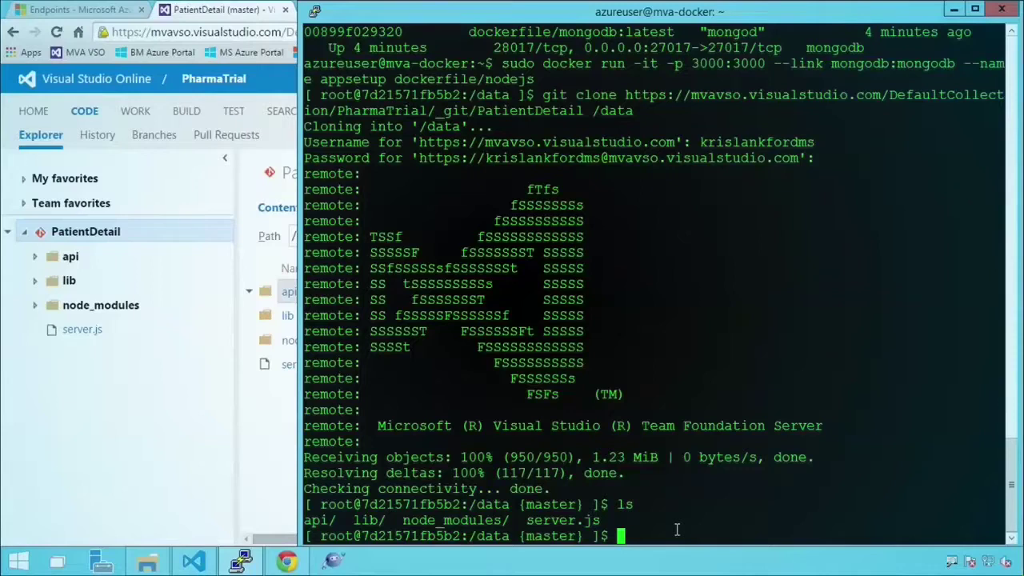
{"action": "type", "text": "node"}
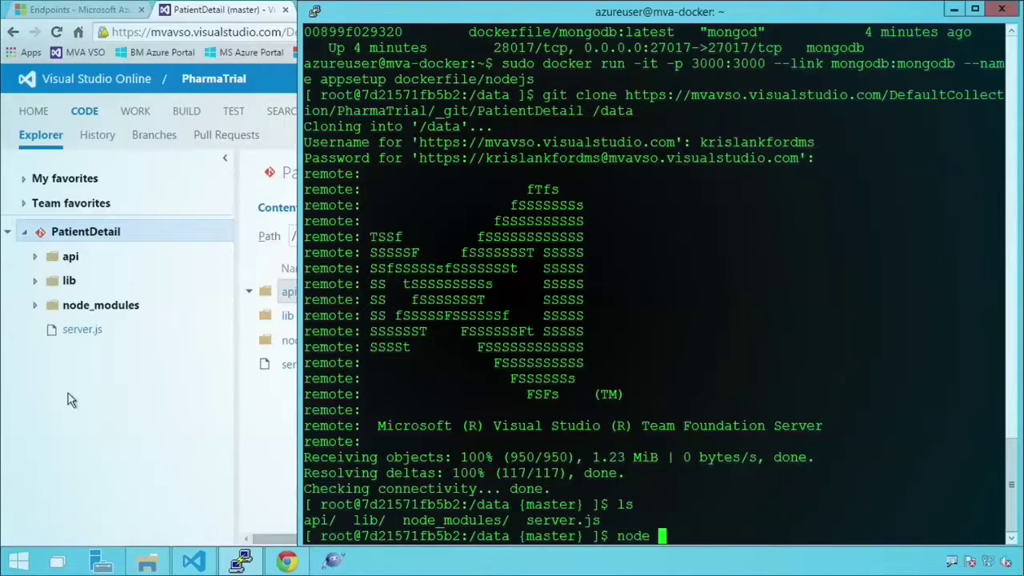
{"action": "type", "text": "--debug "}
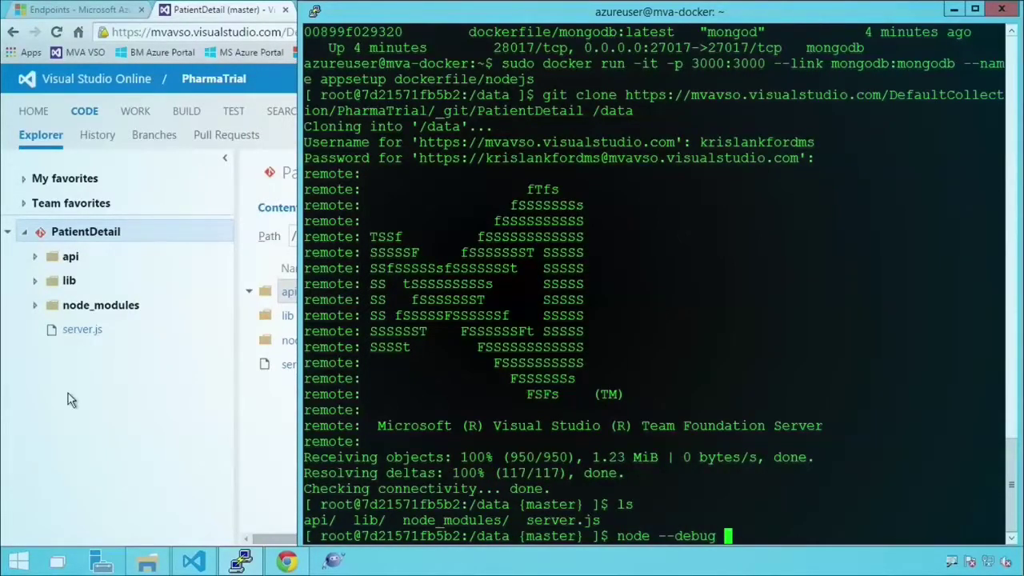
{"action": "type", "text": "server.js"}
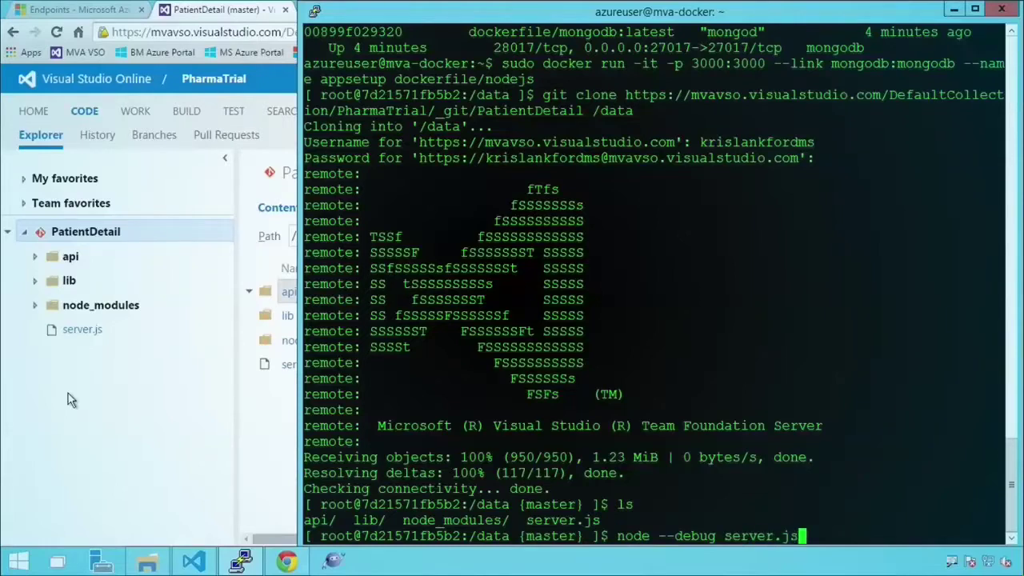
{"action": "key", "text": "Return"}
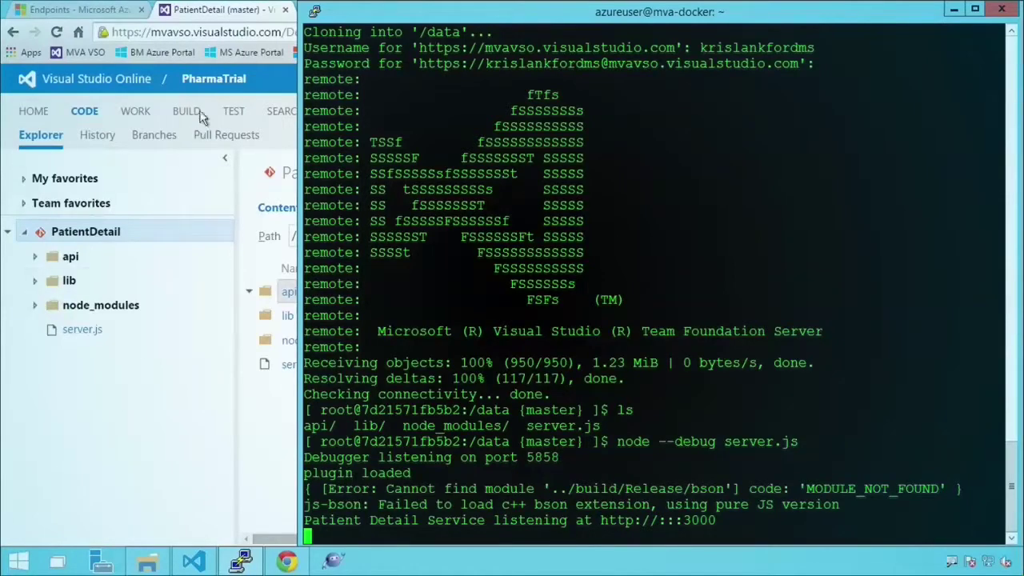
{"action": "left_click", "coordinate": [212, 10]}
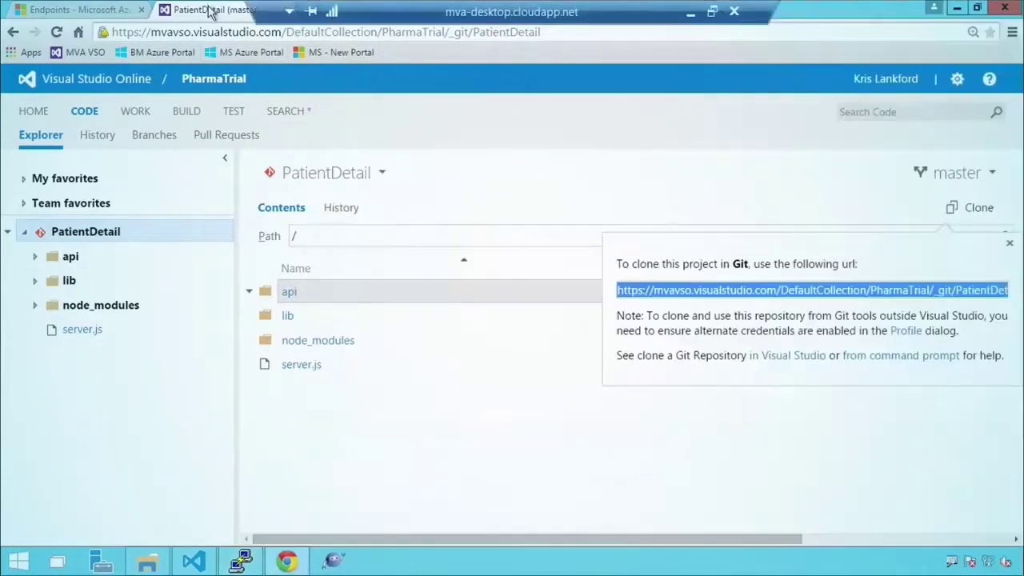
- Close the clone popup and load mva-docker.cloudapp.net/api/init in a new tab to initialize patient data
{"action": "left_click", "coordinate": [457, 138]}
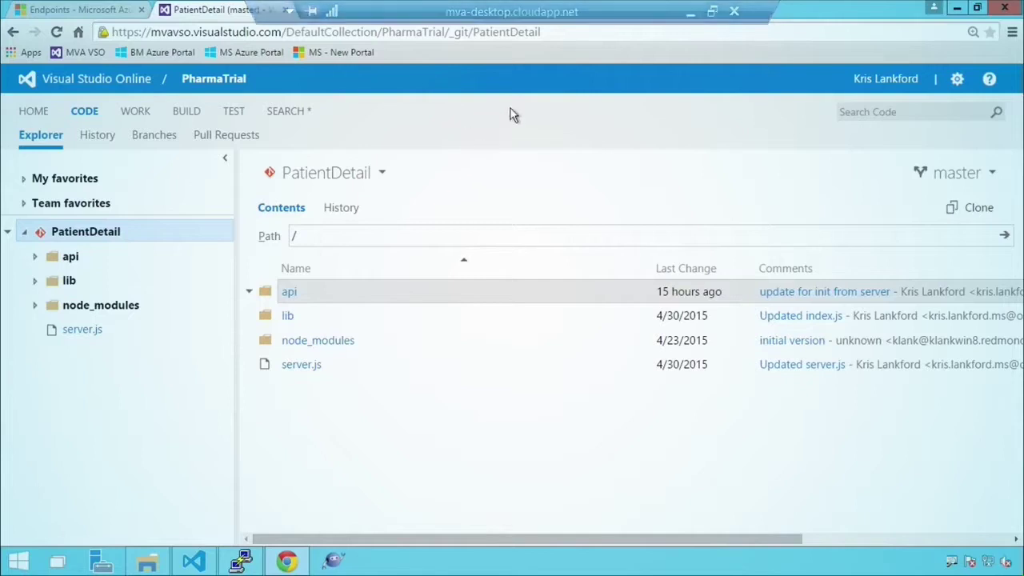
{"action": "left_click", "coordinate": [309, 10]}
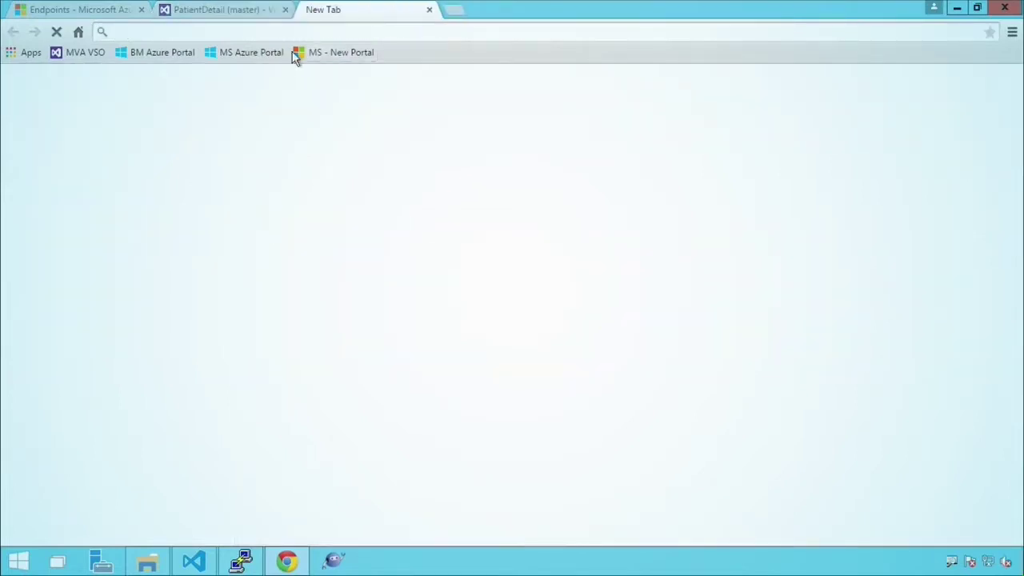
{"action": "type", "text": "mva-doc"}
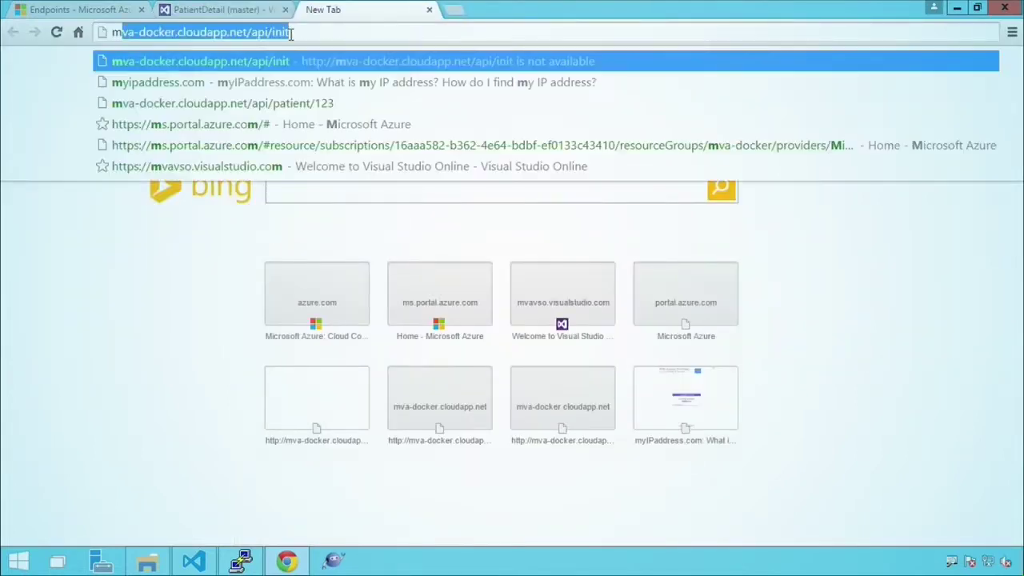
{"action": "type", "text": "ker.cloudapp.net/api/init"}
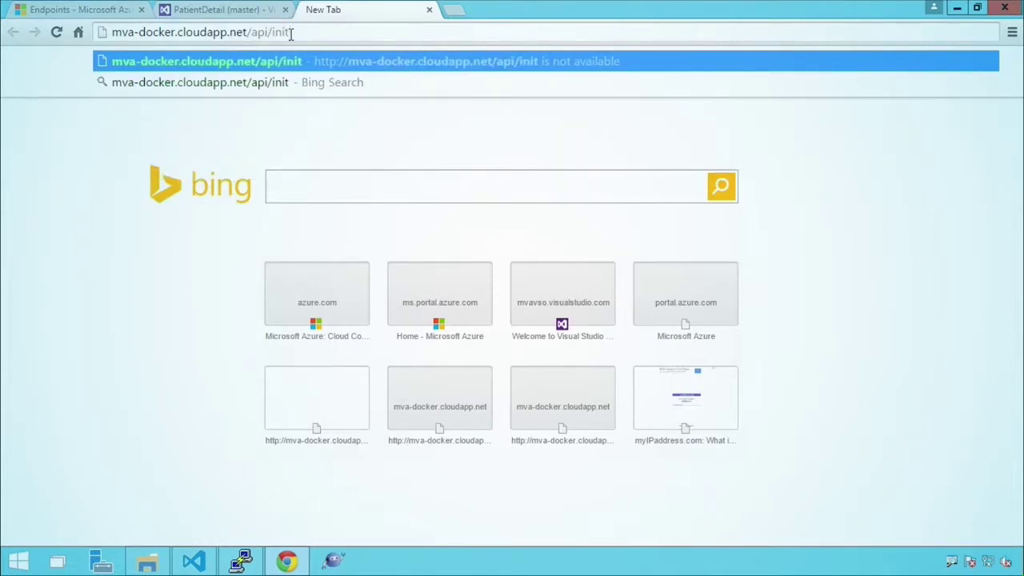
{"action": "key", "text": "Return"}
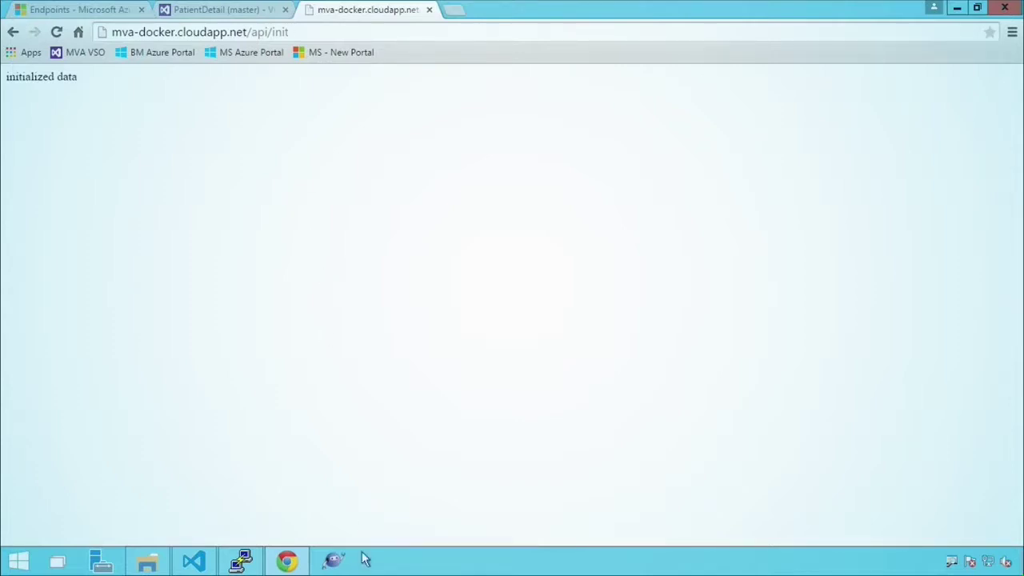
{"action": "left_click", "coordinate": [241, 560]}
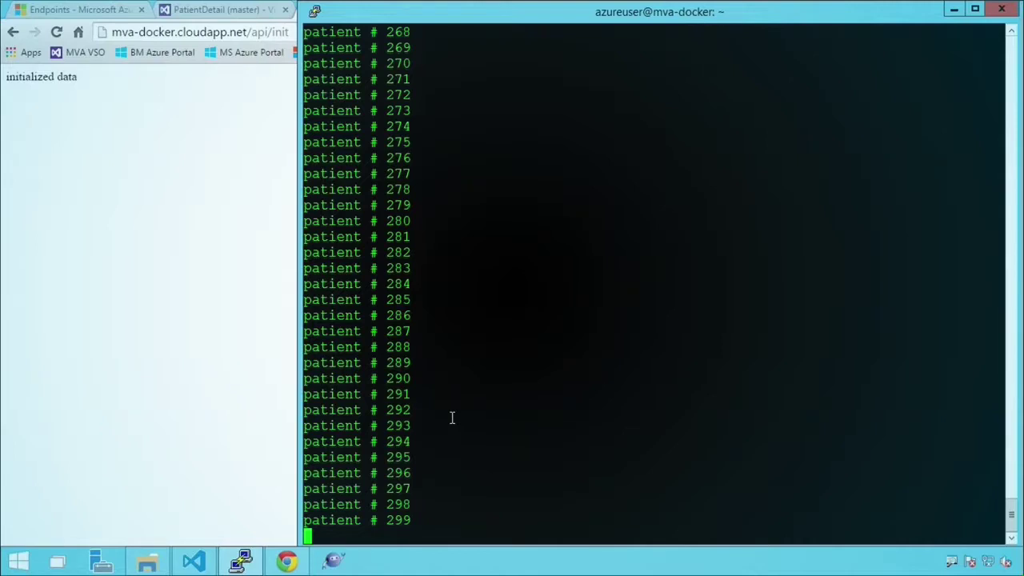
- Load the api/patient endpoint in place of api/init
{"action": "left_click", "coordinate": [183, 241]}
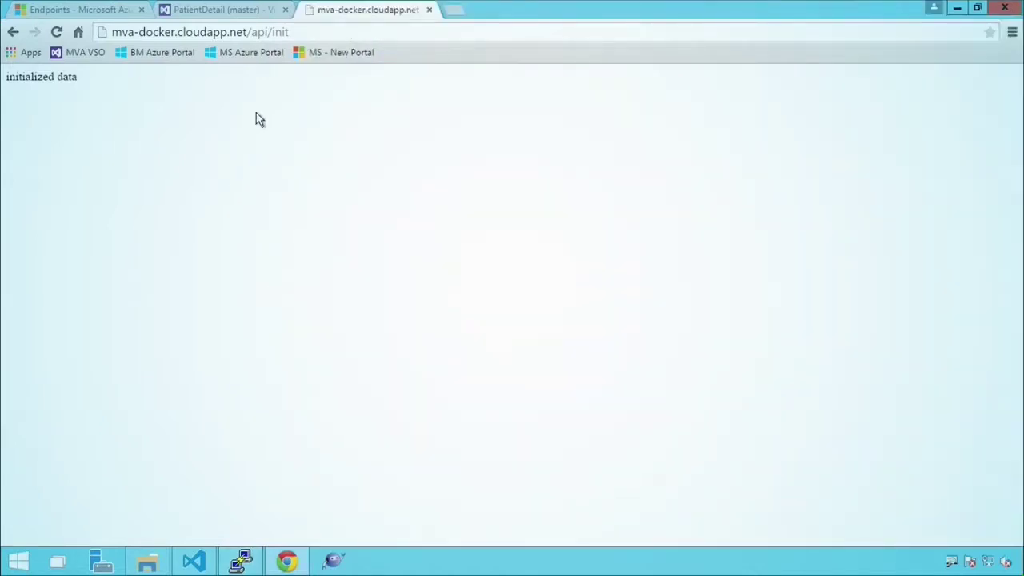
{"action": "double_click", "coordinate": [280, 32]}
{"action": "type", "text": "pati"}
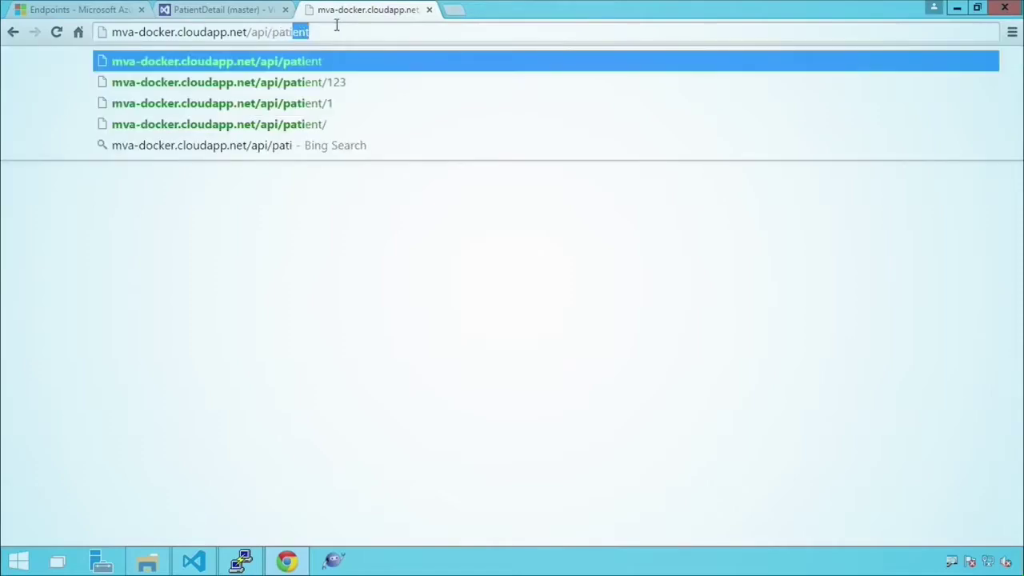
{"action": "key", "text": "Return"}
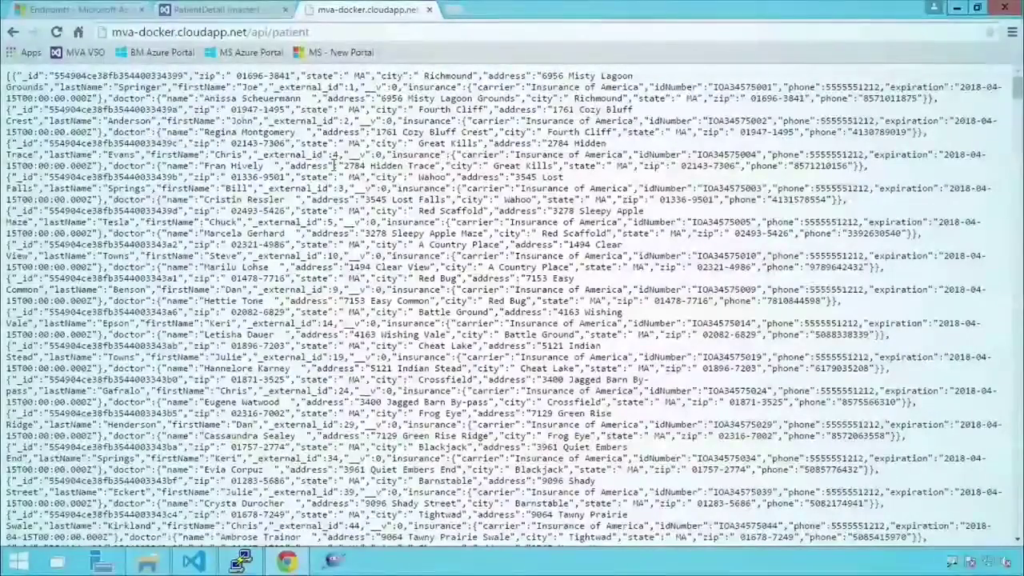
- Load the record for patient 1 at api/patient/1
{"action": "left_click", "coordinate": [364, 34]}
{"action": "left_click", "coordinate": [364, 33]}
{"action": "type", "text": "/1"}
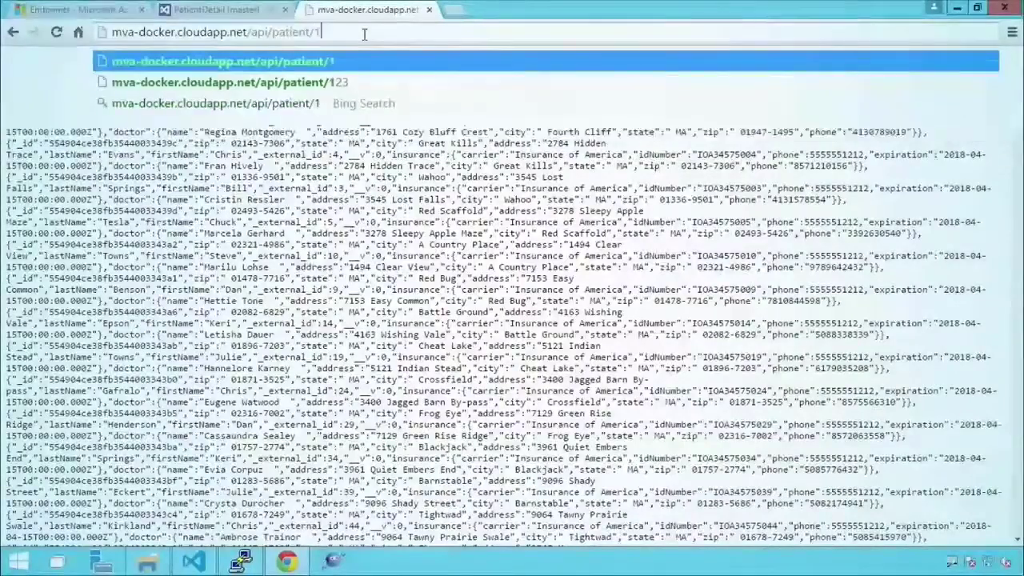
{"action": "key", "text": "Return"}
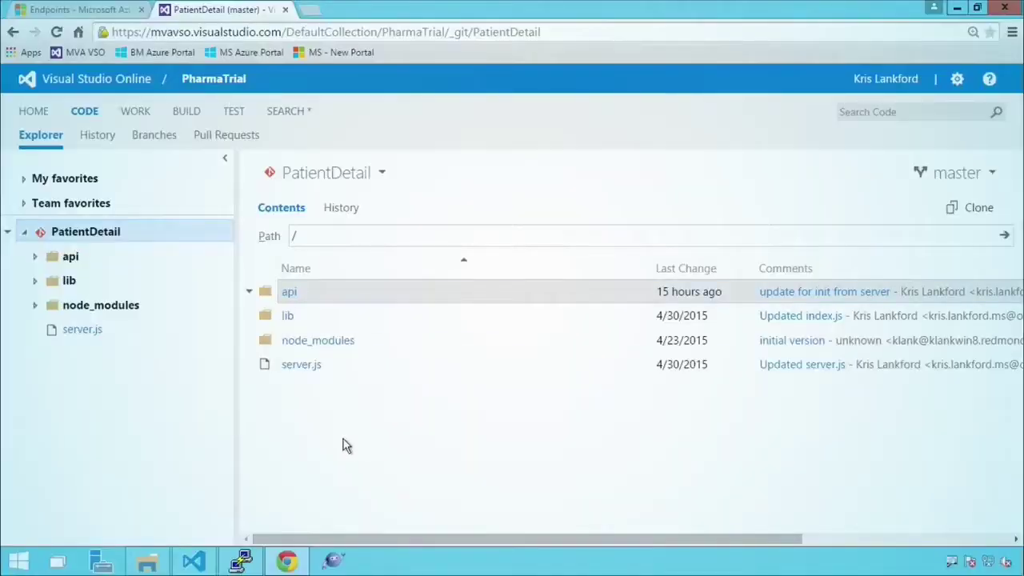
- Stop the node server, exit the appsetup container, and list all containers with sudo docker ps -a
{"action": "left_click", "coordinate": [244, 562]}
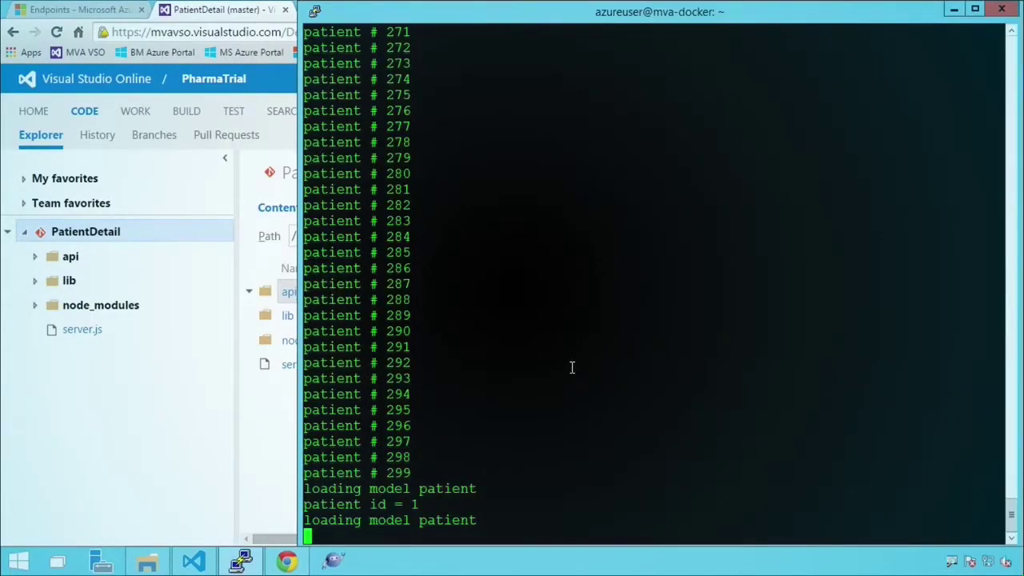
{"action": "key", "text": "ctrl+c"}
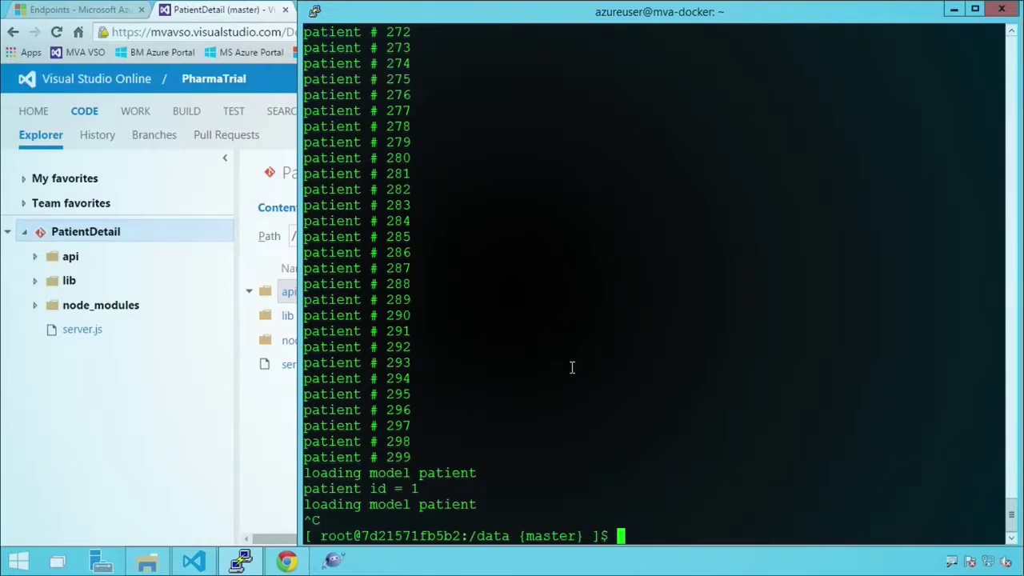
{"action": "type", "text": "exit"}
{"action": "key", "text": "Return"}
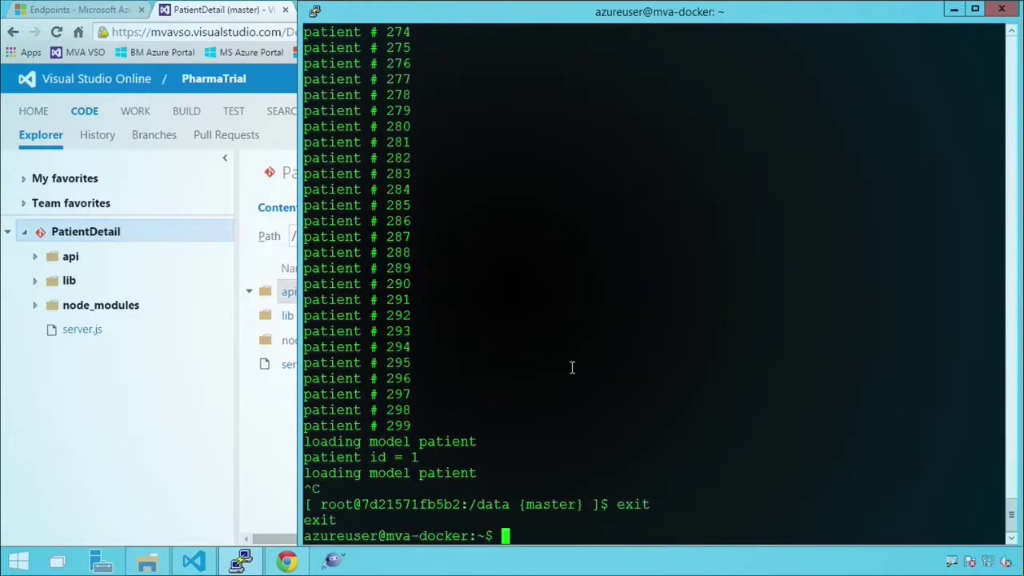
{"action": "type", "text": "sudo docker ps -a"}
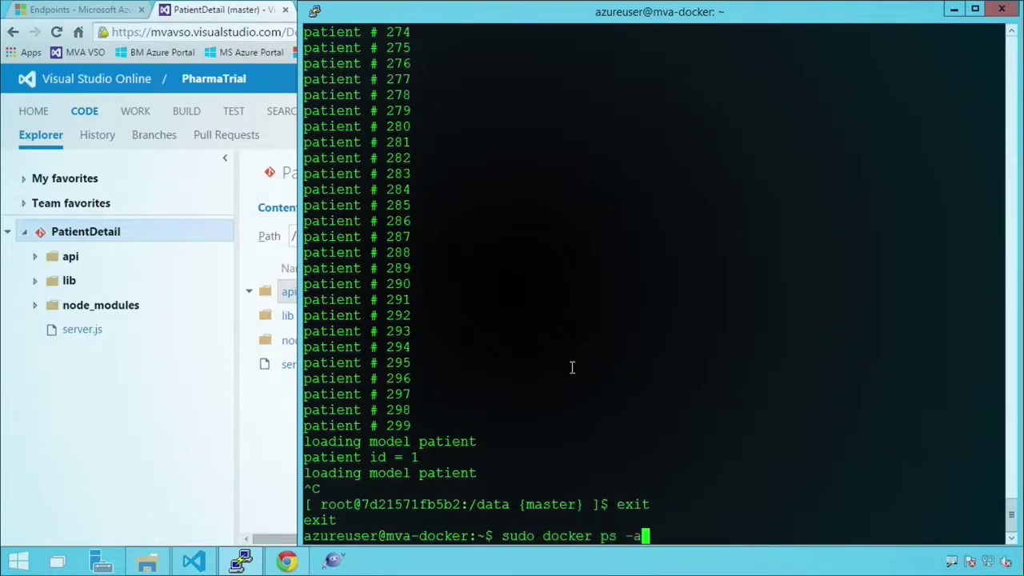
{"action": "key", "text": "Return"}
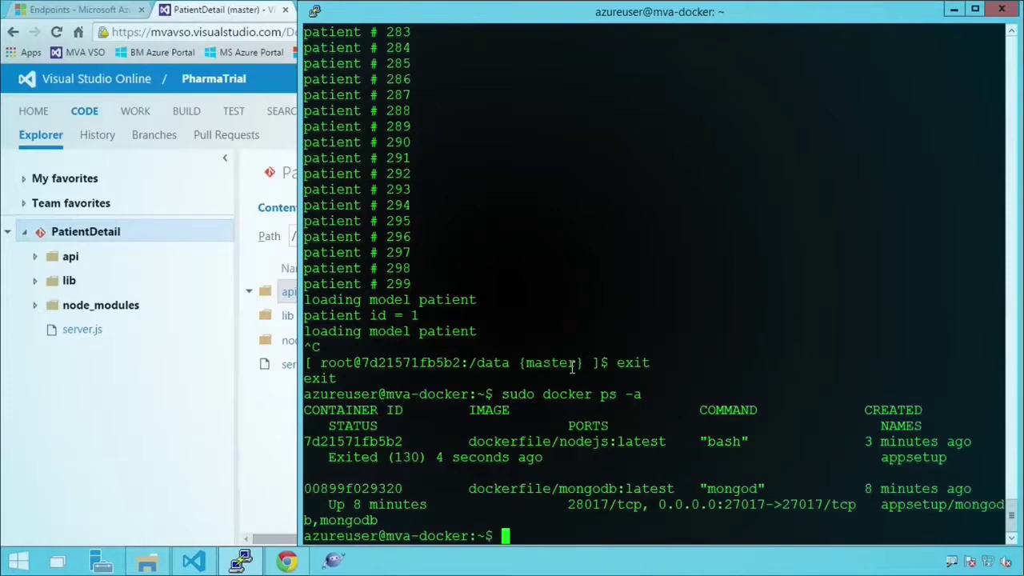
- Start the appsetup container and list all containers to confirm it is up on port 3000
{"action": "type", "text": "sudo start"}
{"action": "key", "text": "BackSpace"}
{"action": "key", "text": "BackSpace"}
{"action": "key", "text": "BackSpace"}
{"action": "key", "text": "BackSpace"}
{"action": "key", "text": "BackSpace"}
{"action": "key", "text": "BackSpace"}
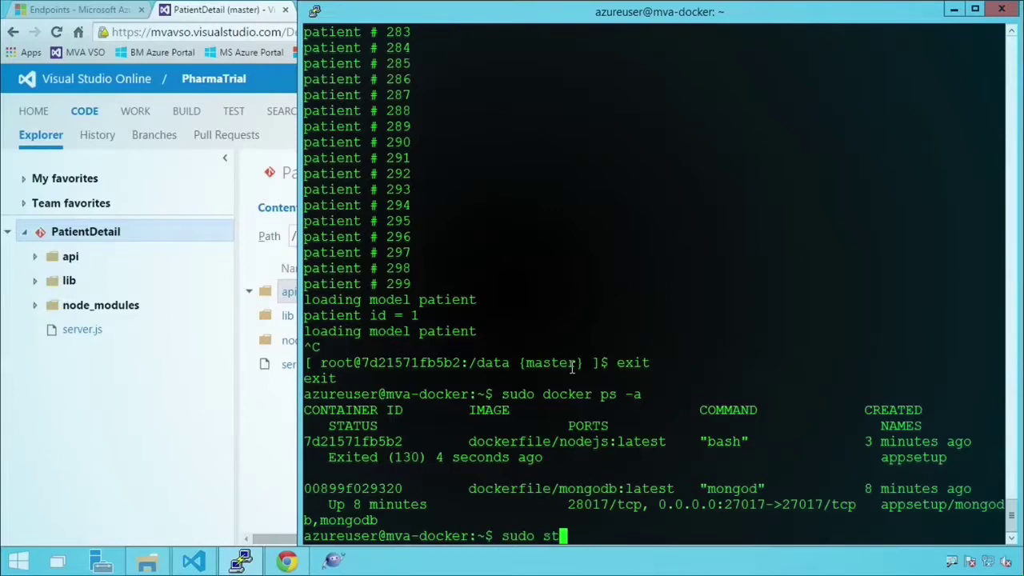
{"action": "type", "text": "docker start"}
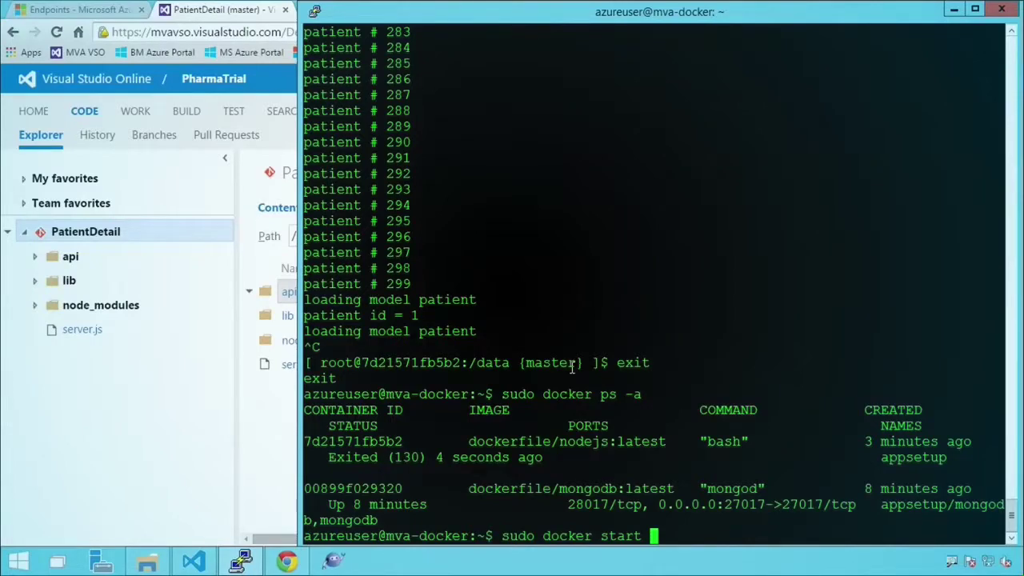
{"action": "type", "text": "appsetup"}
{"action": "key", "text": "Return"}
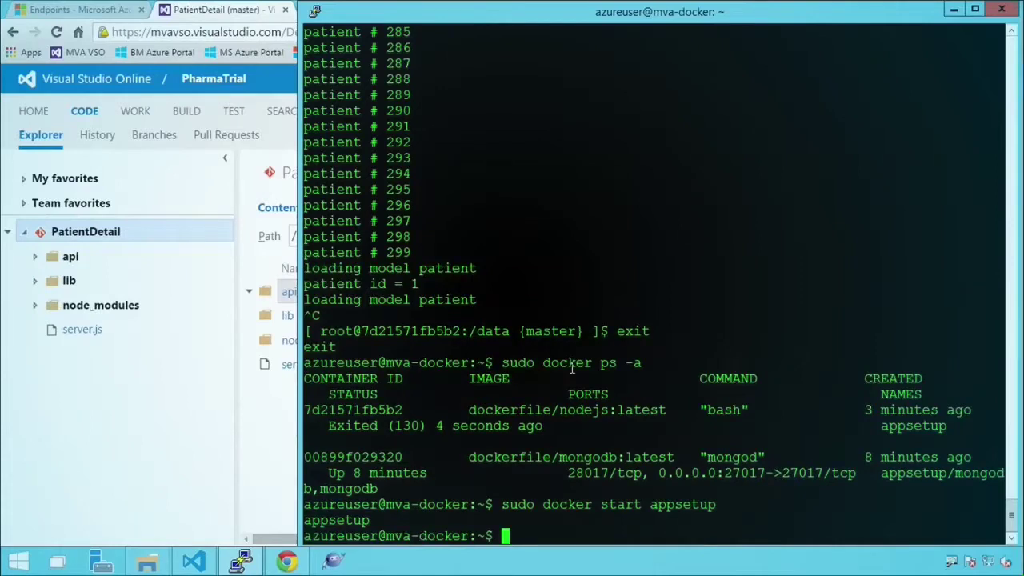
{"action": "key", "text": "Up"}
{"action": "key", "text": "Up"}
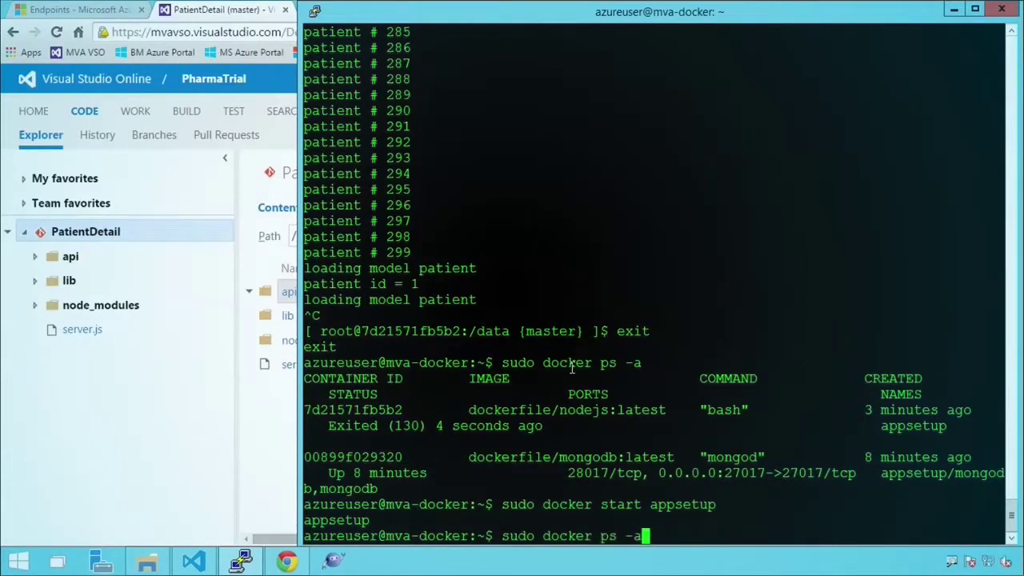
{"action": "key", "text": "Return"}
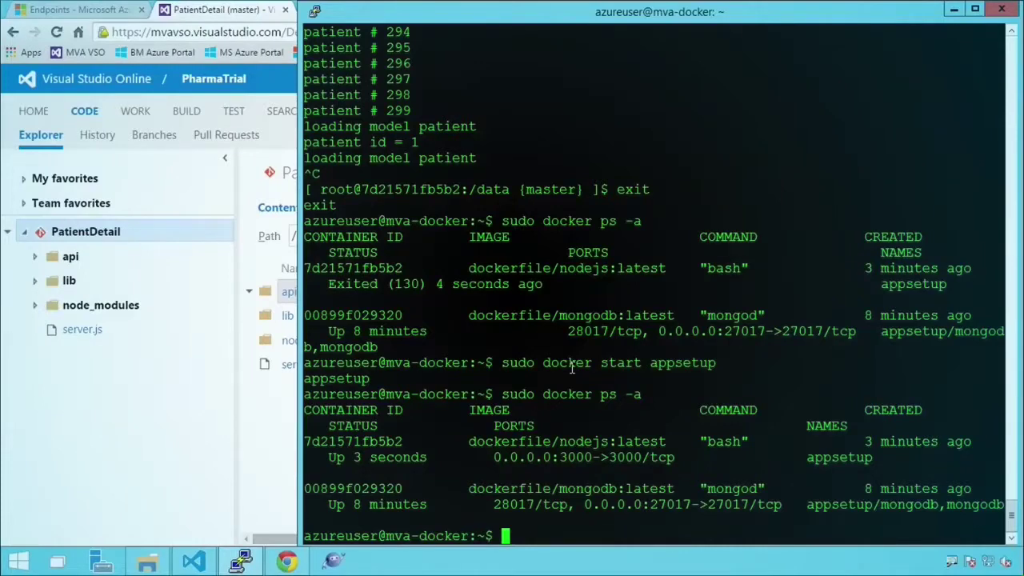
- Stop the appsetup container with sudo docker stop appsetup
{"action": "key", "text": "Up"}
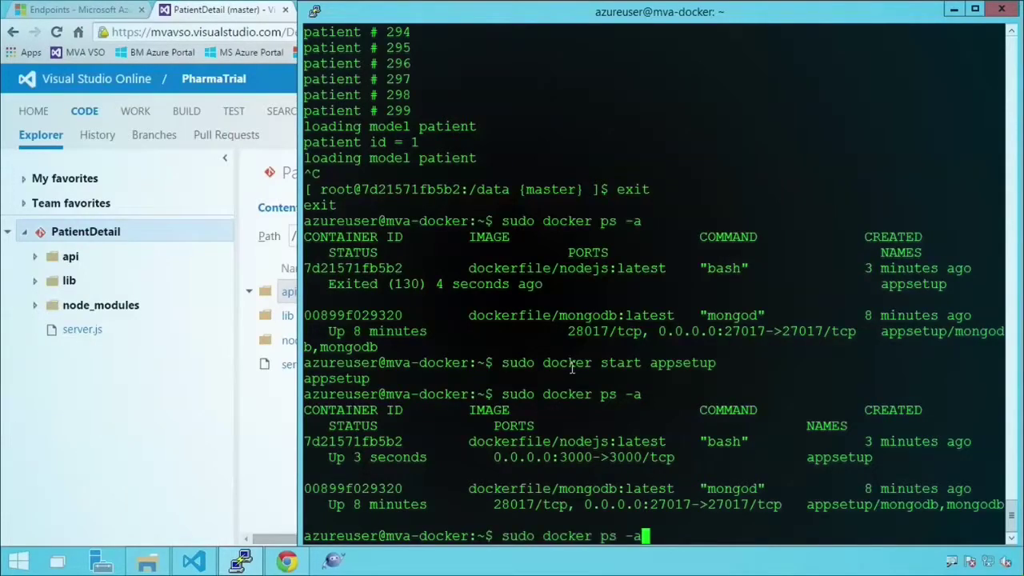
{"action": "key", "text": "Up"}
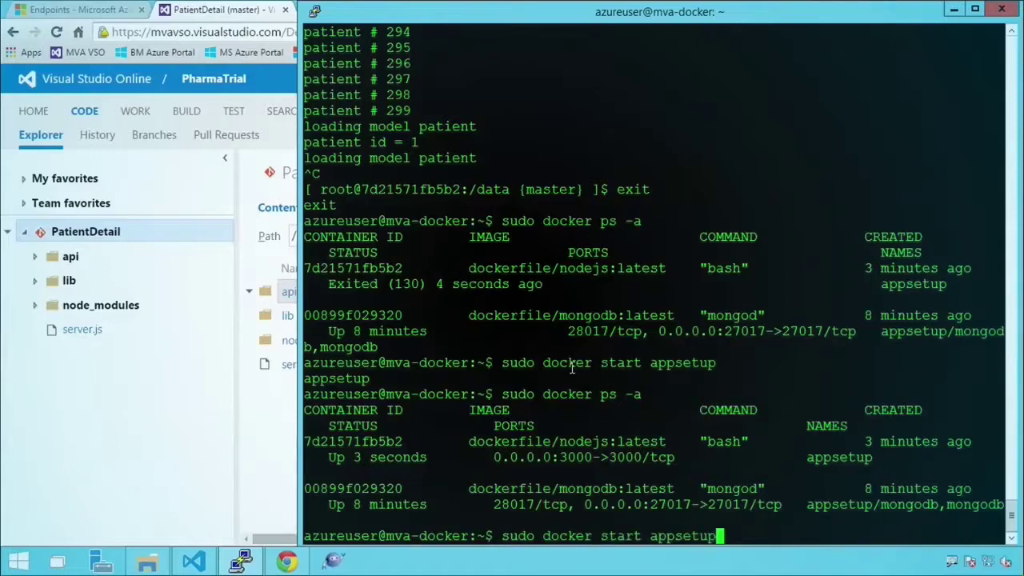
{"action": "key", "text": "Left"}
{"action": "key", "text": "Left"}
{"action": "key", "text": "Left"}
{"action": "key", "text": "Left"}
{"action": "key", "text": "Left"}
{"action": "key", "text": "Left"}
{"action": "key", "text": "Left"}
{"action": "key", "text": "Left"}
{"action": "key", "text": "Left"}
{"action": "key", "text": "BackSpace"}
{"action": "key", "text": "BackSpace"}
{"action": "key", "text": "BackSpace"}
{"action": "key", "text": "BackSpace"}
{"action": "key", "text": "BackSpace"}
{"action": "type", "text": "stop"}
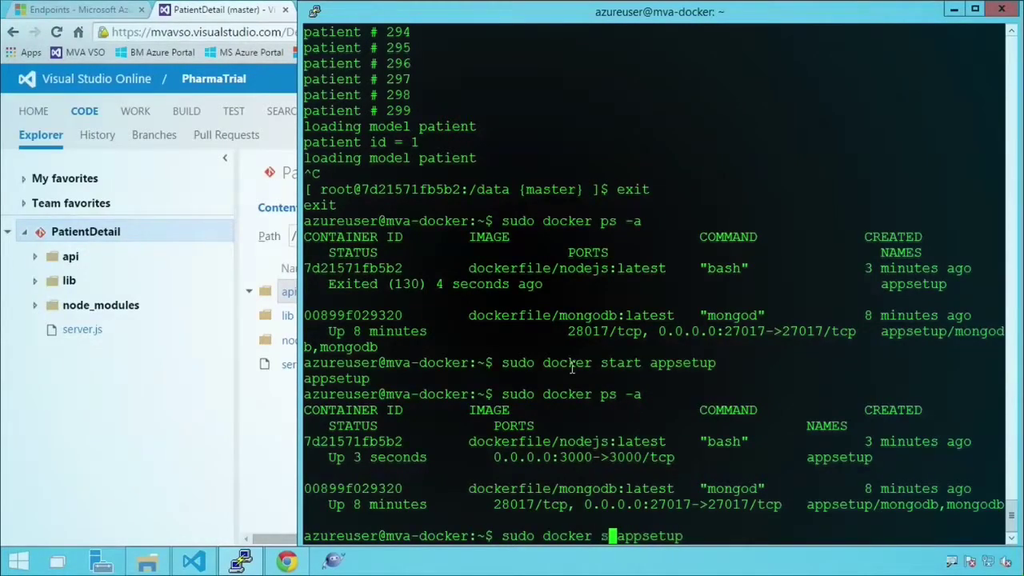
{"action": "key", "text": "Return"}
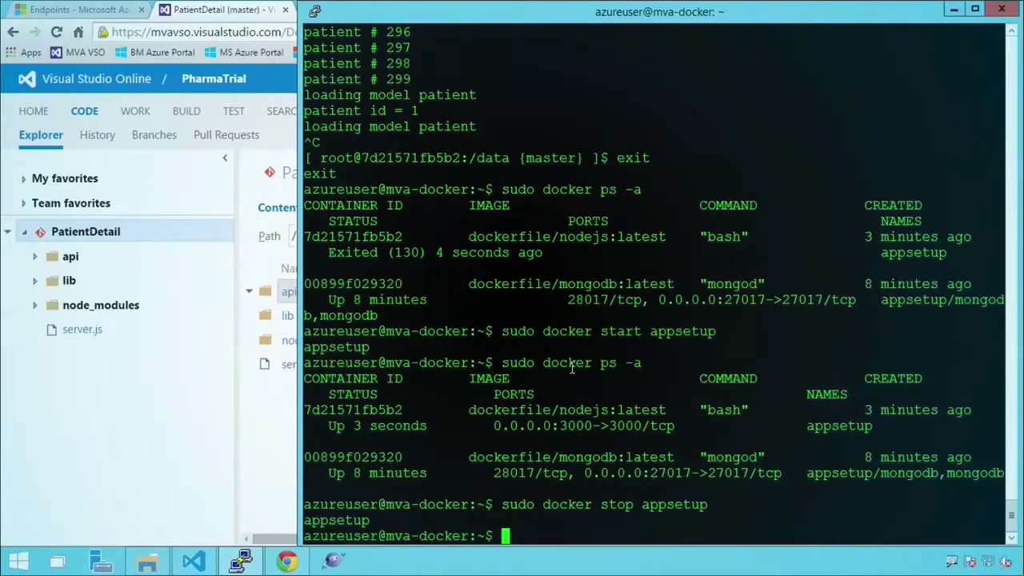
{"action": "key", "text": "Up"}
{"action": "key", "text": "Left"}
{"action": "key", "text": "Left"}
{"action": "key", "text": "Left"}
{"action": "key", "text": "Left"}
{"action": "key", "text": "Left"}
{"action": "key", "text": "Left"}
{"action": "key", "text": "Left"}
{"action": "key", "text": "Left"}
{"action": "key", "text": "Left"}
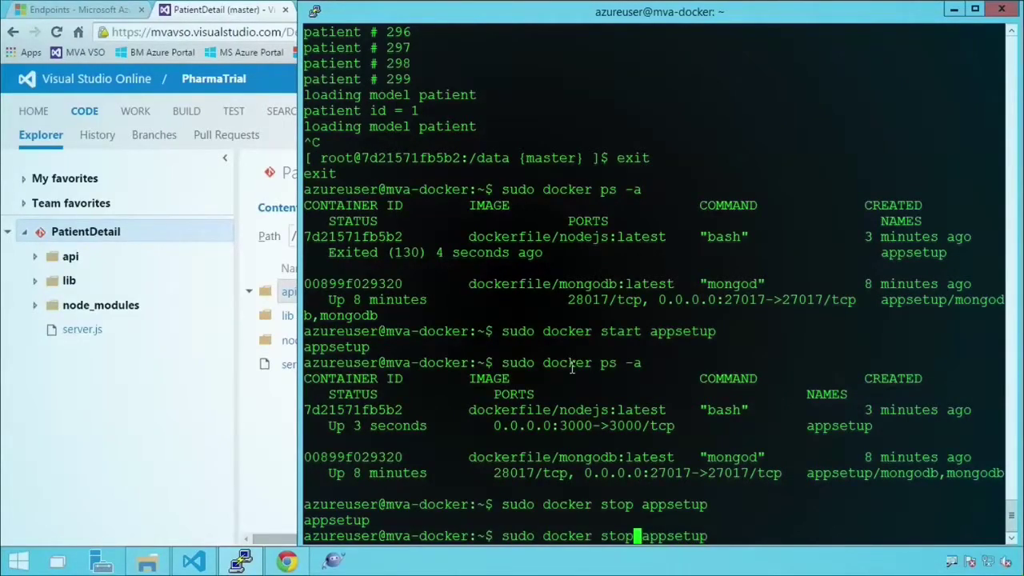
{"action": "key", "text": "BackSpace"}
{"action": "key", "text": "BackSpace"}
{"action": "key", "text": "BackSpace"}
{"action": "key", "text": "BackSpace"}
- Commit the appsetup container as the nodejs/patientdetail image
{"action": "type", "text": "cimmit"}
{"action": "key", "text": "BackSpace"}
{"action": "key", "text": "BackSpace"}
{"action": "key", "text": "BackSpace"}
{"action": "key", "text": "BackSpace"}
{"action": "key", "text": "BackSpace"}
{"action": "type", "text": "ommit"}
{"action": "key", "text": "Right"}
{"action": "key", "text": "Right"}
{"action": "key", "text": "Right"}
{"action": "key", "text": "Right"}
{"action": "key", "text": "Right"}
{"action": "key", "text": "Right"}
{"action": "key", "text": "Right"}
{"action": "key", "text": "Right"}
{"action": "key", "text": "Right"}
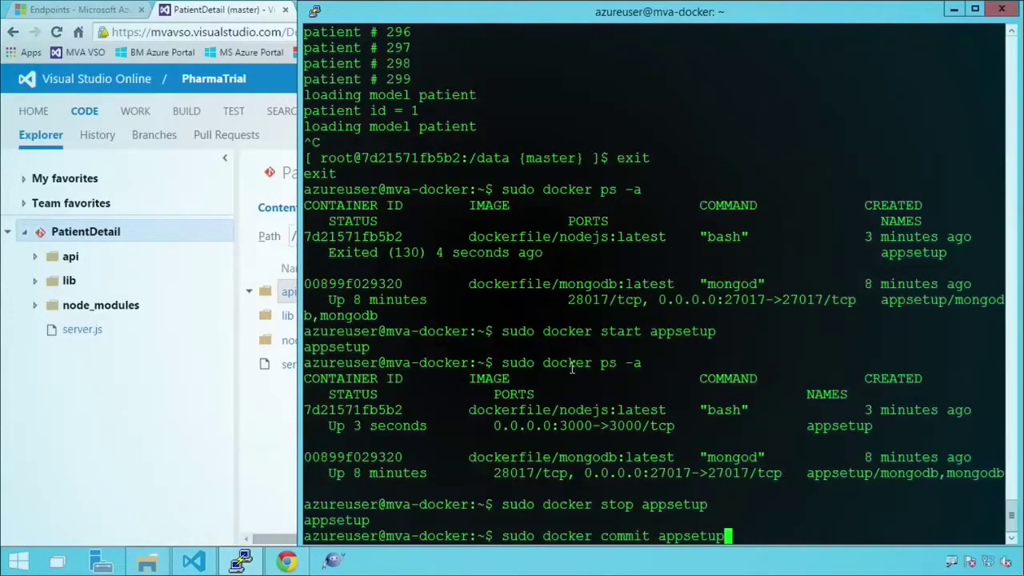
{"action": "type", "text": "nodejs/patientdetail"}
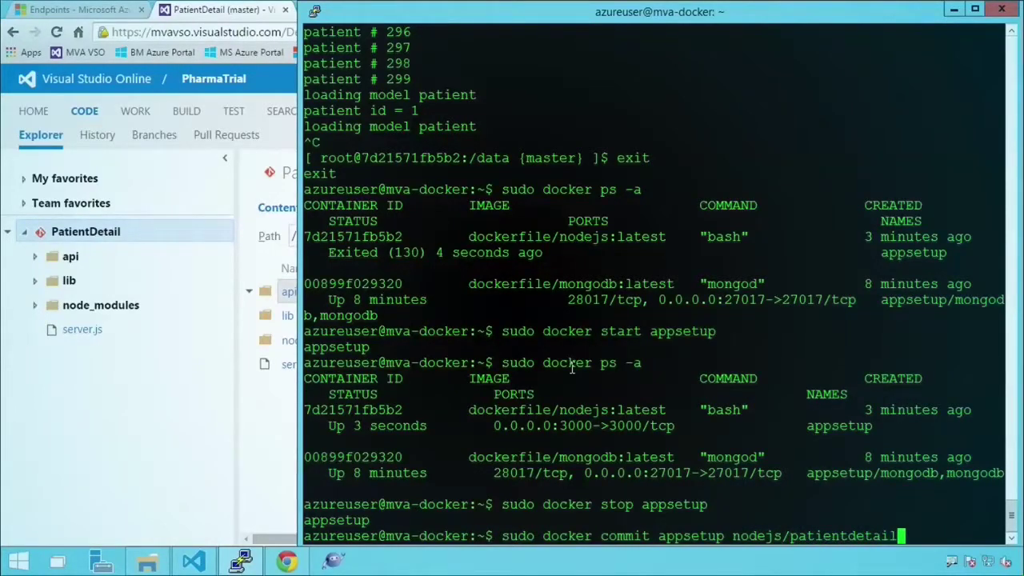
{"action": "key", "text": "Return"}
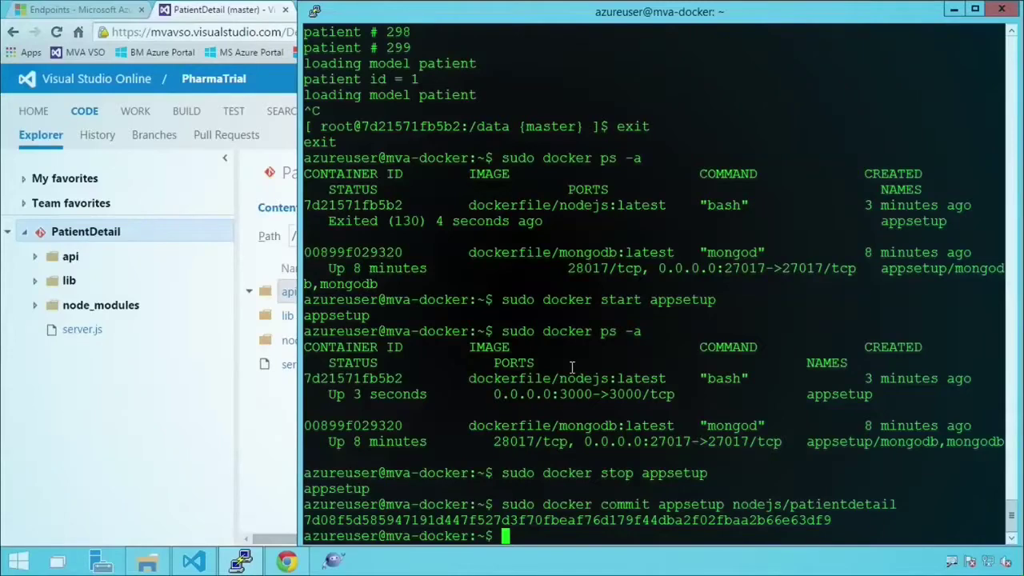
- List all containers and the local Docker images to confirm nodejs/patientdetail exists
{"action": "type", "text": "sudo doc"}
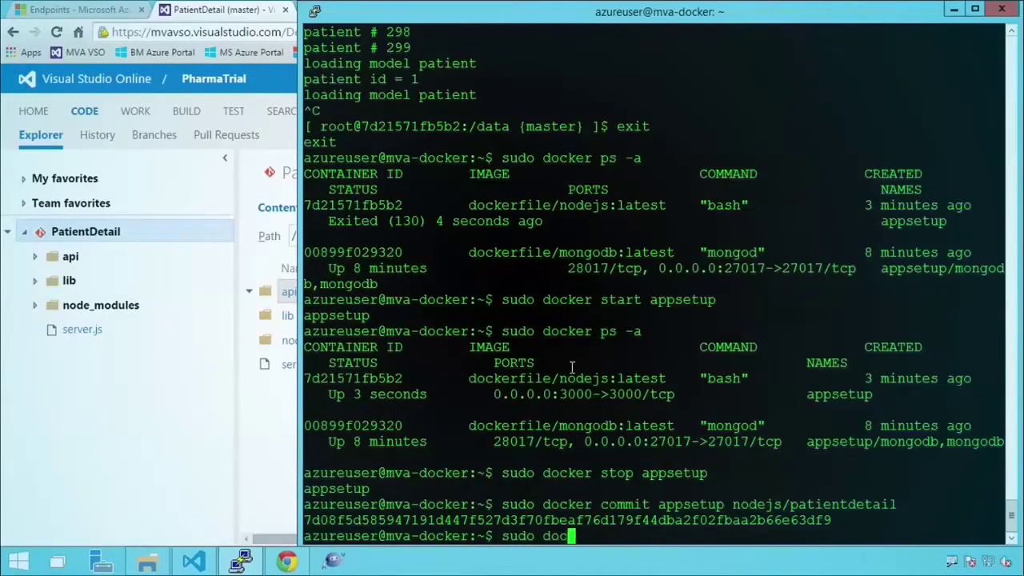
{"action": "type", "text": "ker ps -a"}
{"action": "key", "text": "Return"}
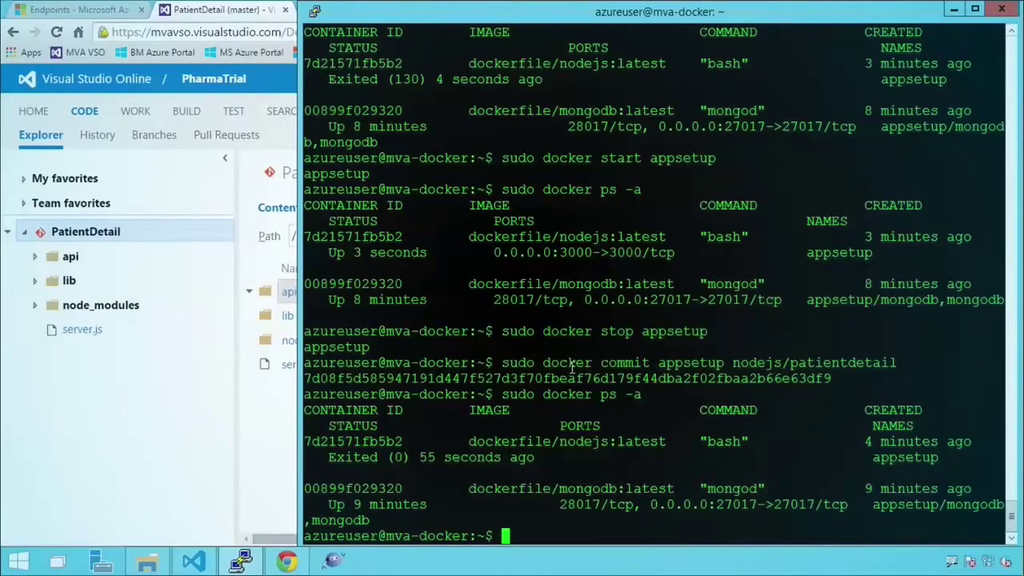
{"action": "key", "text": "Up"}
{"action": "key", "text": "BackSpace"}
{"action": "key", "text": "BackSpace"}
{"action": "key", "text": "BackSpace"}
{"action": "key", "text": "BackSpace"}
{"action": "key", "text": "BackSpace"}
{"action": "key", "text": "BackSpace"}
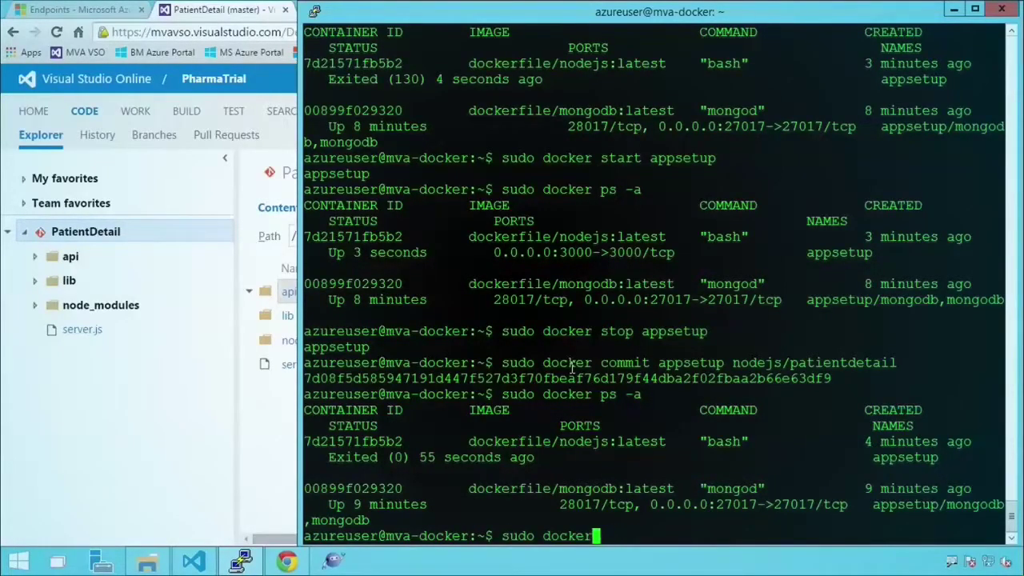
{"action": "type", "text": "images"}
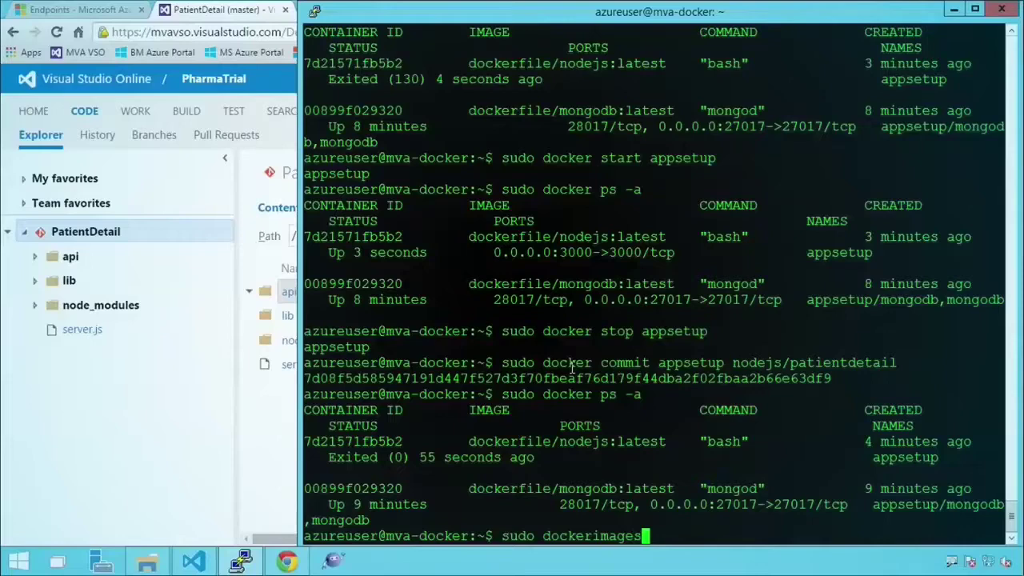
{"action": "key", "text": "Left"}
{"action": "key", "text": "Left"}
{"action": "key", "text": "Left"}
{"action": "key", "text": "Left"}
{"action": "key", "text": "Left"}
{"action": "key", "text": "Left"}
{"action": "key", "text": "Return"}
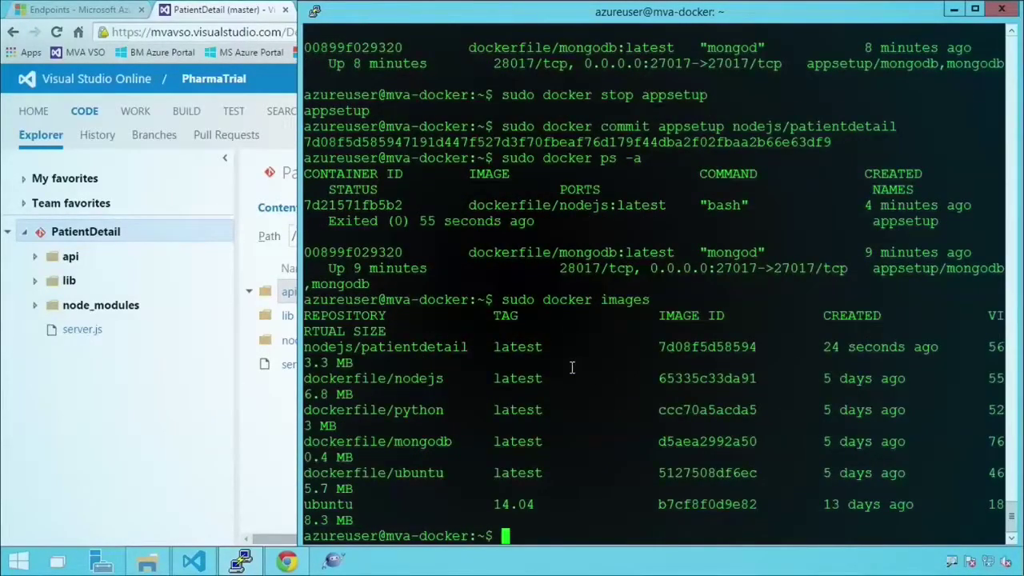
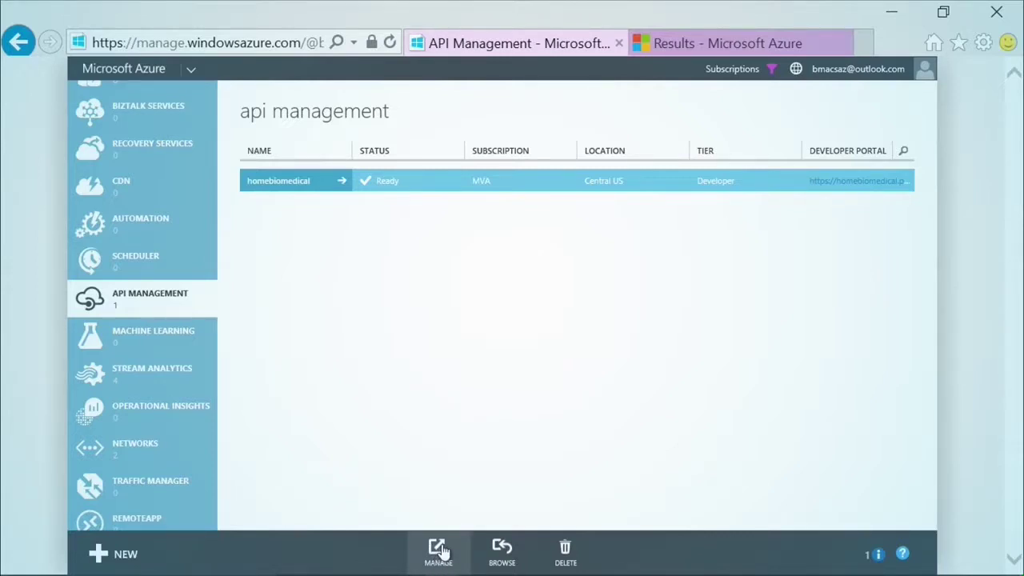
- Launch the homebiomedical service's publisher portal from the MANAGE command bar
{"action": "left_click", "coordinate": [438, 550]}
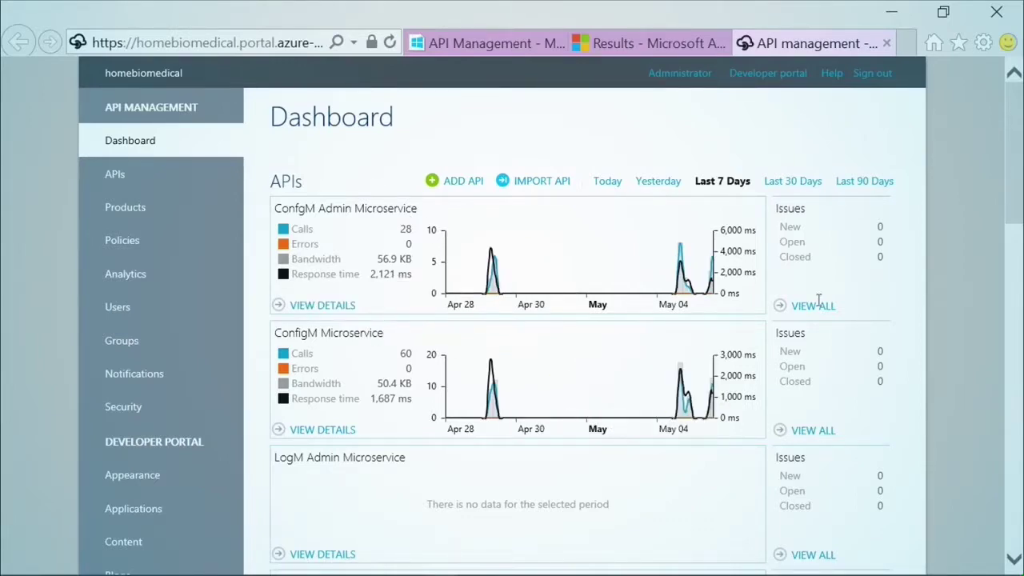
- Scroll through the dashboard's API usage charts, then go to the APIs list
{"action": "left_click_drag", "start_coordinate": [1012, 128], "coordinate": [1012, 237]}
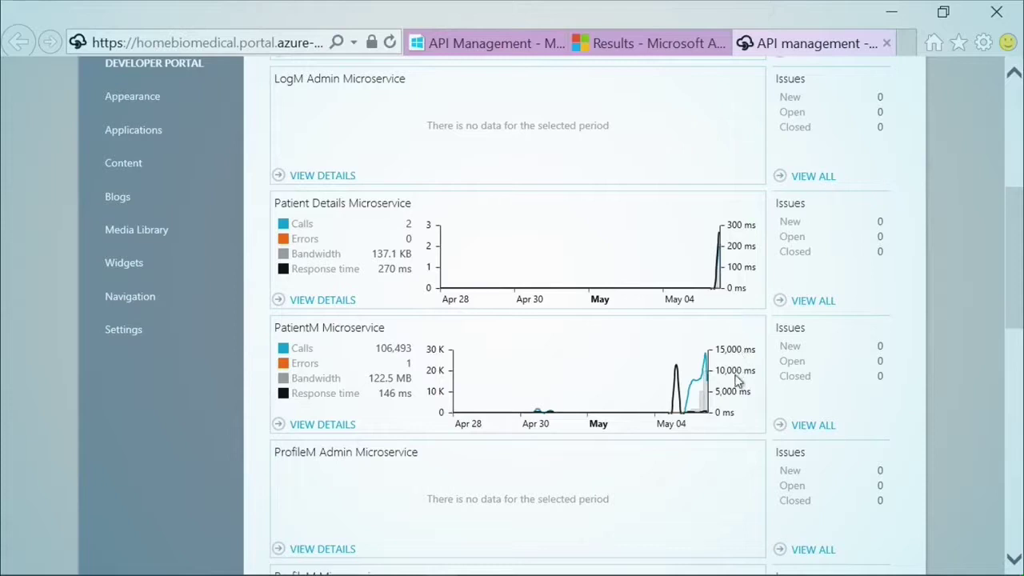
{"action": "mouse_move", "coordinate": [701, 414]}
{"action": "left_click_drag", "start_coordinate": [1012, 299], "coordinate": [1012, 164]}
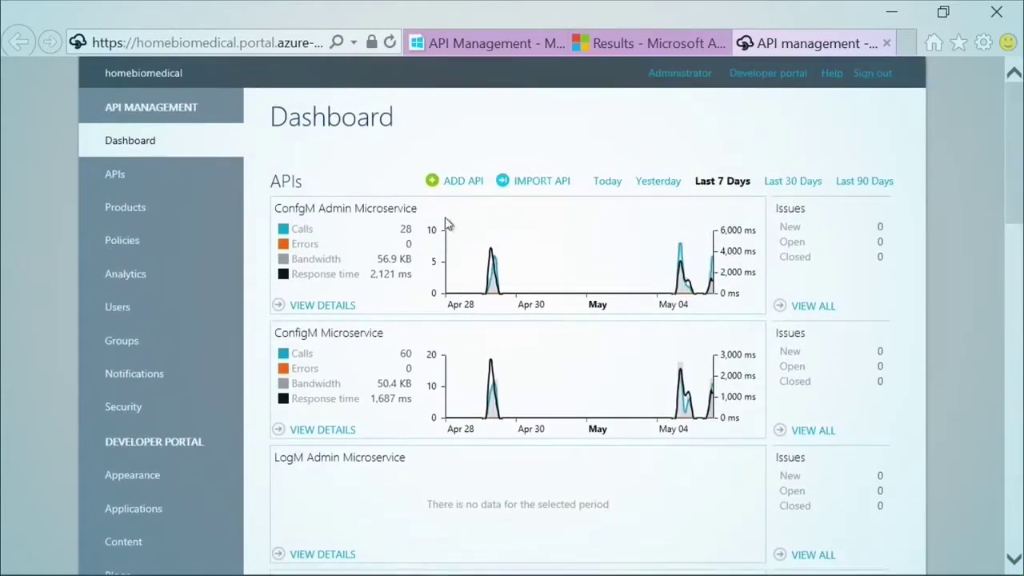
{"action": "left_click", "coordinate": [116, 181]}
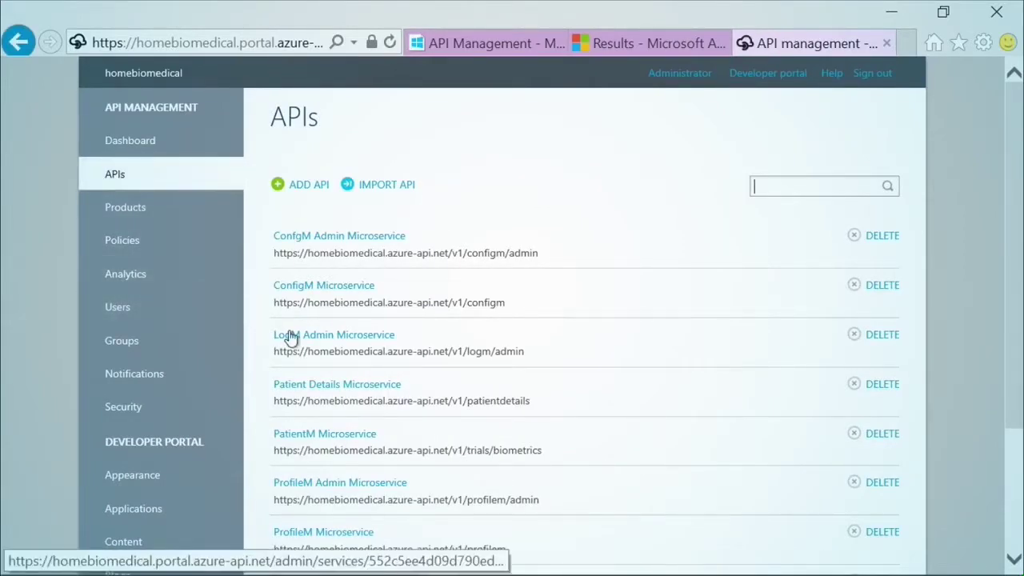
- Open the RefM Microservice summary from the APIs list
{"action": "scroll", "coordinate": [290, 338], "scroll_direction": "down", "scroll_amount": 2}
{"action": "scroll", "coordinate": [290, 339], "scroll_direction": "down", "scroll_amount": 1}
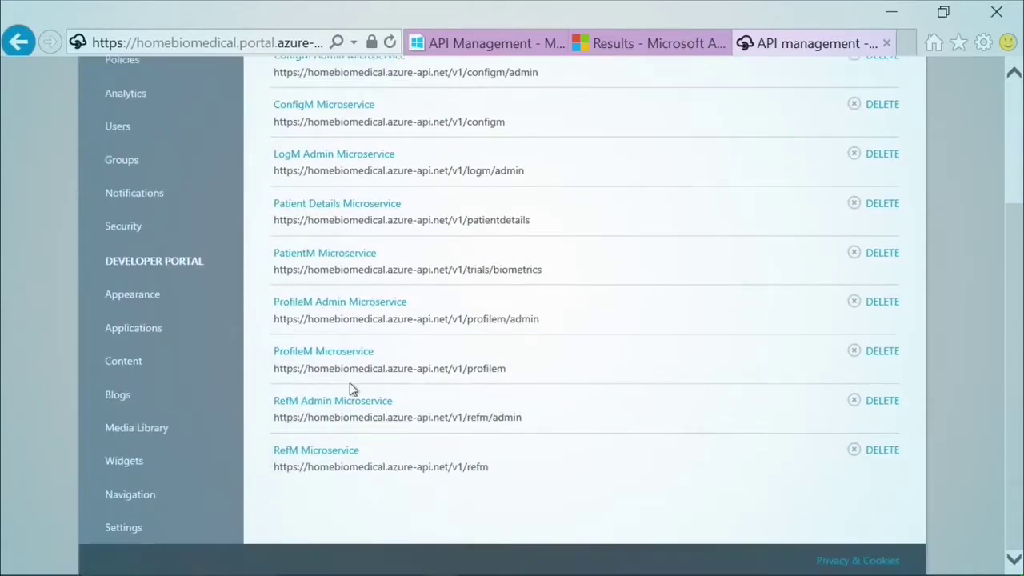
{"action": "left_click", "coordinate": [332, 452]}
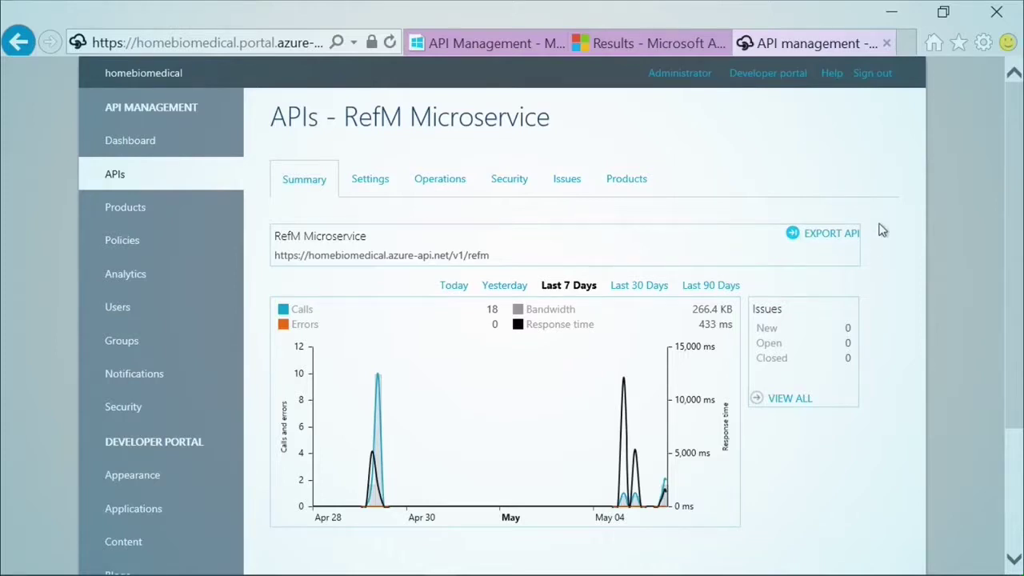
{"action": "left_click_drag", "start_coordinate": [499, 261], "coordinate": [287, 269]}
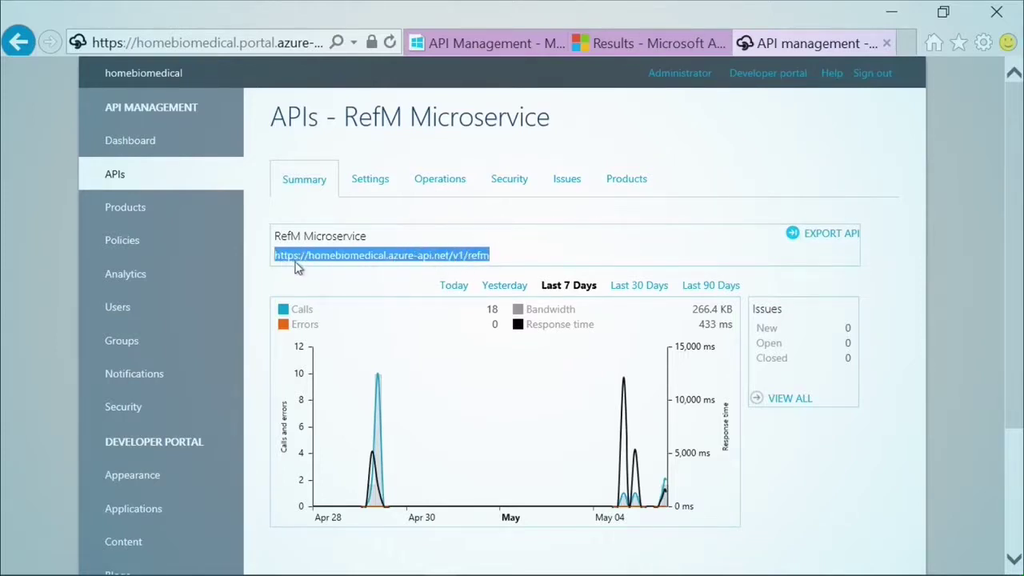
{"action": "left_click", "coordinate": [309, 264]}
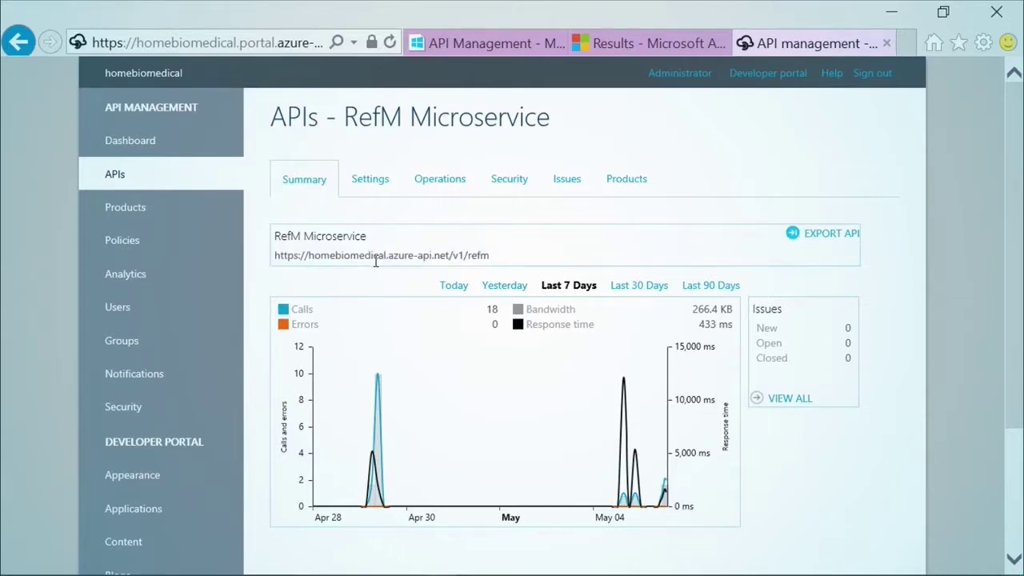
{"action": "key", "text": "super+plus"}
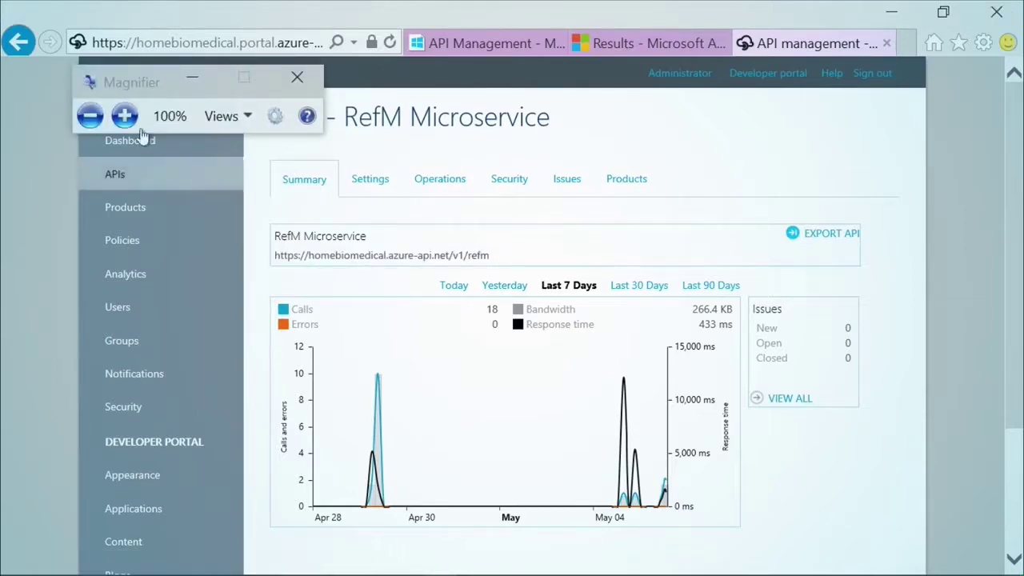
{"action": "left_click", "coordinate": [122, 118]}
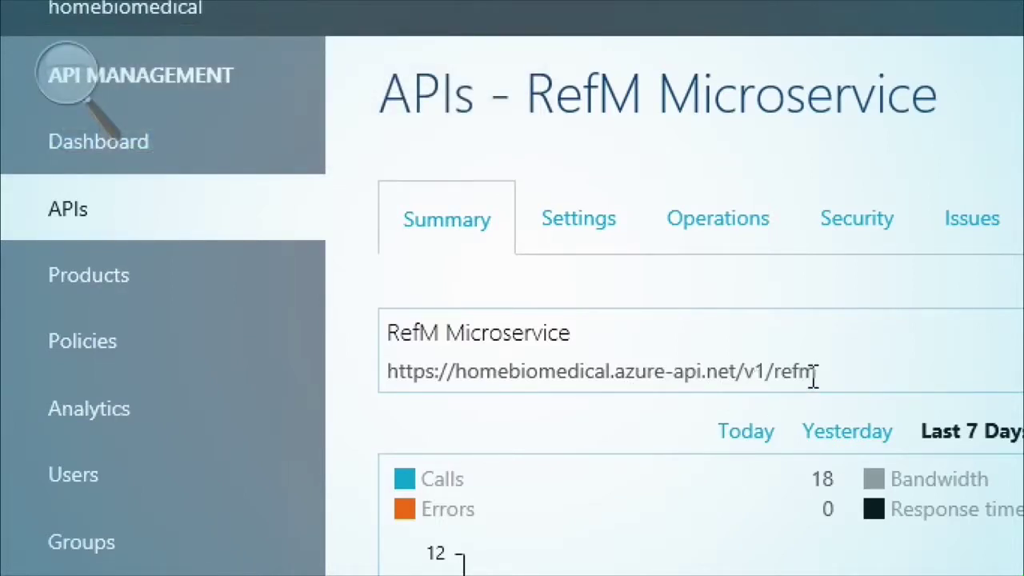
{"action": "left_click_drag", "start_coordinate": [813, 375], "coordinate": [397, 389]}
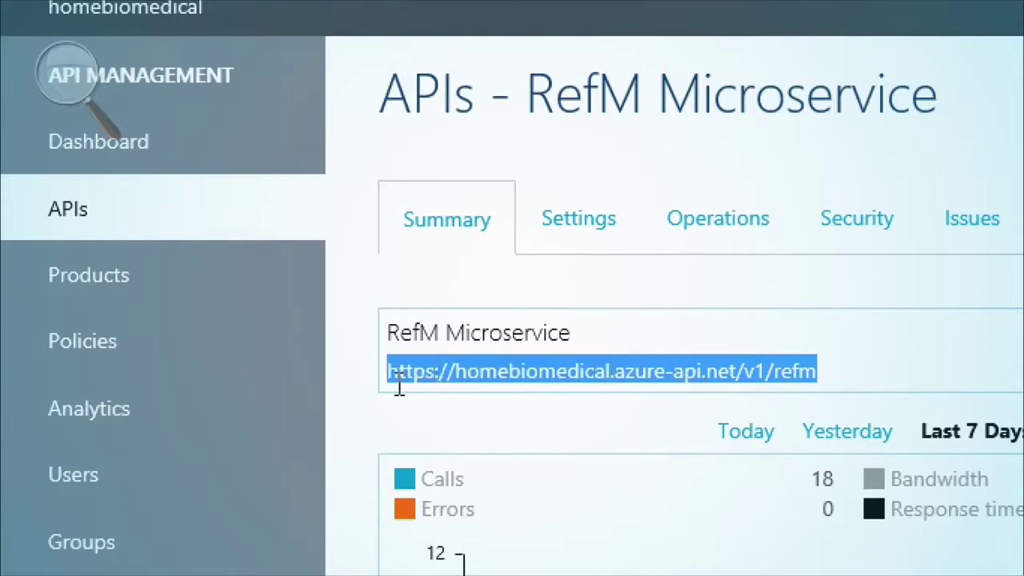
{"action": "left_click", "coordinate": [461, 413]}
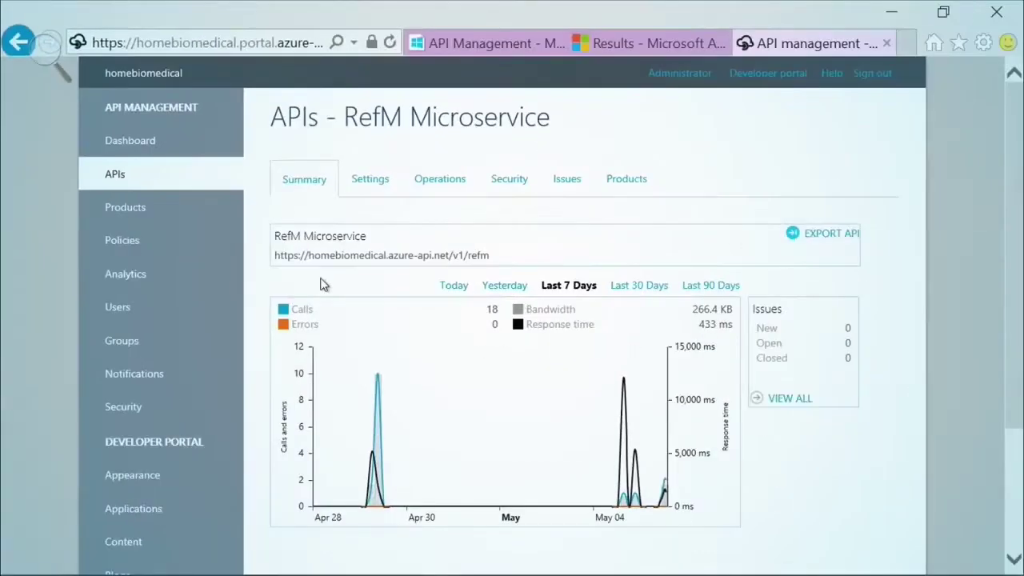
- Open RefM's Settings and highlight its Web API name and description
{"action": "left_click", "coordinate": [367, 181]}
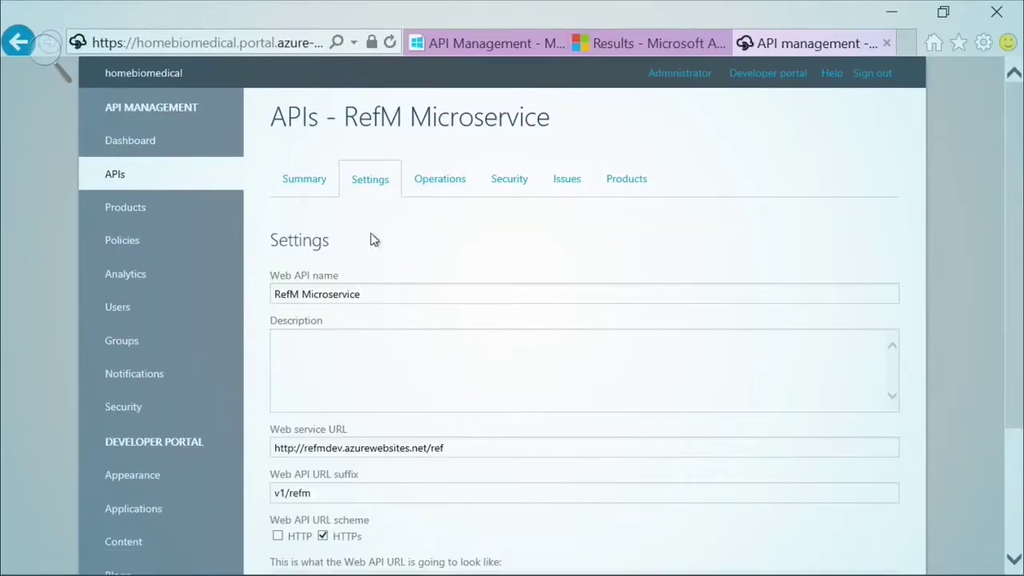
{"action": "left_click_drag", "start_coordinate": [367, 294], "coordinate": [272, 294]}
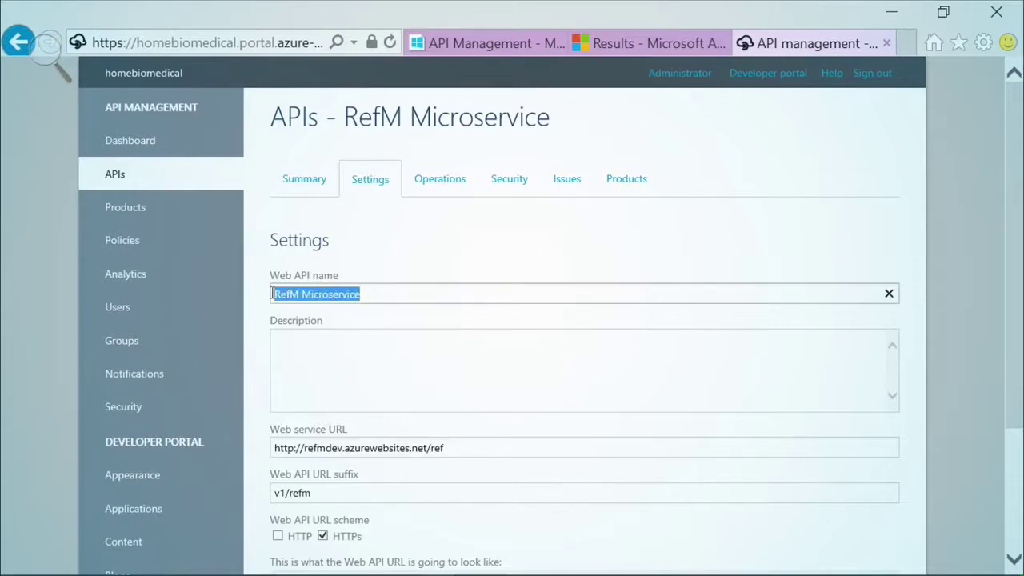
{"action": "left_click", "coordinate": [351, 388]}
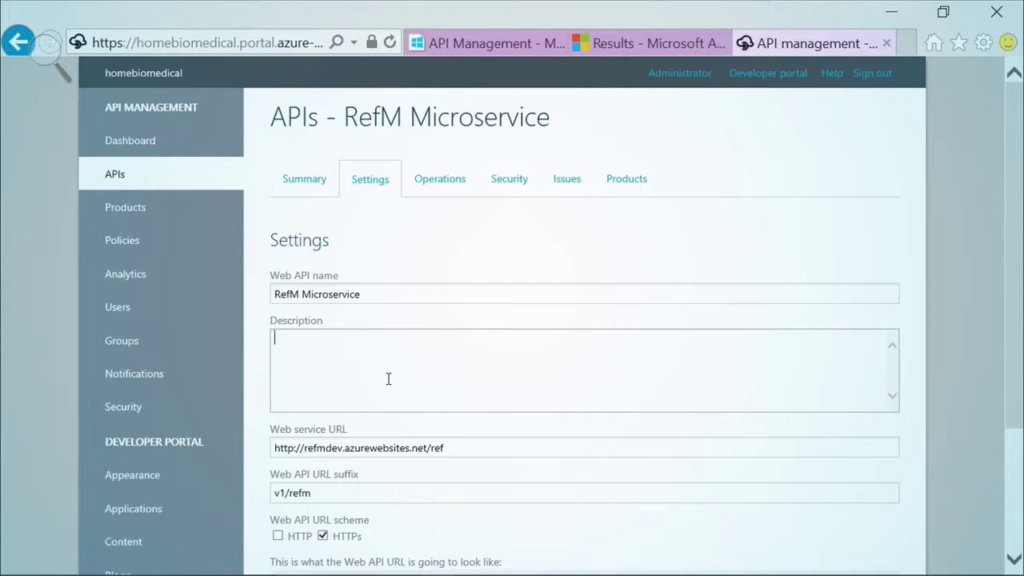
- Review the web service URL and v1/refm suffix unchanged, then show the operations list
{"action": "scroll", "coordinate": [388, 378], "scroll_direction": "down", "scroll_amount": 1}
{"action": "left_click_drag", "start_coordinate": [448, 370], "coordinate": [280, 373]}
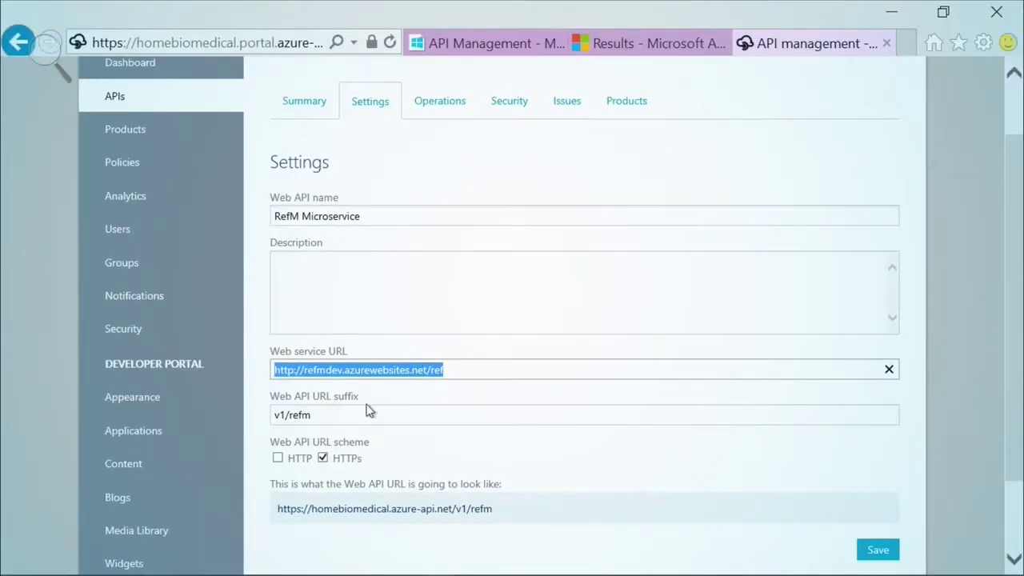
{"action": "left_click_drag", "start_coordinate": [339, 415], "coordinate": [273, 416]}
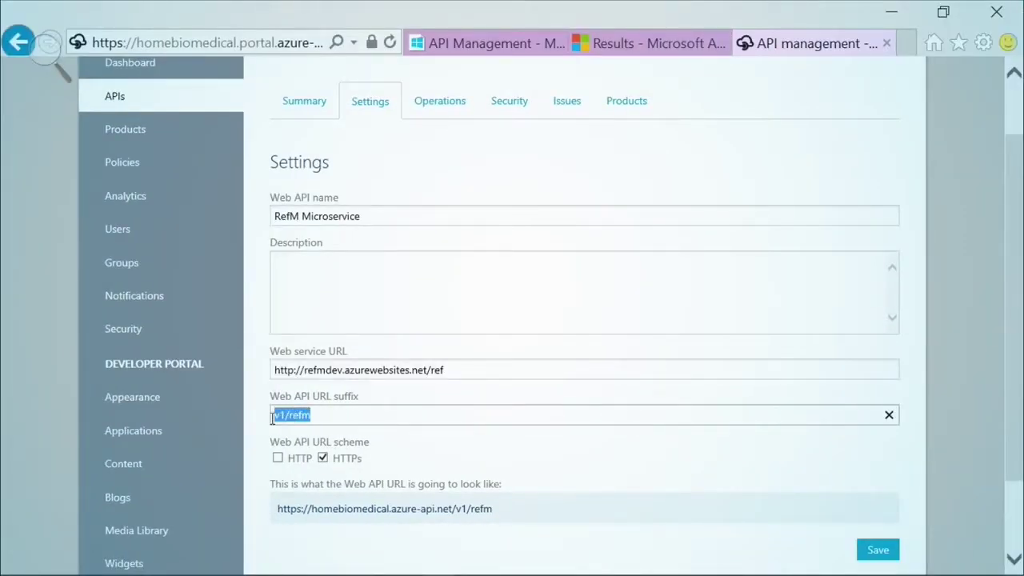
{"action": "left_click", "coordinate": [327, 416]}
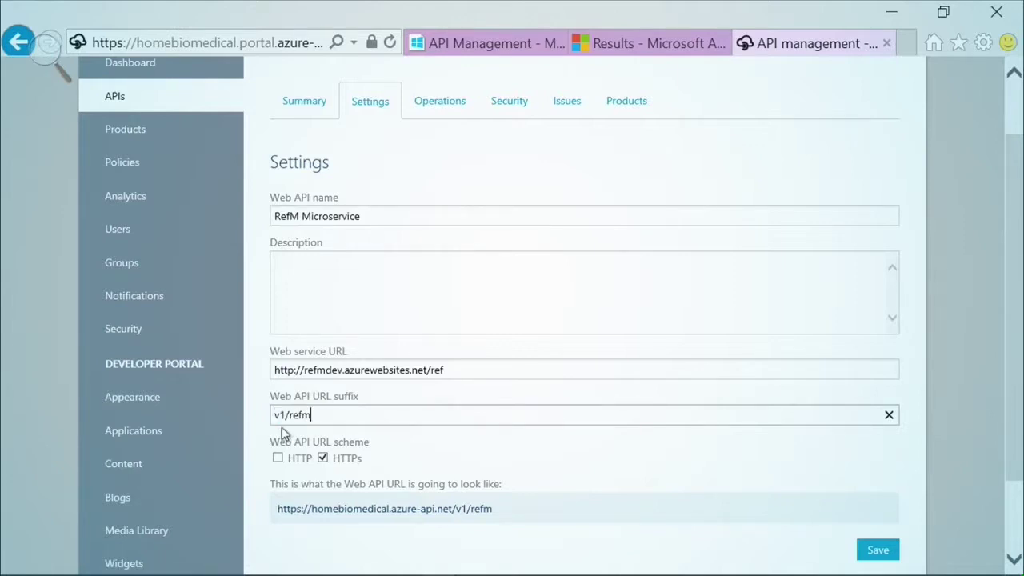
{"action": "left_click", "coordinate": [499, 512]}
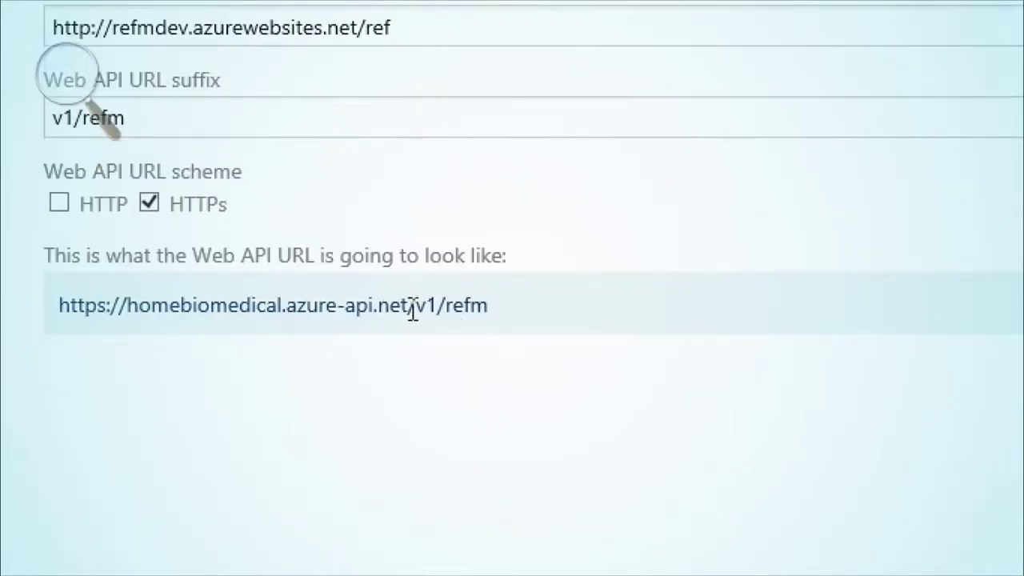
{"action": "scroll", "coordinate": [457, 244], "scroll_direction": "up", "scroll_amount": 3}
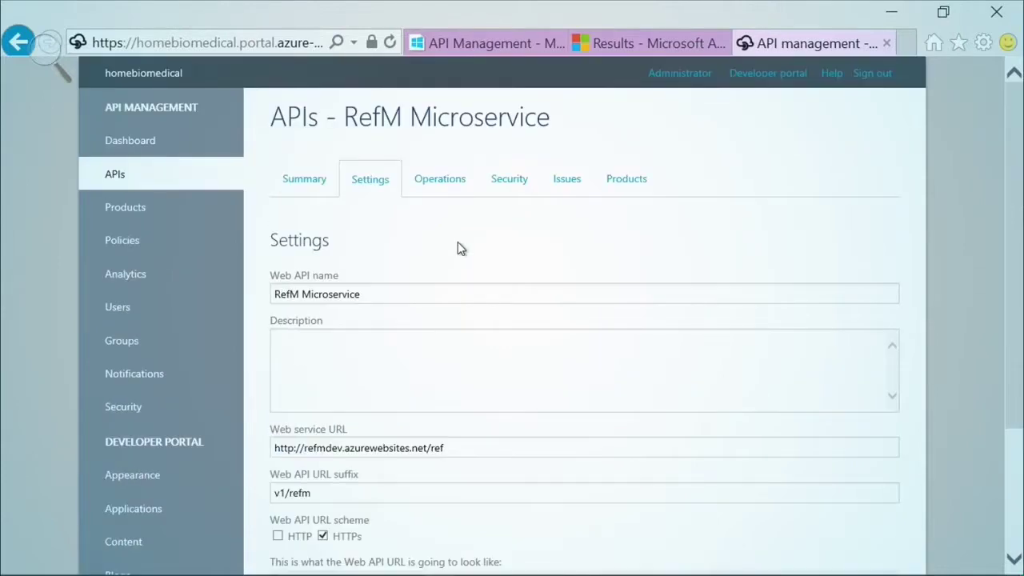
{"action": "left_click", "coordinate": [438, 180]}
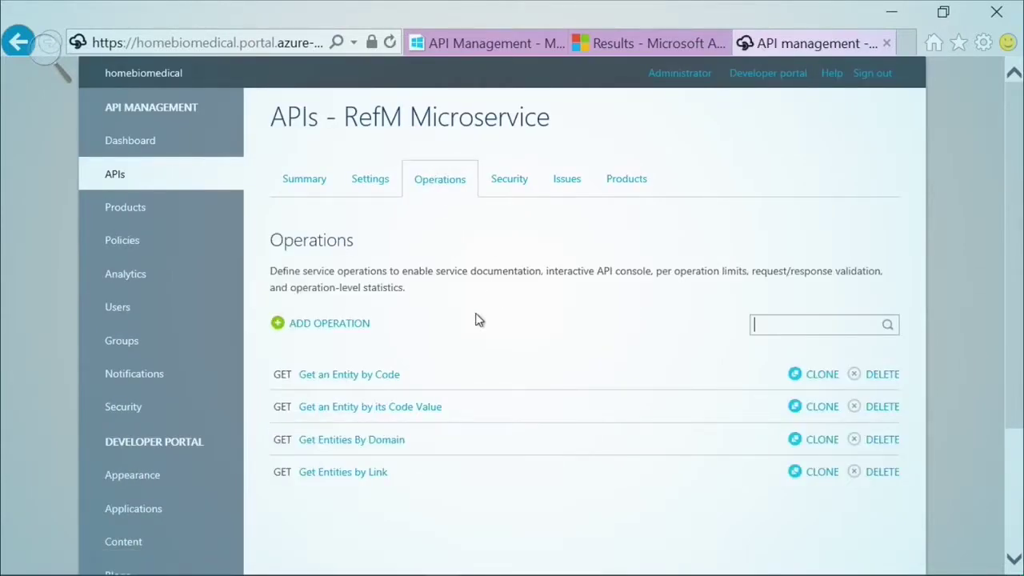
- Review Get Entities By Domain's HTTP verb, {domain} URL template, display name and description
{"action": "left_click", "coordinate": [382, 447]}
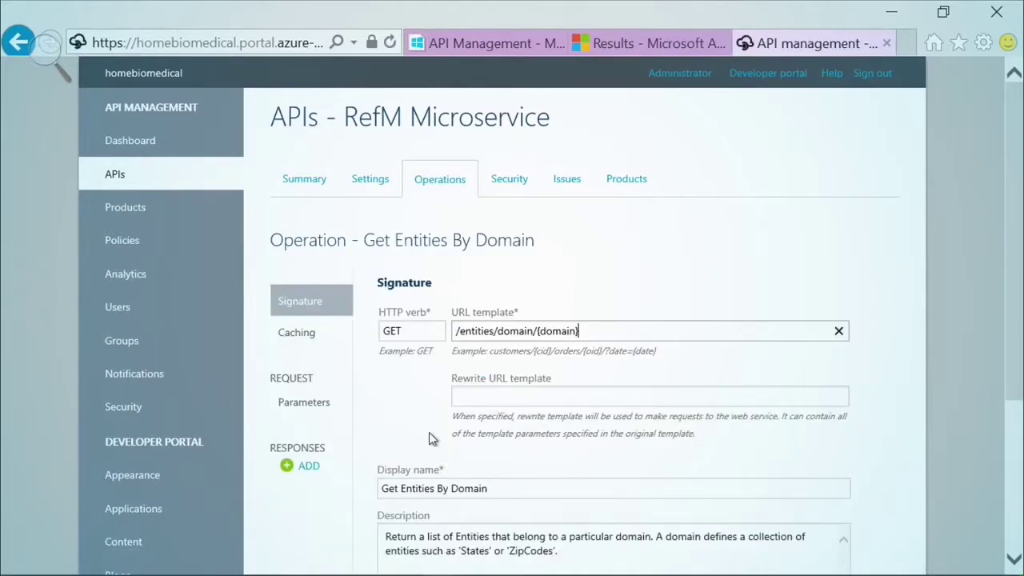
{"action": "left_click", "coordinate": [425, 330]}
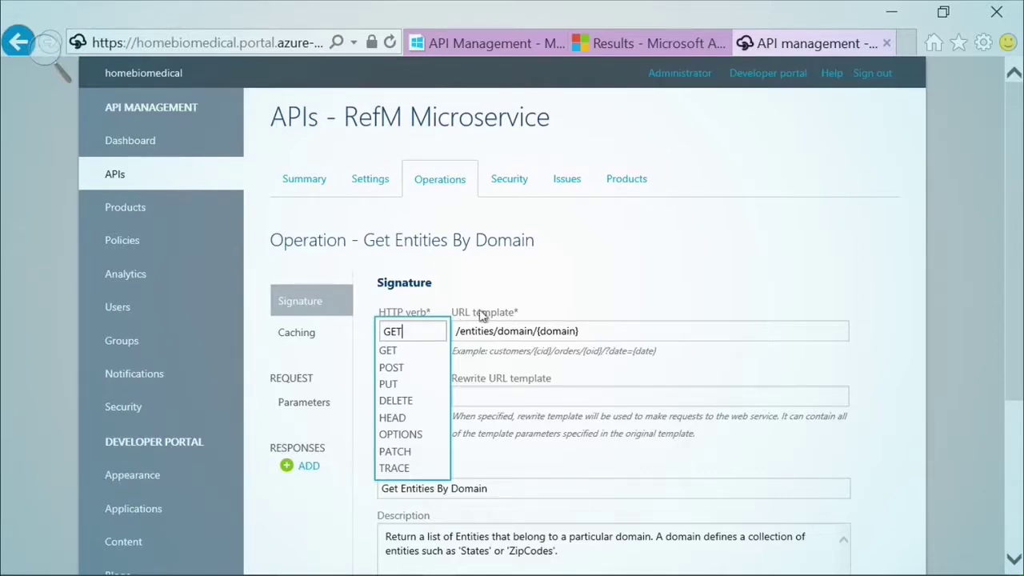
{"action": "left_click", "coordinate": [596, 331]}
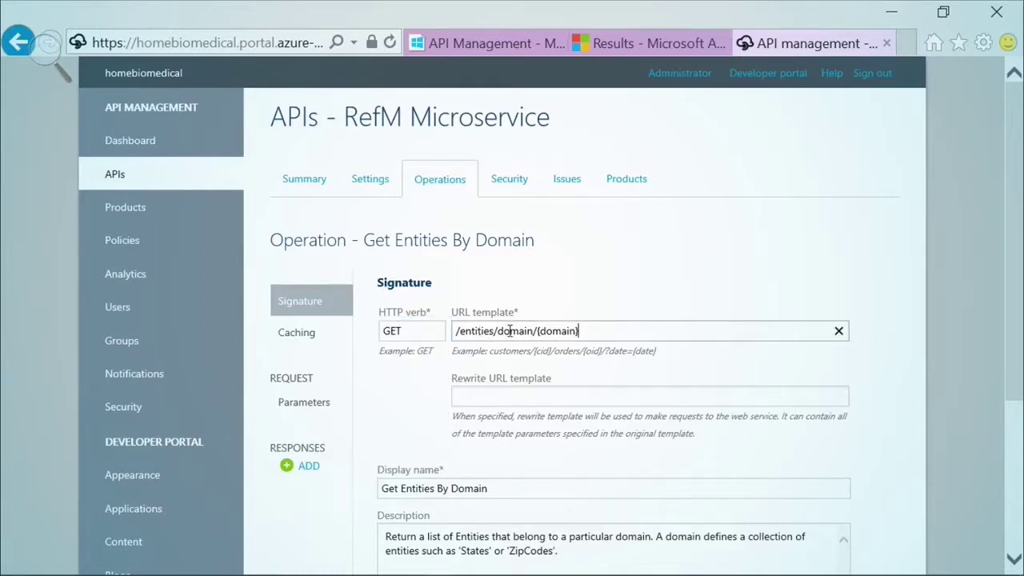
{"action": "left_click_drag", "start_coordinate": [540, 331], "coordinate": [577, 331]}
{"action": "left_click", "coordinate": [503, 487]}
{"action": "scroll", "coordinate": [503, 487], "scroll_direction": "down", "scroll_amount": 3}
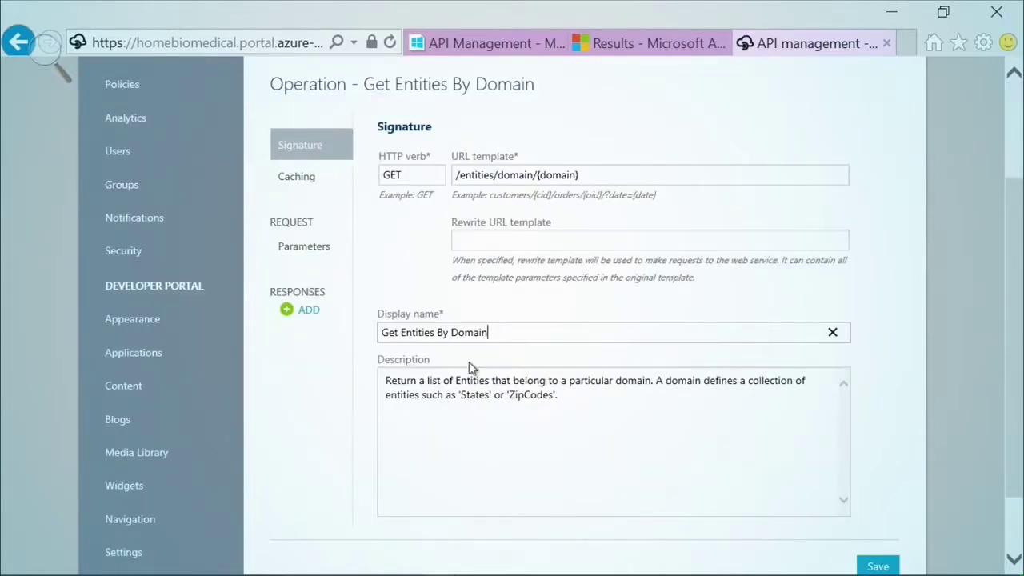
{"action": "left_click_drag", "start_coordinate": [557, 394], "coordinate": [404, 389]}
- Inspect the domain parameter's description and default values, then return to the APIs list
{"action": "left_click", "coordinate": [404, 388]}
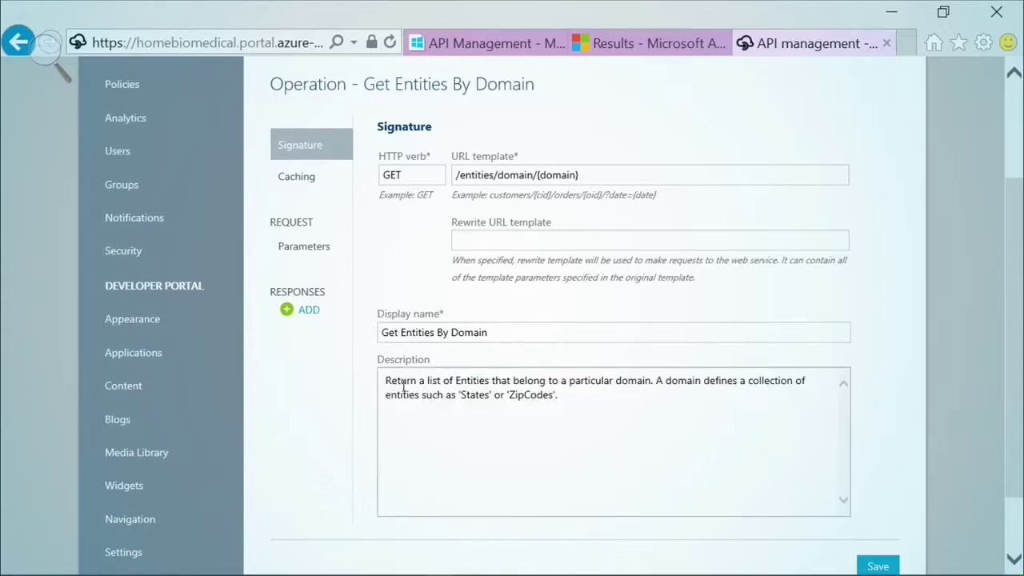
{"action": "left_click", "coordinate": [318, 253]}
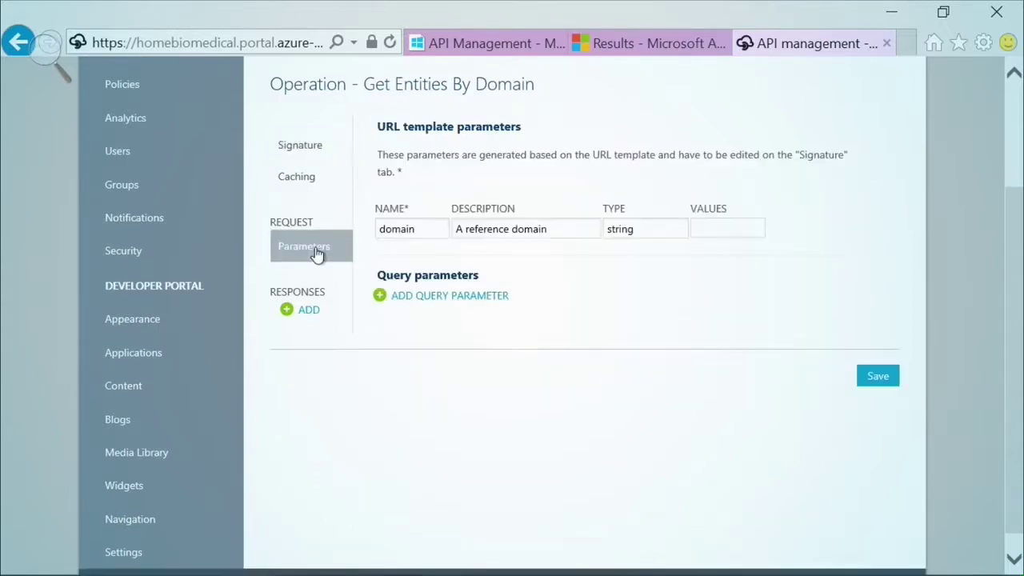
{"action": "left_click", "coordinate": [552, 229]}
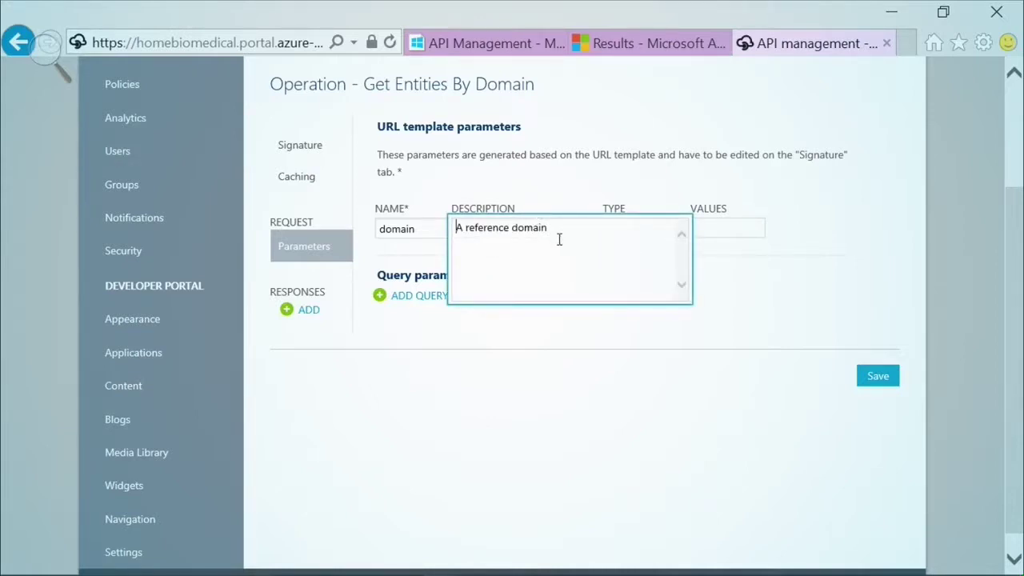
{"action": "left_click", "coordinate": [603, 192]}
{"action": "left_click", "coordinate": [715, 234]}
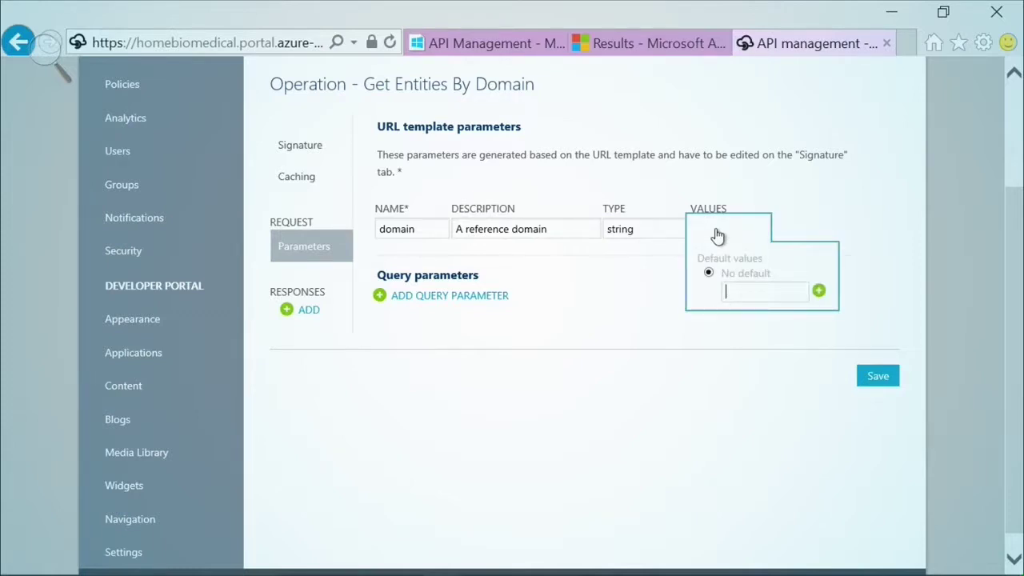
{"action": "left_click", "coordinate": [680, 199]}
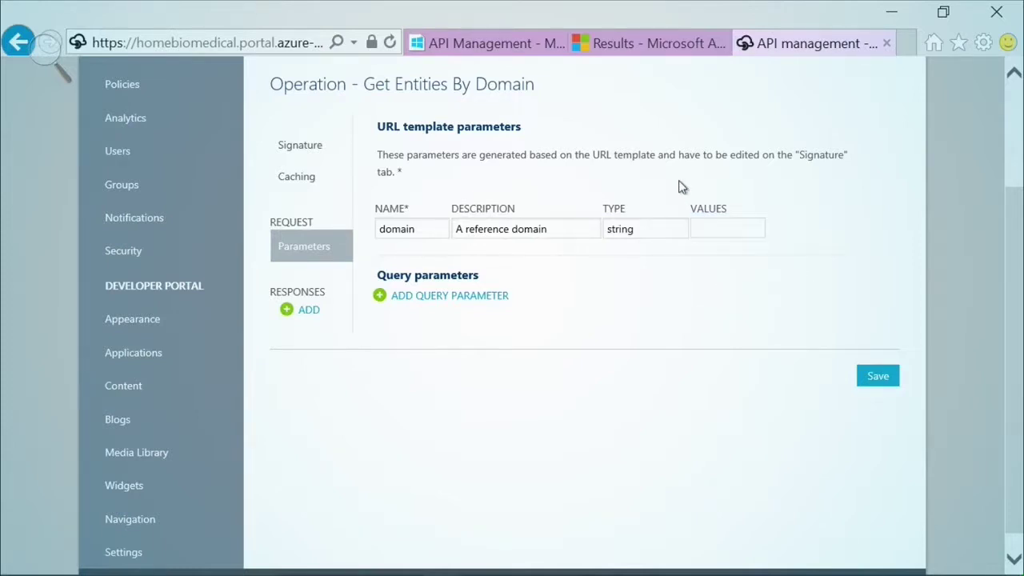
{"action": "scroll", "coordinate": [680, 200], "scroll_direction": "up", "scroll_amount": 2}
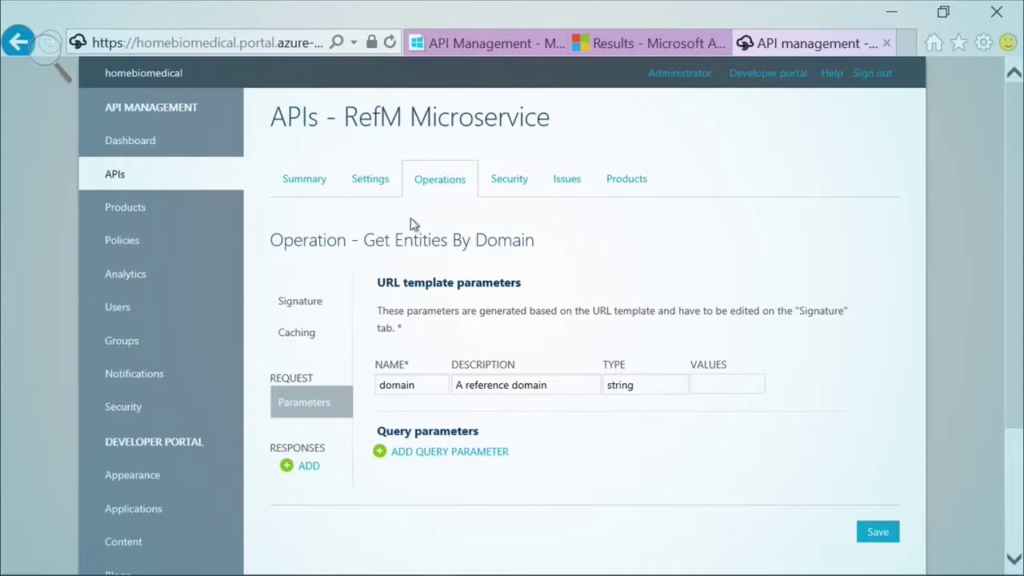
{"action": "left_click", "coordinate": [117, 175]}
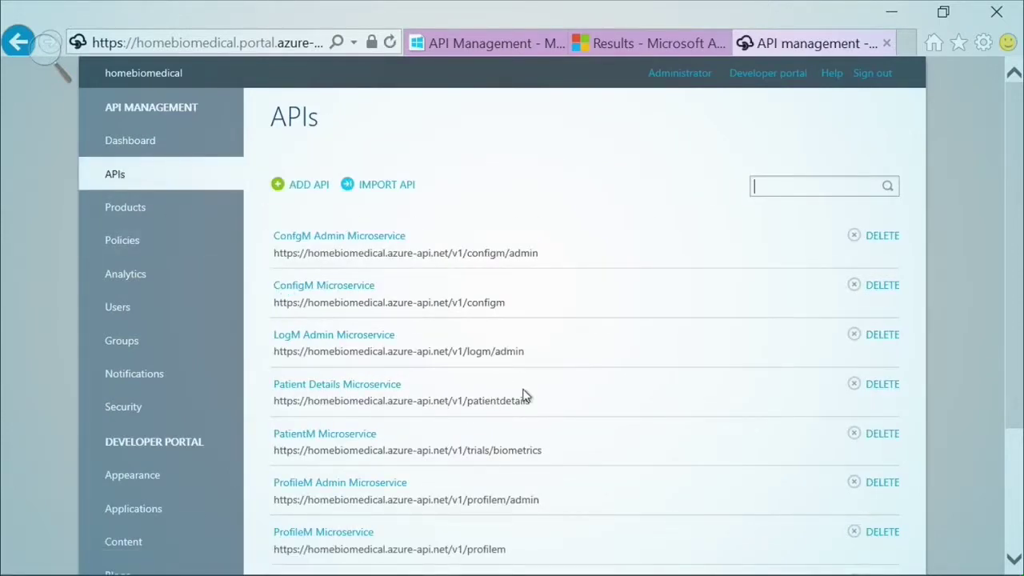
- Open Patient Details Microservice, noting its patientdetails base URL, and show its operations
{"action": "scroll", "coordinate": [523, 393], "scroll_direction": "down", "scroll_amount": 1}
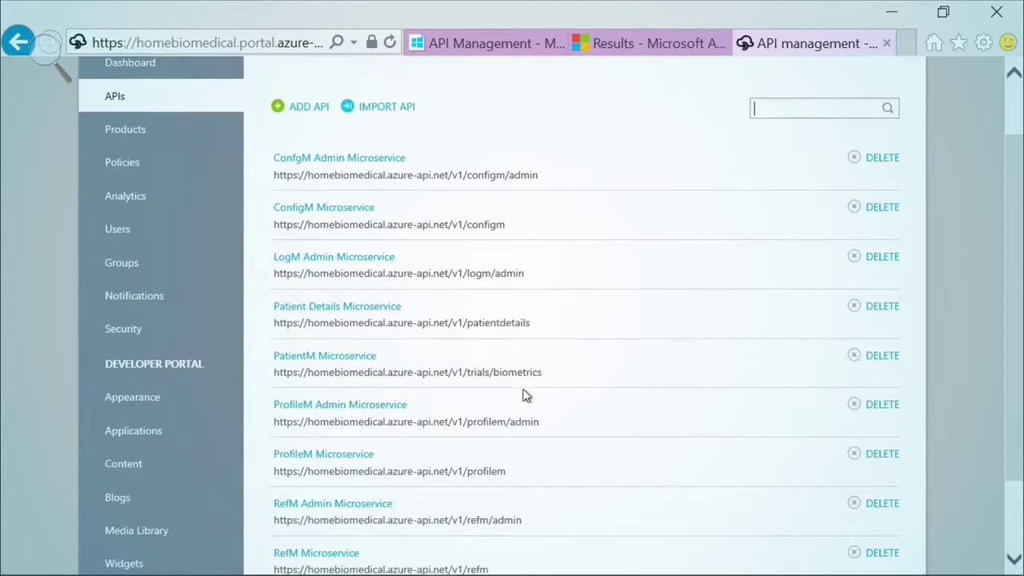
{"action": "left_click", "coordinate": [350, 312]}
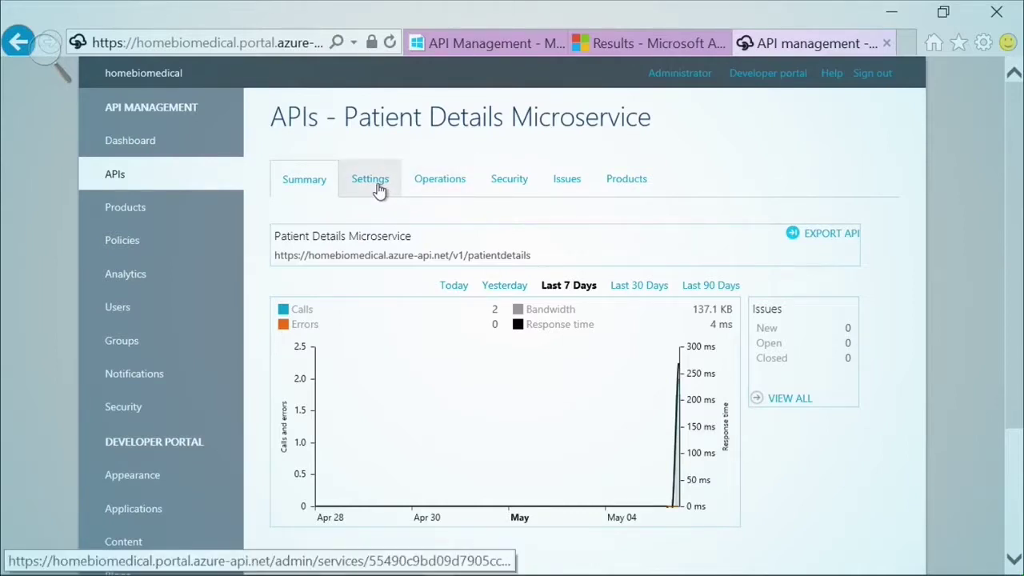
{"action": "left_click_drag", "start_coordinate": [276, 262], "coordinate": [532, 258]}
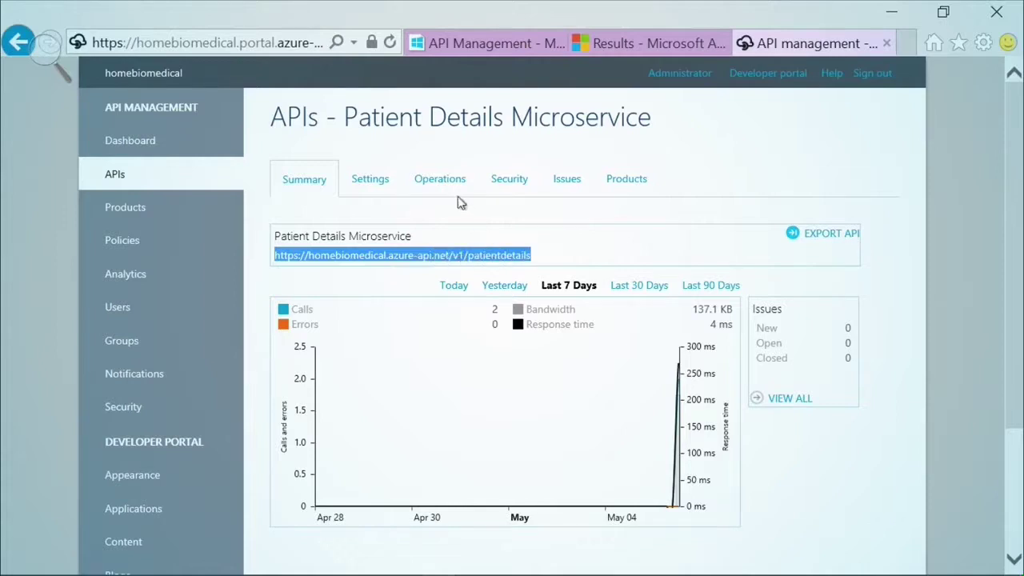
{"action": "left_click", "coordinate": [436, 177]}
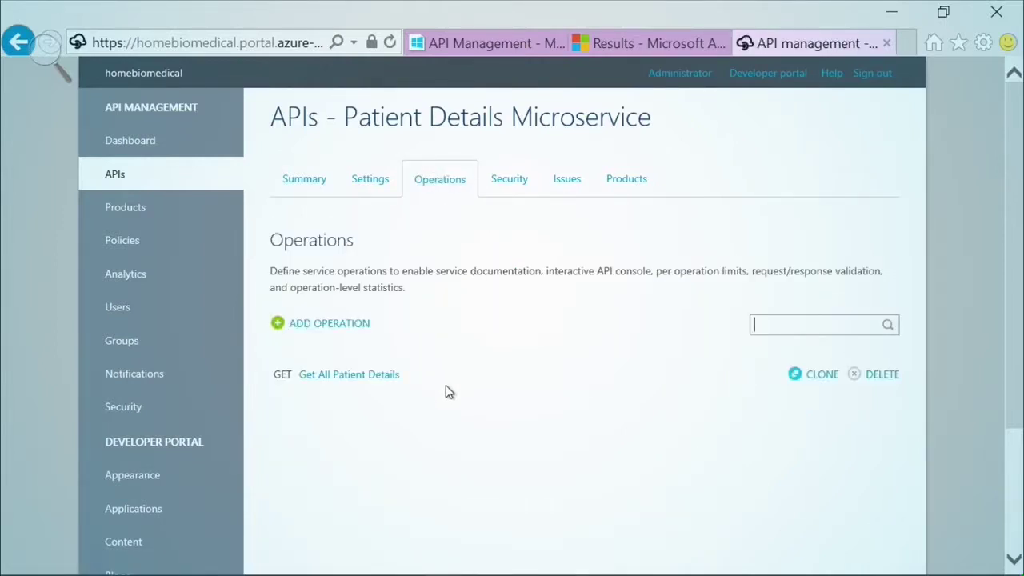
- Start a new GET operation with URL template /patient/{id}
{"action": "left_click", "coordinate": [350, 331]}
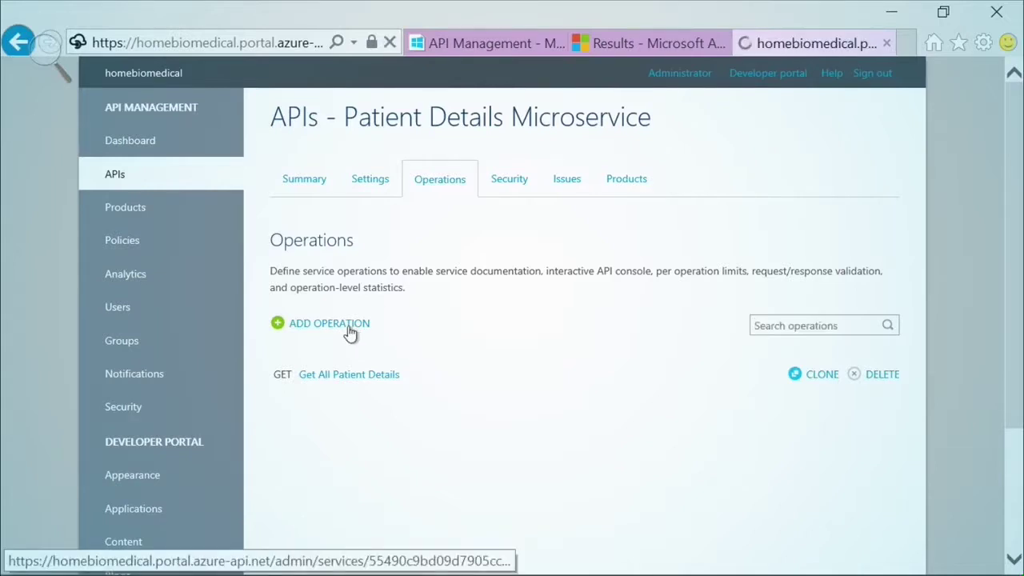
{"action": "left_click", "coordinate": [413, 330]}
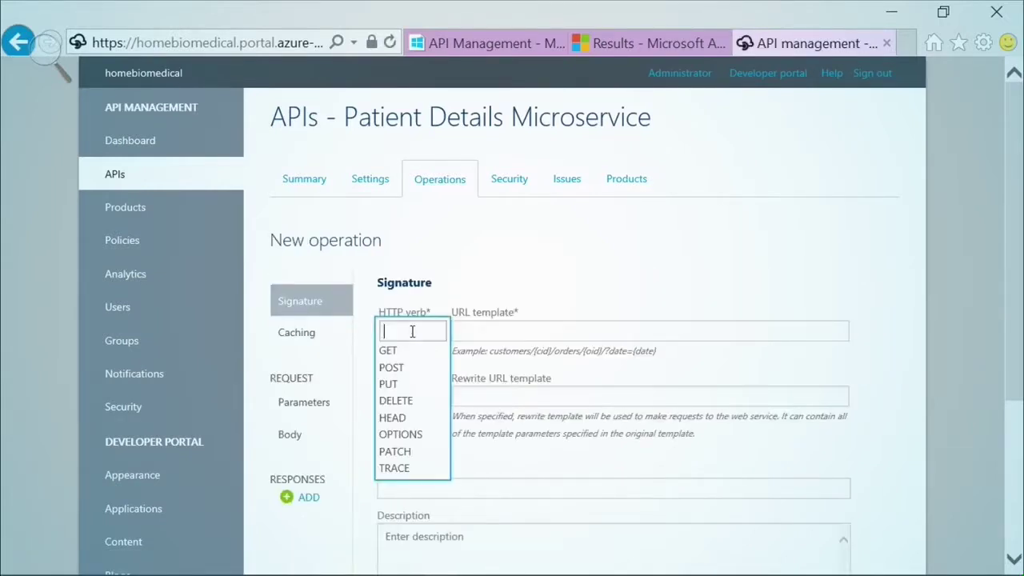
{"action": "left_click", "coordinate": [397, 351]}
{"action": "left_click", "coordinate": [465, 335]}
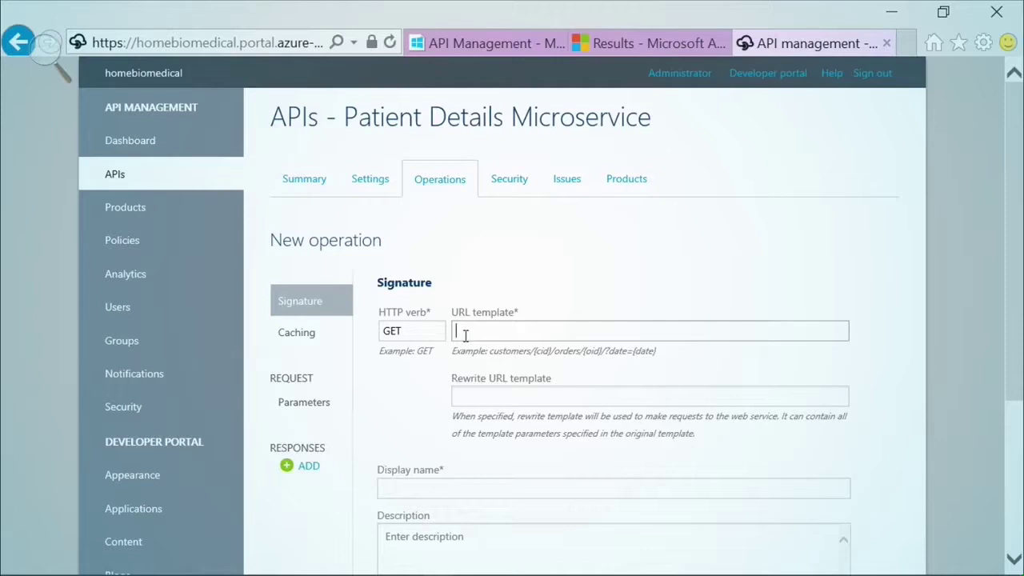
{"action": "type", "text": "/patient/{id"}
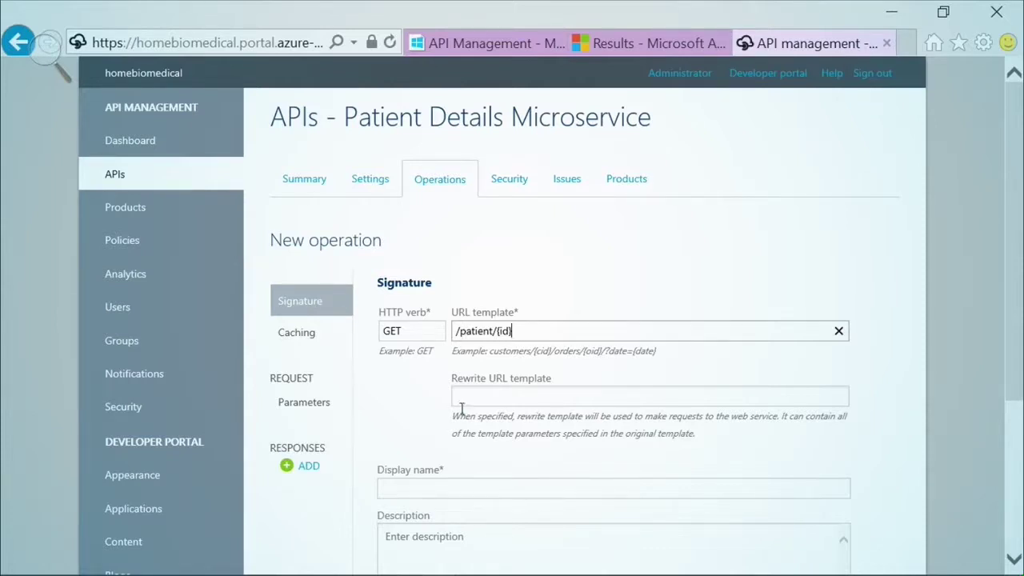
- Name it 'Patient Details by ID', describe the id parameter as 'patient id', and save
{"action": "left_click", "coordinate": [442, 486]}
{"action": "left_click_drag", "start_coordinate": [453, 487], "coordinate": [382, 488]}
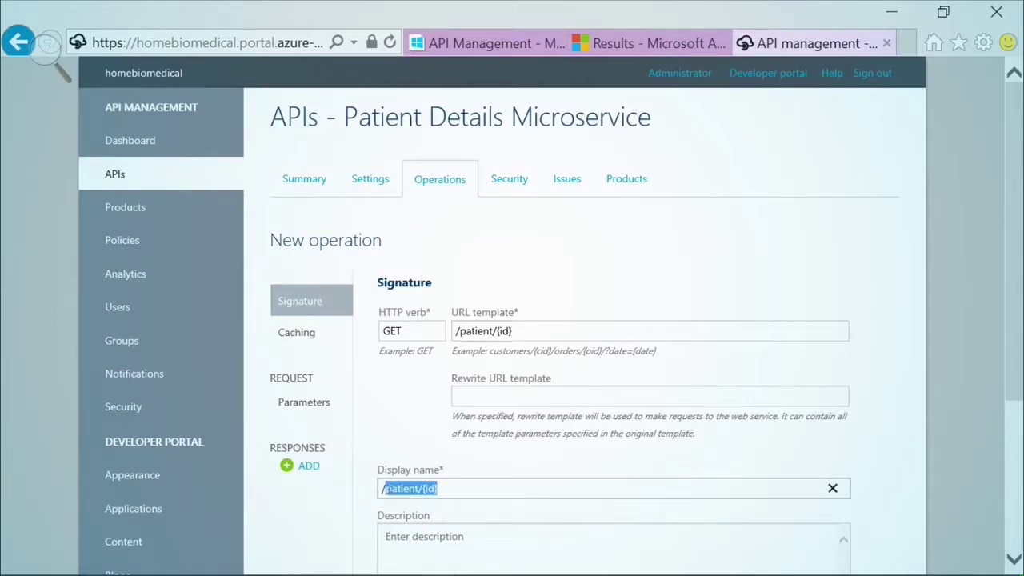
{"action": "type", "text": "Patient Details"}
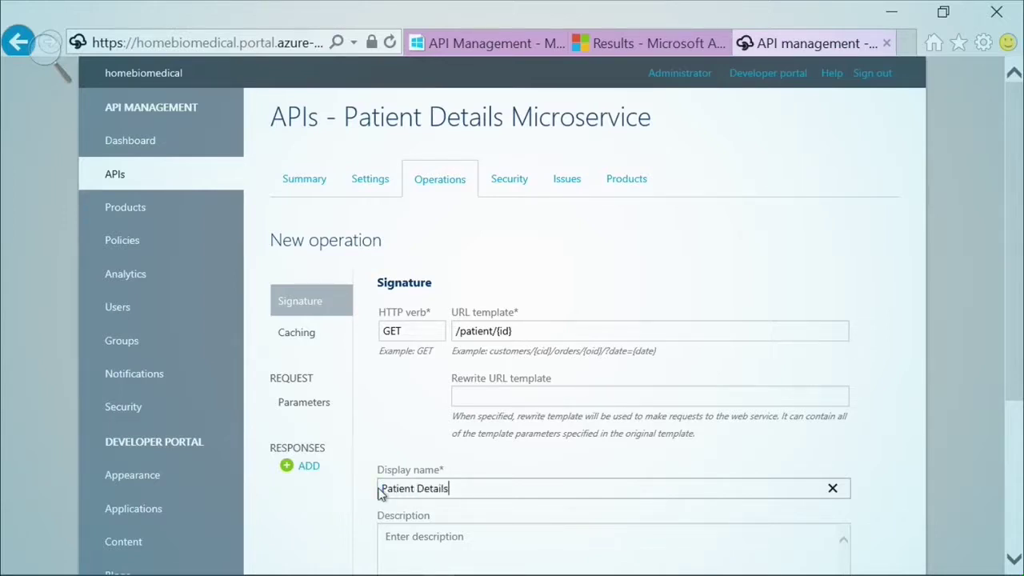
{"action": "type", "text": " by ID"}
{"action": "left_click", "coordinate": [316, 409]}
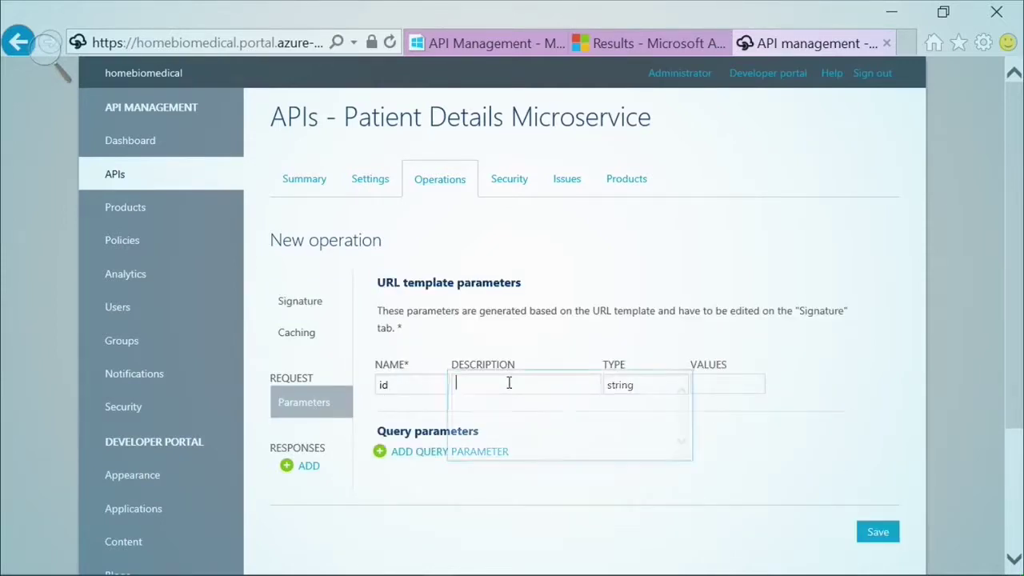
{"action": "type", "text": "patient"}
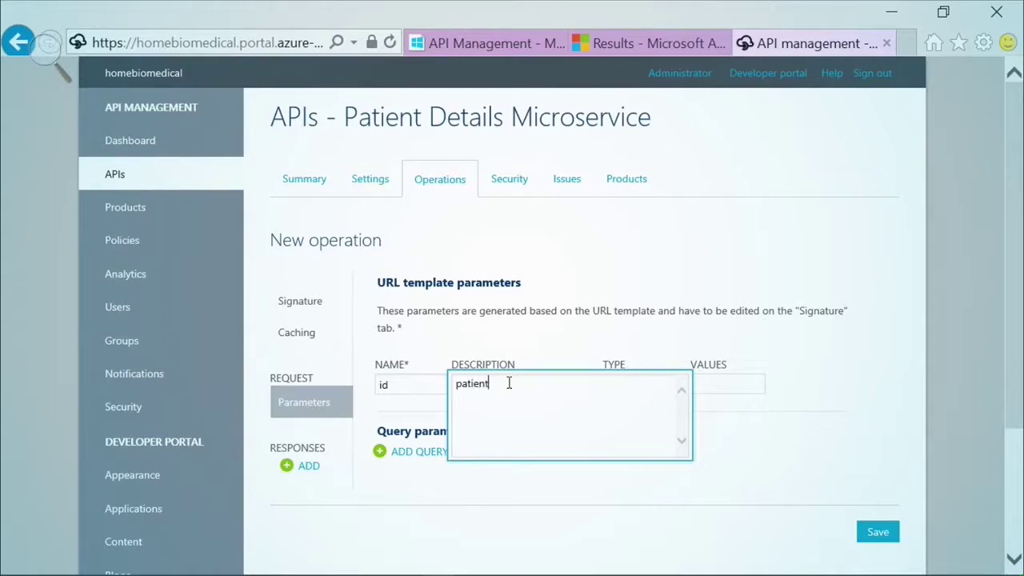
{"action": "type", "text": " id"}
{"action": "left_click", "coordinate": [877, 531]}
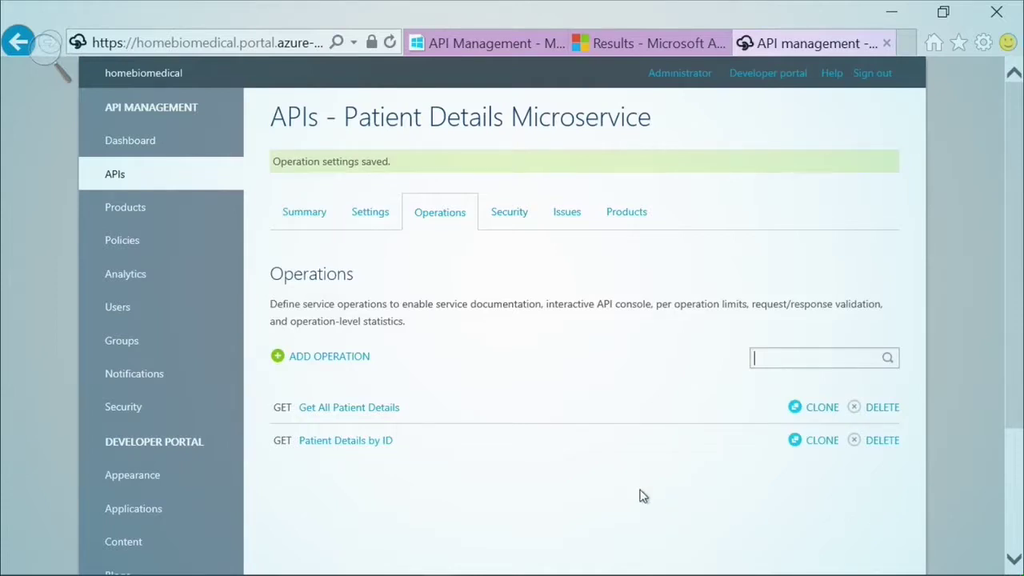
- Confirm the Pharma Trial Biometrics APIs product includes Patient Details Microservice
{"action": "left_click", "coordinate": [136, 210]}
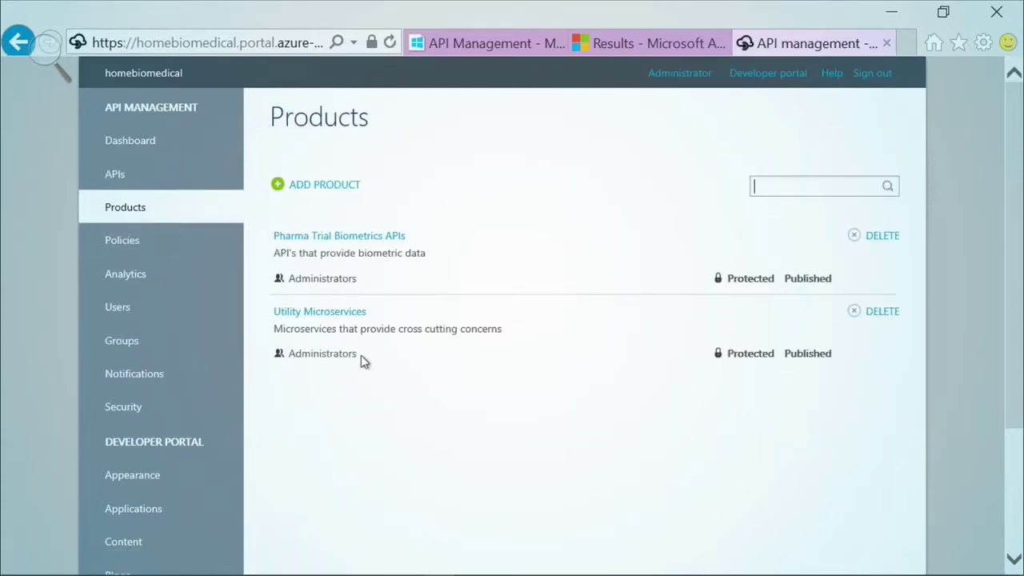
{"action": "left_click", "coordinate": [370, 236]}
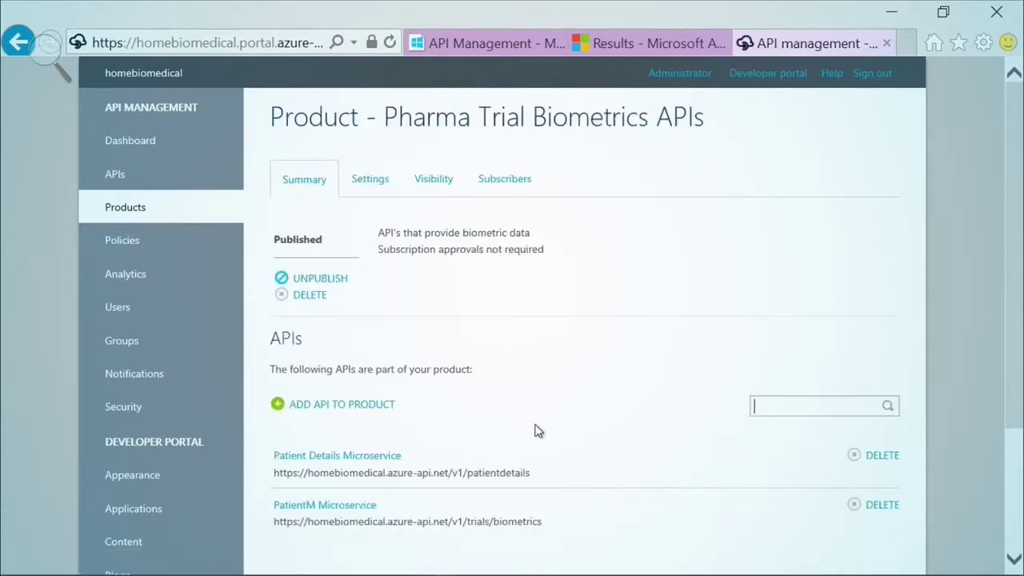
{"action": "scroll", "coordinate": [535, 430], "scroll_direction": "down", "scroll_amount": 1}
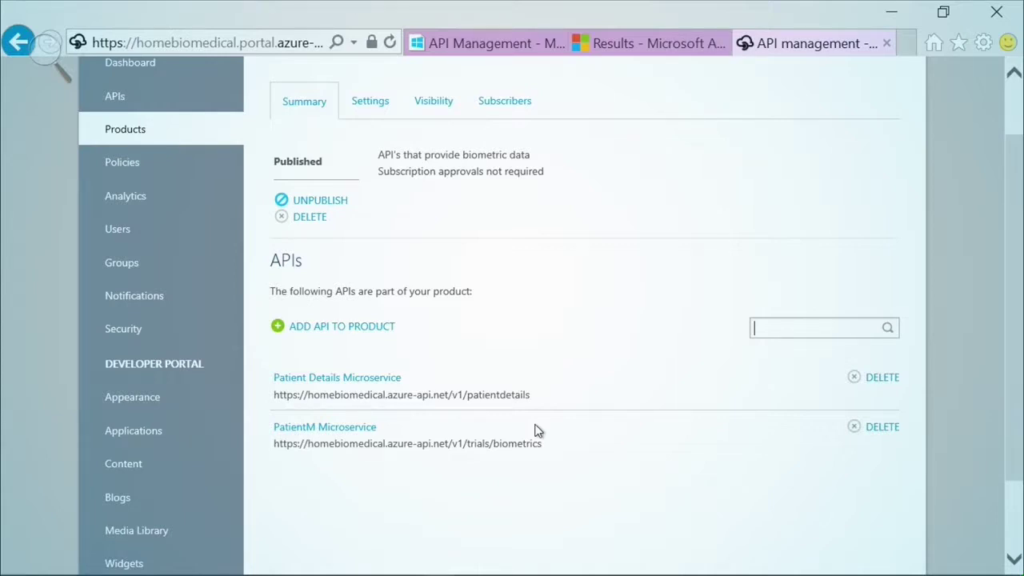
- Go to the Groups page and launch the developer portal in a new tab
{"action": "left_click", "coordinate": [123, 272]}
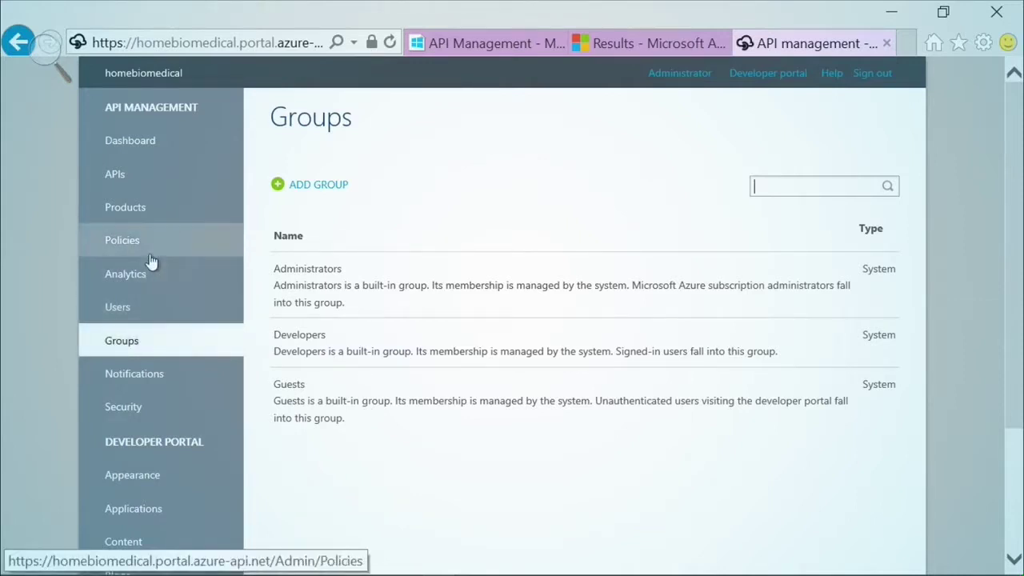
{"action": "right_click", "coordinate": [759, 74]}
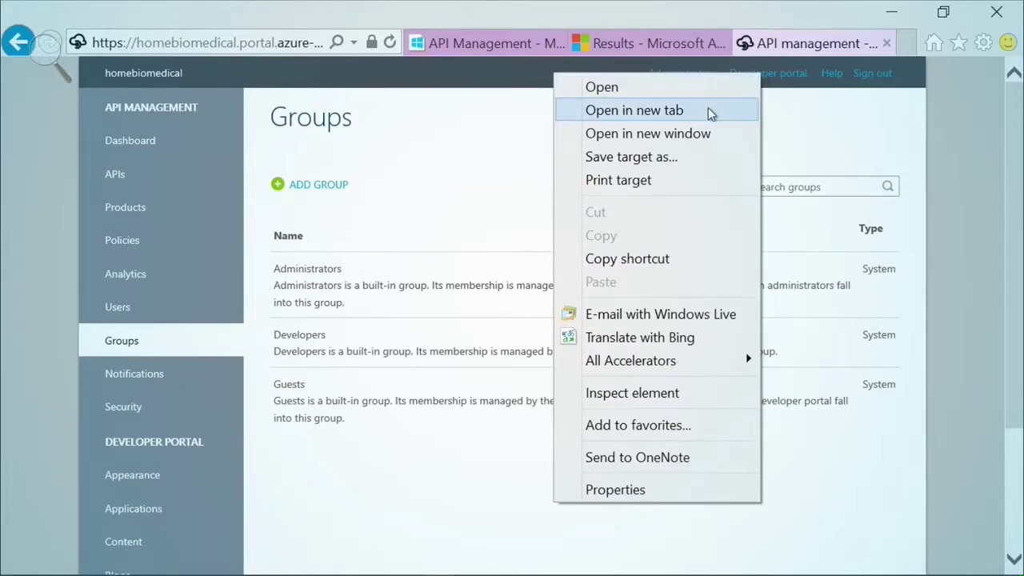
{"action": "left_click", "coordinate": [710, 114]}
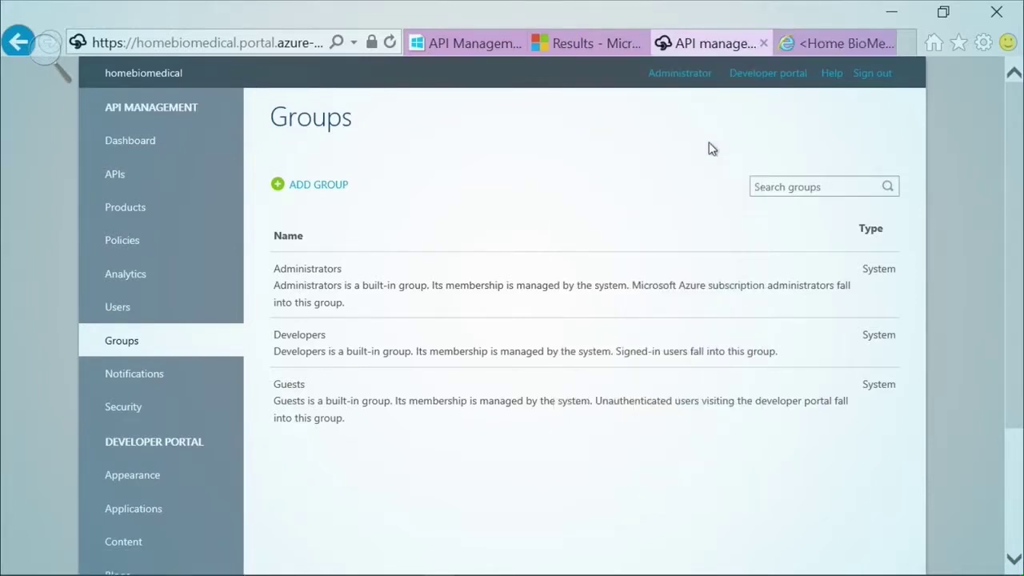
- Switch to the developer portal tab showing the Home BioMedical API homepage
{"action": "left_click", "coordinate": [824, 44]}
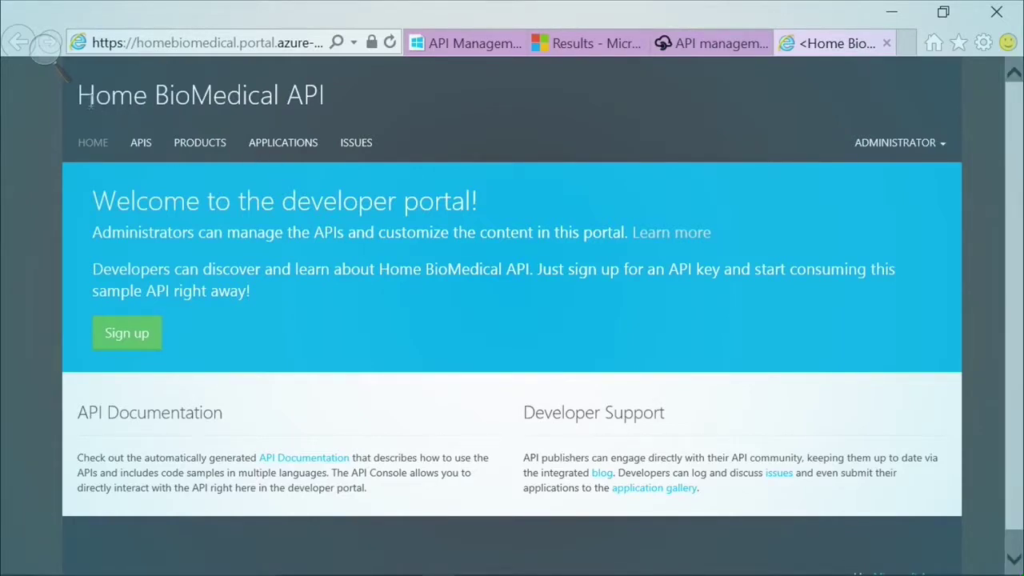
{"action": "left_click_drag", "start_coordinate": [323, 95], "coordinate": [117, 101]}
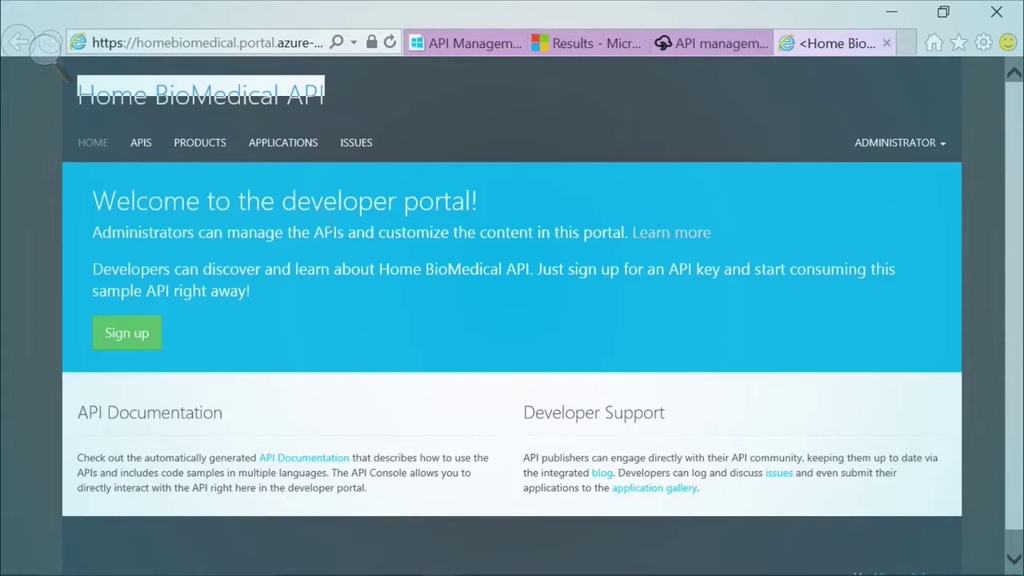
{"action": "left_click", "coordinate": [334, 230]}
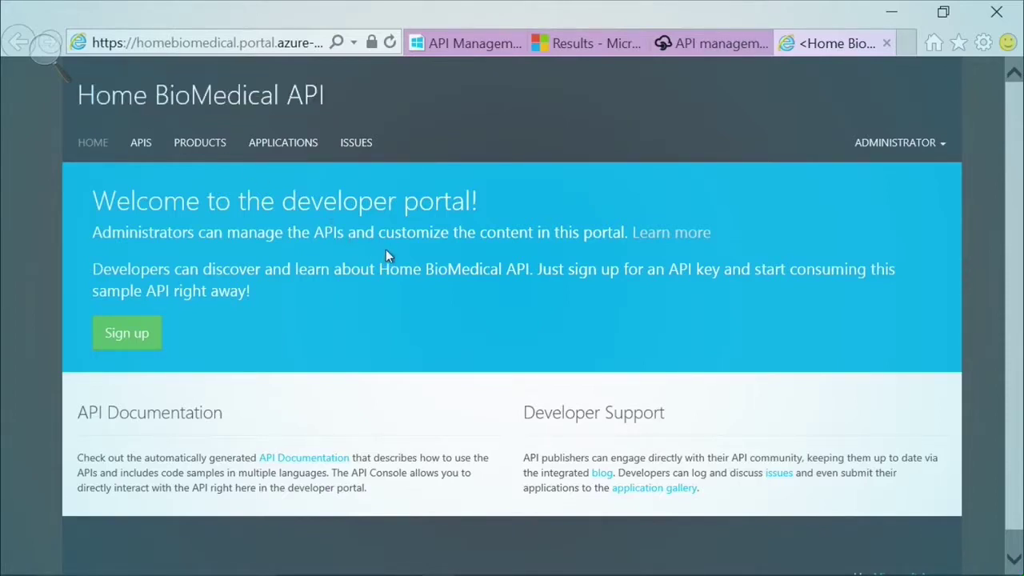
- Reveal and select the Pharma Trial Biometrics APIs primary key on the administrator profile
{"action": "left_click", "coordinate": [885, 148]}
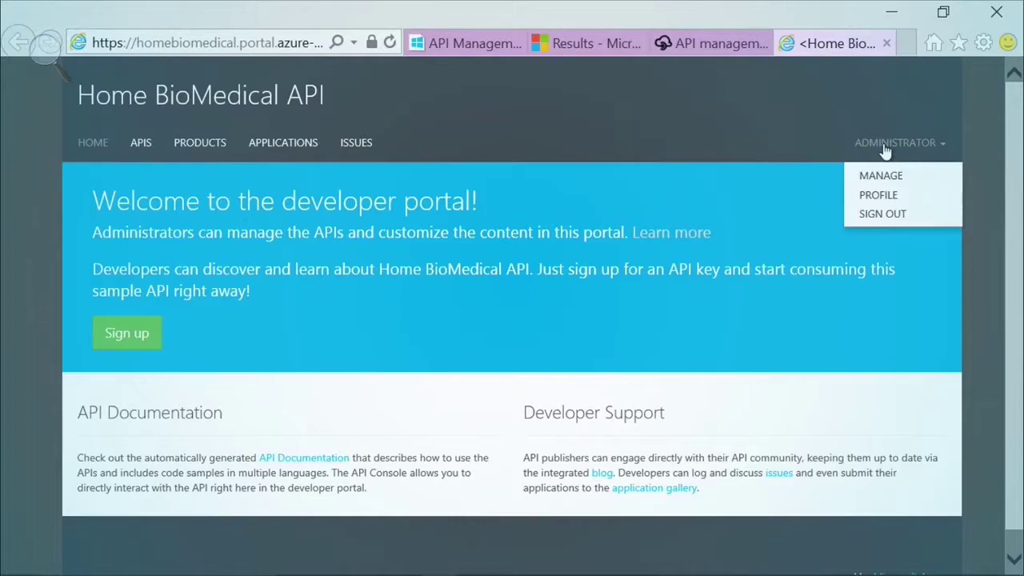
{"action": "left_click", "coordinate": [878, 195]}
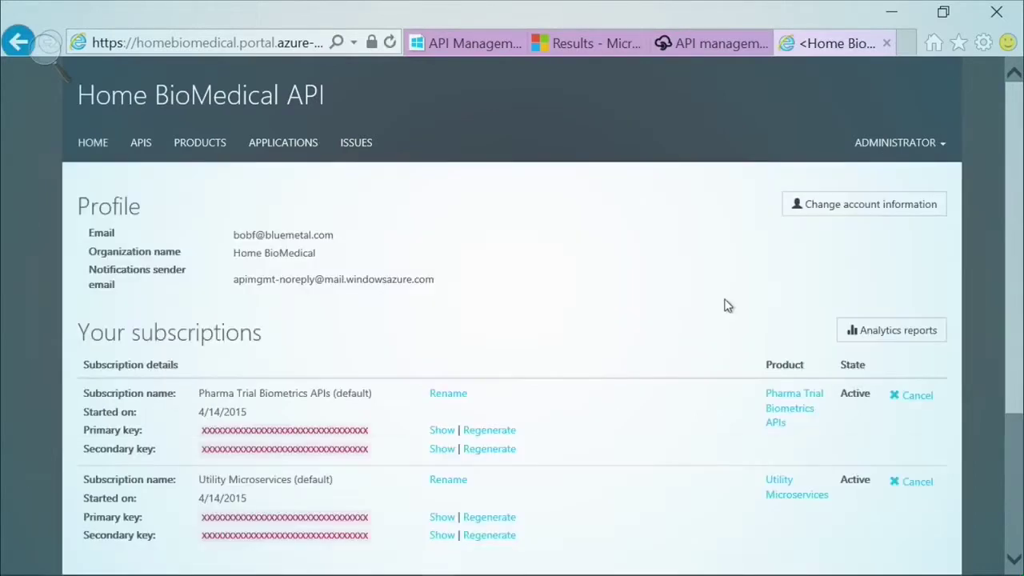
{"action": "scroll", "coordinate": [601, 329], "scroll_direction": "down", "scroll_amount": 2}
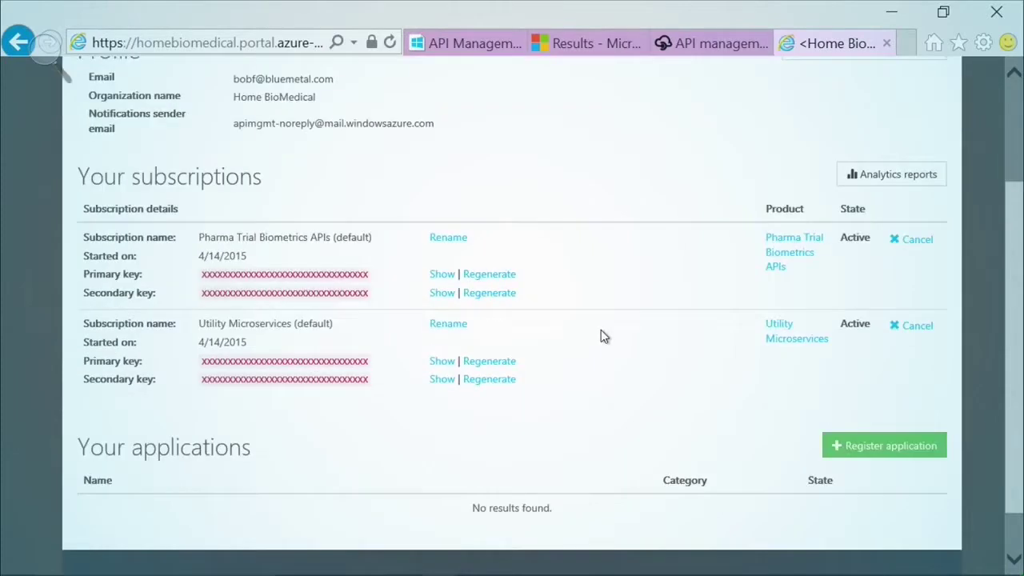
{"action": "left_click", "coordinate": [436, 280]}
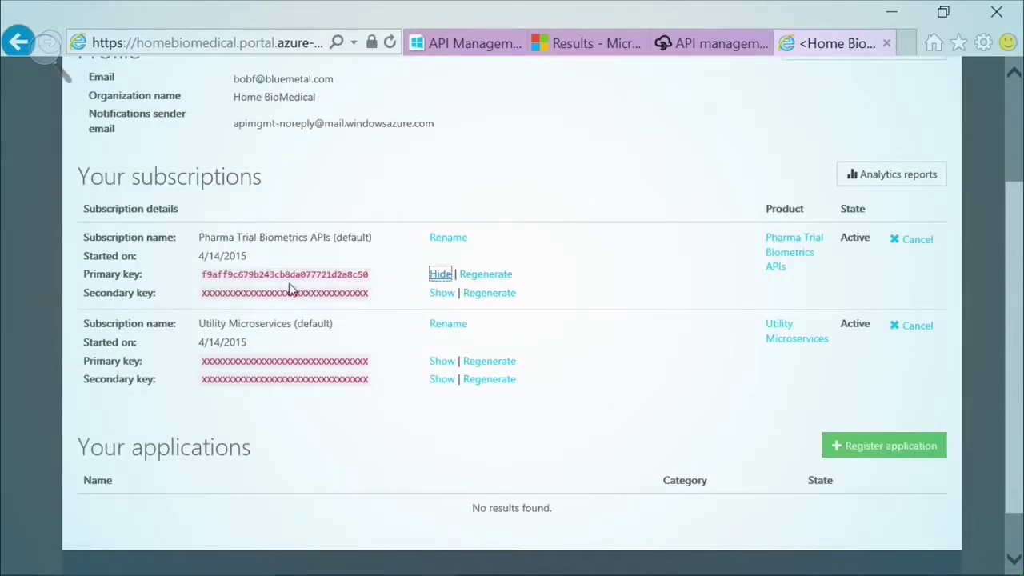
{"action": "double_click", "coordinate": [202, 274]}
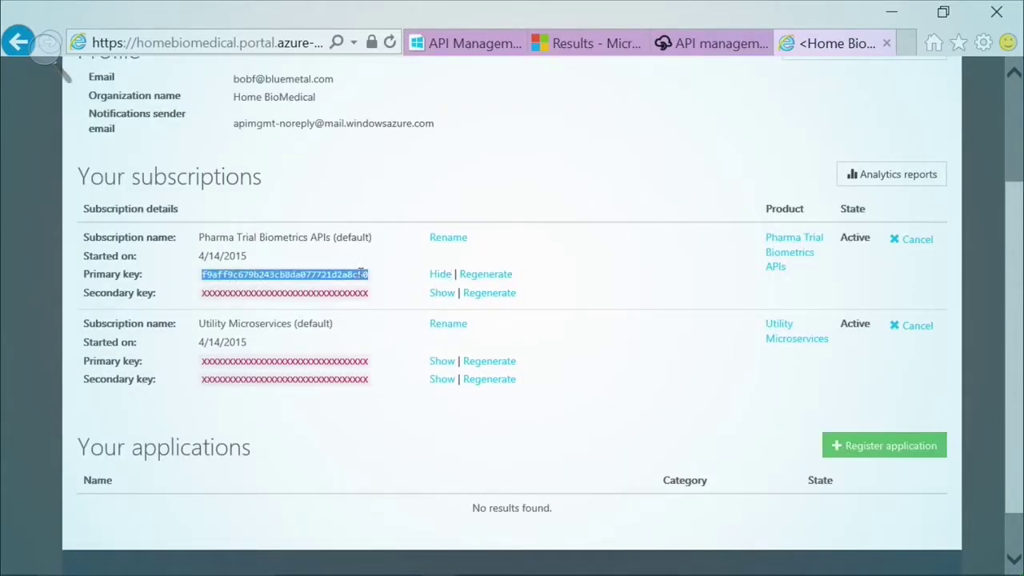
{"action": "left_click", "coordinate": [391, 272]}
{"action": "scroll", "coordinate": [395, 265], "scroll_direction": "up", "scroll_amount": 2}
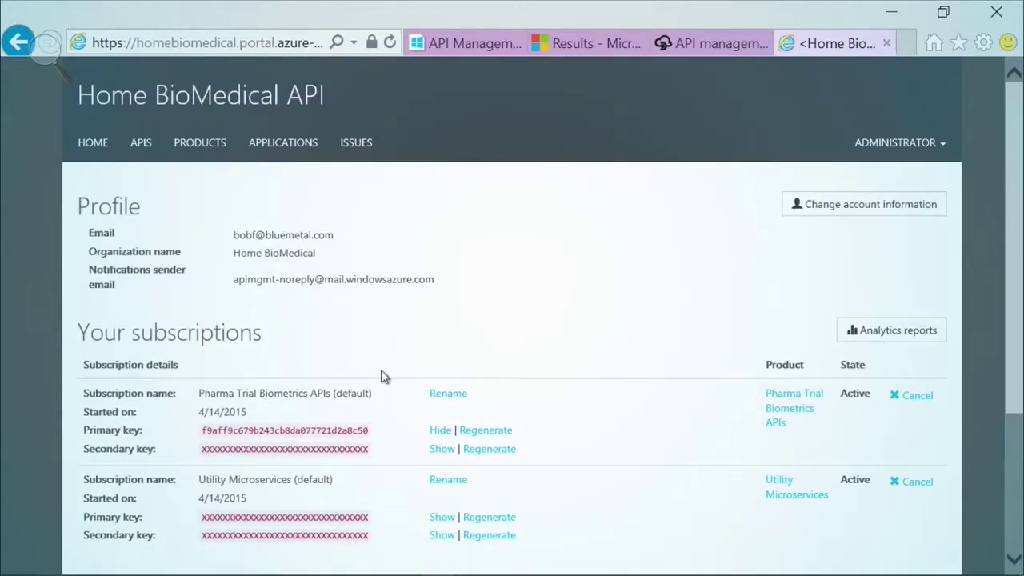
{"action": "left_click", "coordinate": [141, 152]}
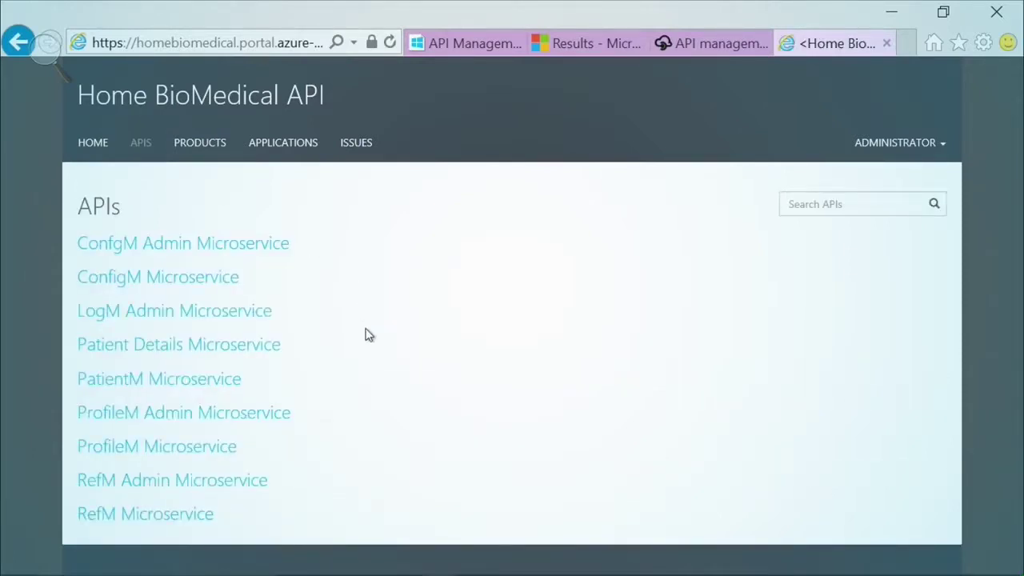
{"action": "left_click", "coordinate": [194, 519]}
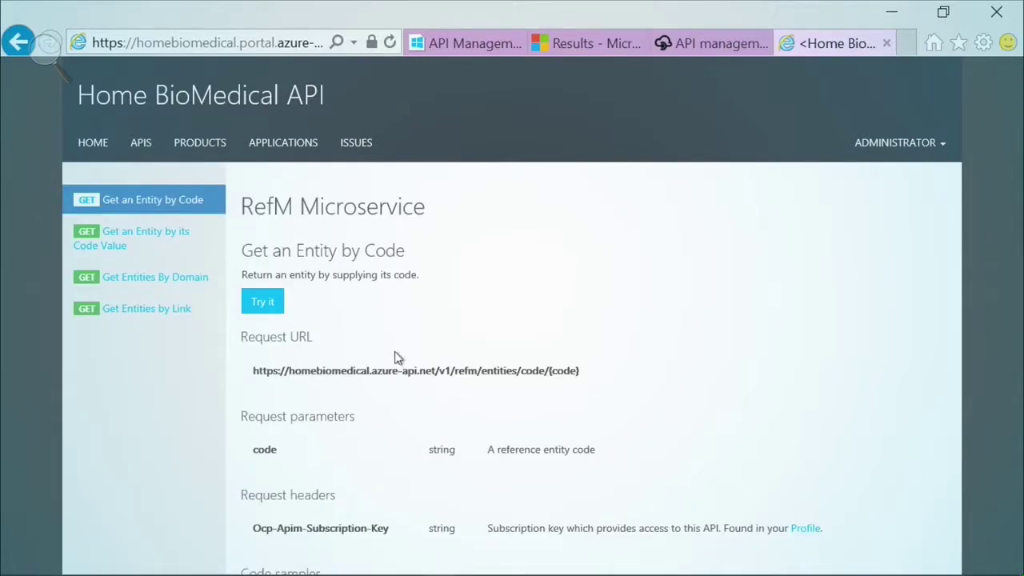
{"action": "left_click", "coordinate": [183, 284]}
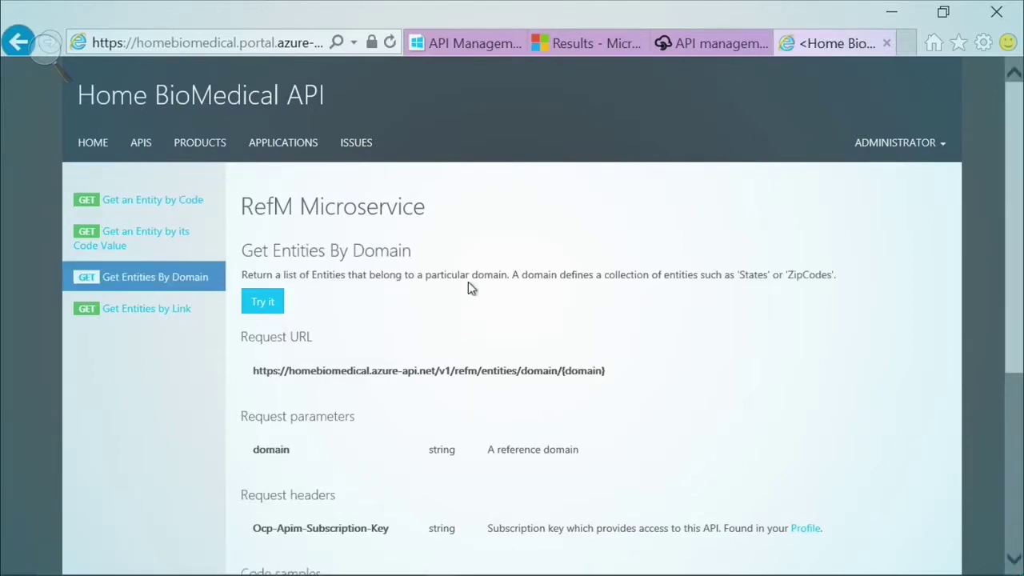
{"action": "left_click_drag", "start_coordinate": [1009, 147], "coordinate": [1006, 204]}
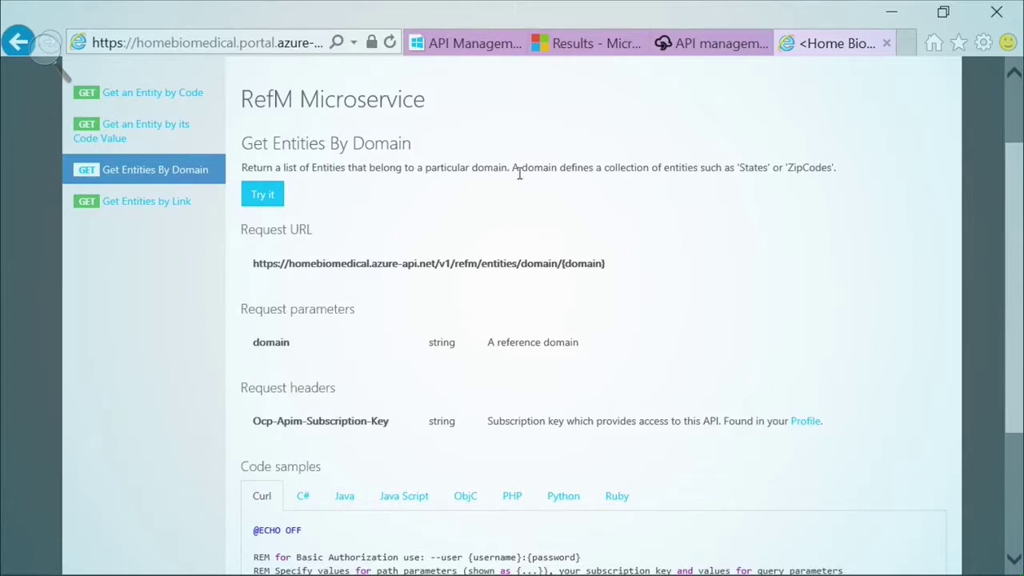
{"action": "left_click_drag", "start_coordinate": [254, 266], "coordinate": [606, 265]}
{"action": "left_click", "coordinate": [307, 345]}
{"action": "scroll", "coordinate": [583, 425], "scroll_direction": "down", "scroll_amount": 2}
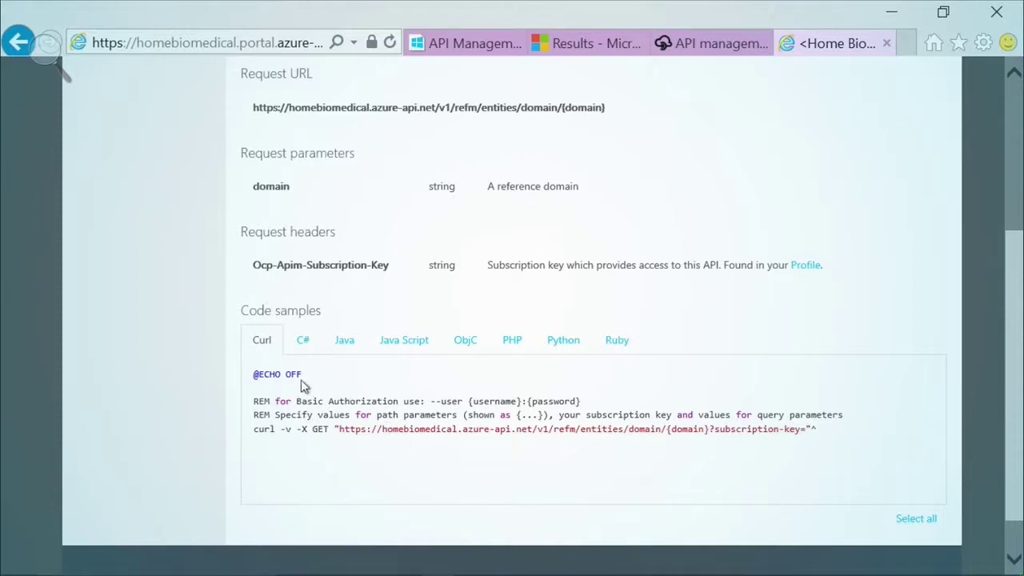
{"action": "left_click", "coordinate": [303, 343]}
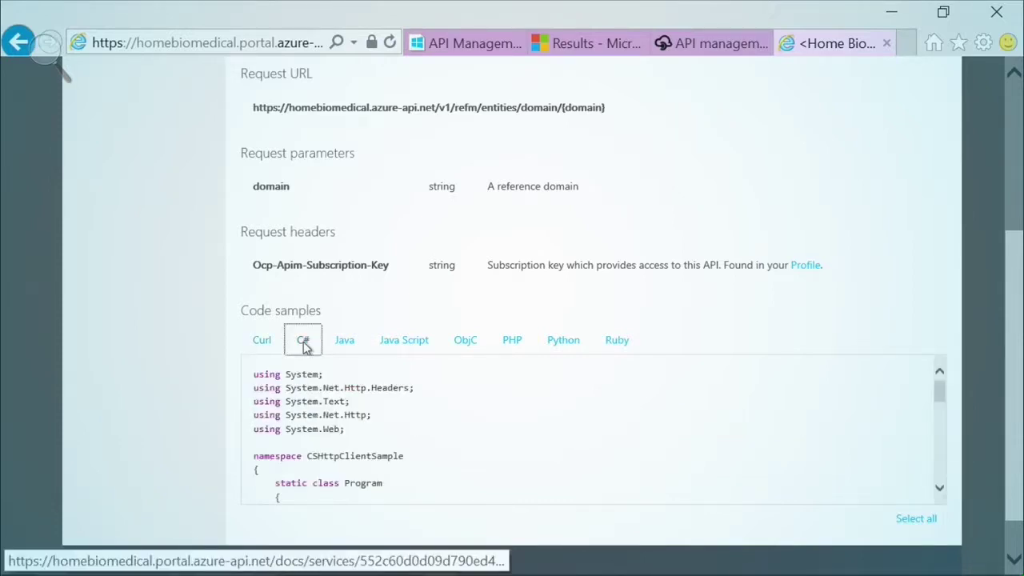
{"action": "left_click_drag", "start_coordinate": [939, 389], "coordinate": [932, 450]}
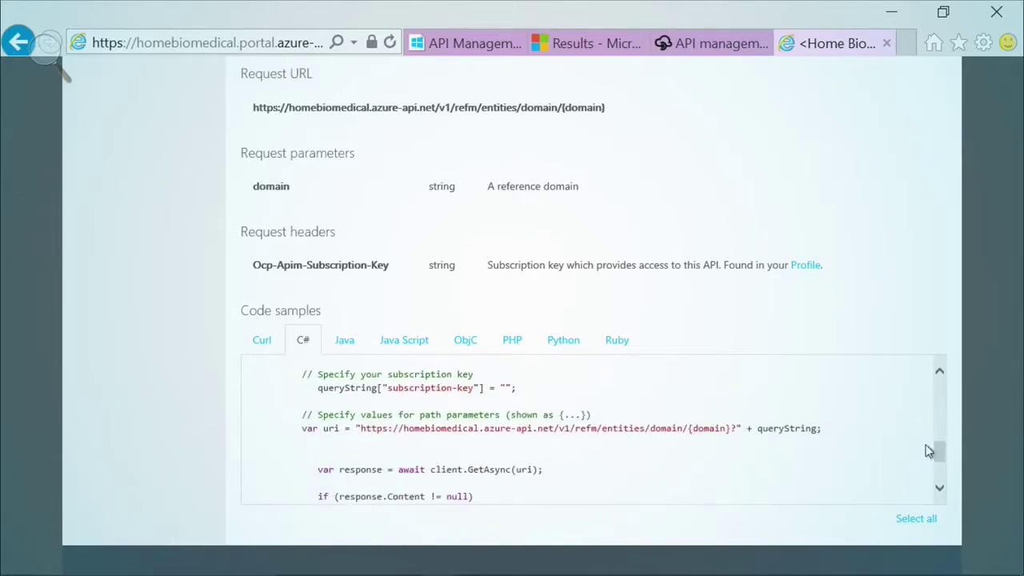
{"action": "left_click", "coordinate": [422, 350]}
{"action": "left_click_drag", "start_coordinate": [937, 393], "coordinate": [940, 436]}
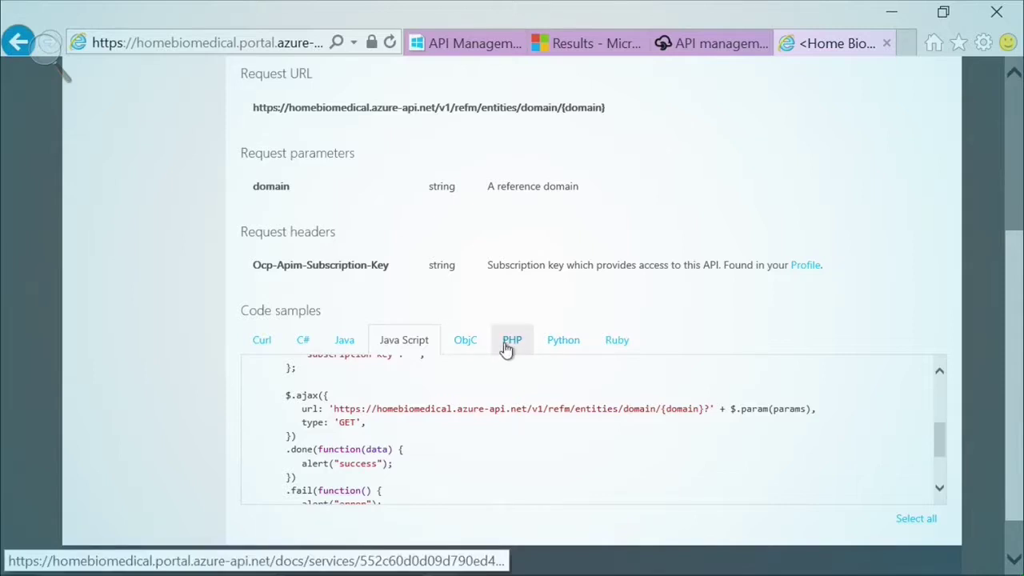
{"action": "left_click", "coordinate": [620, 344]}
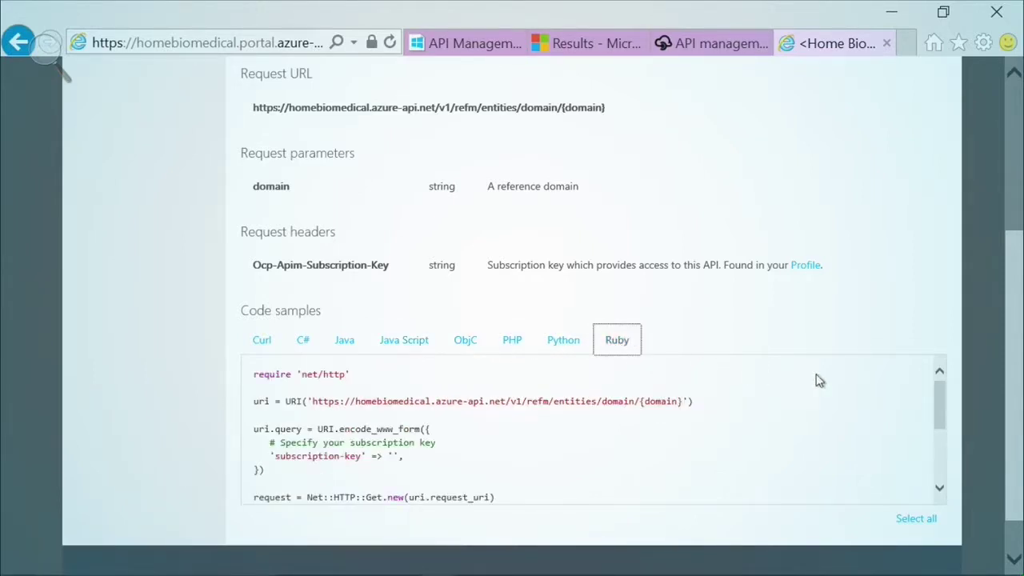
{"action": "left_click_drag", "start_coordinate": [943, 386], "coordinate": [931, 383]}
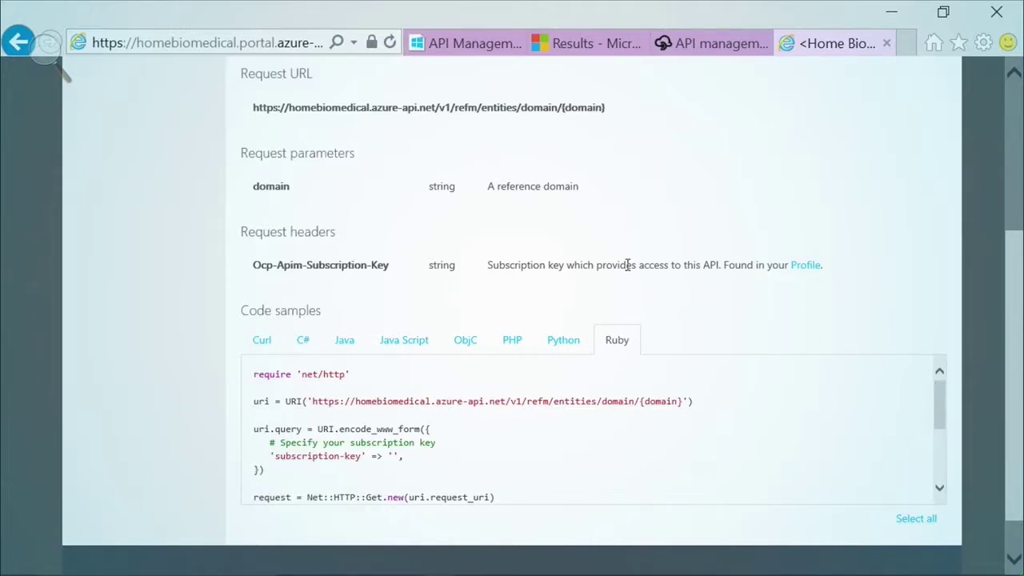
{"action": "scroll", "coordinate": [626, 264], "scroll_direction": "up", "scroll_amount": 3}
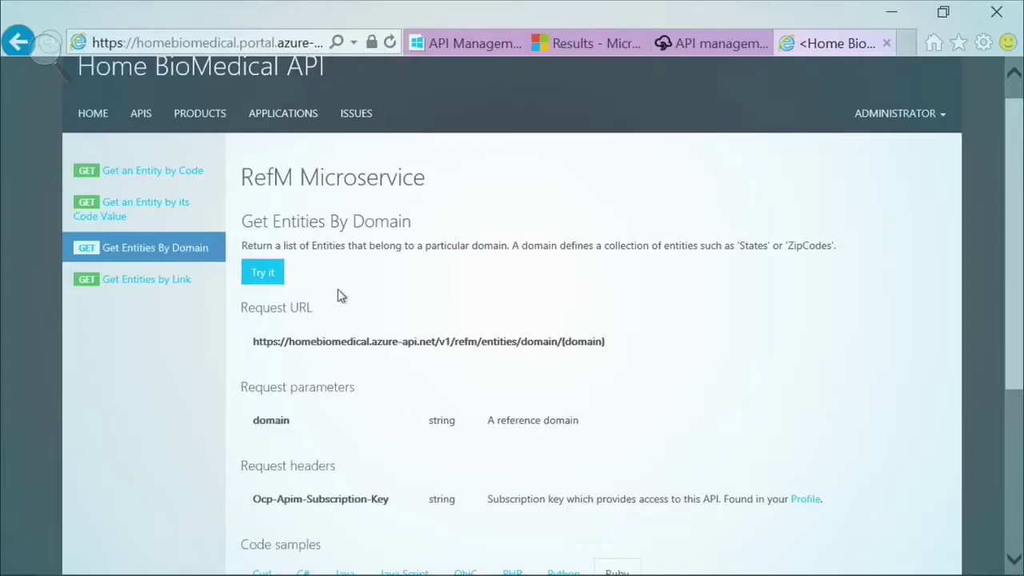
- Send a Get Entities By Domain test request with domain 'States'
{"action": "left_click", "coordinate": [264, 277]}
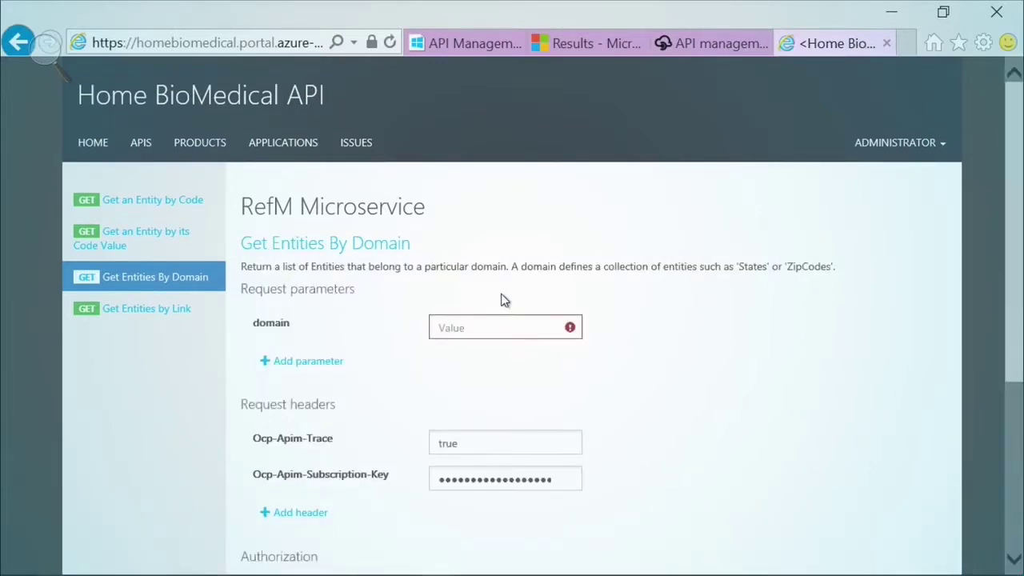
{"action": "scroll", "coordinate": [504, 300], "scroll_direction": "down", "scroll_amount": 2}
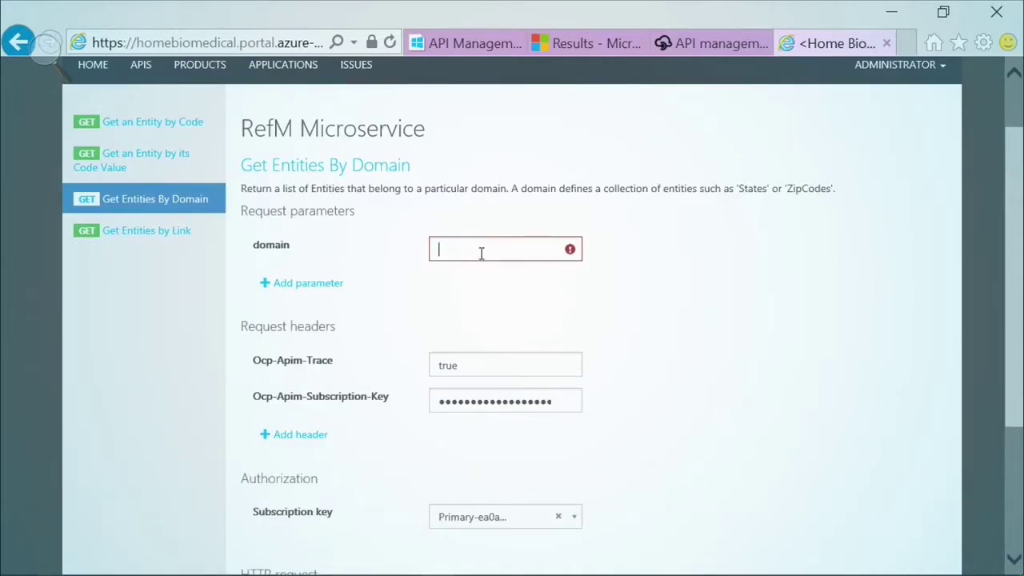
{"action": "type", "text": "States"}
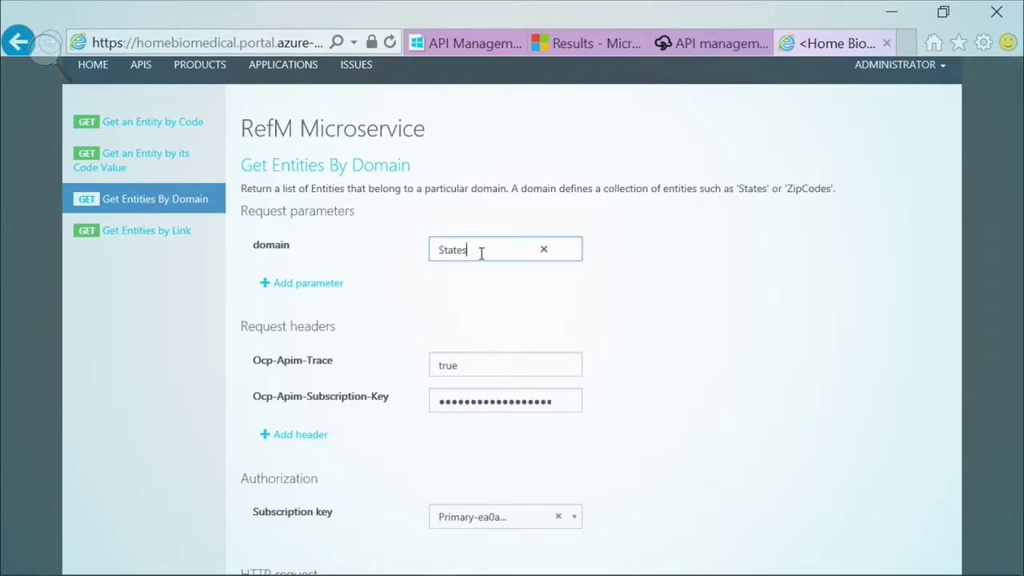
{"action": "scroll", "coordinate": [630, 321], "scroll_direction": "down", "scroll_amount": 1}
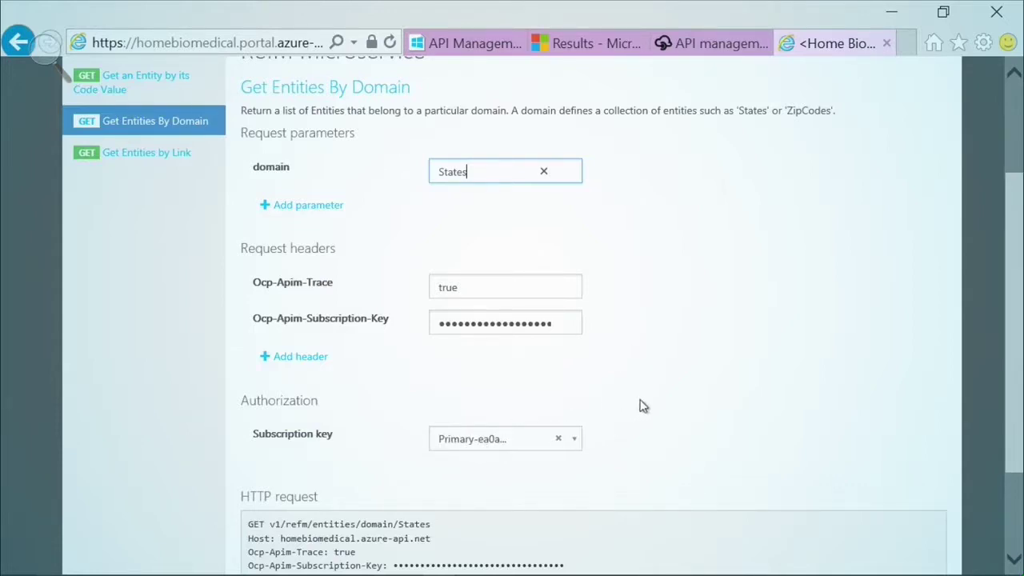
{"action": "scroll", "coordinate": [641, 405], "scroll_direction": "down", "scroll_amount": 2}
{"action": "left_click", "coordinate": [265, 469]}
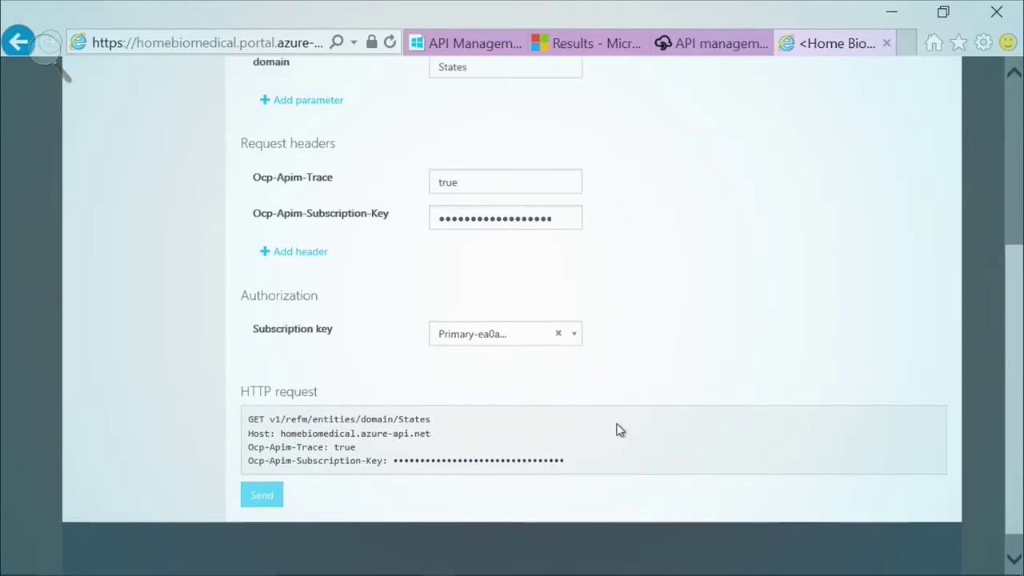
- Review the 200 OK states list response and go back to the APIs list
{"action": "scroll", "coordinate": [754, 392], "scroll_direction": "down", "scroll_amount": 3}
{"action": "scroll", "coordinate": [980, 341], "scroll_direction": "down", "scroll_amount": 1}
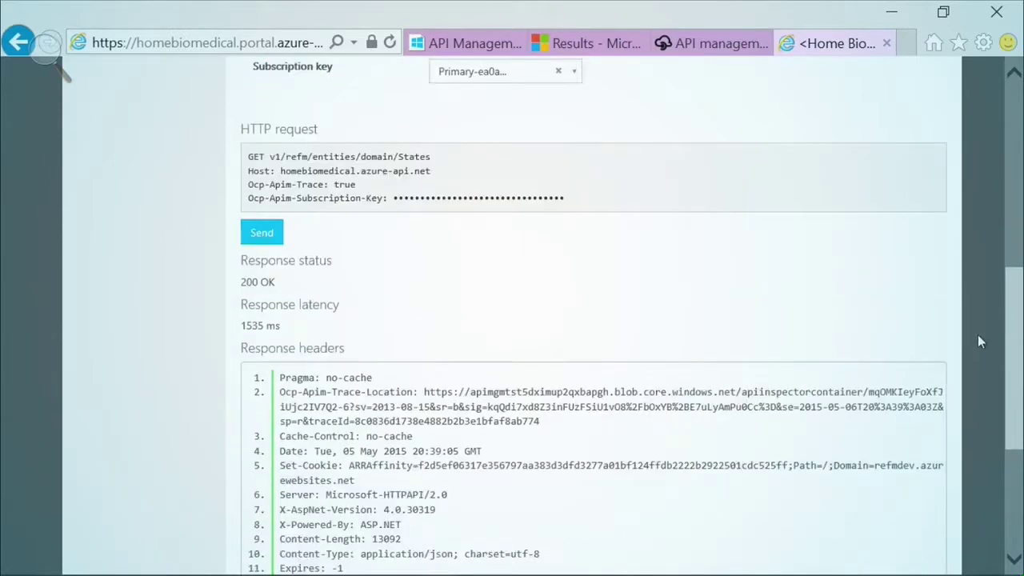
{"action": "left_click_drag", "start_coordinate": [1015, 325], "coordinate": [999, 418]}
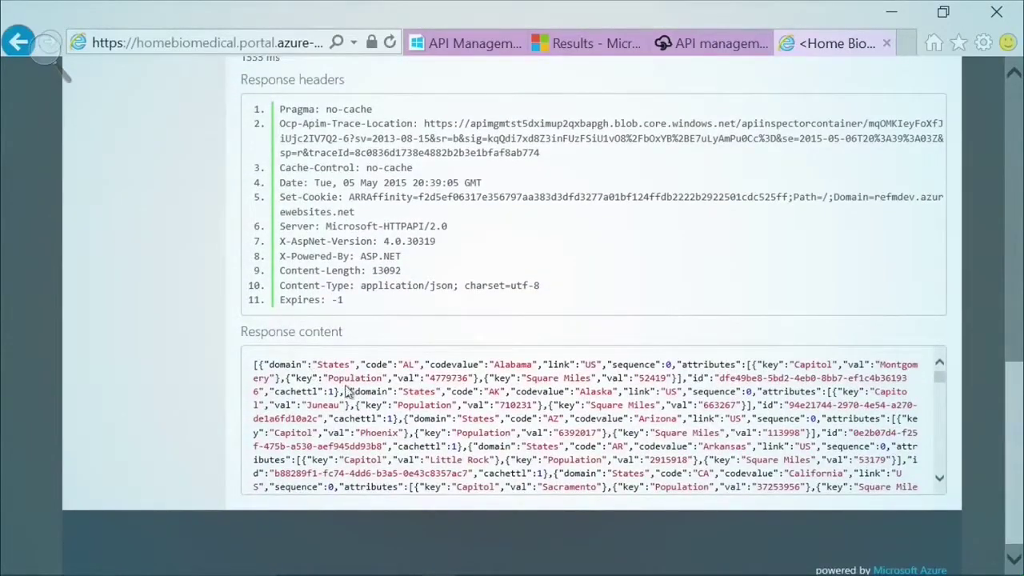
{"action": "scroll", "coordinate": [348, 391], "scroll_direction": "down", "scroll_amount": 6}
{"action": "scroll", "coordinate": [356, 391], "scroll_direction": "down", "scroll_amount": 1}
{"action": "left_click_drag", "start_coordinate": [1012, 382], "coordinate": [1011, 76]}
{"action": "left_click", "coordinate": [140, 147]}
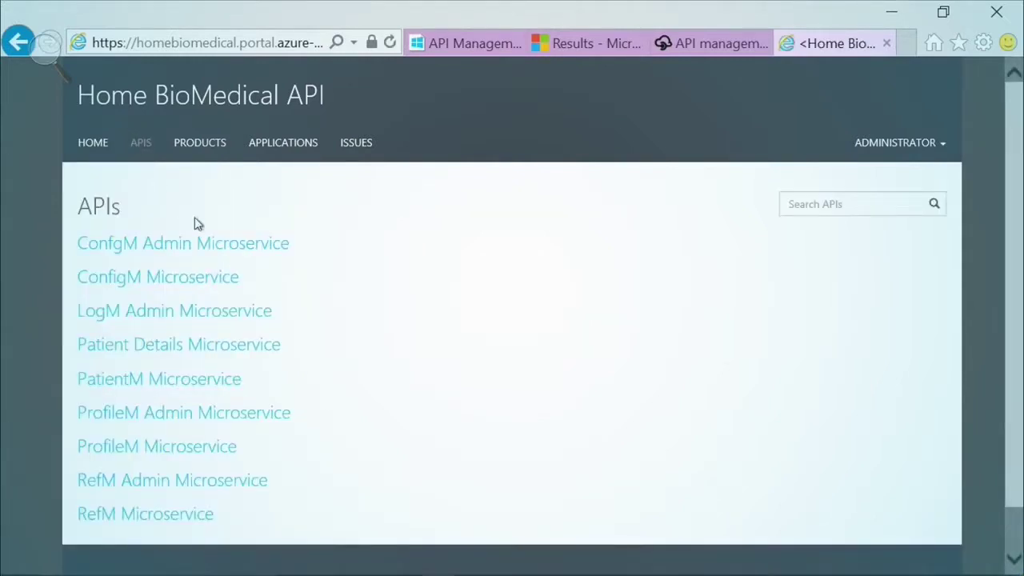
- Send a Get All Patient Details test request on Patient Details Microservice
{"action": "left_click", "coordinate": [203, 355]}
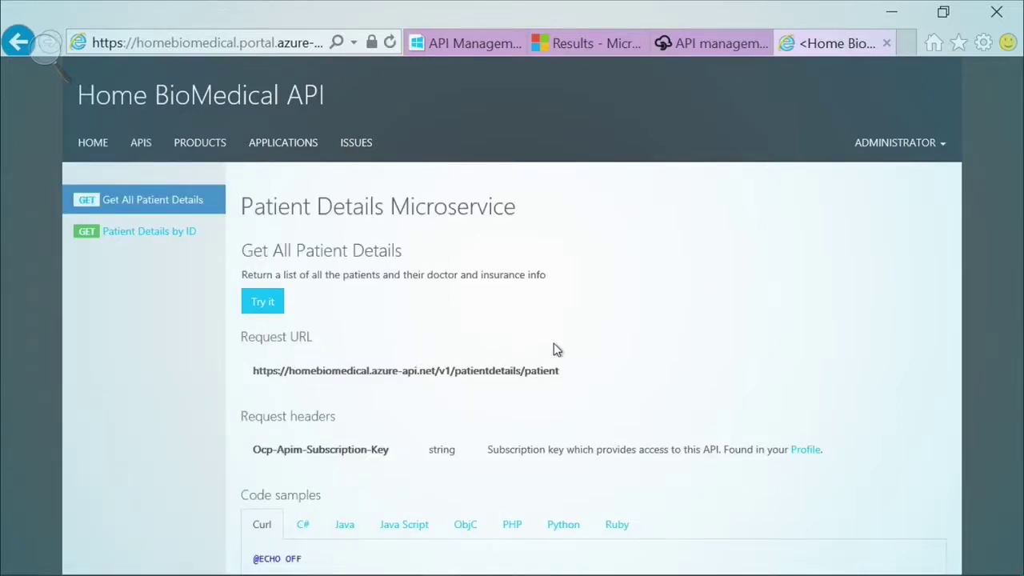
{"action": "scroll", "coordinate": [557, 349], "scroll_direction": "down", "scroll_amount": 1}
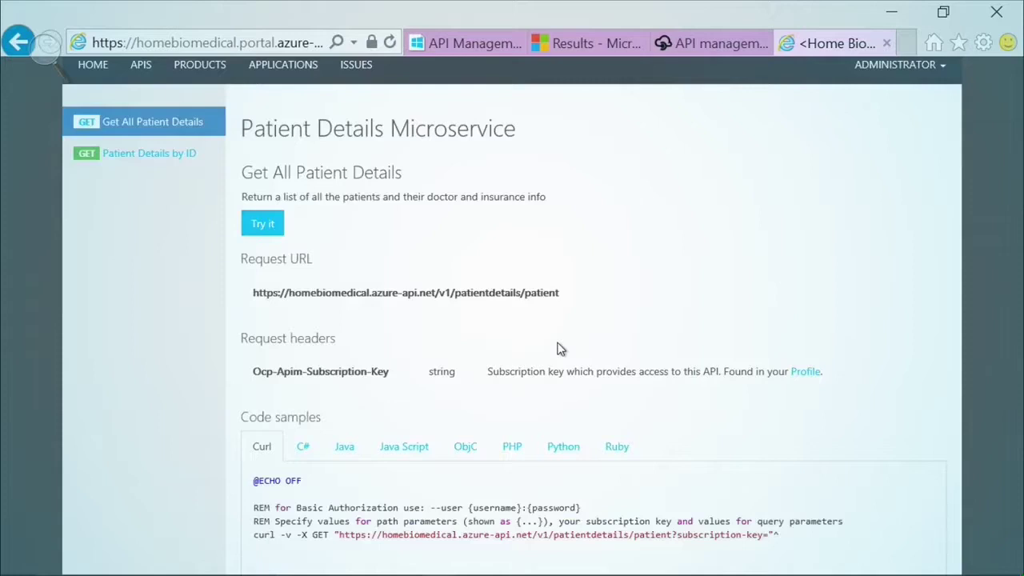
{"action": "scroll", "coordinate": [557, 349], "scroll_direction": "up", "scroll_amount": 1}
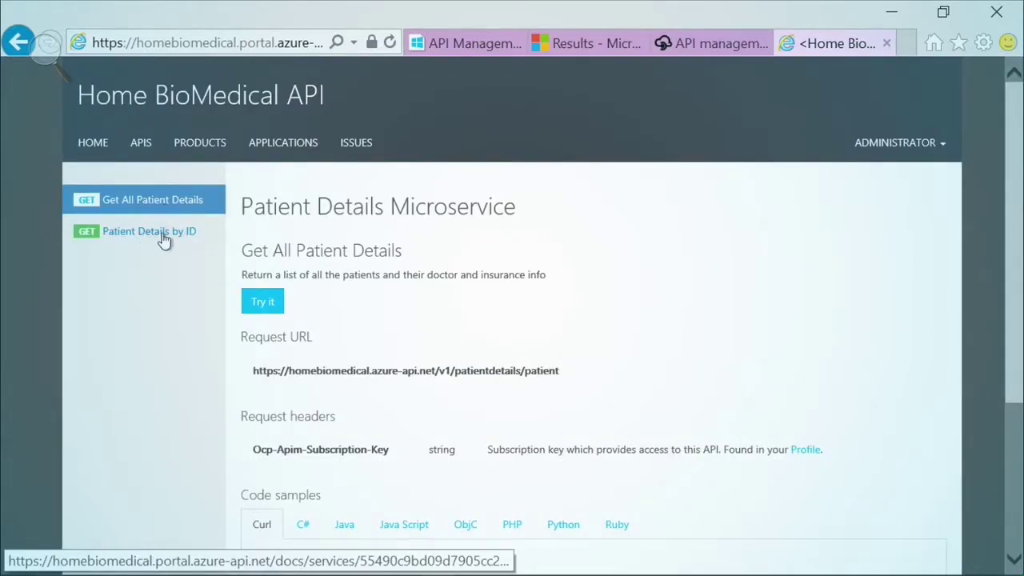
{"action": "left_click", "coordinate": [264, 302]}
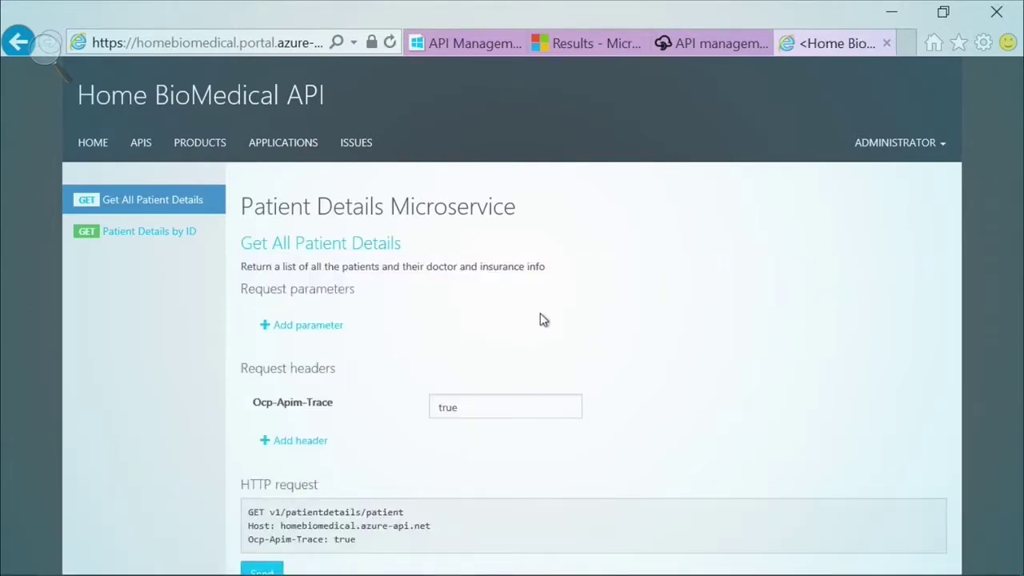
{"action": "scroll", "coordinate": [634, 338], "scroll_direction": "down", "scroll_amount": 2}
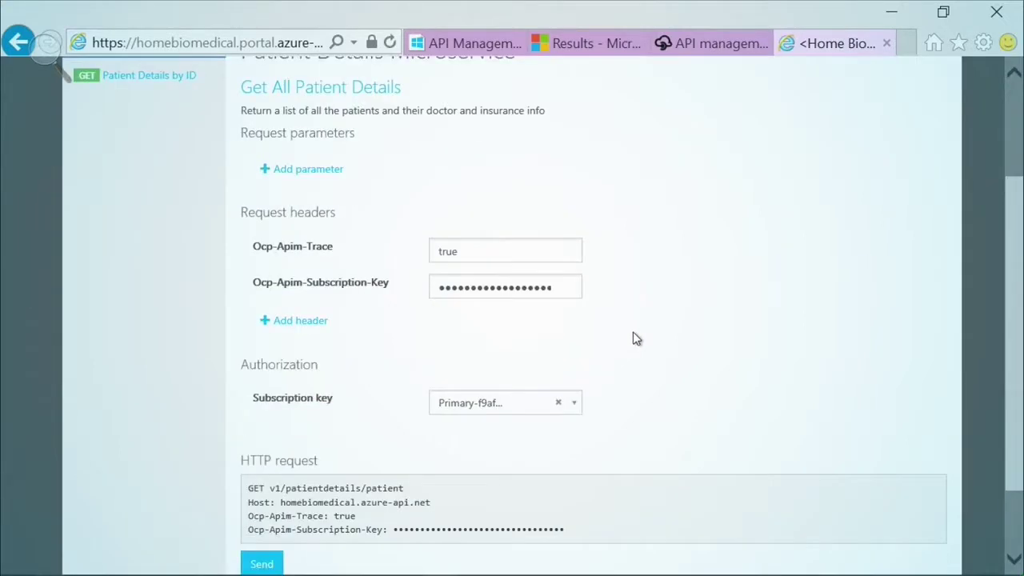
{"action": "scroll", "coordinate": [634, 338], "scroll_direction": "down", "scroll_amount": 1}
{"action": "left_click", "coordinate": [264, 513]}
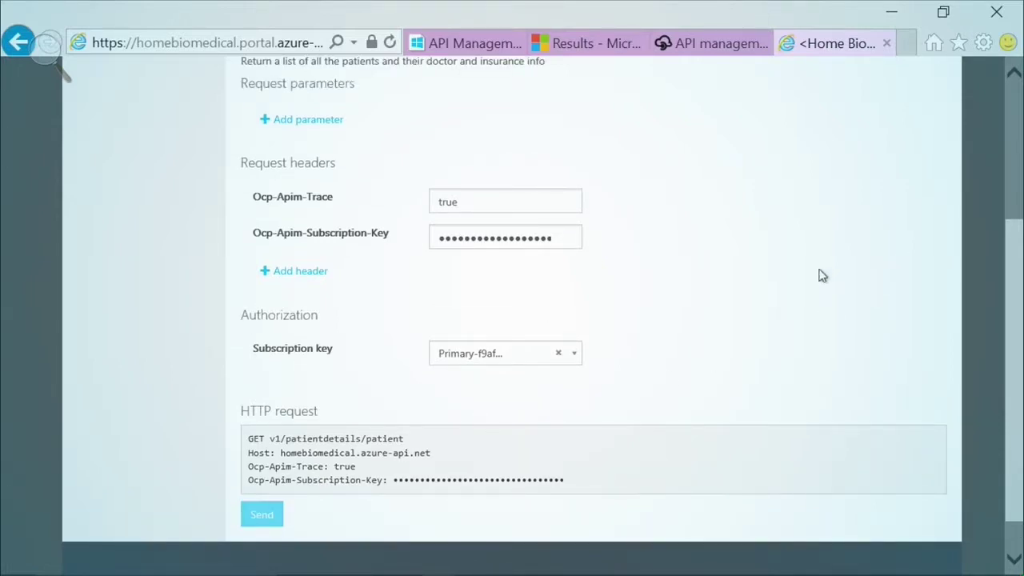
- Scroll through the 200 OK 139011-byte patient list, then select Patient Details by ID
{"action": "scroll", "coordinate": [1016, 140], "scroll_direction": "up", "scroll_amount": 3}
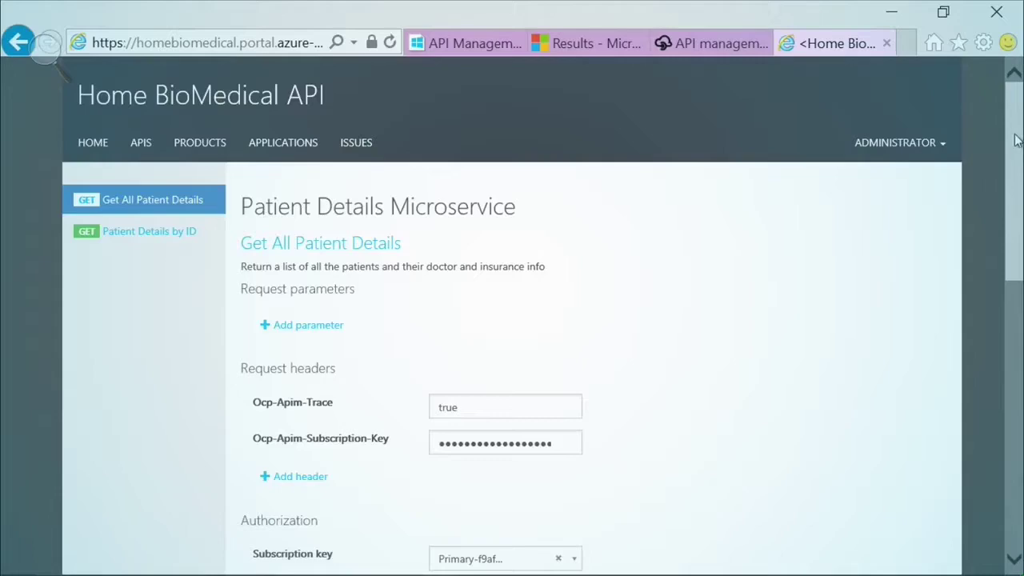
{"action": "scroll", "coordinate": [1017, 149], "scroll_direction": "down", "scroll_amount": 10}
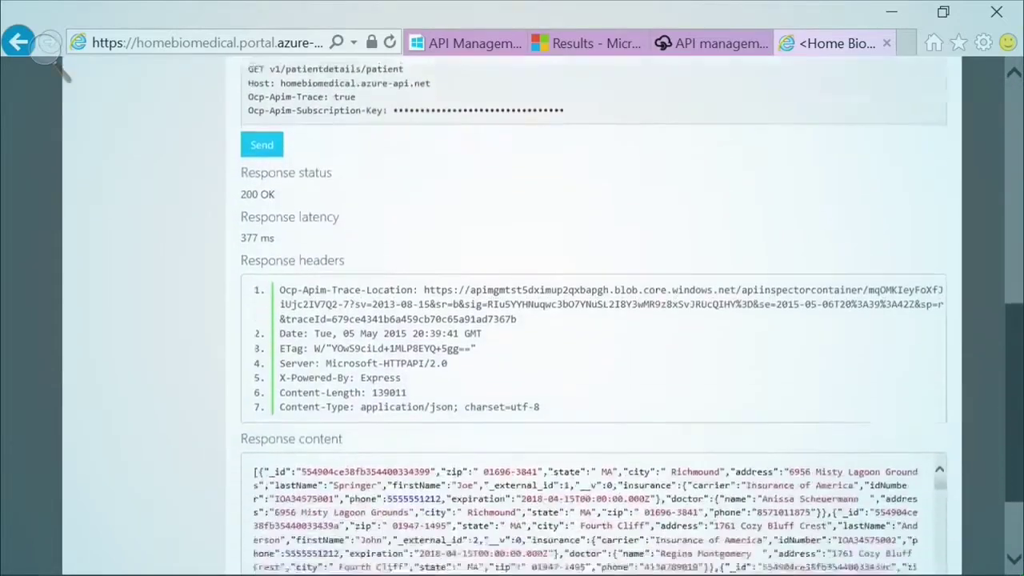
{"action": "scroll", "coordinate": [500, 406], "scroll_direction": "down", "scroll_amount": 5}
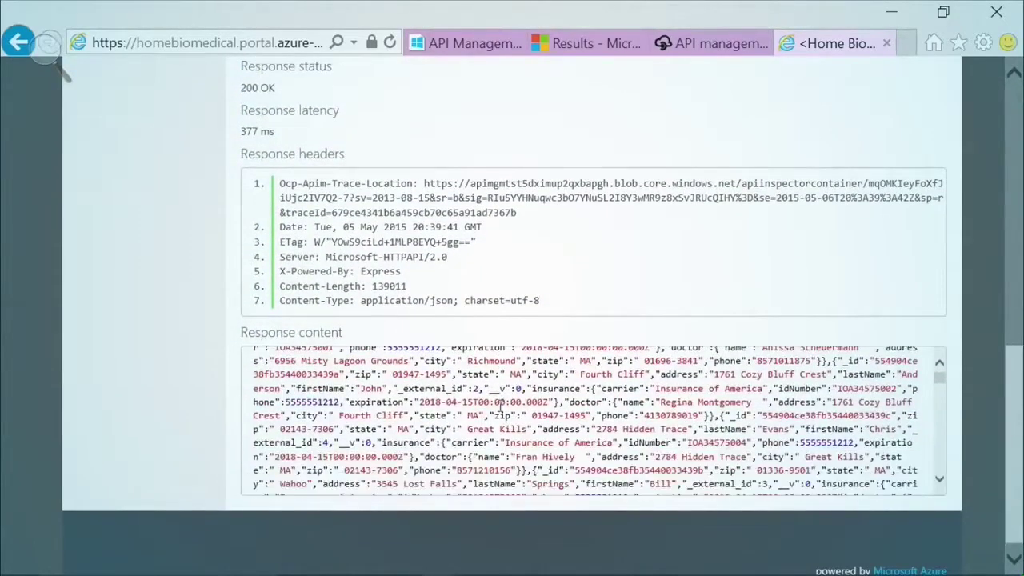
{"action": "scroll", "coordinate": [500, 407], "scroll_direction": "up", "scroll_amount": 4}
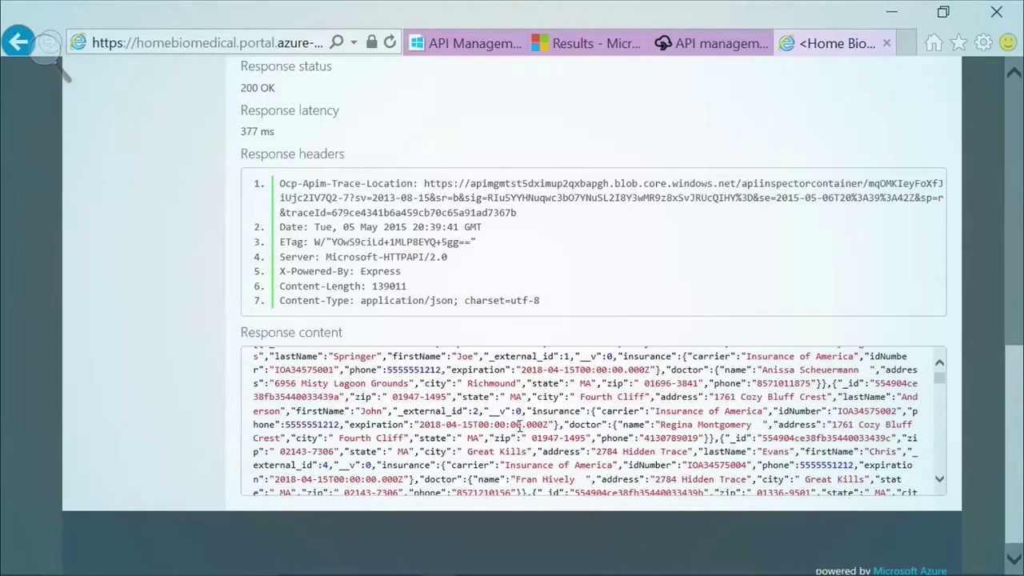
{"action": "left_click_drag", "start_coordinate": [1016, 368], "coordinate": [1017, 140]}
{"action": "left_click", "coordinate": [165, 234]}
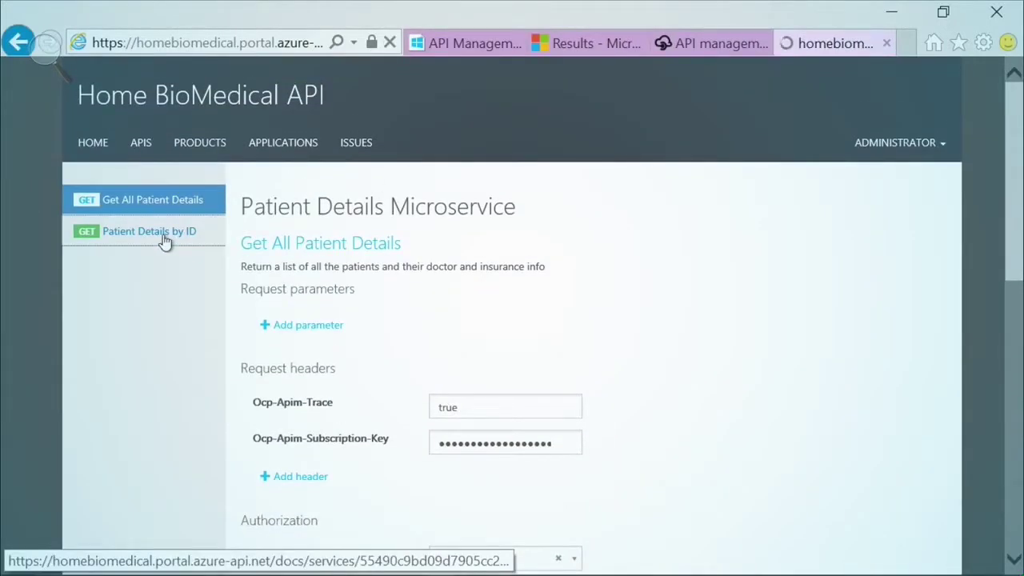
- Send Patient Details by ID with id 123 and review the 200 OK, 469-byte patient JSON response
{"action": "left_click", "coordinate": [469, 309]}
{"action": "type", "text": "123"}
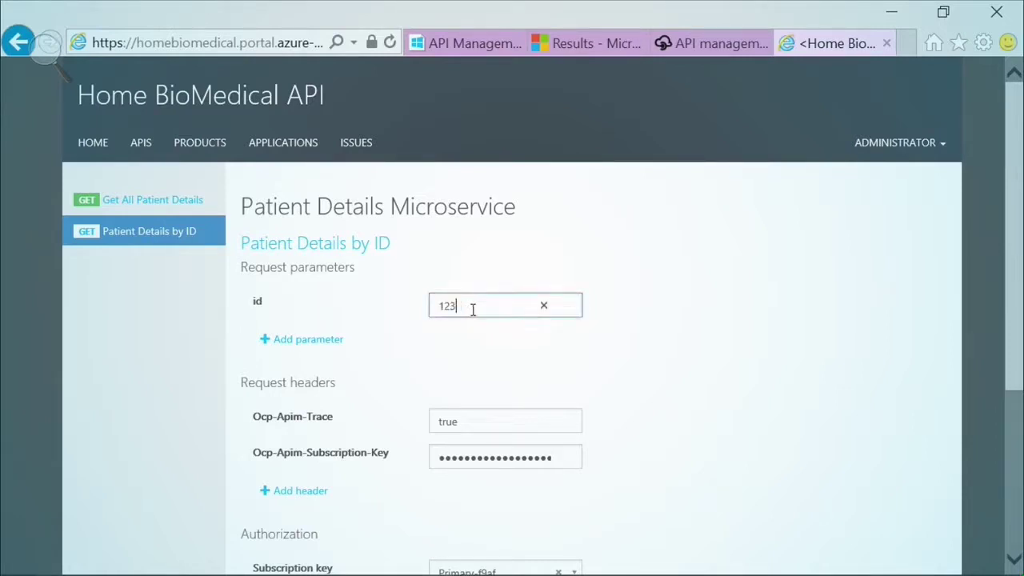
{"action": "scroll", "coordinate": [642, 361], "scroll_direction": "down", "scroll_amount": 3}
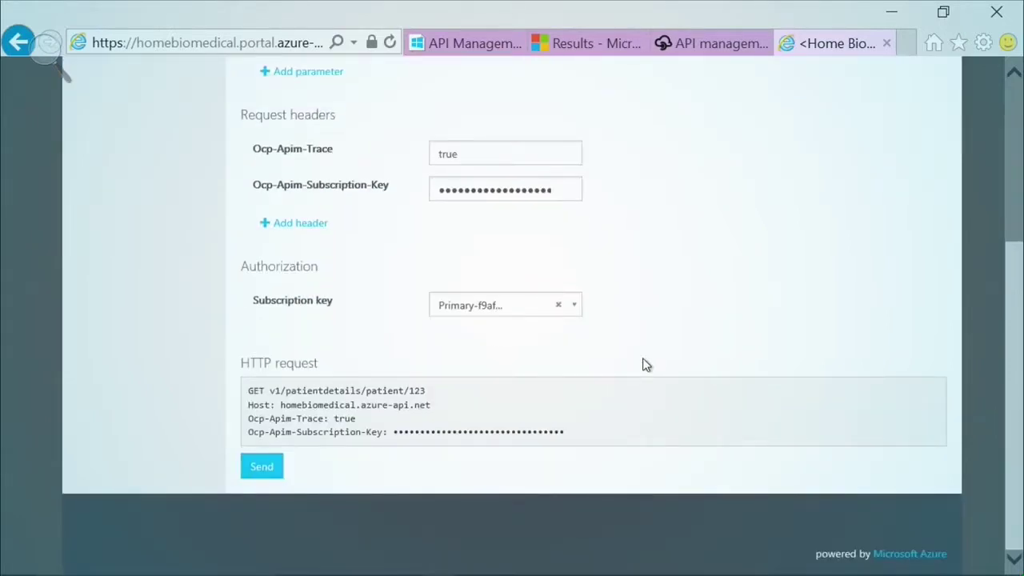
{"action": "left_click", "coordinate": [264, 469]}
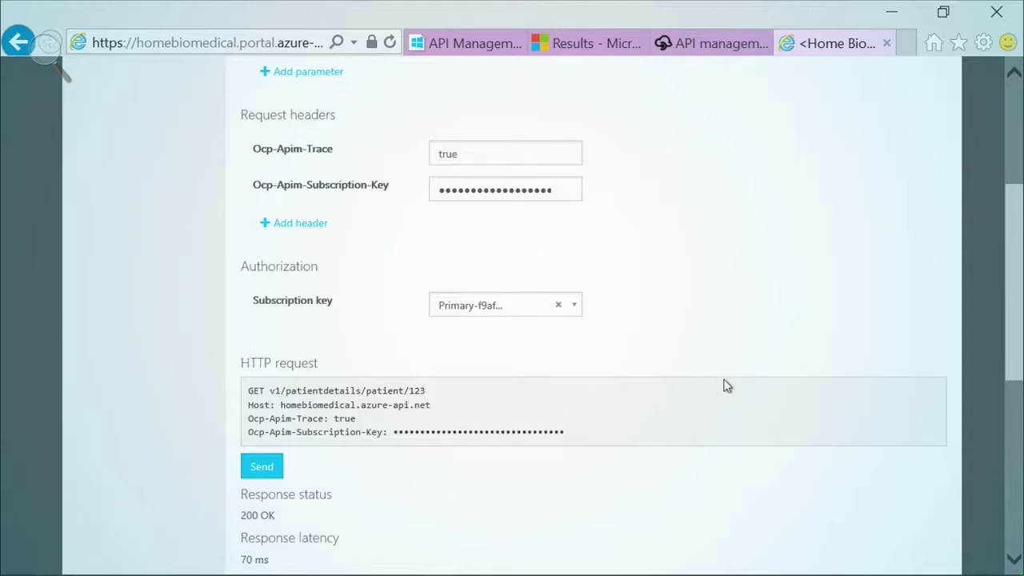
{"action": "scroll", "coordinate": [725, 387], "scroll_direction": "down", "scroll_amount": 3}
{"action": "scroll", "coordinate": [722, 388], "scroll_direction": "down", "scroll_amount": 1}
{"action": "left_click_drag", "start_coordinate": [940, 424], "coordinate": [930, 418]}
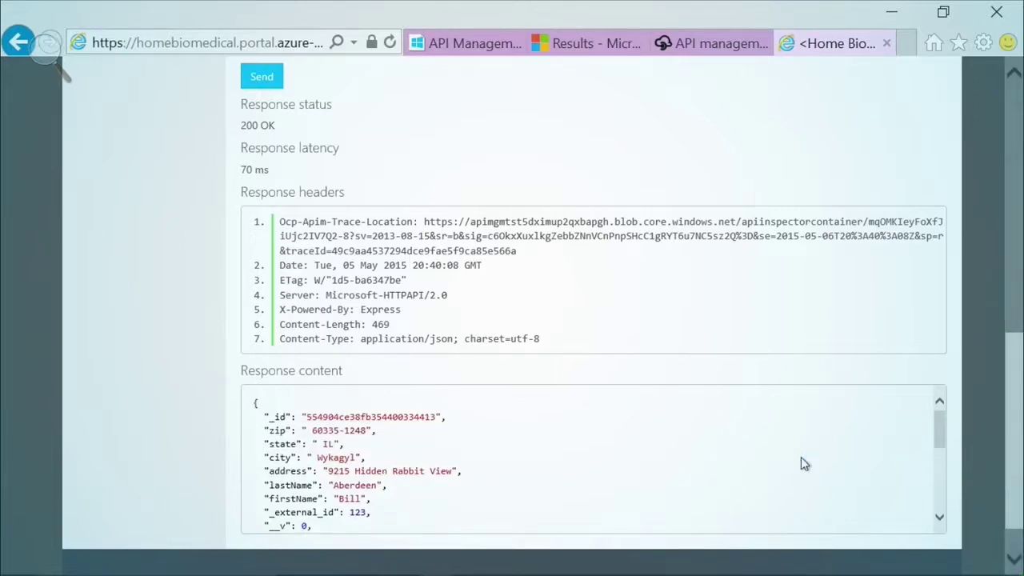
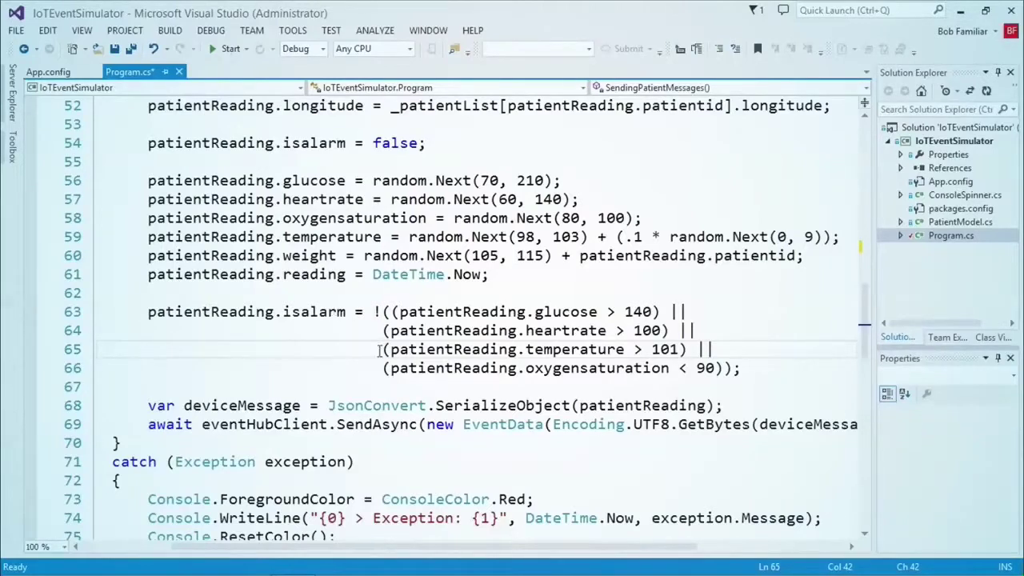
- Highlight the reading, deviceMessage and SendAsync code, then build and run the IoTEventSimulator
{"action": "double_click", "coordinate": [320, 274]}
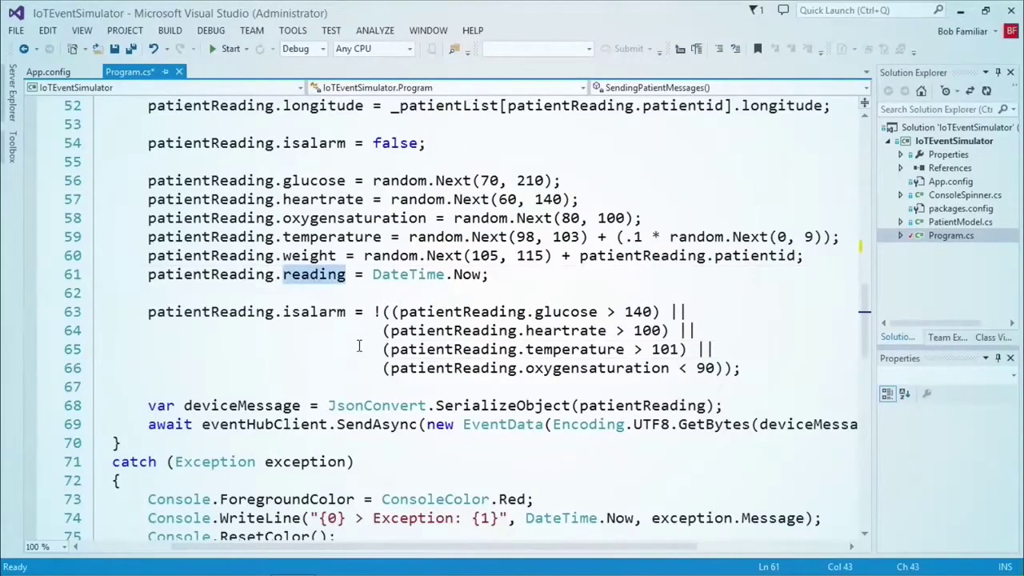
{"action": "left_click", "coordinate": [318, 405]}
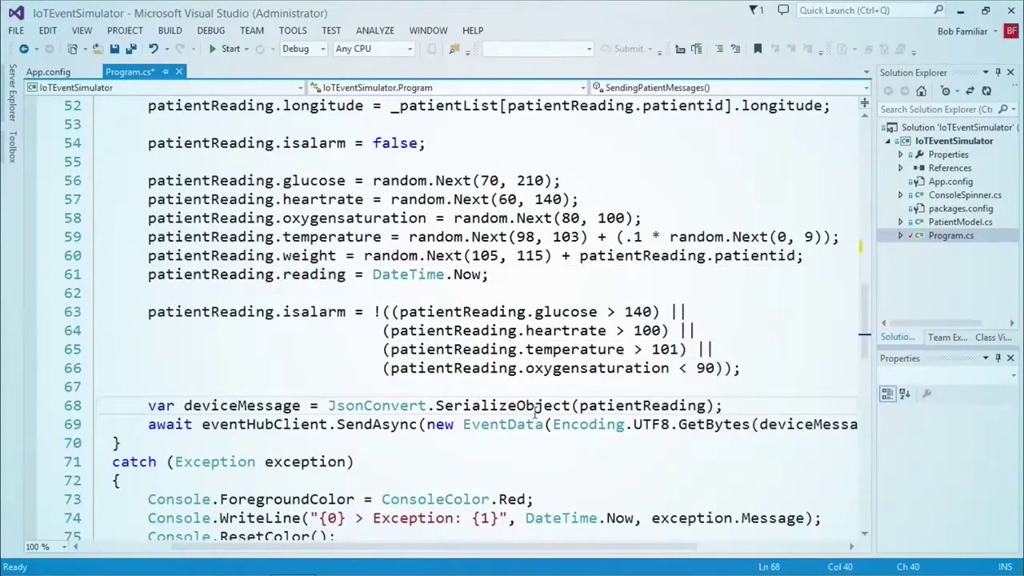
{"action": "double_click", "coordinate": [268, 406]}
{"action": "double_click", "coordinate": [373, 425]}
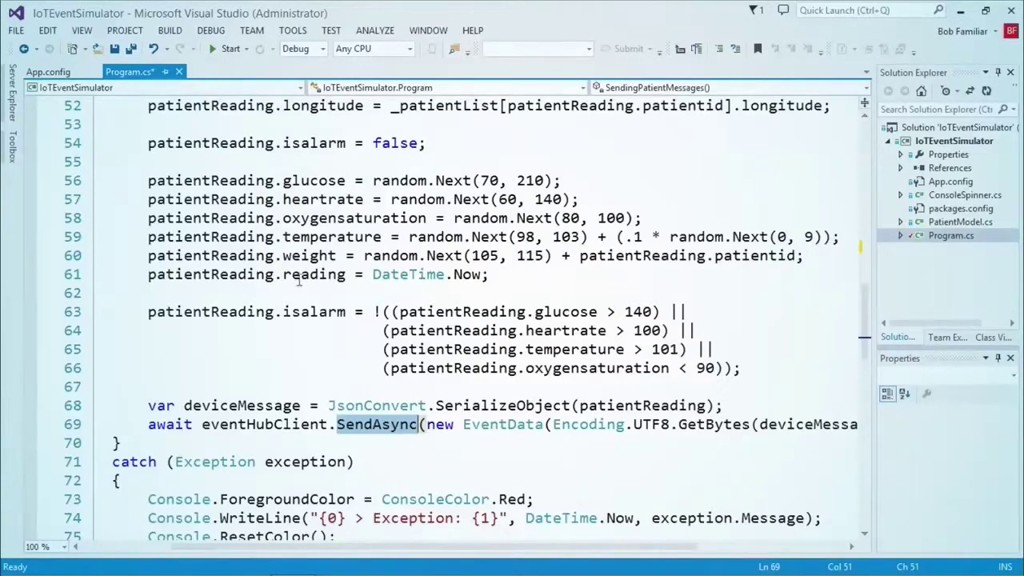
{"action": "left_click", "coordinate": [227, 48]}
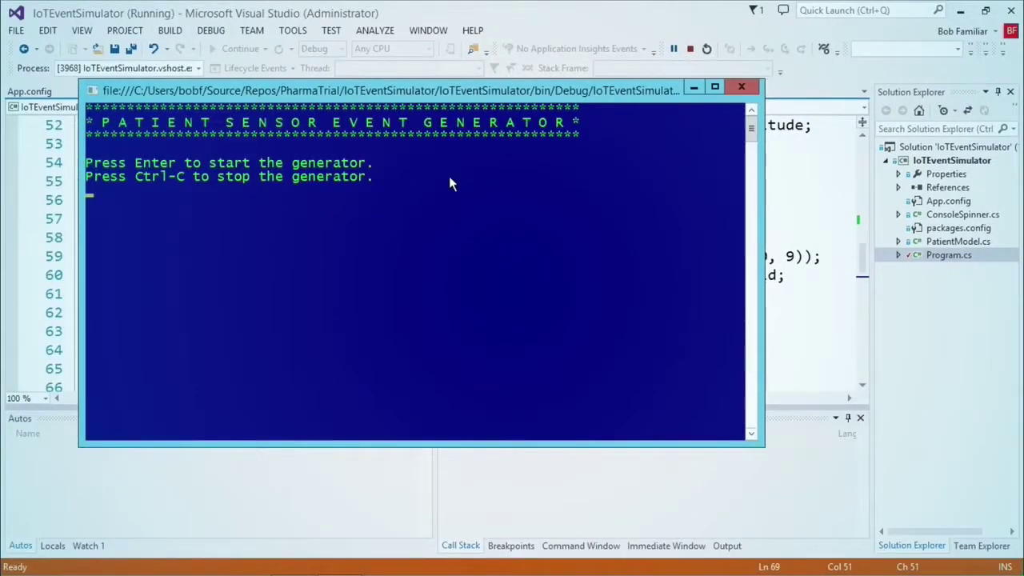
- Start the generator sending patient readings and minimise the remote session to the local desktop
{"action": "key", "text": "Return"}
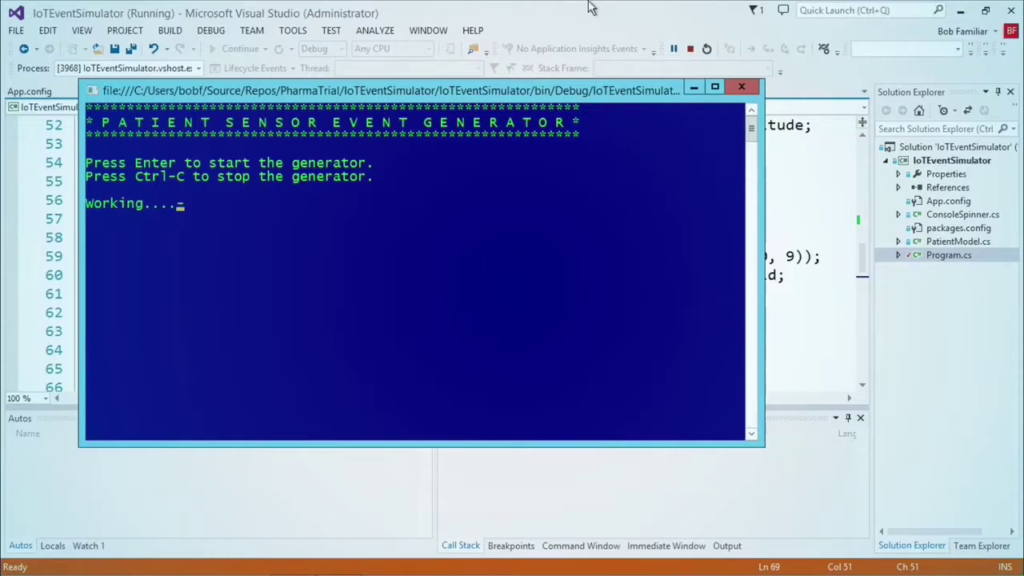
{"action": "left_click", "coordinate": [688, 8]}
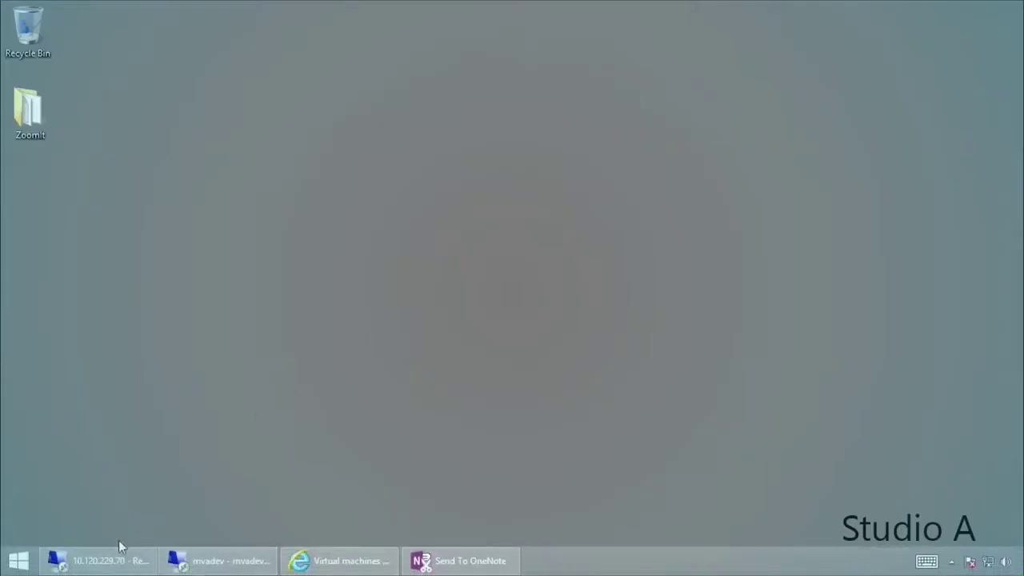
- Switch to the other remote session and bring up the Azure portal in the browser
{"action": "left_click", "coordinate": [108, 558]}
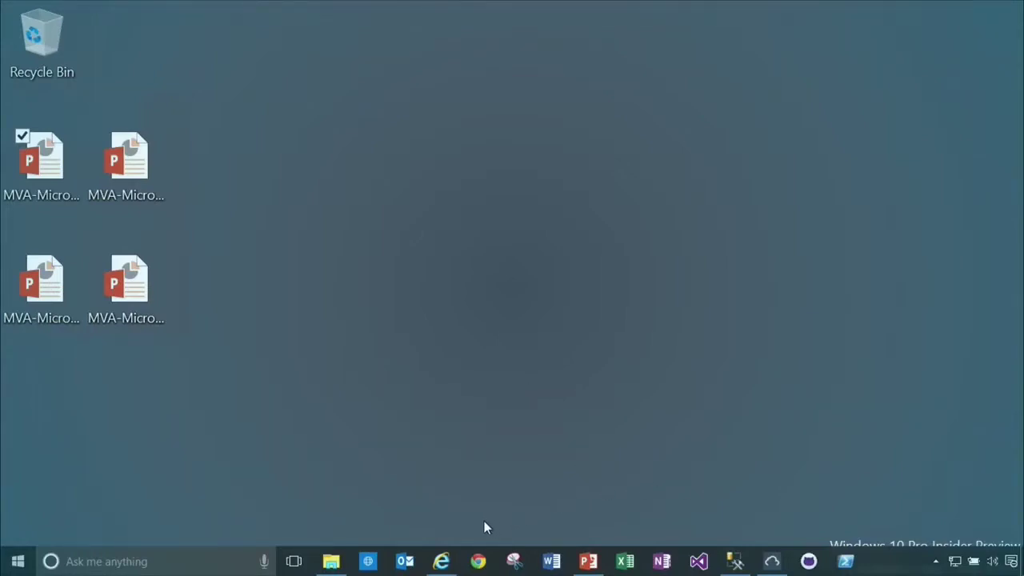
{"action": "left_click", "coordinate": [441, 561]}
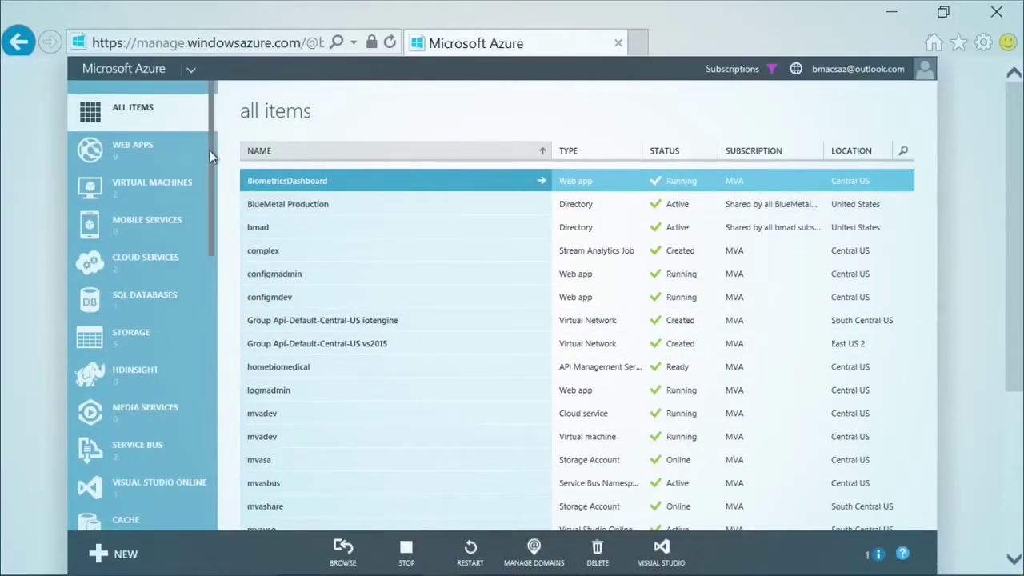
{"action": "scroll", "coordinate": [210, 156], "scroll_direction": "down", "scroll_amount": 2}
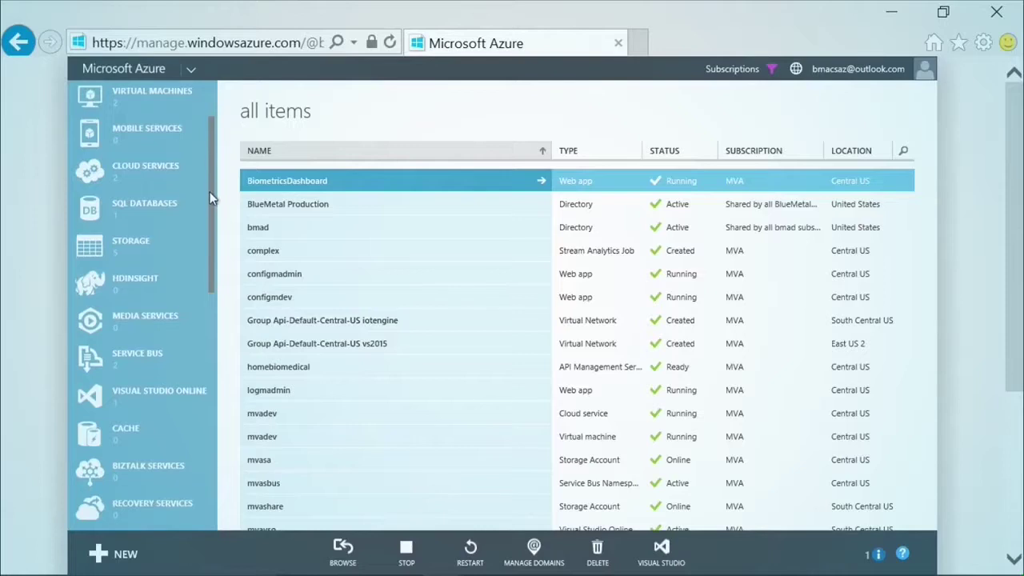
{"action": "scroll", "coordinate": [209, 191], "scroll_direction": "down", "scroll_amount": 1}
- Open the patientreadings event hub in the mvasbus namespace, then bring up new Event Hub options
{"action": "left_click", "coordinate": [143, 326]}
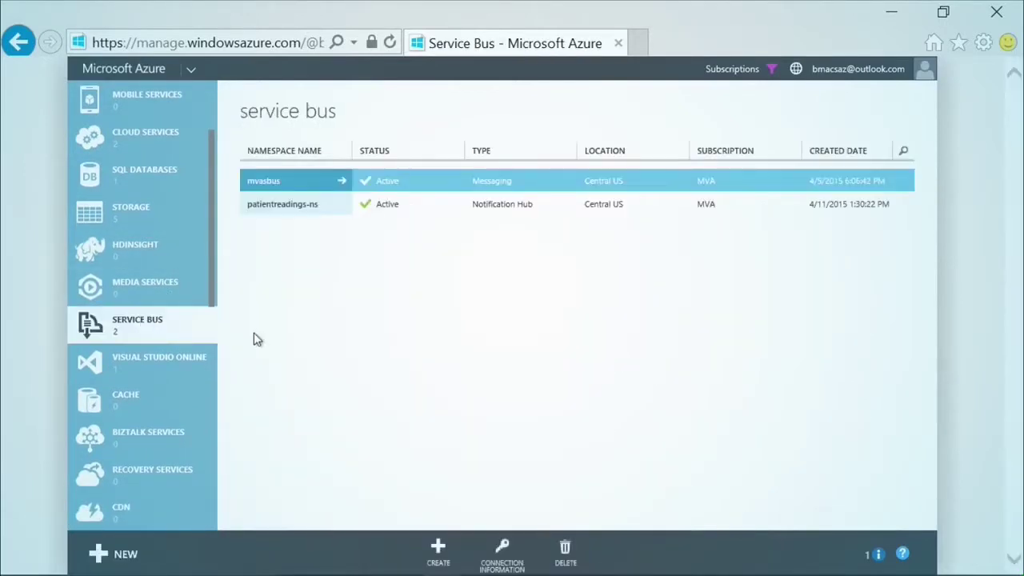
{"action": "left_click", "coordinate": [341, 183]}
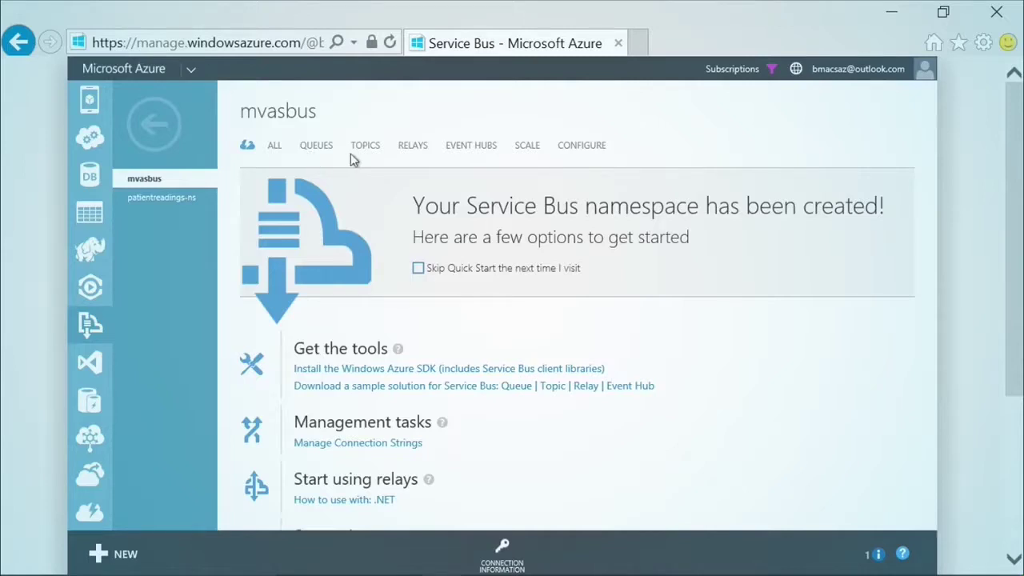
{"action": "left_click", "coordinate": [478, 152]}
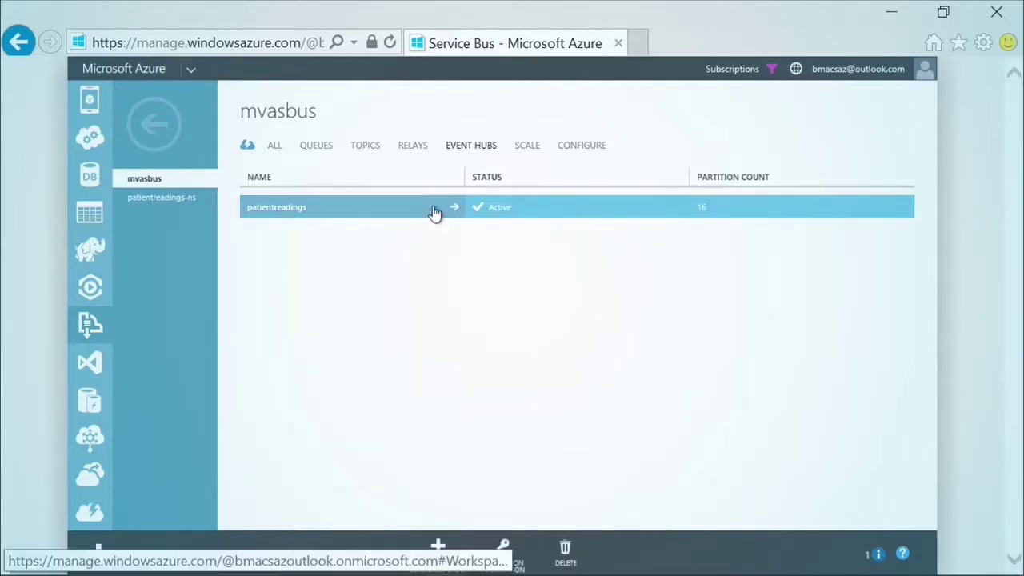
{"action": "left_click", "coordinate": [453, 209]}
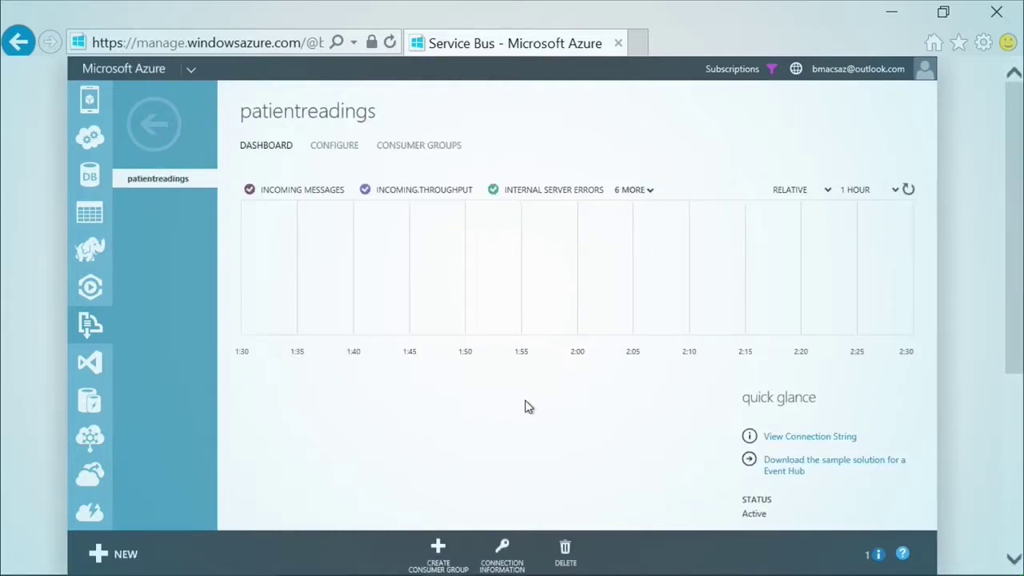
{"action": "left_click", "coordinate": [128, 558]}
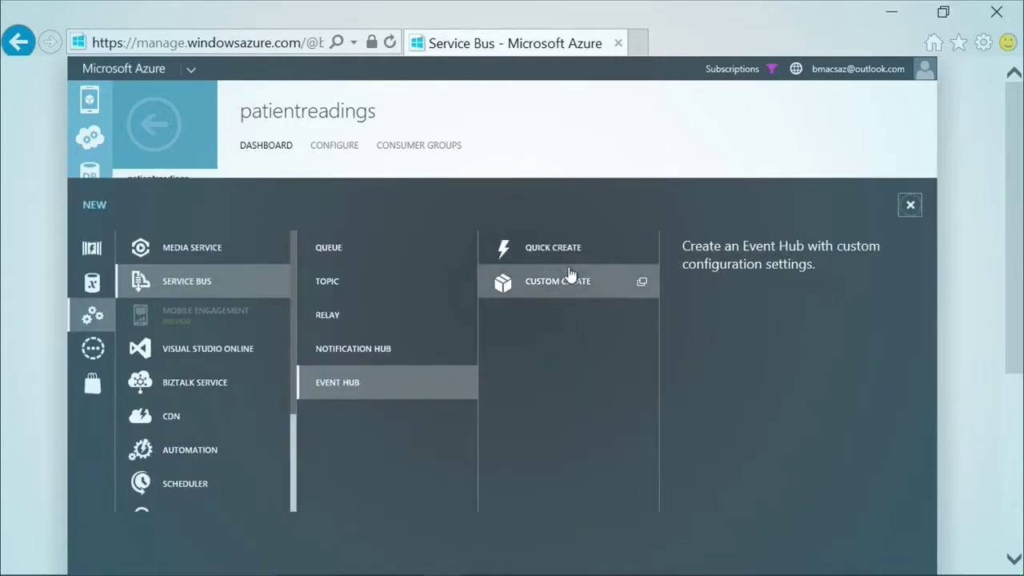
- Custom-create an Event Hub named mvademo in the Central US region
{"action": "left_click", "coordinate": [571, 284]}
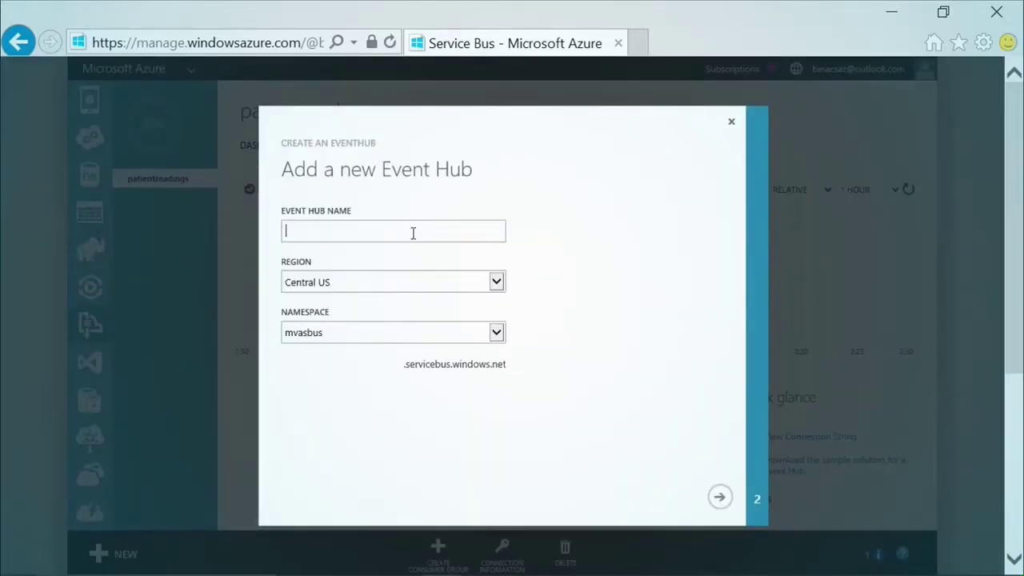
{"action": "type", "text": "mvademo"}
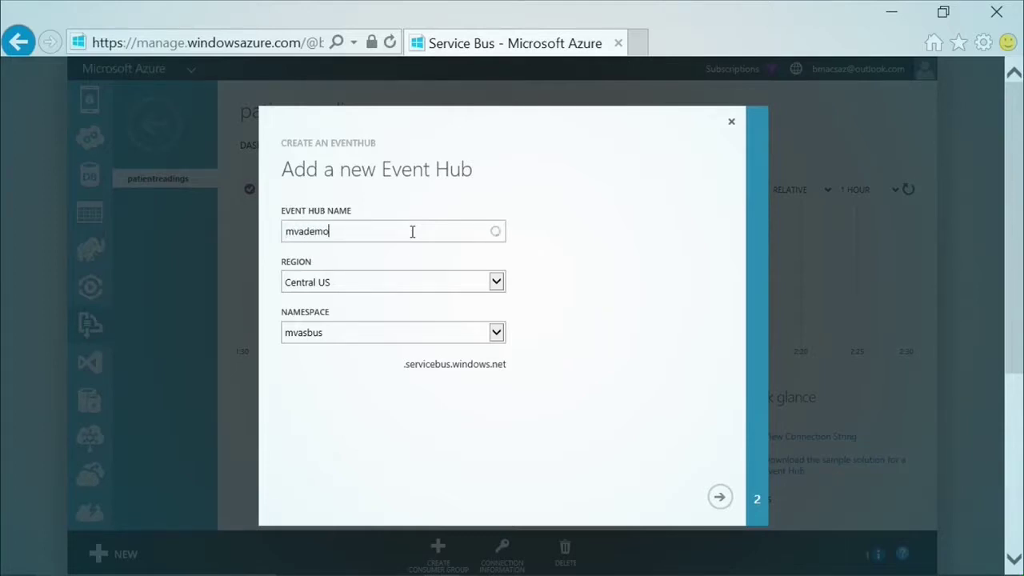
{"action": "left_click", "coordinate": [414, 283]}
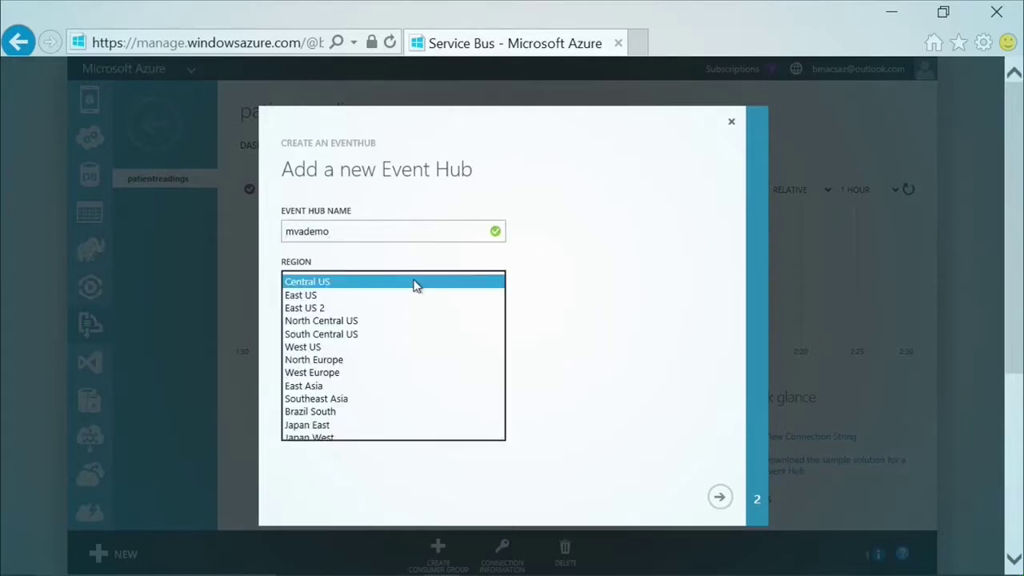
{"action": "left_click", "coordinate": [414, 283]}
{"action": "left_click", "coordinate": [414, 283]}
{"action": "left_click", "coordinate": [415, 283]}
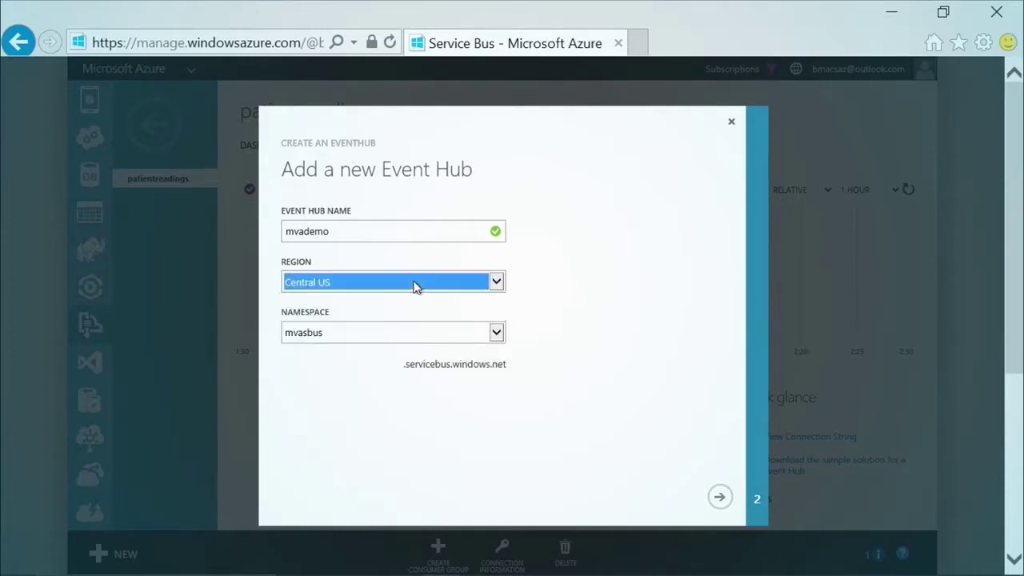
{"action": "left_click", "coordinate": [719, 497]}
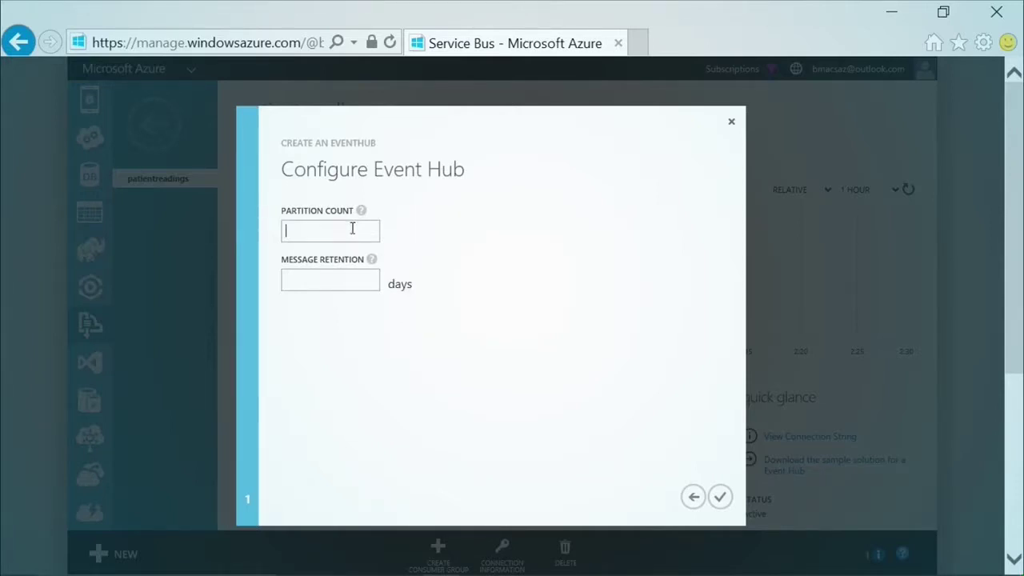
- Set the event hub's partition count to 32 and message retention to 3 days
{"action": "mouse_move", "coordinate": [361, 216]}
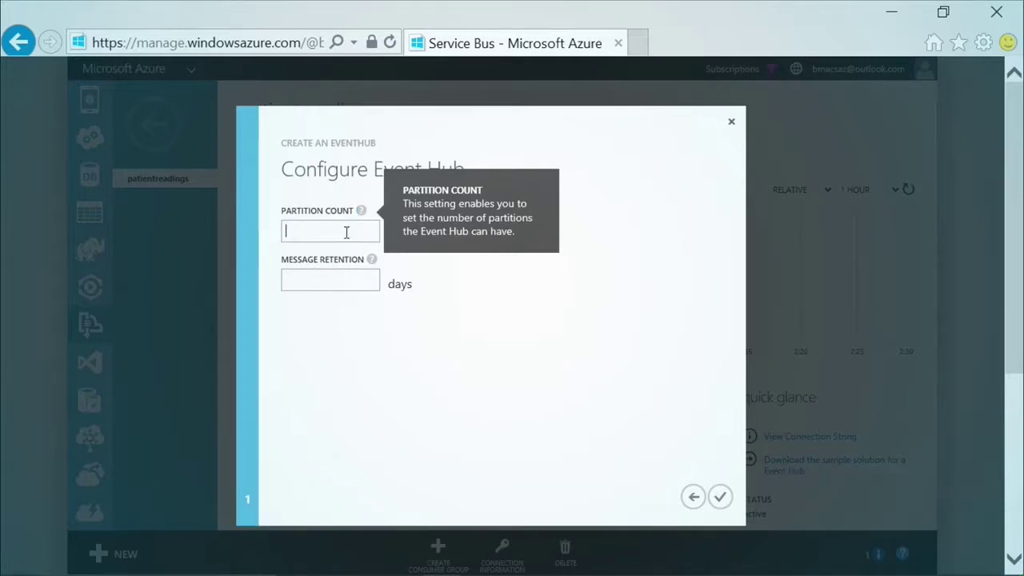
{"action": "type", "text": "8"}
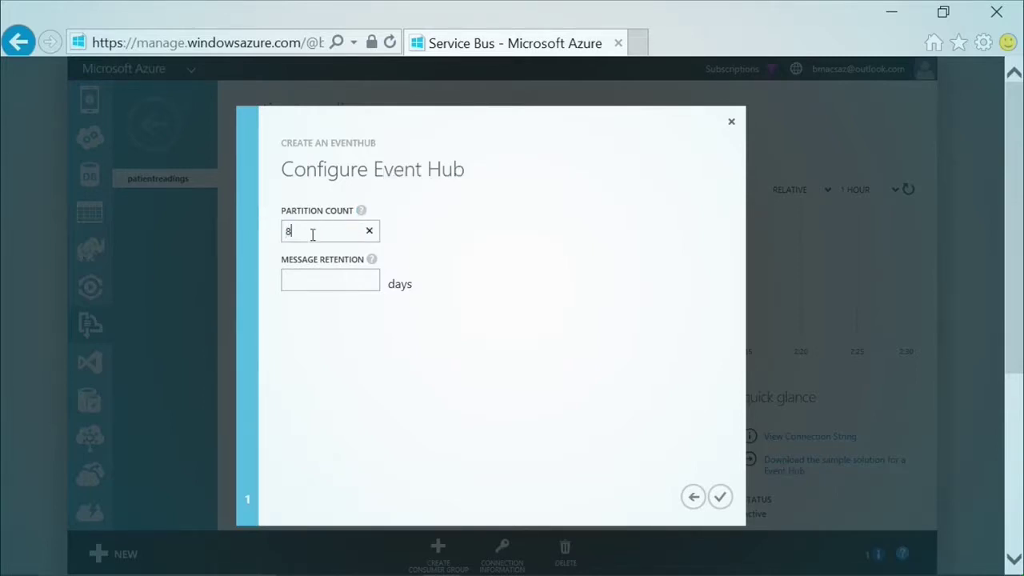
{"action": "left_click_drag", "start_coordinate": [286, 231], "coordinate": [343, 240]}
{"action": "type", "text": "32"}
{"action": "type", "text": "3"}
{"action": "left_click", "coordinate": [731, 122]}
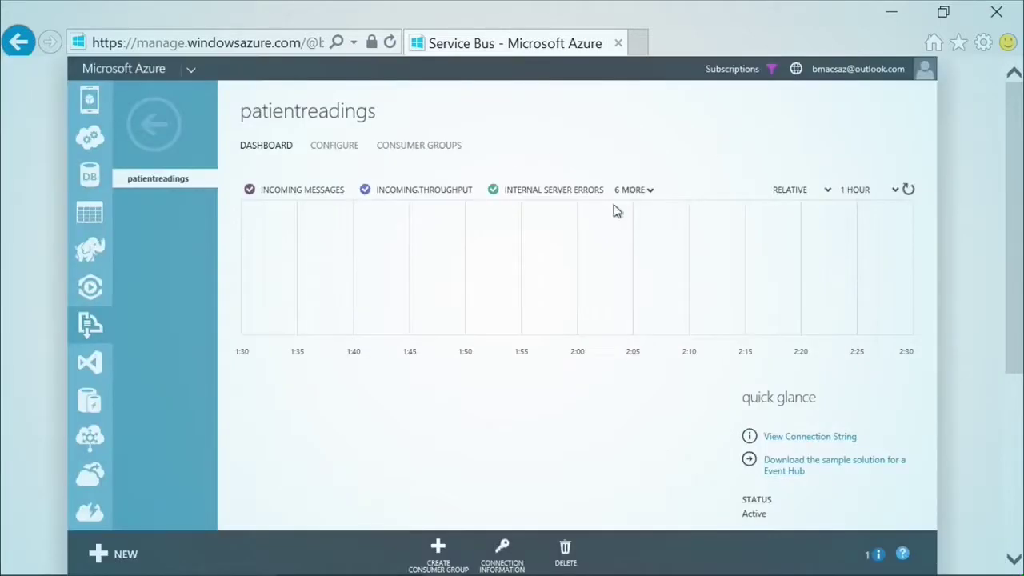
{"action": "left_click", "coordinate": [347, 152]}
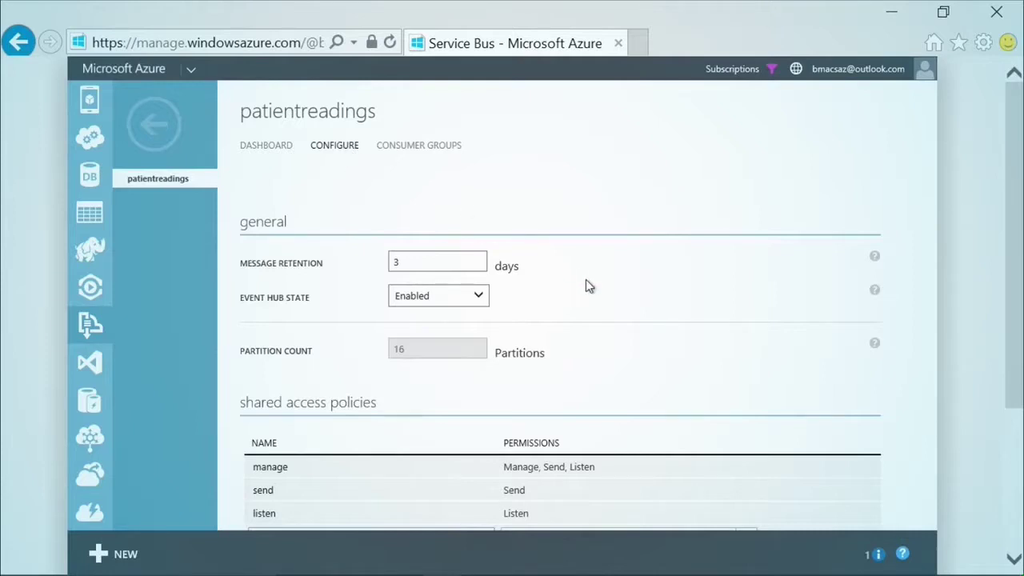
{"action": "left_click", "coordinate": [446, 264]}
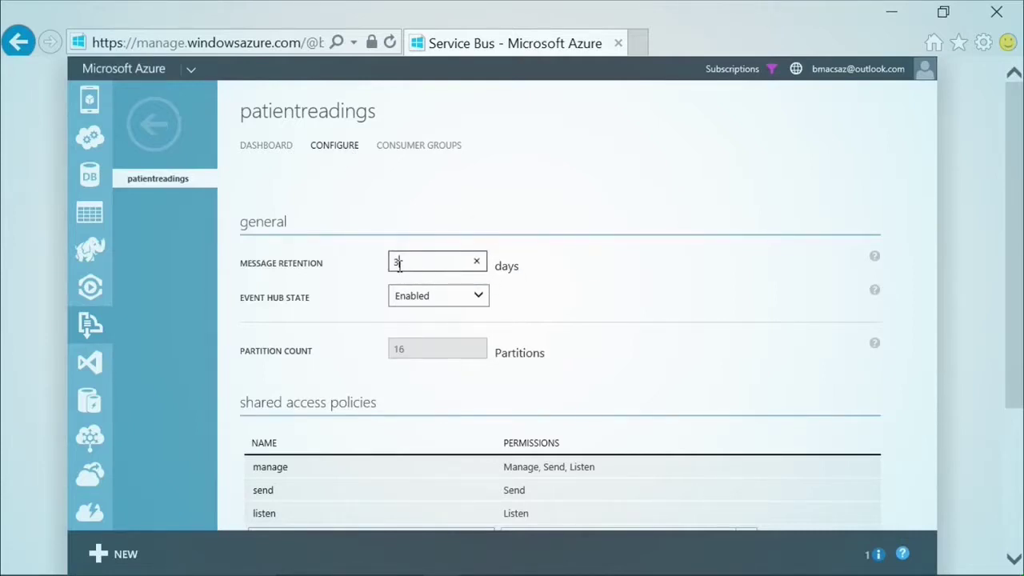
{"action": "left_click", "coordinate": [428, 357]}
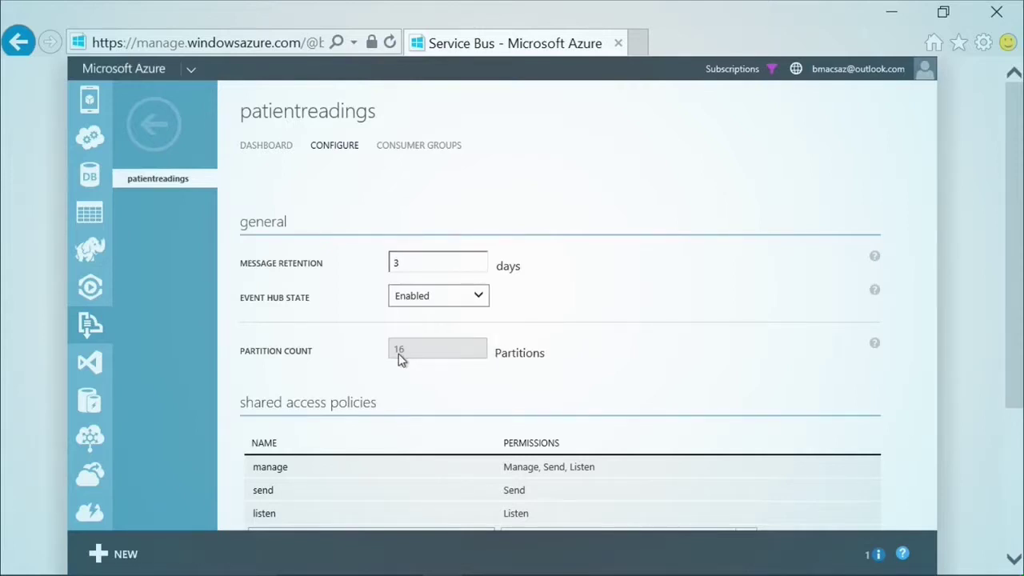
{"action": "scroll", "coordinate": [639, 360], "scroll_direction": "down", "scroll_amount": 3}
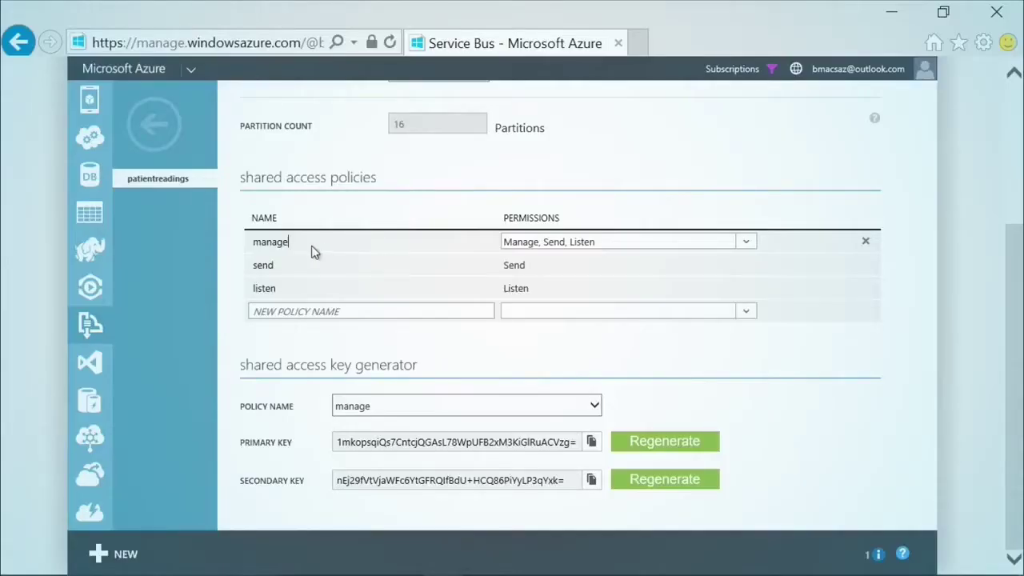
{"action": "left_click", "coordinate": [353, 313]}
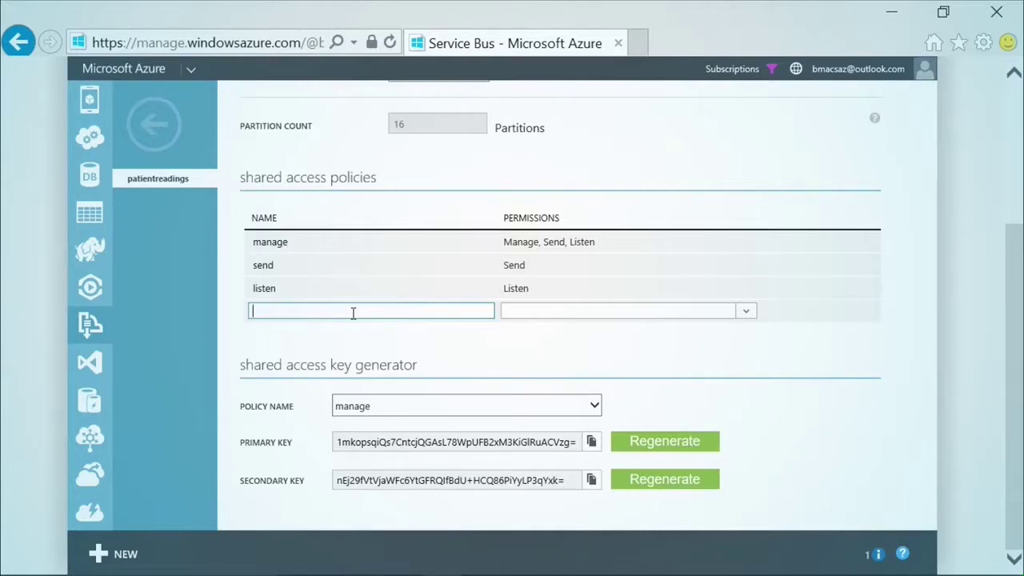
{"action": "type", "text": "demo"}
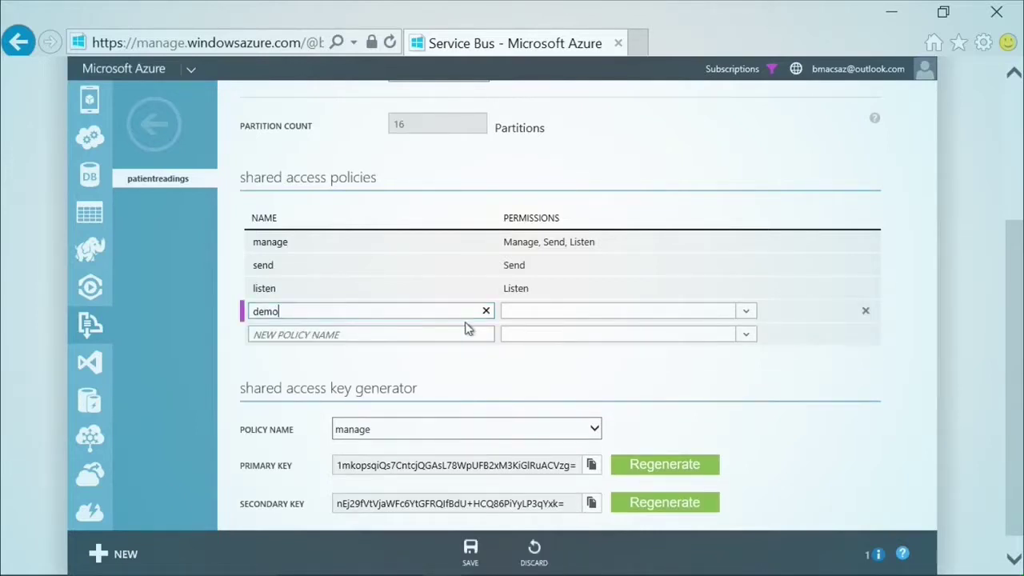
{"action": "left_click", "coordinate": [746, 312]}
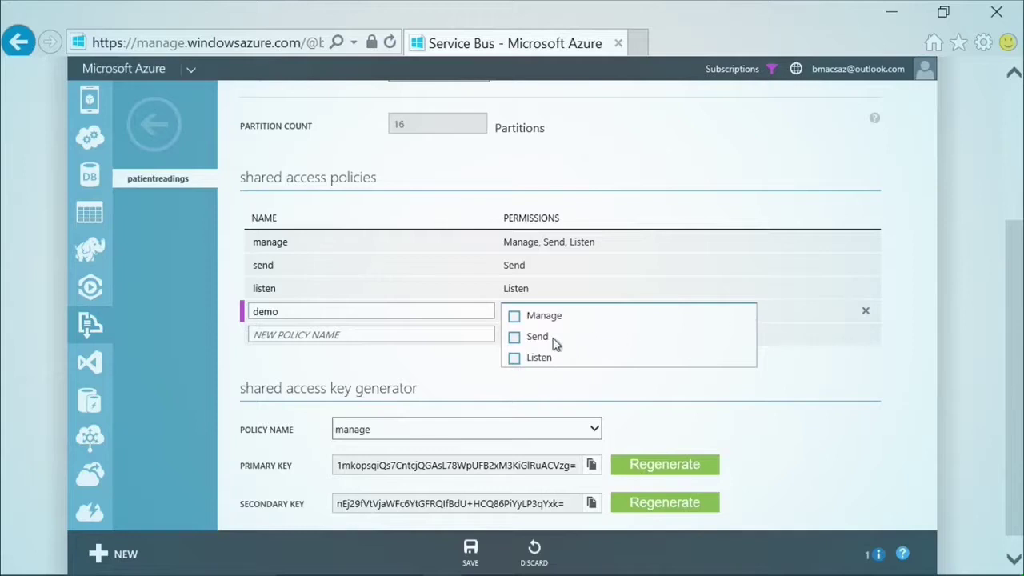
{"action": "left_click", "coordinate": [516, 339]}
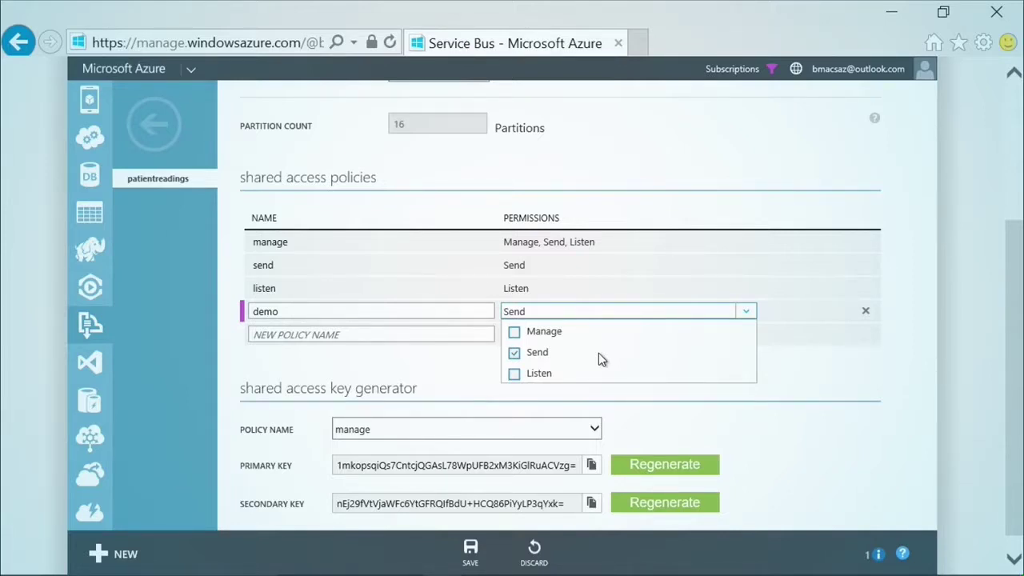
{"action": "left_click", "coordinate": [865, 311]}
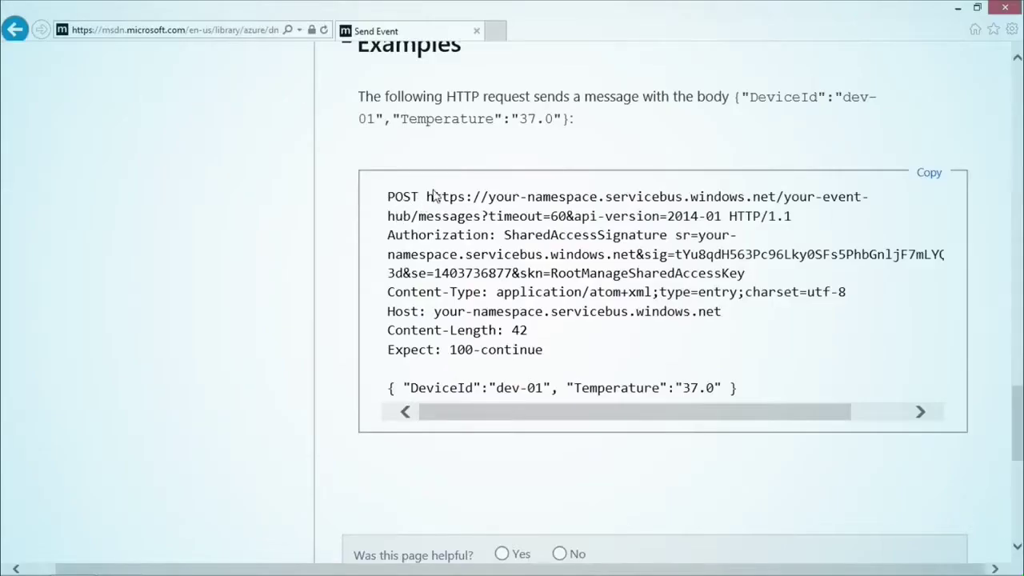
- Select the Send Event example's POST URL, SharedAccessSignature header and JSON body line
{"action": "left_click_drag", "start_coordinate": [427, 199], "coordinate": [724, 335]}
{"action": "left_click_drag", "start_coordinate": [773, 390], "coordinate": [379, 393]}
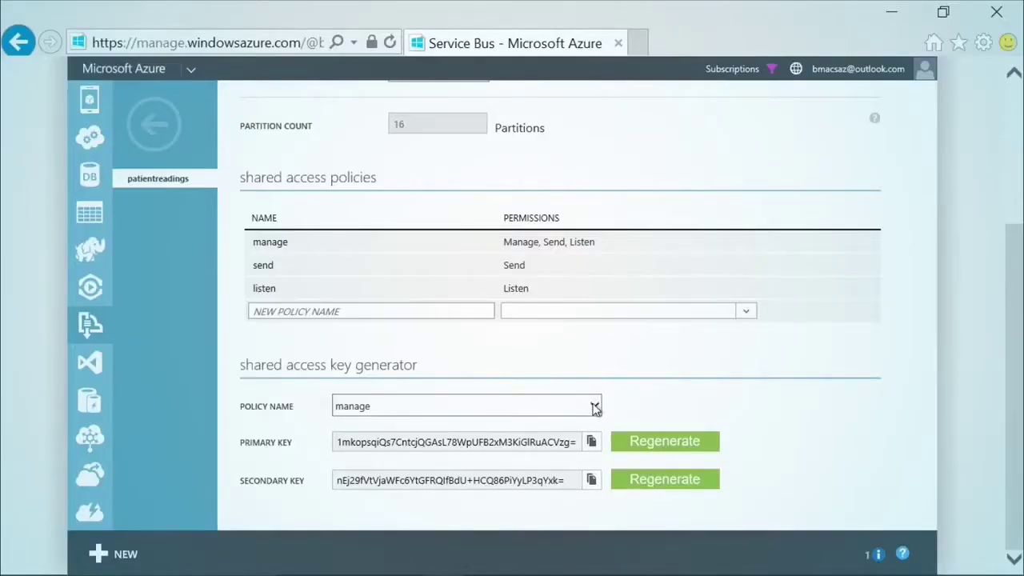
- Switch the shared access key generator's policy to send, then to listen
{"action": "left_click", "coordinate": [595, 408]}
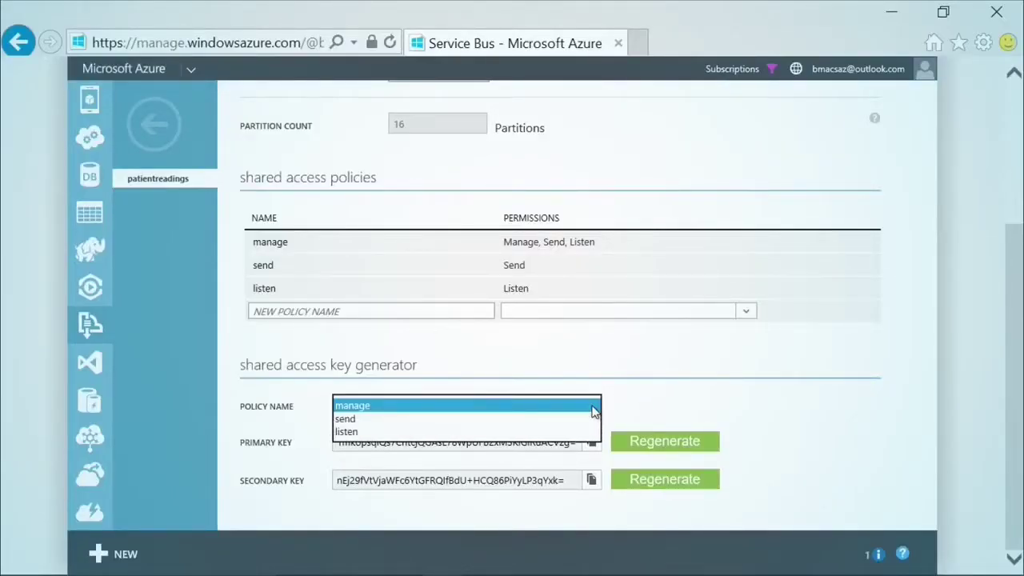
{"action": "left_click", "coordinate": [503, 421]}
{"action": "left_click", "coordinate": [558, 418]}
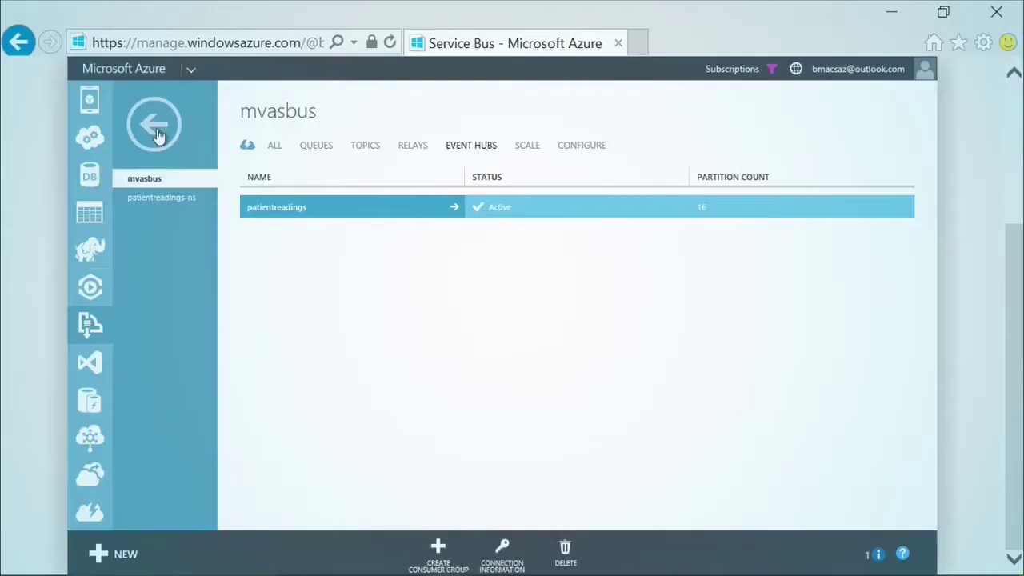
- Go back from the service bus namespaces to the list of Stream Analytics jobs
{"action": "left_click", "coordinate": [155, 130]}
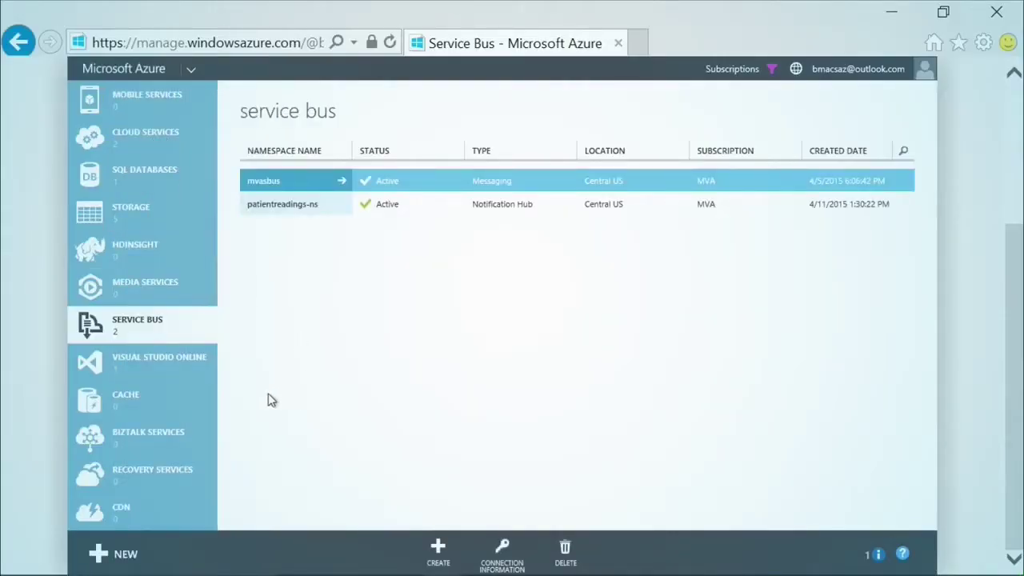
{"action": "scroll", "coordinate": [216, 396], "scroll_direction": "down", "scroll_amount": 5}
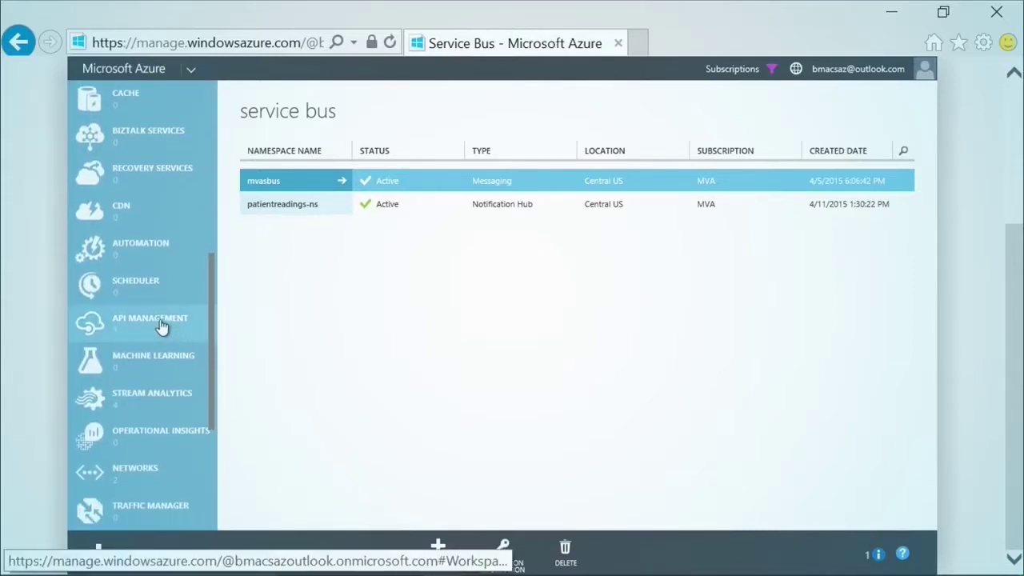
{"action": "left_click", "coordinate": [160, 327]}
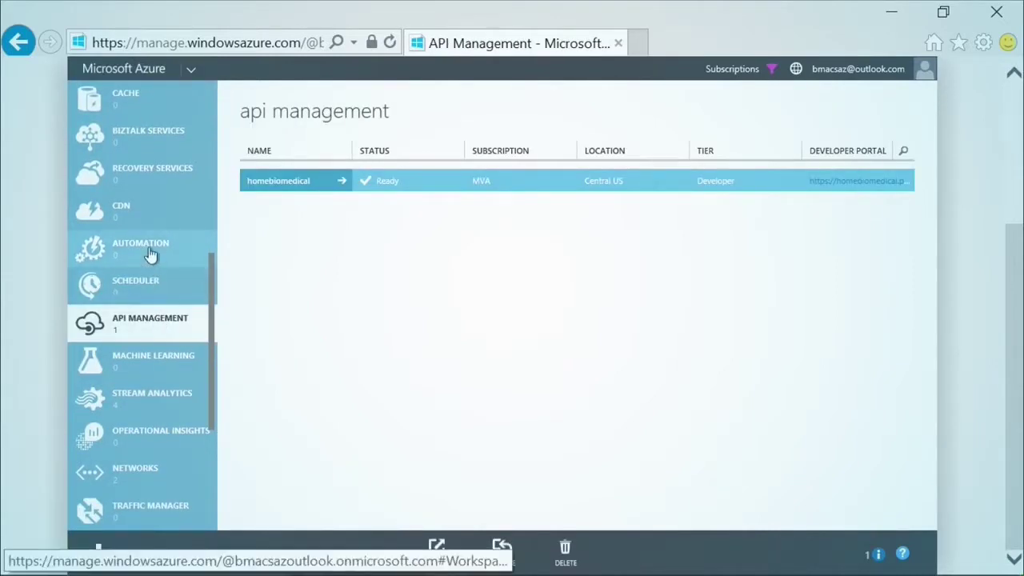
{"action": "left_click", "coordinate": [174, 398]}
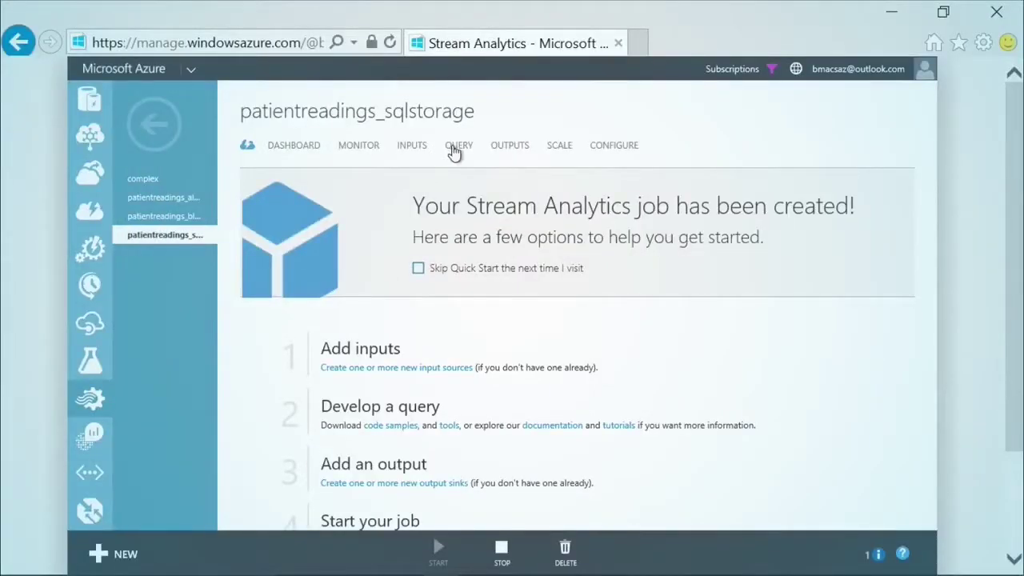
- Review the sqlstorage job's Event Hub input, SQL Database output and query
{"action": "left_click", "coordinate": [411, 150]}
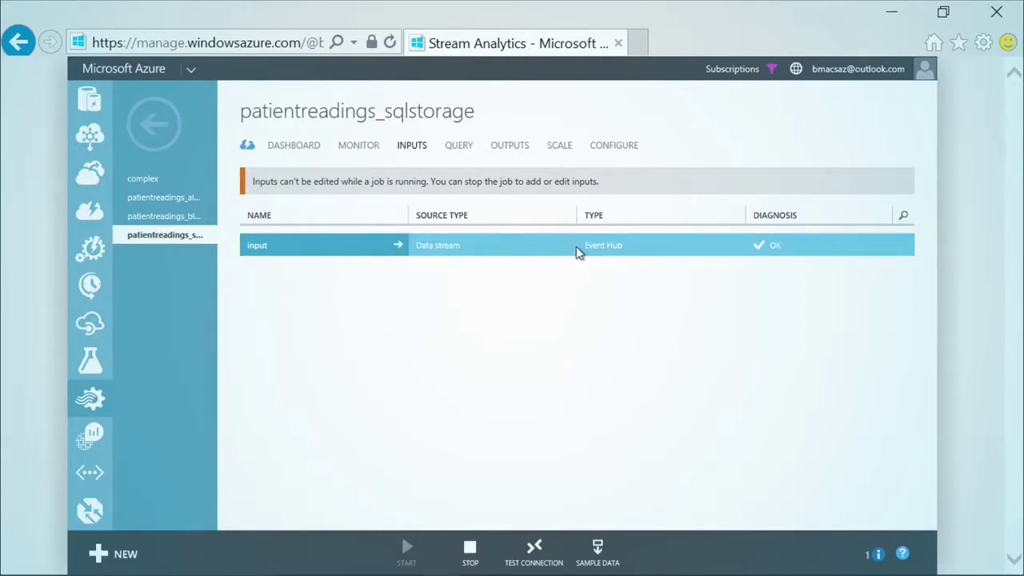
{"action": "left_click", "coordinate": [512, 149]}
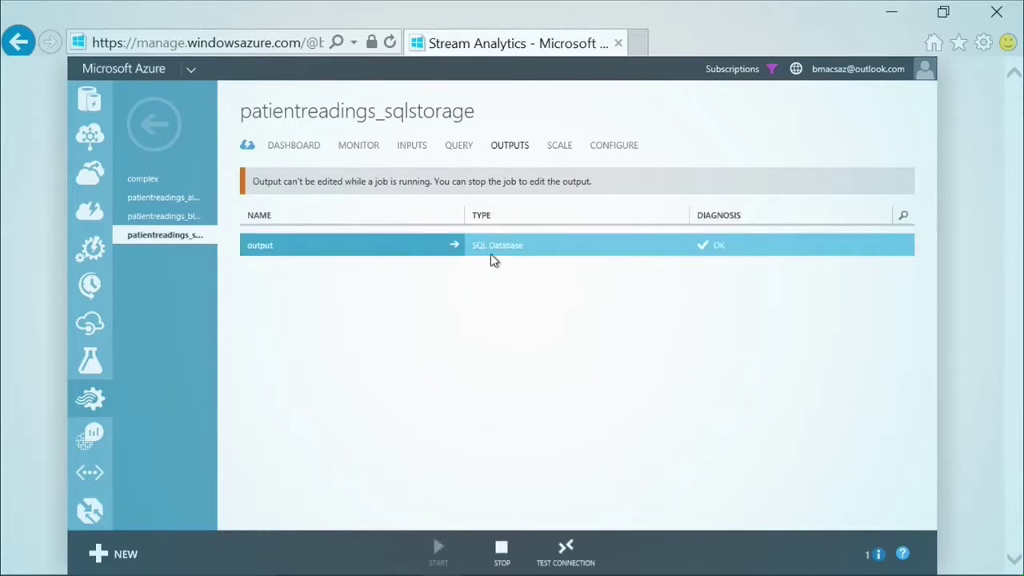
{"action": "left_click", "coordinate": [458, 150]}
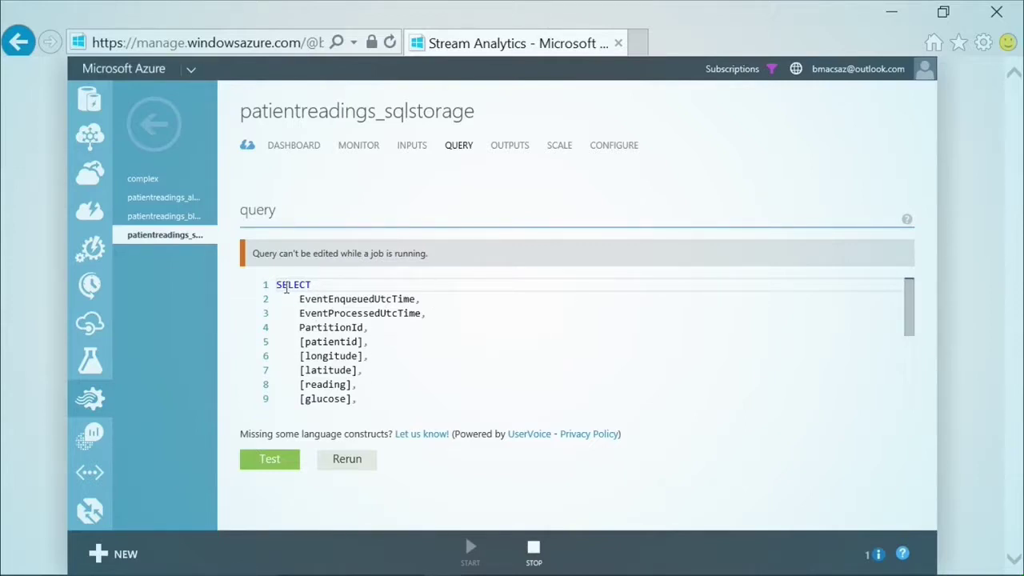
- Highlight the query's selected fields, INTO output and FROM input, then open patientreadings_blobstorage
{"action": "left_click_drag", "start_coordinate": [276, 284], "coordinate": [384, 382]}
{"action": "left_click", "coordinate": [385, 370]}
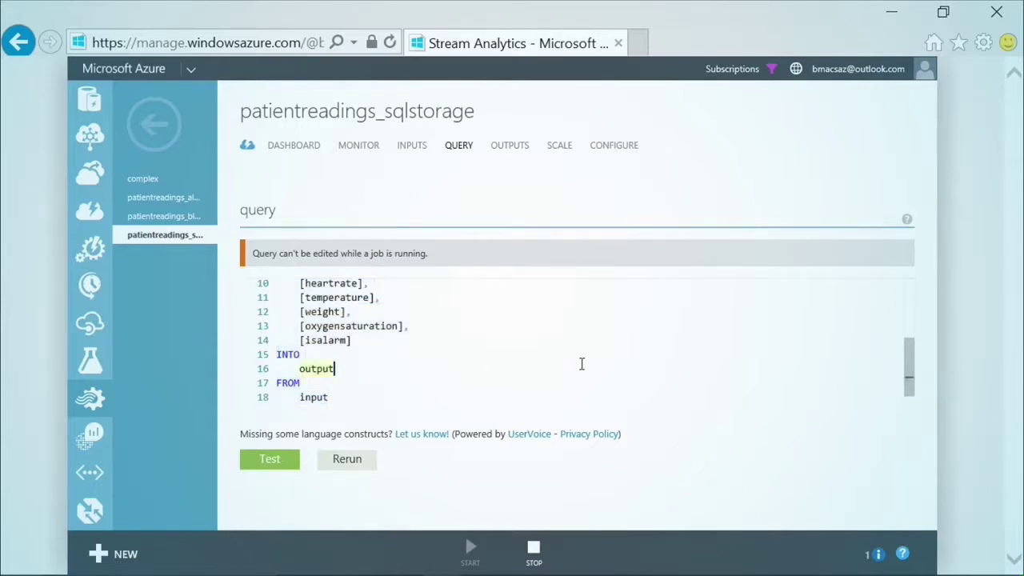
{"action": "left_click_drag", "start_coordinate": [909, 361], "coordinate": [906, 300]}
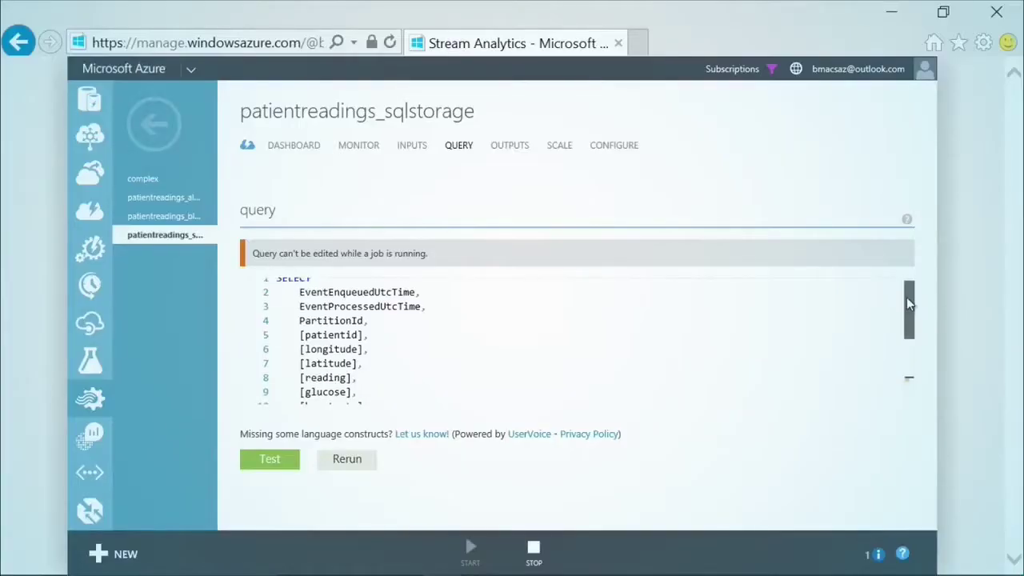
{"action": "left_click_drag", "start_coordinate": [906, 297], "coordinate": [905, 361]}
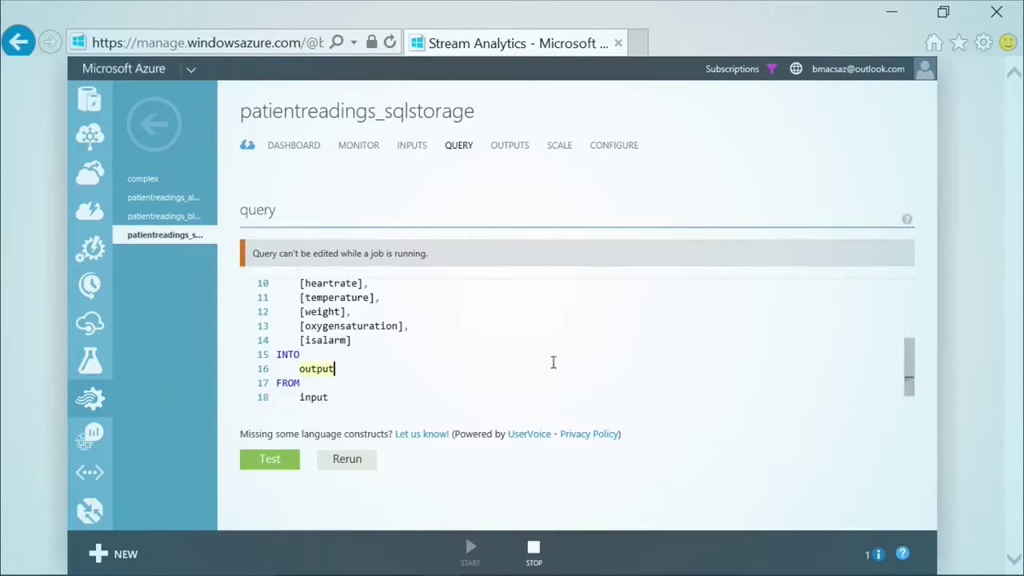
{"action": "double_click", "coordinate": [312, 398]}
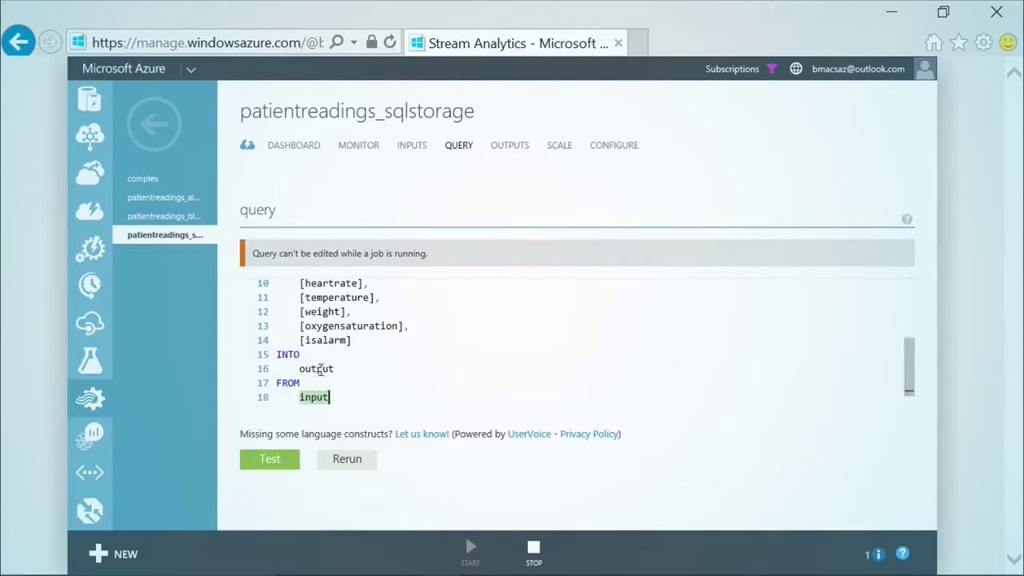
{"action": "double_click", "coordinate": [318, 369]}
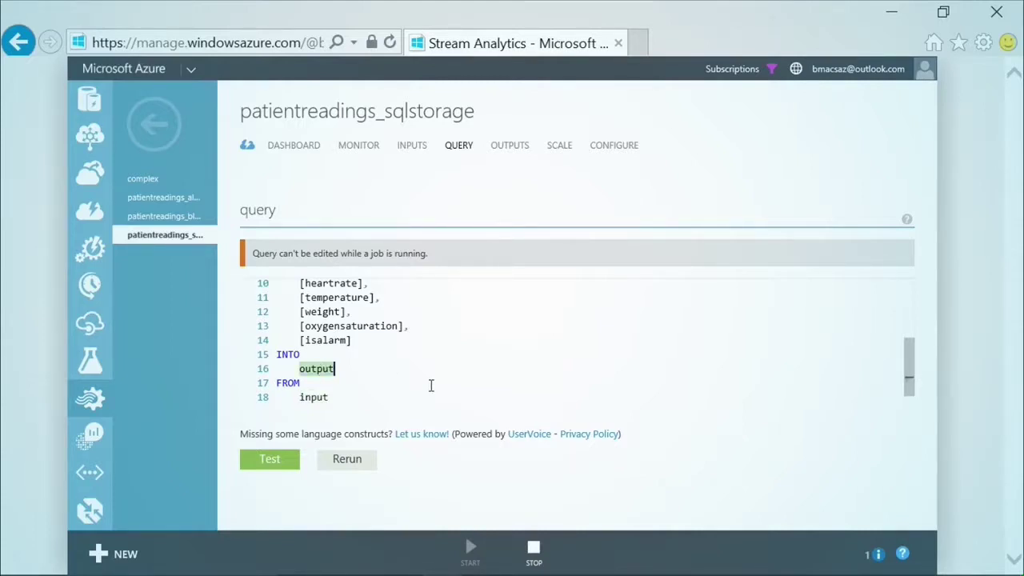
{"action": "left_click", "coordinate": [190, 219]}
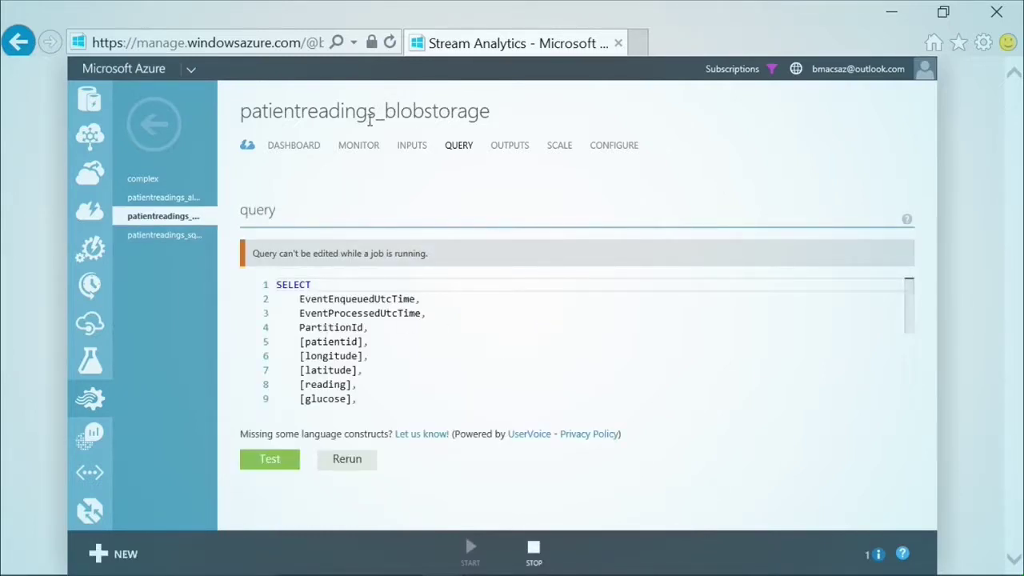
{"action": "left_click_drag", "start_coordinate": [906, 289], "coordinate": [910, 365]}
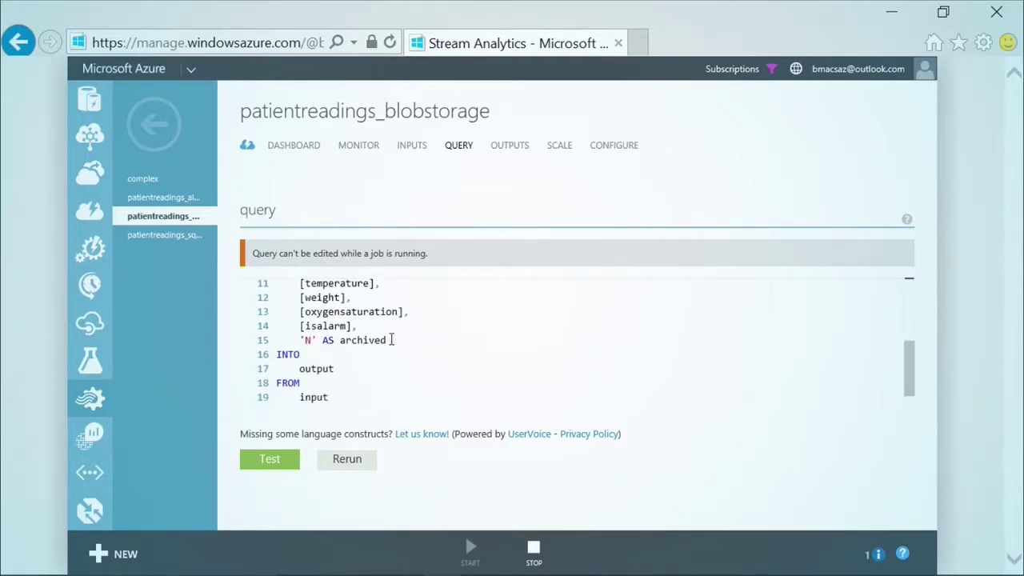
{"action": "left_click_drag", "start_coordinate": [389, 340], "coordinate": [300, 340]}
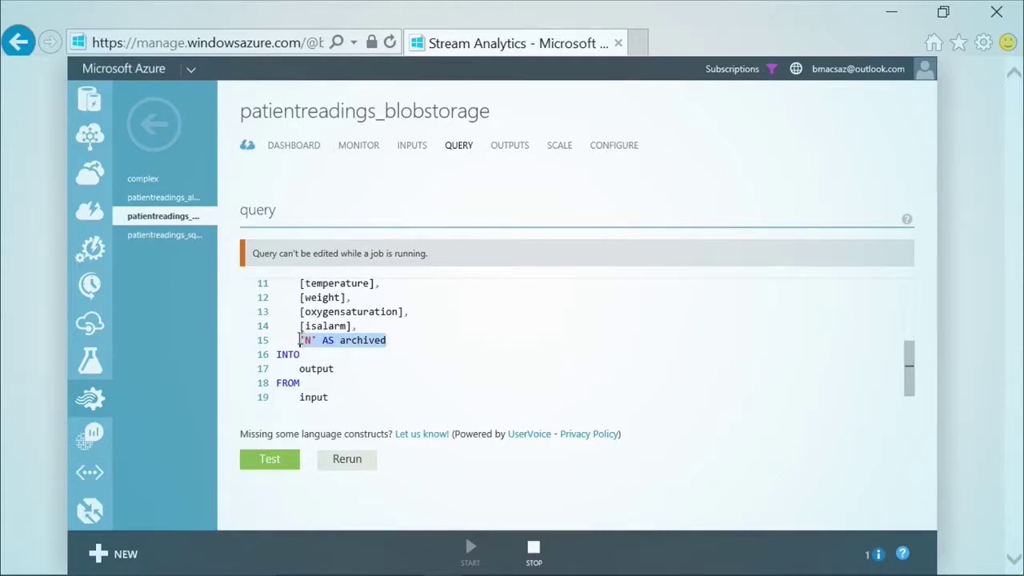
{"action": "left_click", "coordinate": [342, 340]}
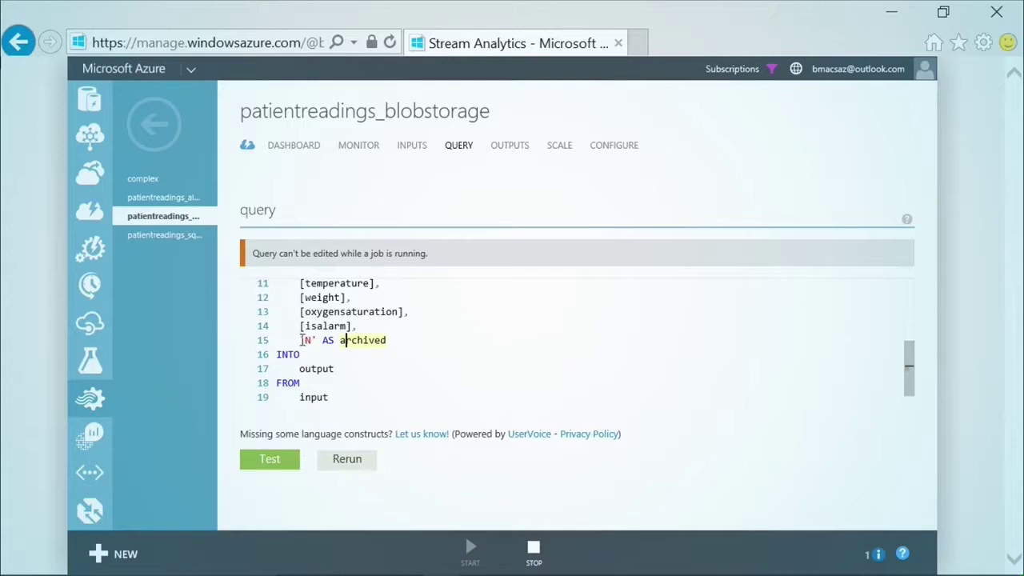
{"action": "left_click_drag", "start_coordinate": [300, 340], "coordinate": [312, 340]}
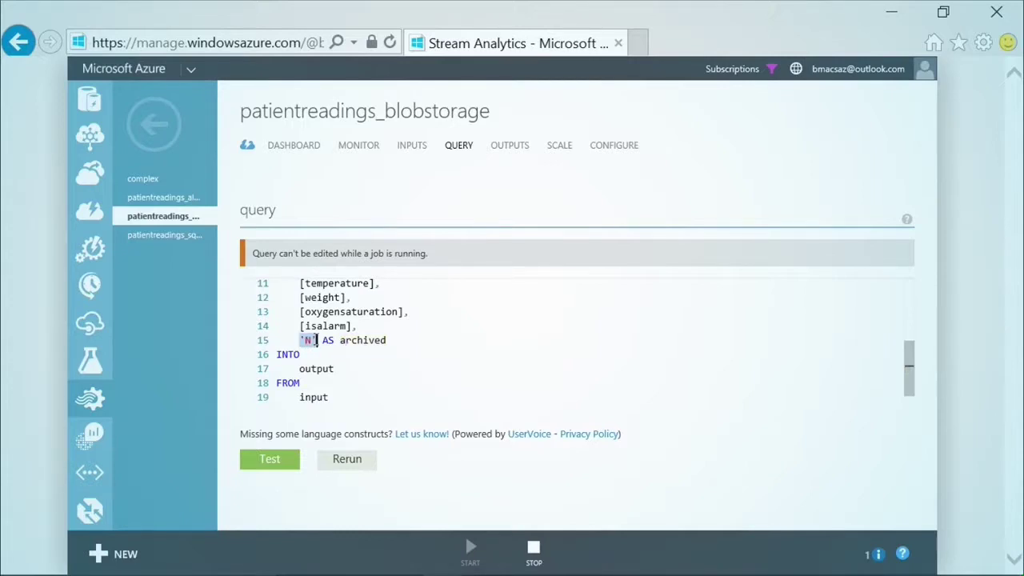
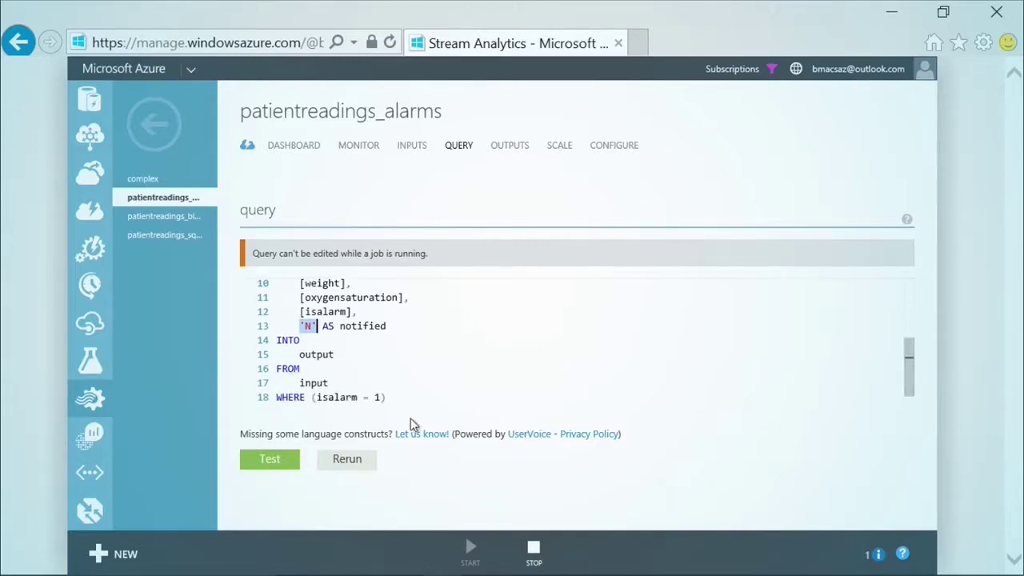
- Highlight the isalarm = 1 filter value in the complex job's query
{"action": "left_click_drag", "start_coordinate": [388, 398], "coordinate": [364, 400]}
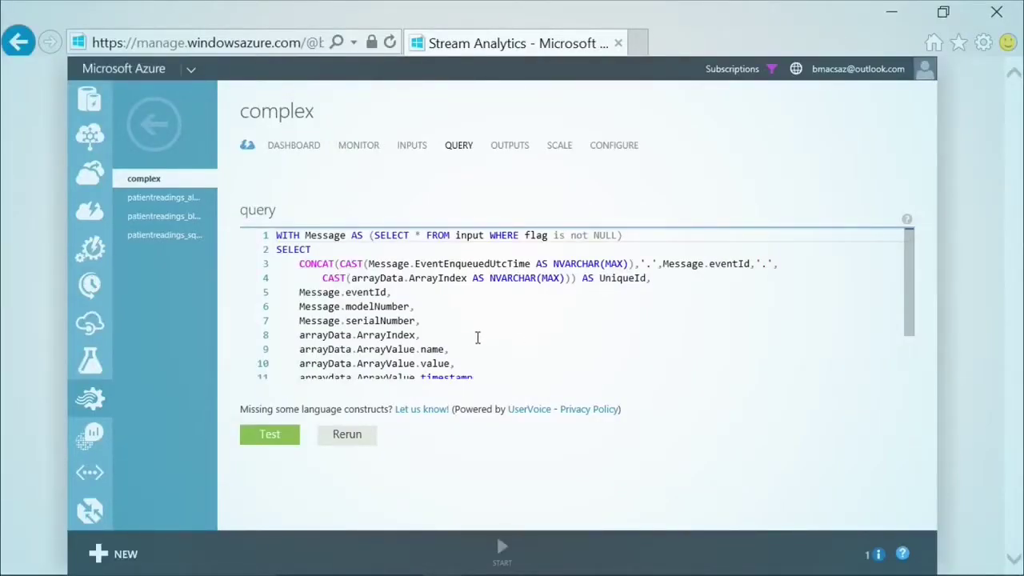
{"action": "double_click", "coordinate": [328, 235]}
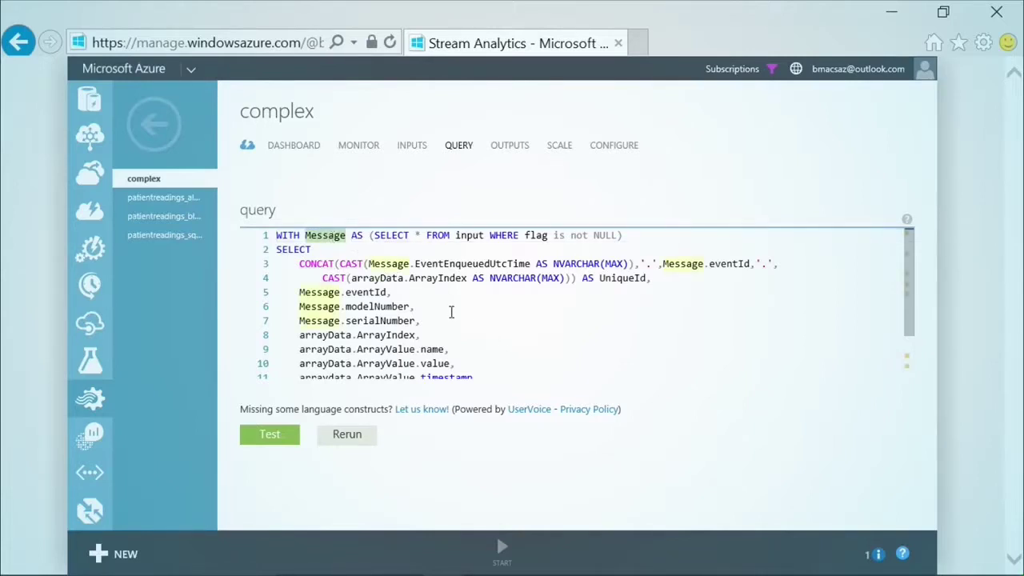
{"action": "left_click", "coordinate": [421, 320]}
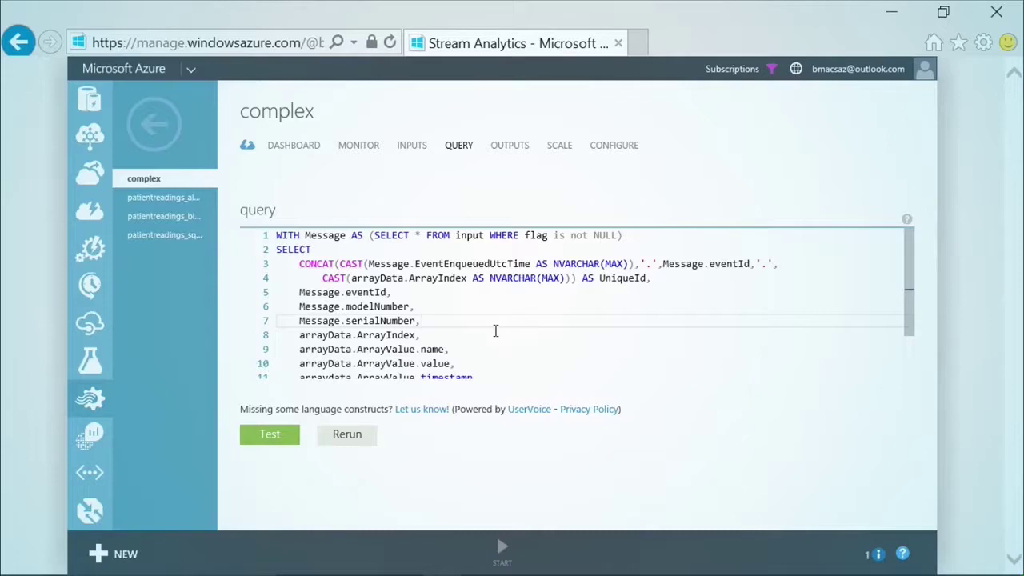
{"action": "left_click_drag", "start_coordinate": [375, 235], "coordinate": [547, 236]}
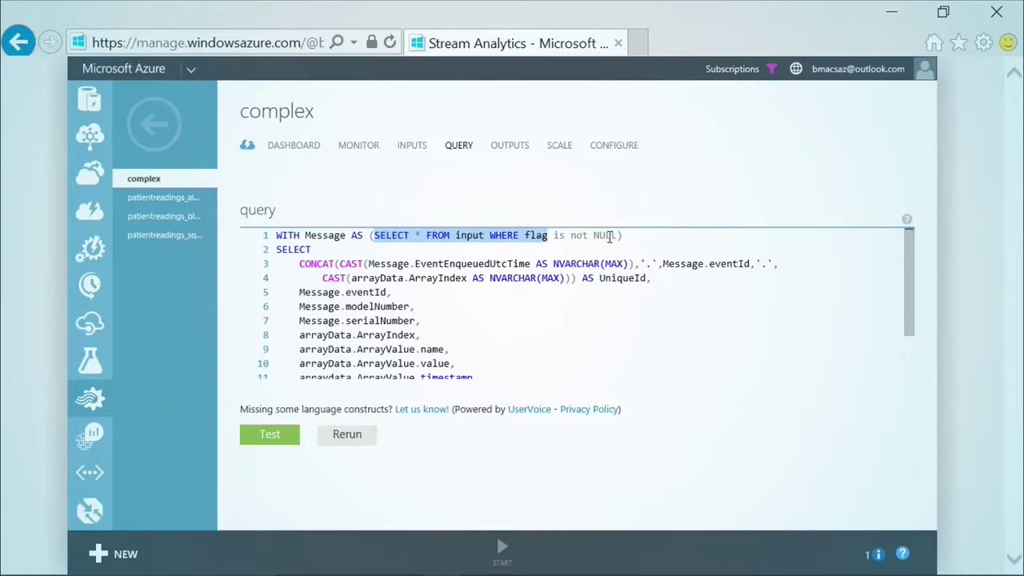
{"action": "left_click", "coordinate": [540, 236]}
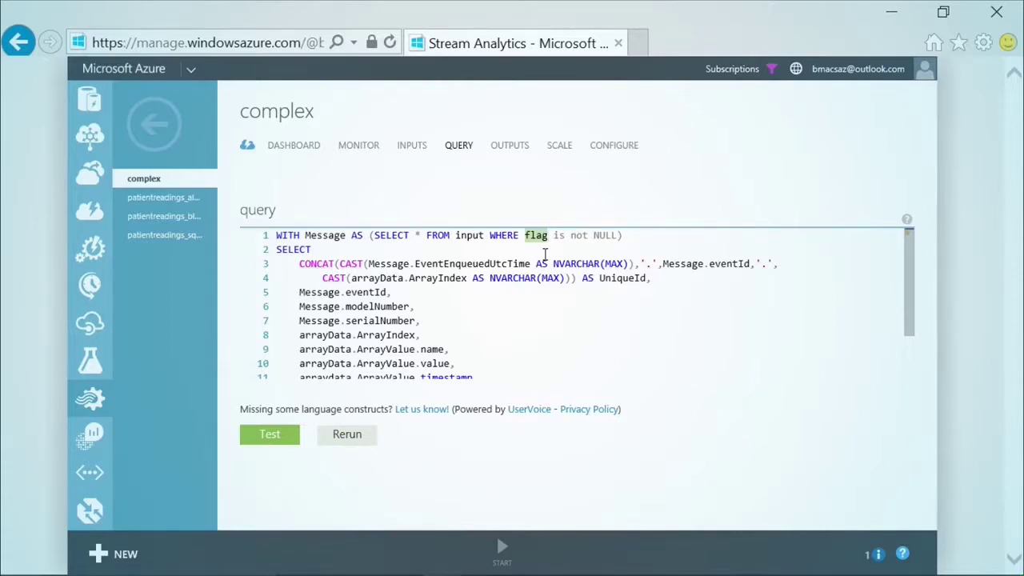
{"action": "left_click_drag", "start_coordinate": [651, 279], "coordinate": [275, 264]}
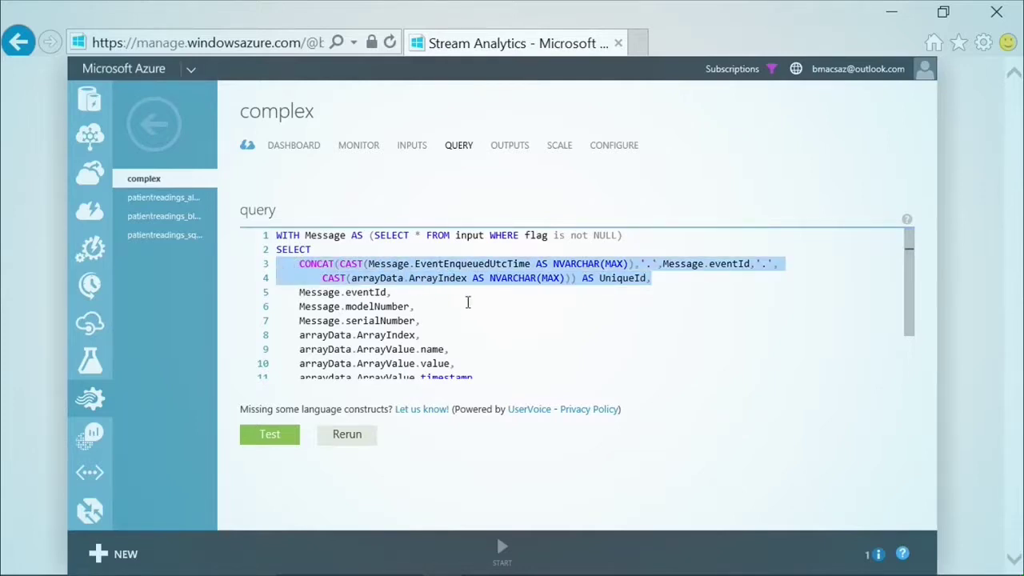
{"action": "left_click", "coordinate": [468, 294]}
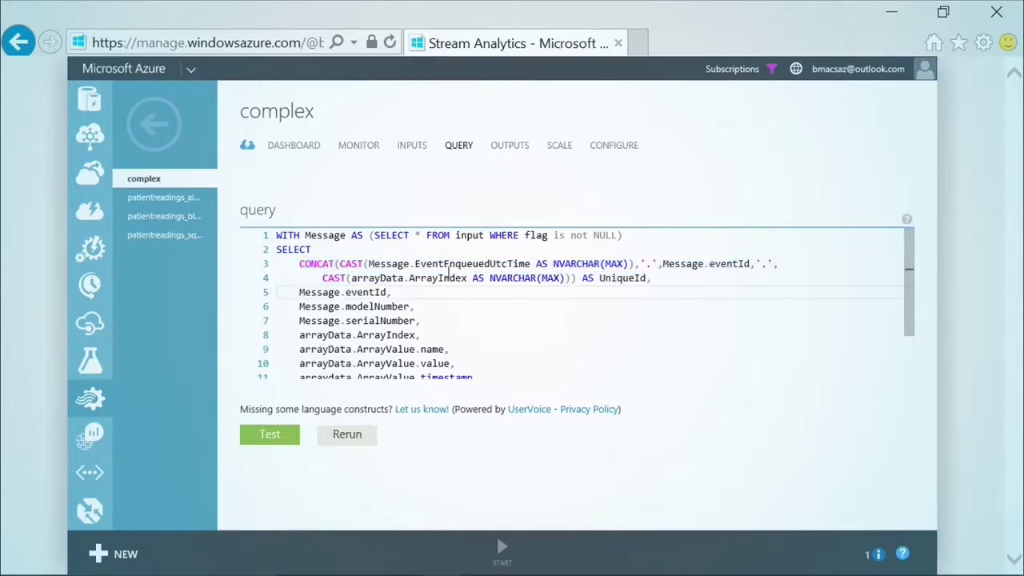
{"action": "double_click", "coordinate": [437, 277]}
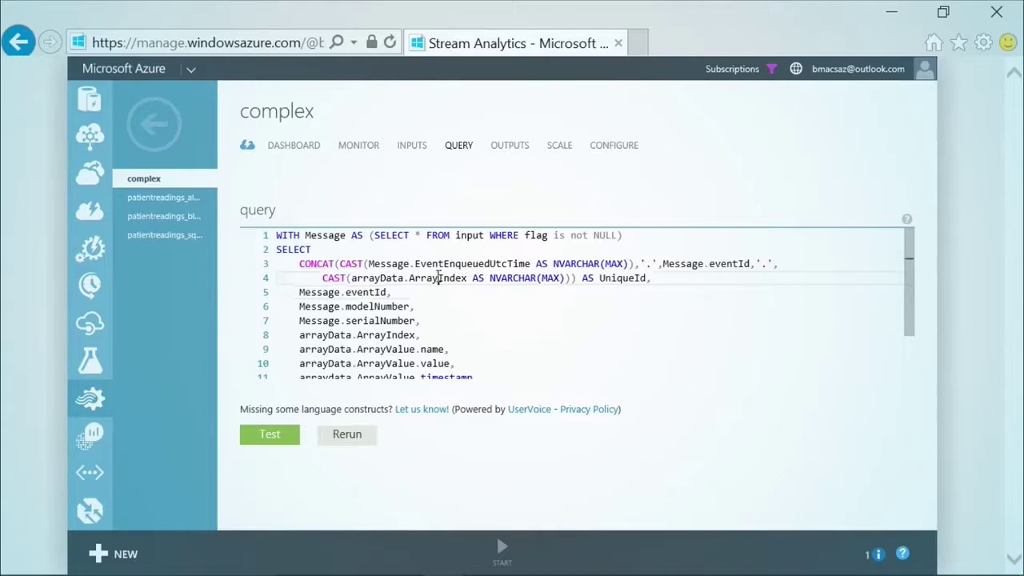
{"action": "left_click", "coordinate": [645, 278]}
{"action": "left_click_drag", "start_coordinate": [644, 277], "coordinate": [599, 278]}
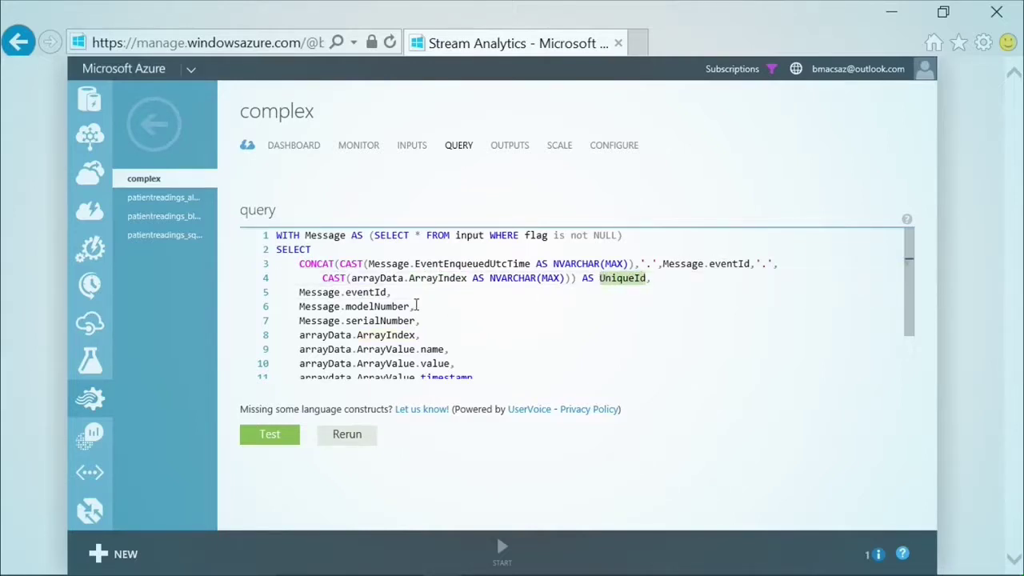
{"action": "left_click_drag", "start_coordinate": [420, 320], "coordinate": [293, 292]}
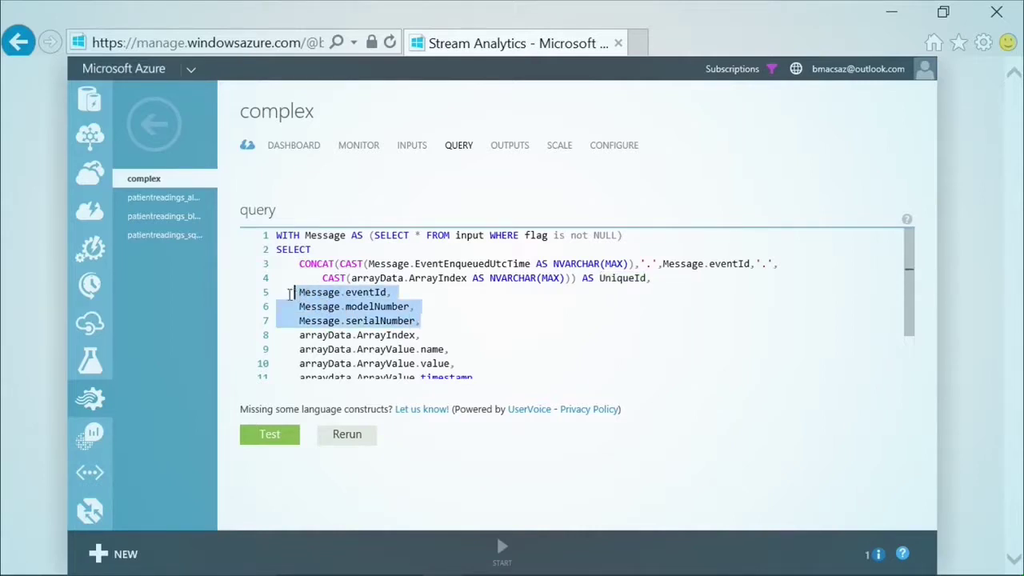
{"action": "left_click", "coordinate": [357, 320]}
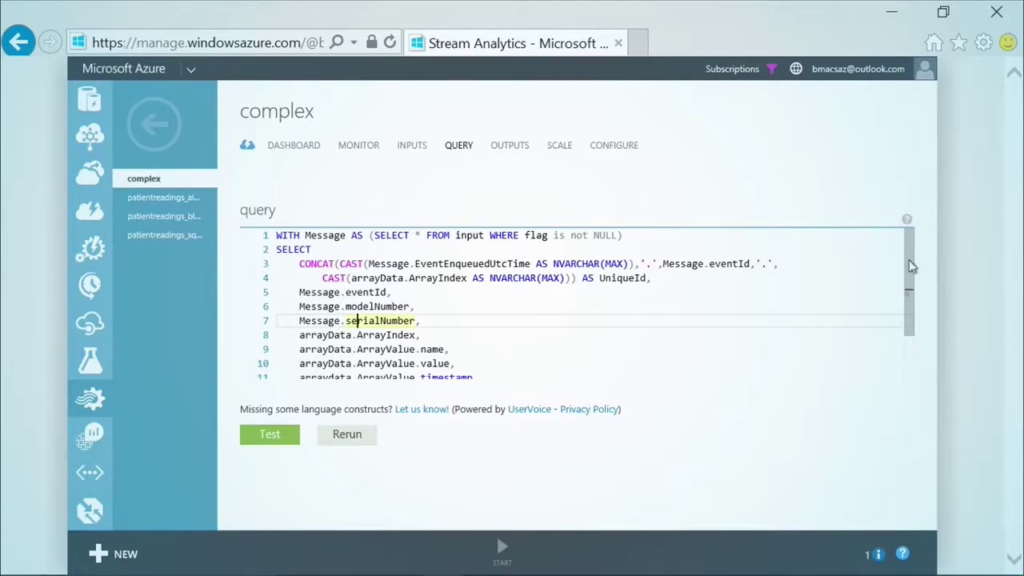
{"action": "left_click_drag", "start_coordinate": [907, 250], "coordinate": [915, 324]}
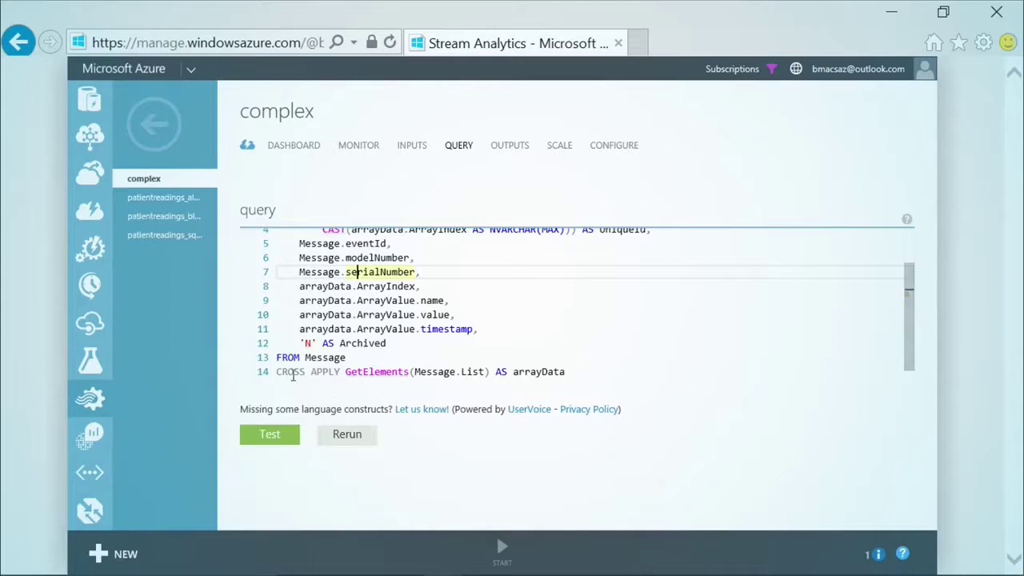
{"action": "left_click_drag", "start_coordinate": [278, 373], "coordinate": [491, 372]}
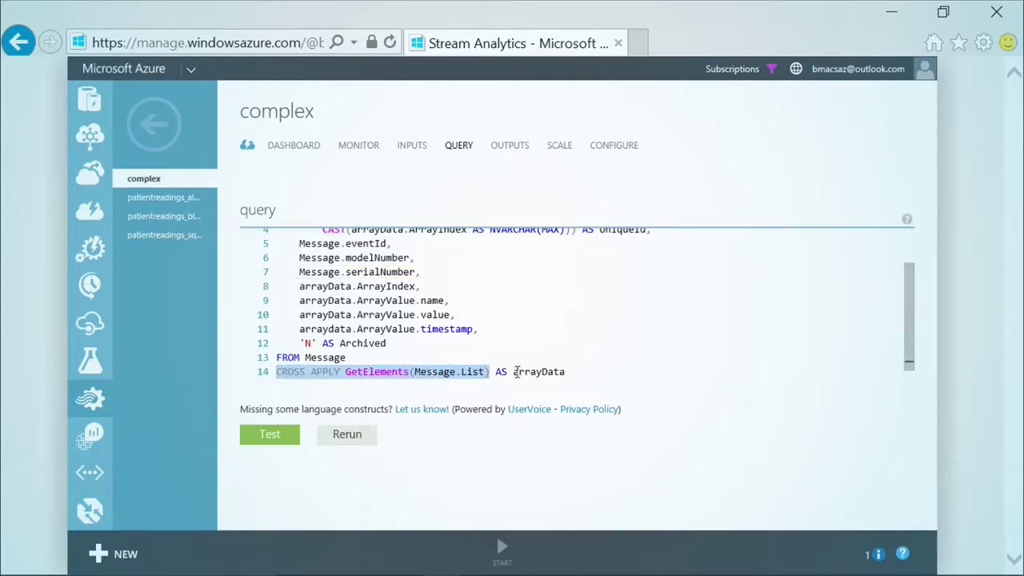
{"action": "left_click", "coordinate": [516, 372]}
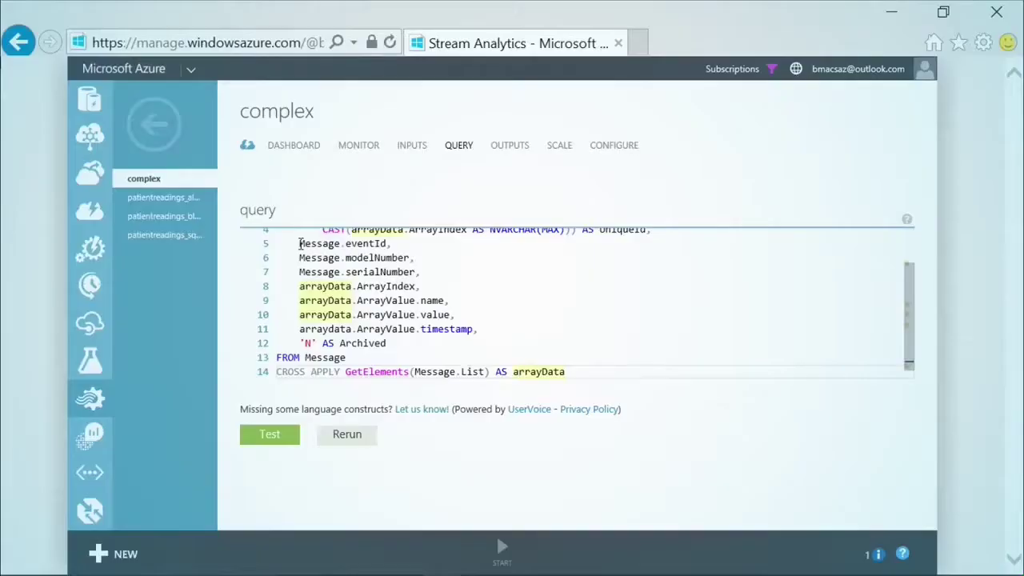
- Highlight the Message fields on lines 5–7 and the arrayData fields on lines 8–11
{"action": "left_click_drag", "start_coordinate": [299, 243], "coordinate": [423, 273]}
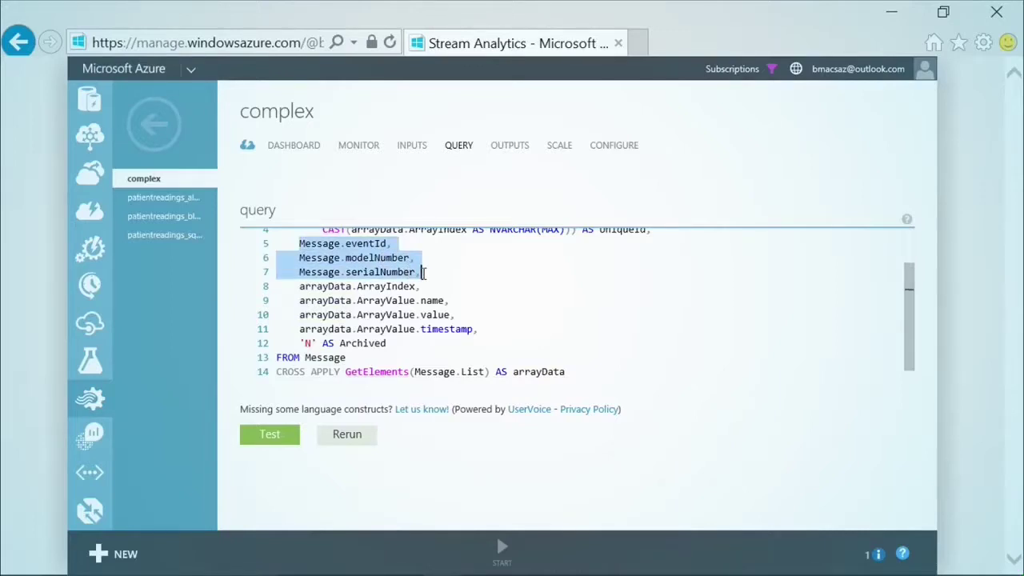
{"action": "left_click_drag", "start_coordinate": [299, 287], "coordinate": [480, 329]}
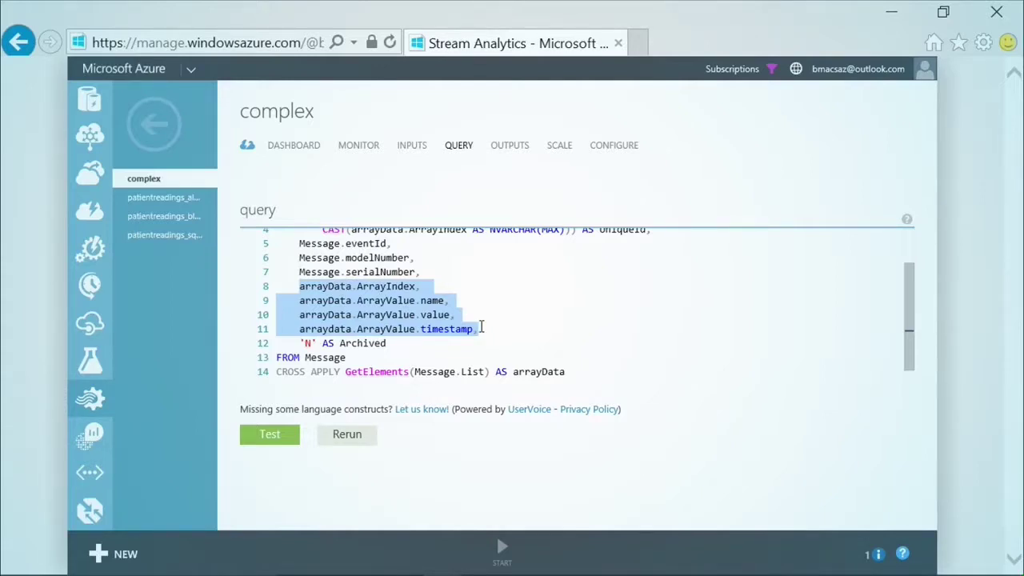
{"action": "left_click", "coordinate": [490, 313]}
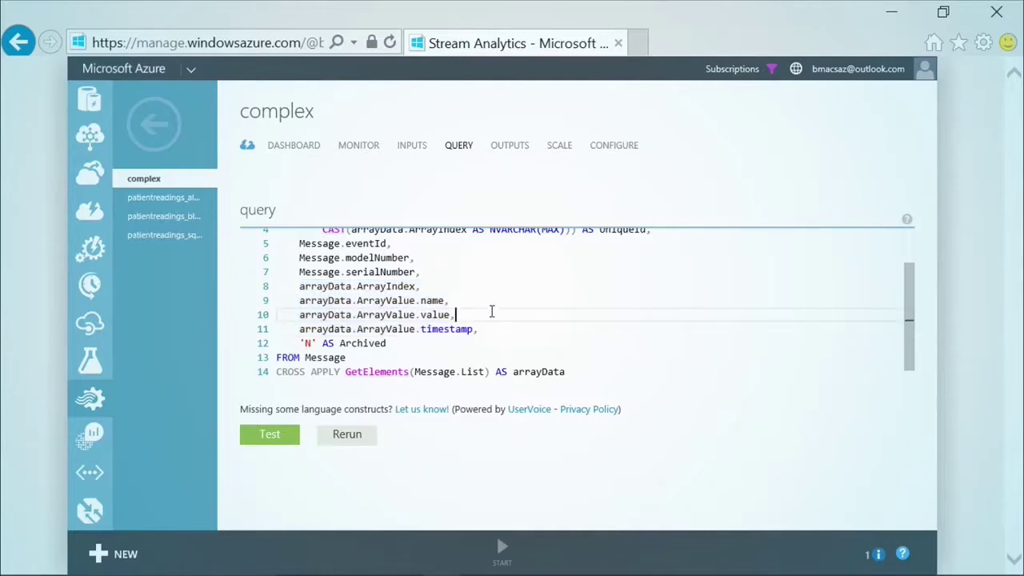
- Return to the Stream Analytics job list, then minimize the browser to the desktop
{"action": "left_click", "coordinate": [158, 128]}
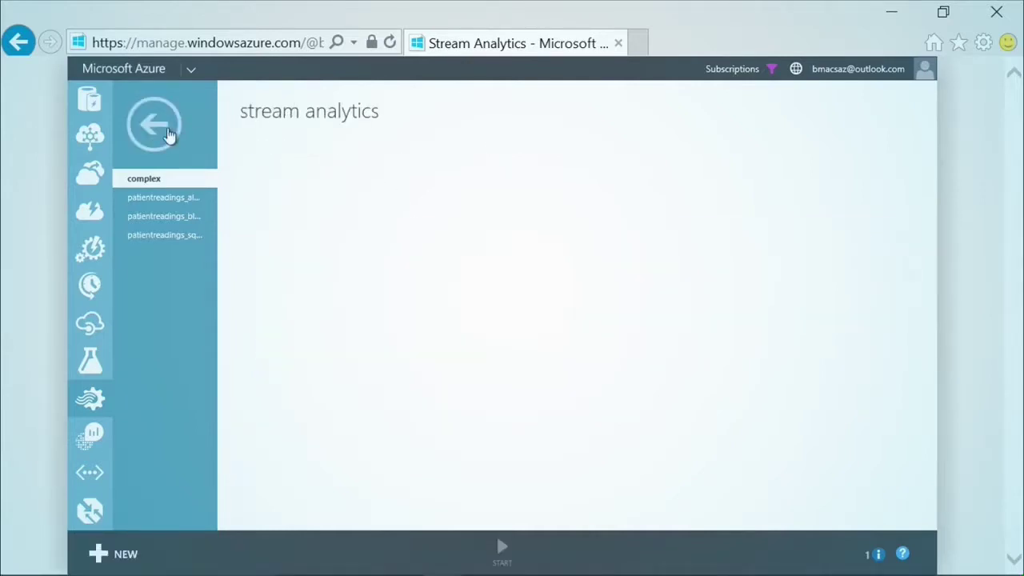
{"action": "left_click", "coordinate": [178, 136]}
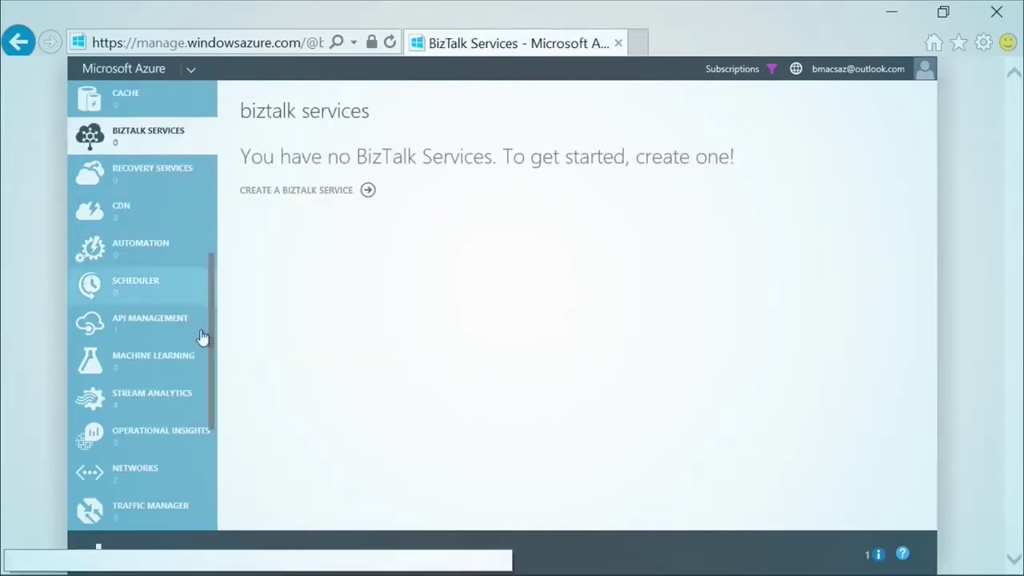
{"action": "left_click", "coordinate": [167, 393]}
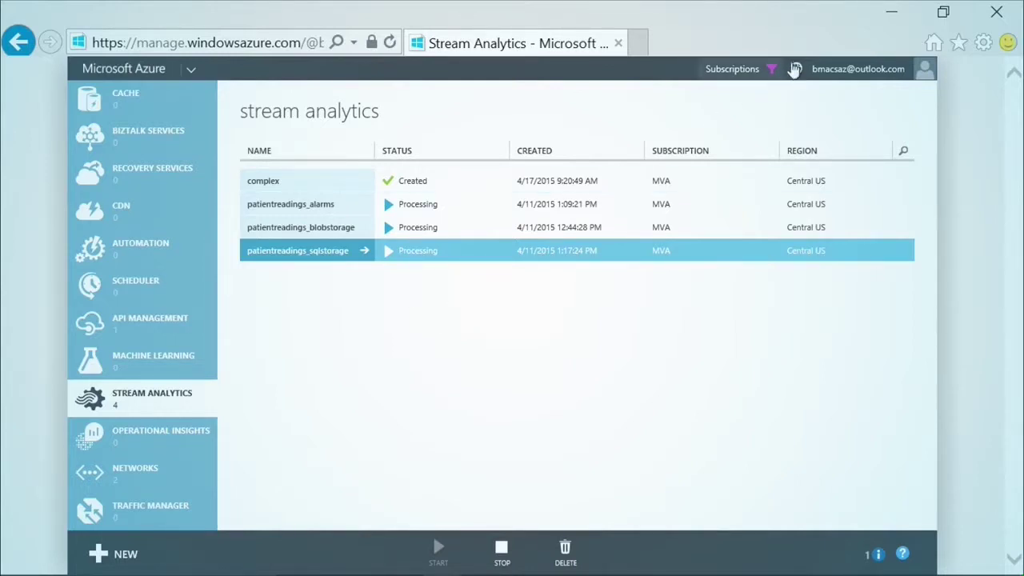
{"action": "left_click", "coordinate": [892, 14]}
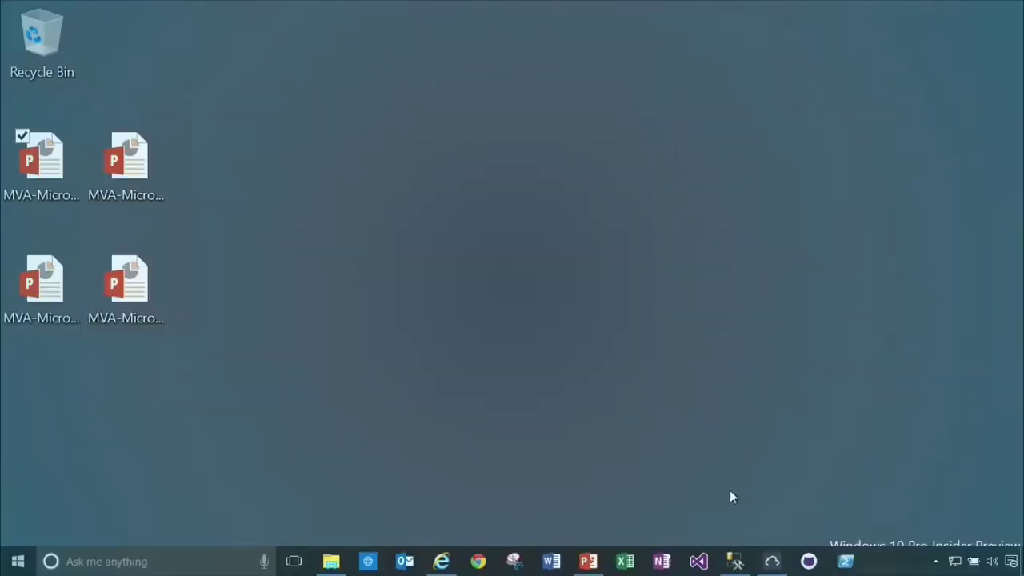
- Run the SELECT query on dbo.patientreadings in SSMS, returning 2045 rows
{"action": "left_click", "coordinate": [734, 562]}
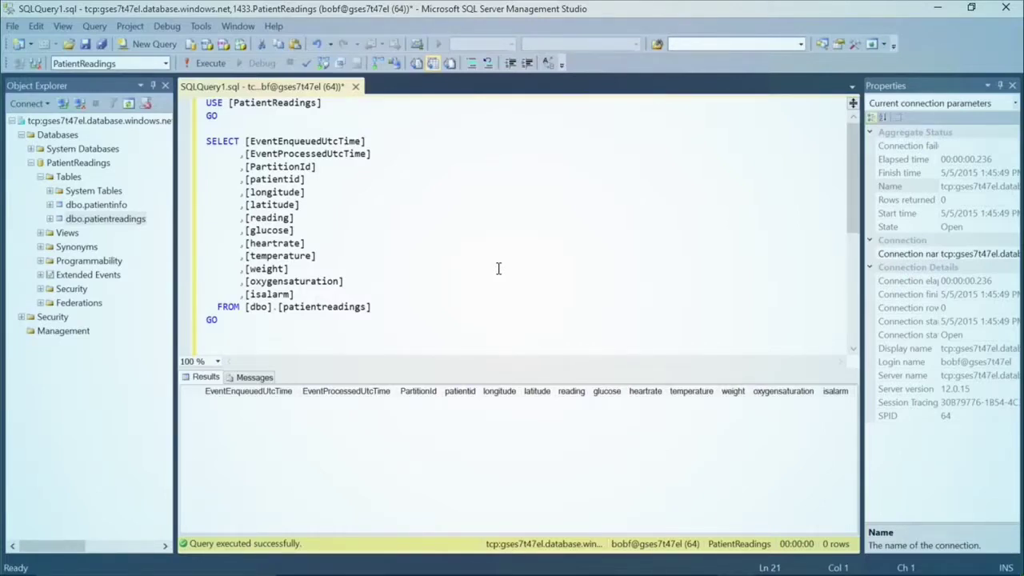
{"action": "left_click", "coordinate": [78, 163]}
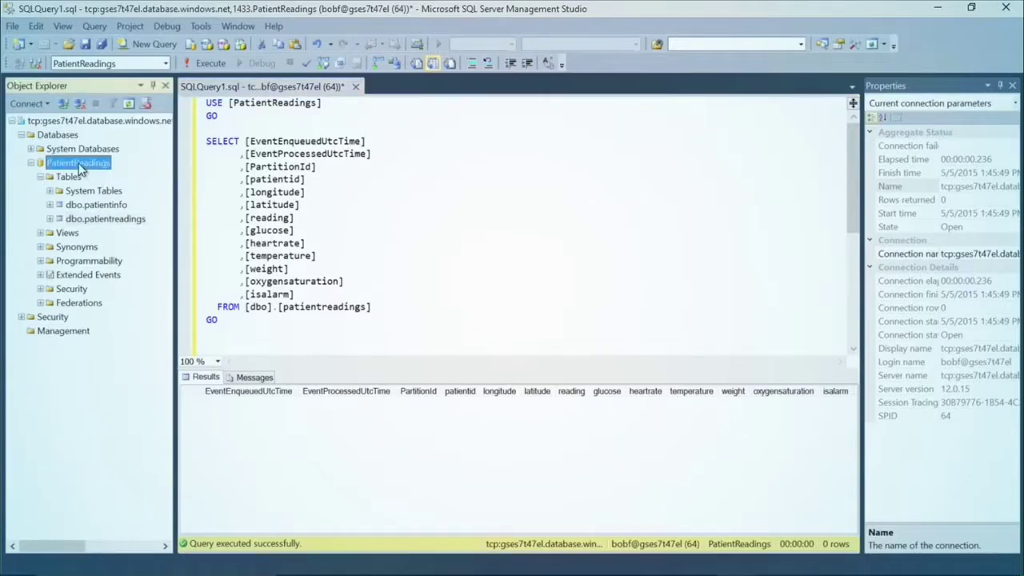
{"action": "left_click", "coordinate": [115, 223]}
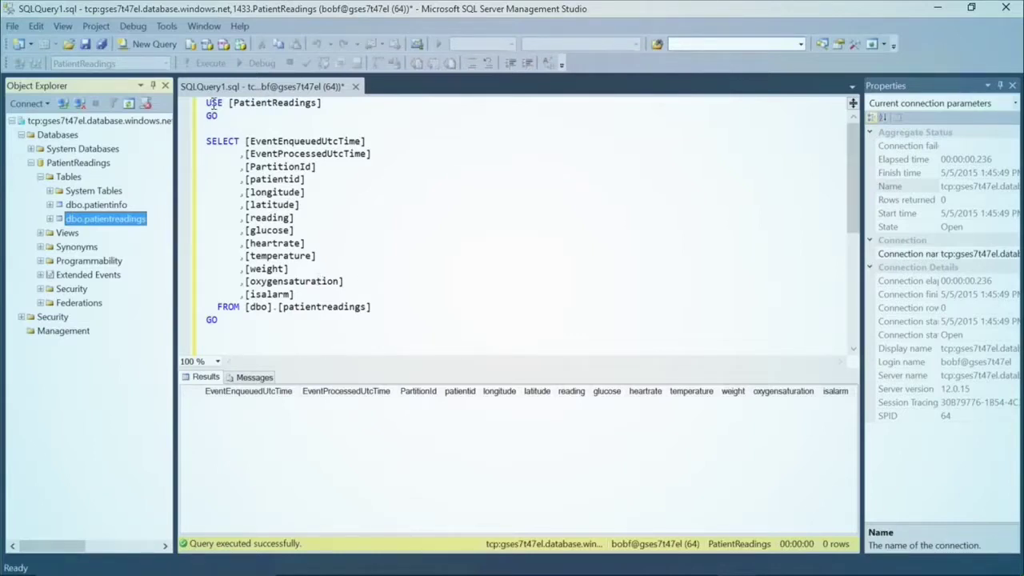
{"action": "left_click", "coordinate": [270, 192]}
{"action": "left_click", "coordinate": [206, 64]}
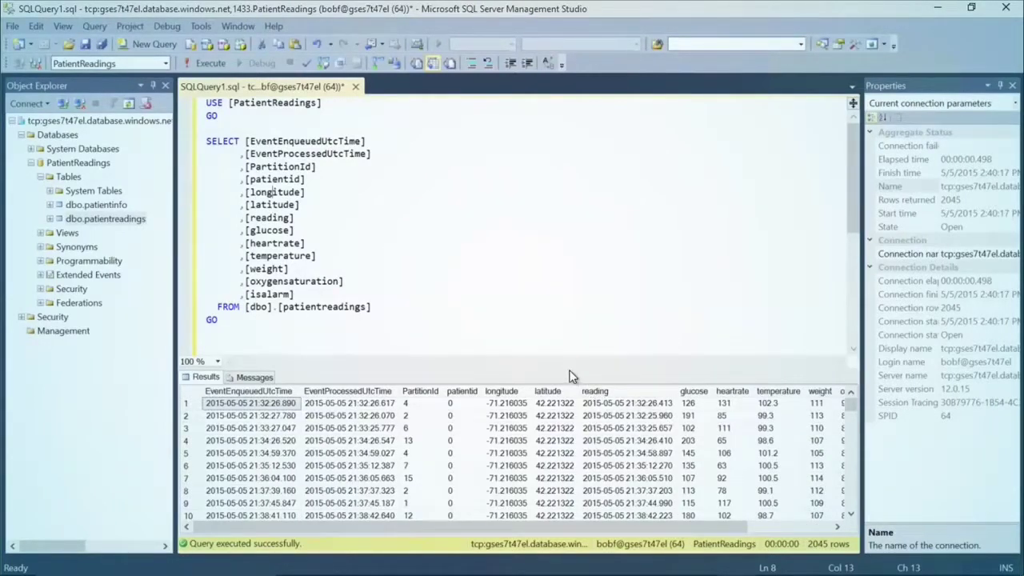
- Enlarge the results grid, inspect rows at 200% magnification, and re-run the query to get 2111 rows
{"action": "left_click_drag", "start_coordinate": [559, 367], "coordinate": [554, 277]}
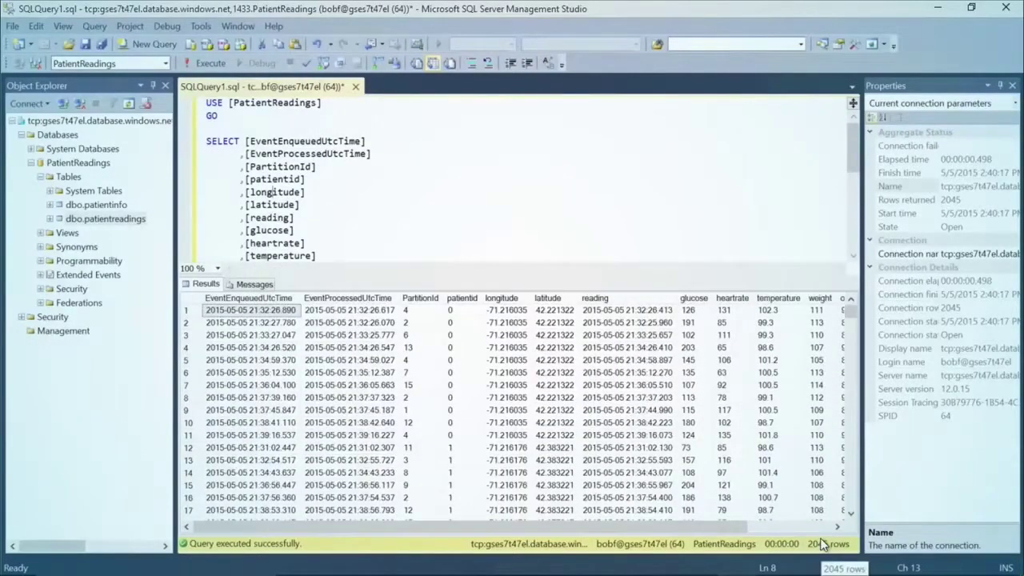
{"action": "key", "text": "super+plus"}
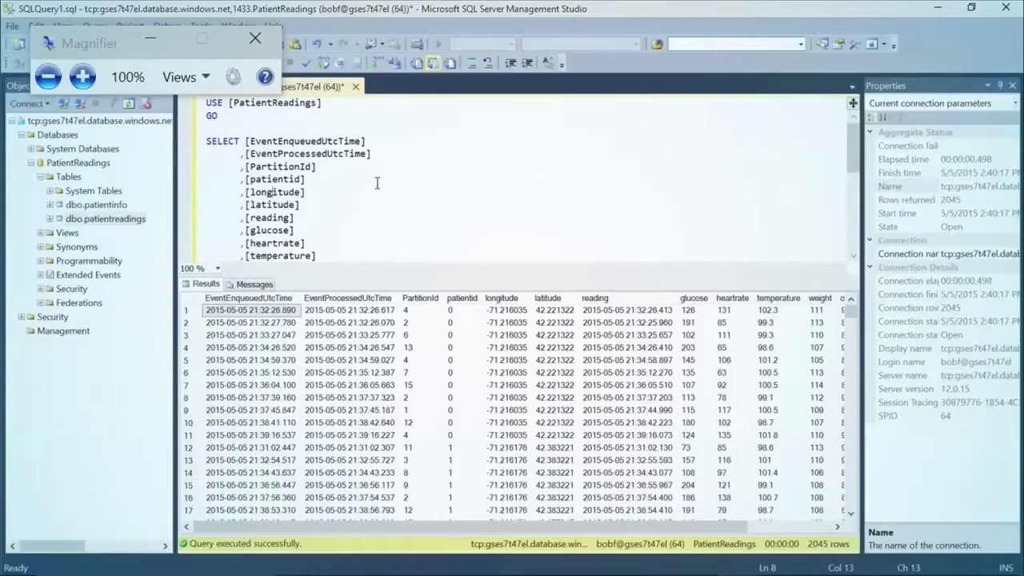
{"action": "left_click", "coordinate": [83, 76]}
{"action": "scroll", "coordinate": [541, 355], "scroll_direction": "down", "scroll_amount": 6}
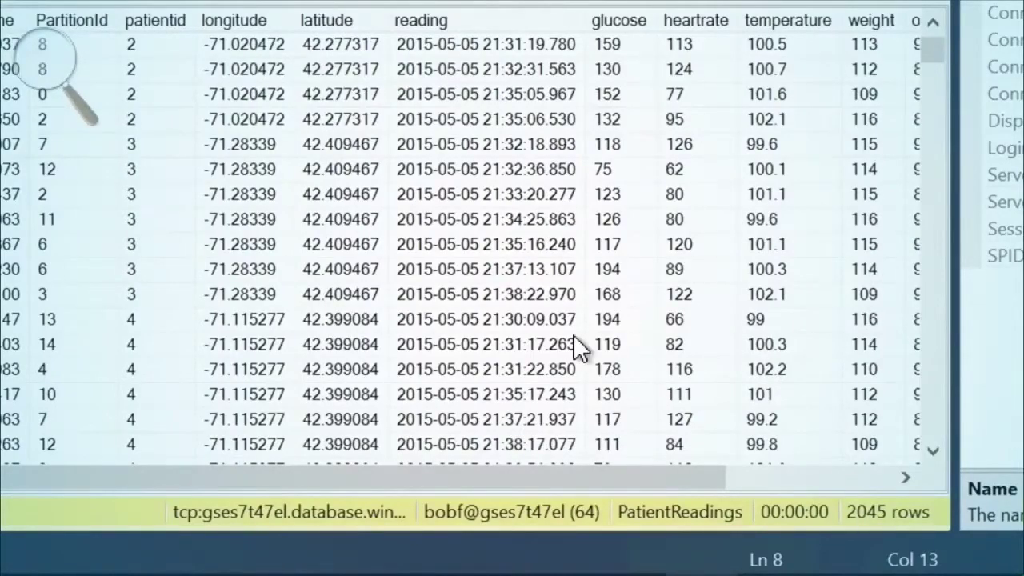
{"action": "key", "text": "super+minus"}
{"action": "left_click", "coordinate": [186, 61]}
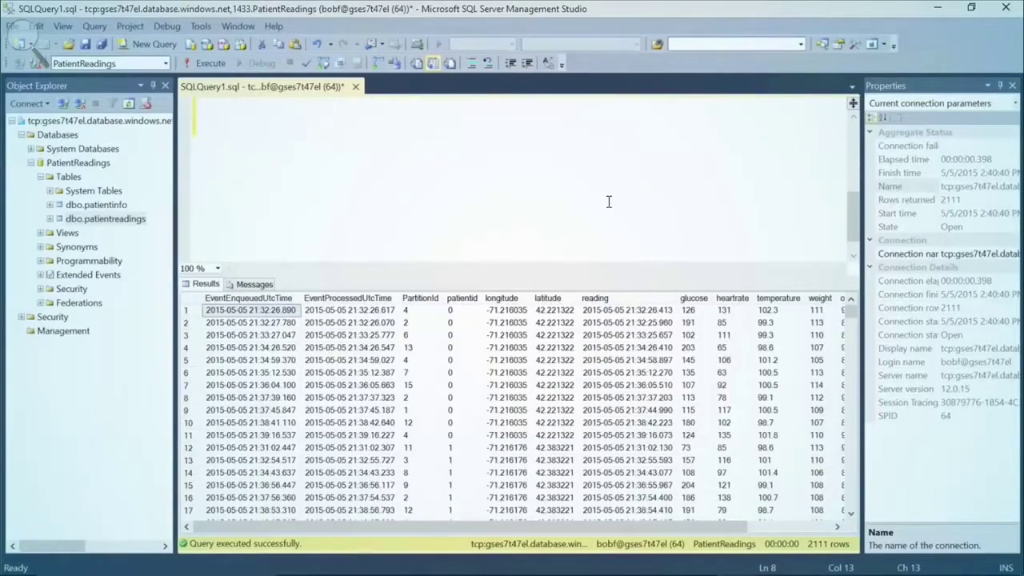
- Open the 312.55 KB biometrics CSV from archive/biometrics in Excel
{"action": "mouse_move", "coordinate": [736, 569]}
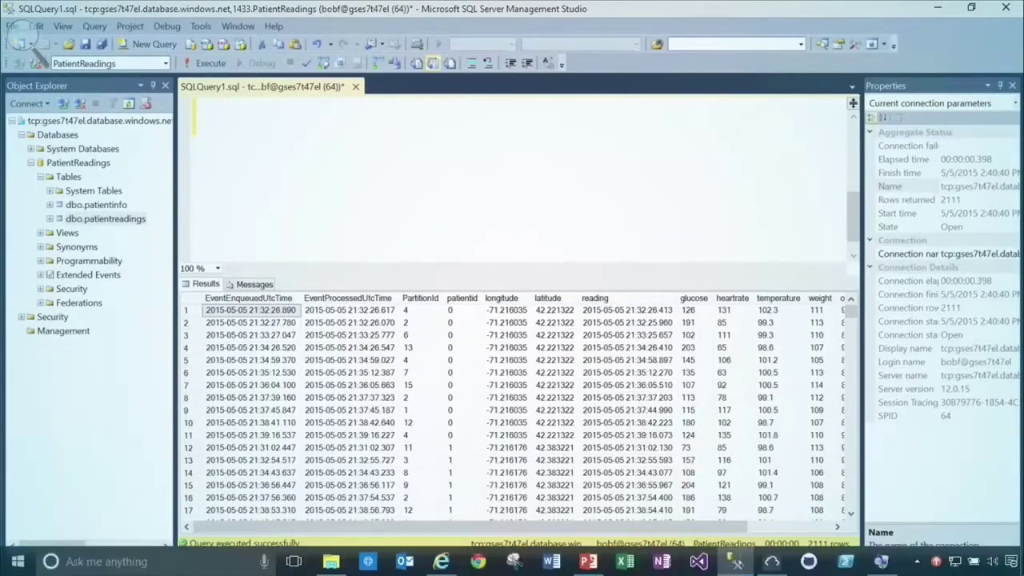
{"action": "left_click", "coordinate": [772, 564]}
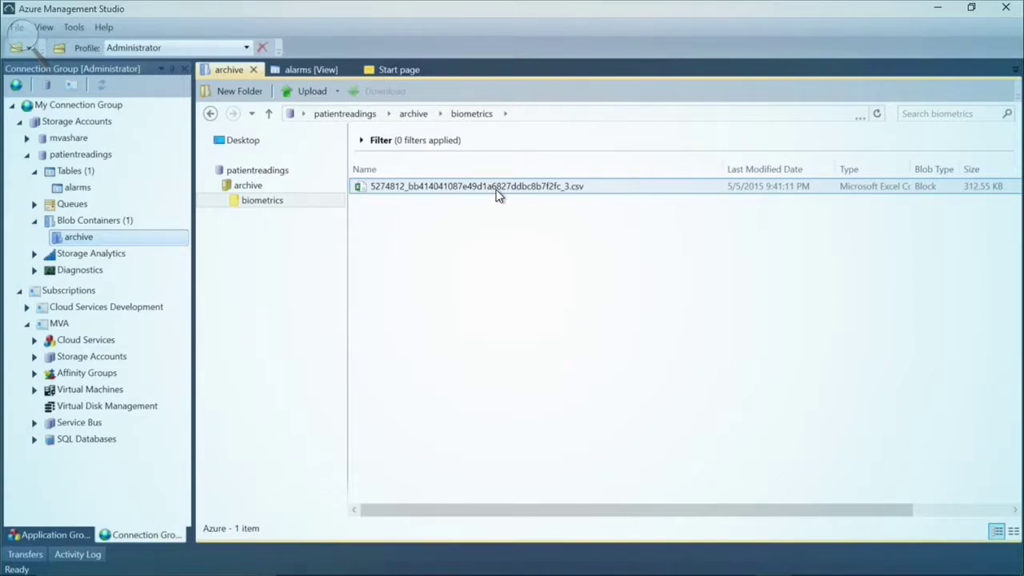
{"action": "left_click", "coordinate": [497, 192]}
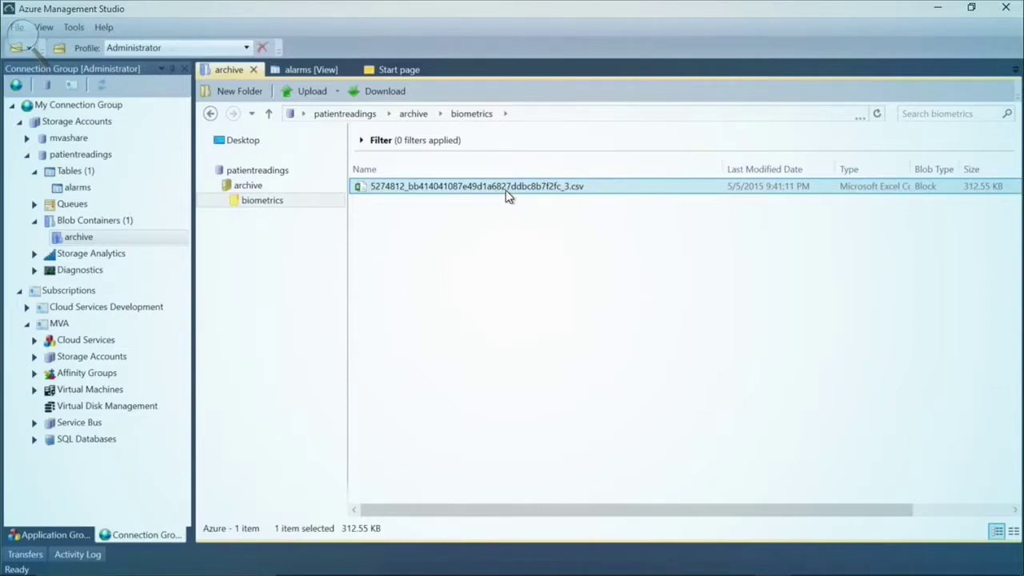
{"action": "double_click", "coordinate": [504, 191]}
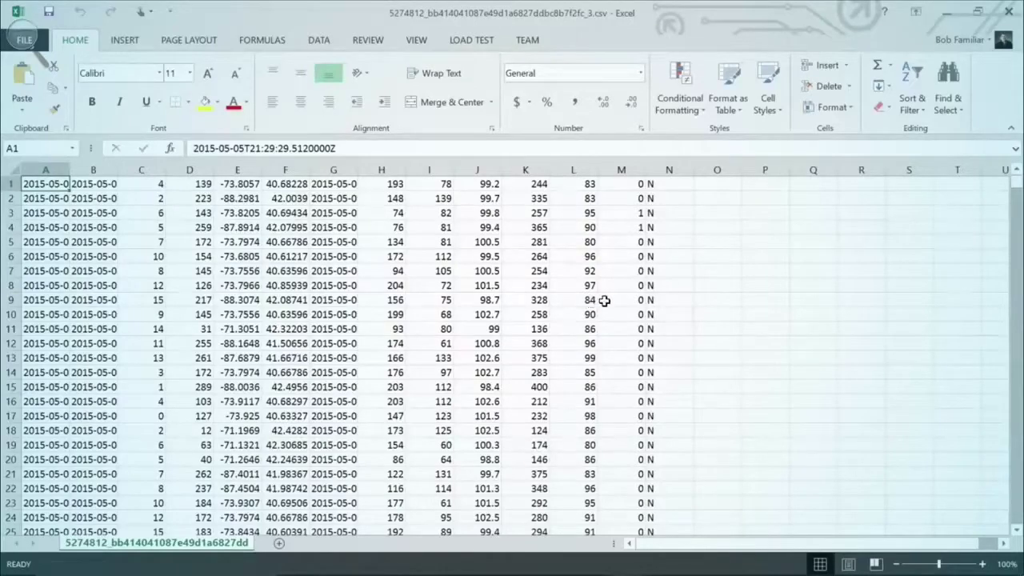
- Collapse the Excel ribbon to show more rows of the biometrics readings
{"action": "left_click", "coordinate": [1012, 129]}
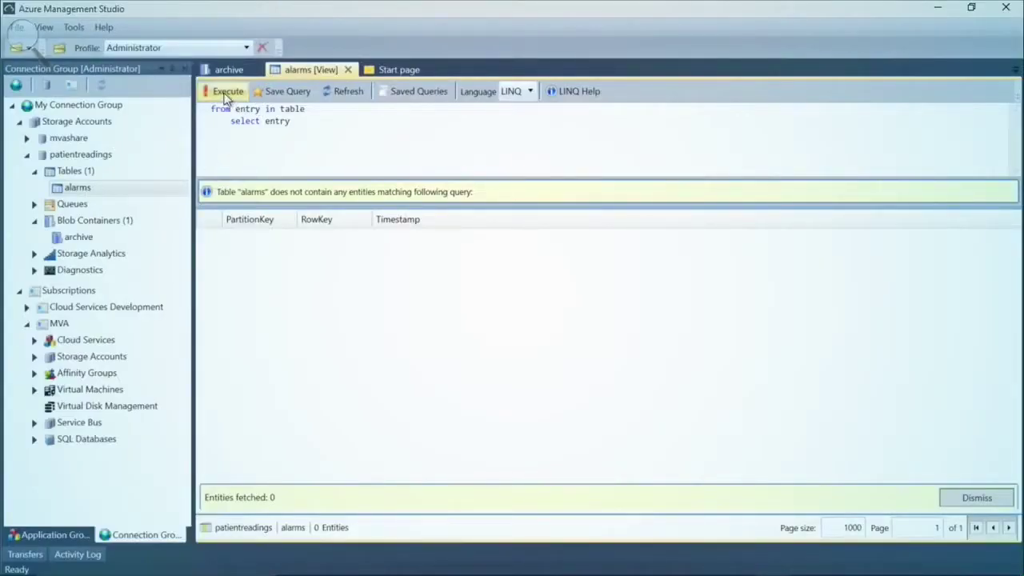
- Query the alarms table for its 191 entities and scroll right to view all columns
{"action": "left_click", "coordinate": [226, 91]}
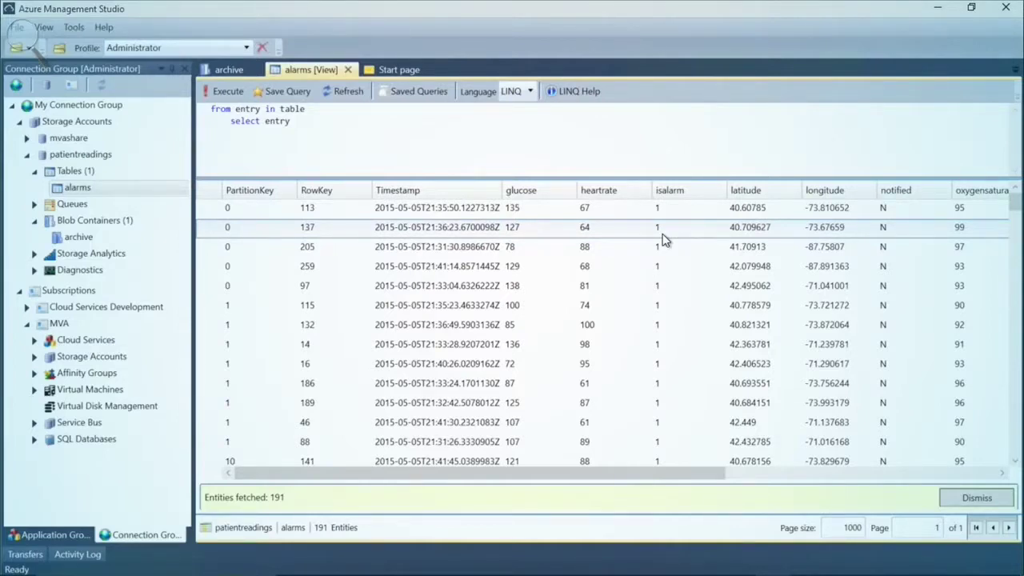
{"action": "left_click_drag", "start_coordinate": [663, 474], "coordinate": [646, 475]}
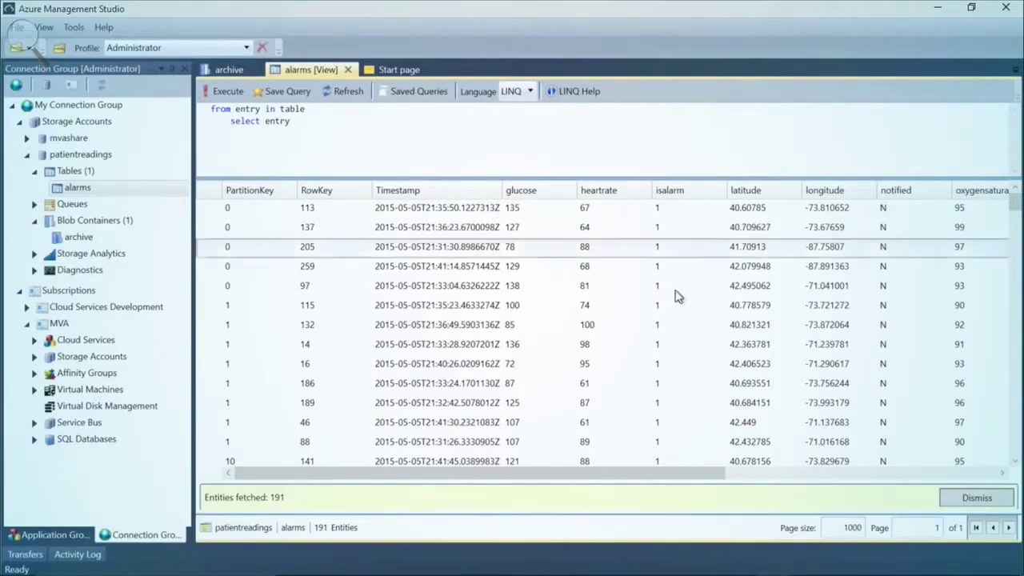
{"action": "left_click_drag", "start_coordinate": [704, 481], "coordinate": [965, 488]}
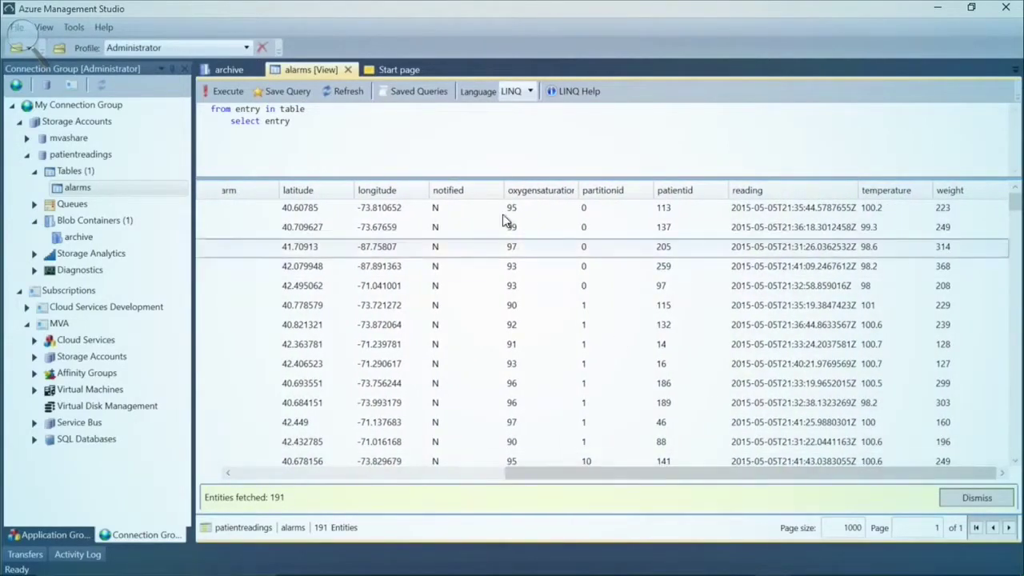
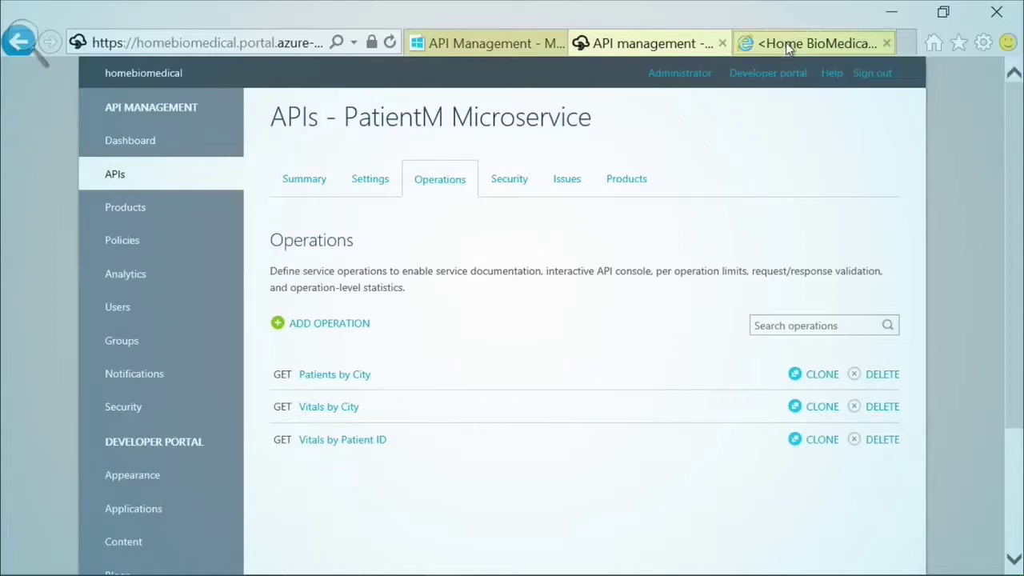
- Switch to the Home BioMedical developer portal's welcome home page
{"action": "left_click", "coordinate": [785, 43]}
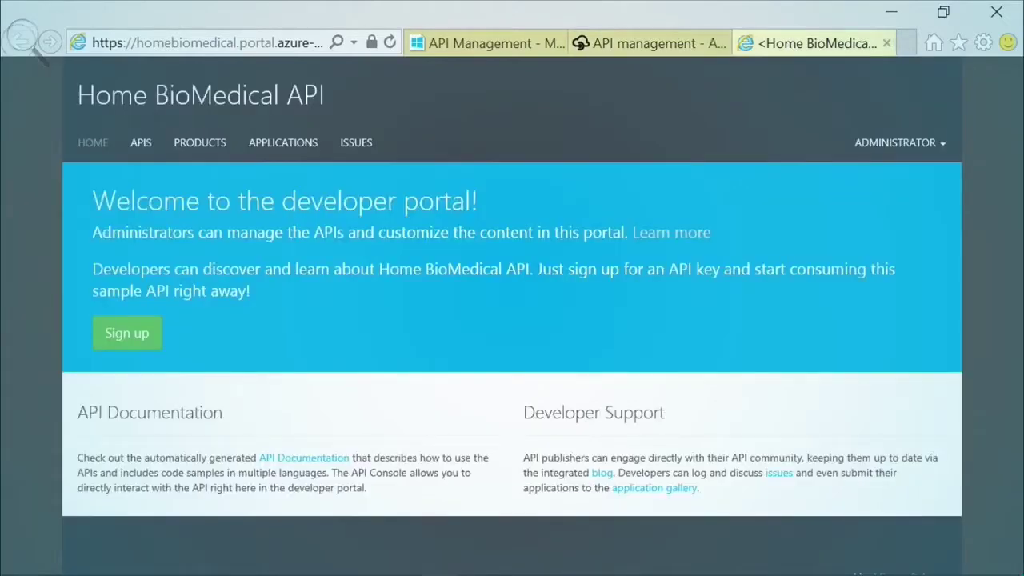
- Open the PatientM Microservice Patients by City test console with city boston, then show the publisher's operations list
{"action": "left_click", "coordinate": [142, 152]}
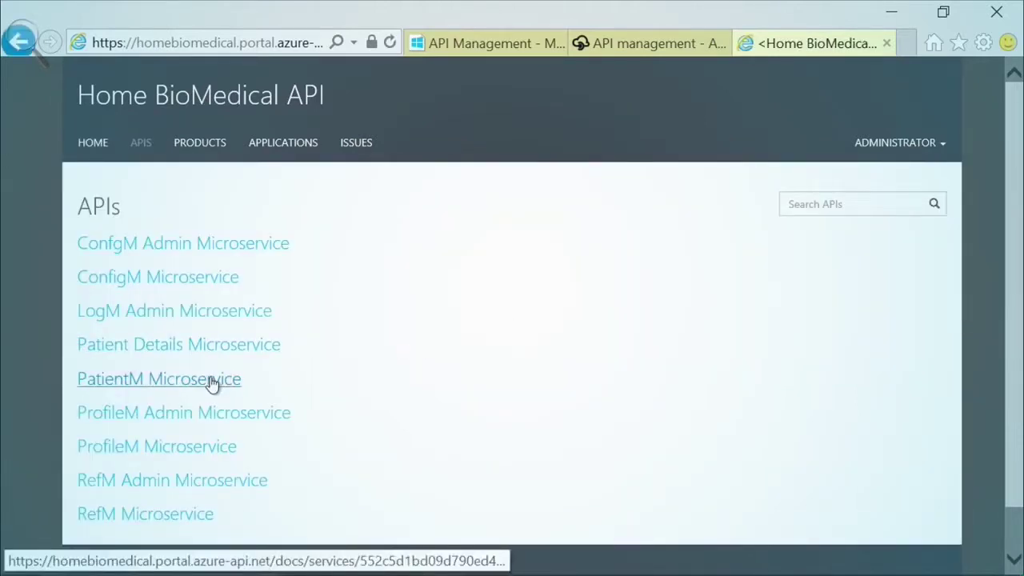
{"action": "left_click", "coordinate": [212, 385]}
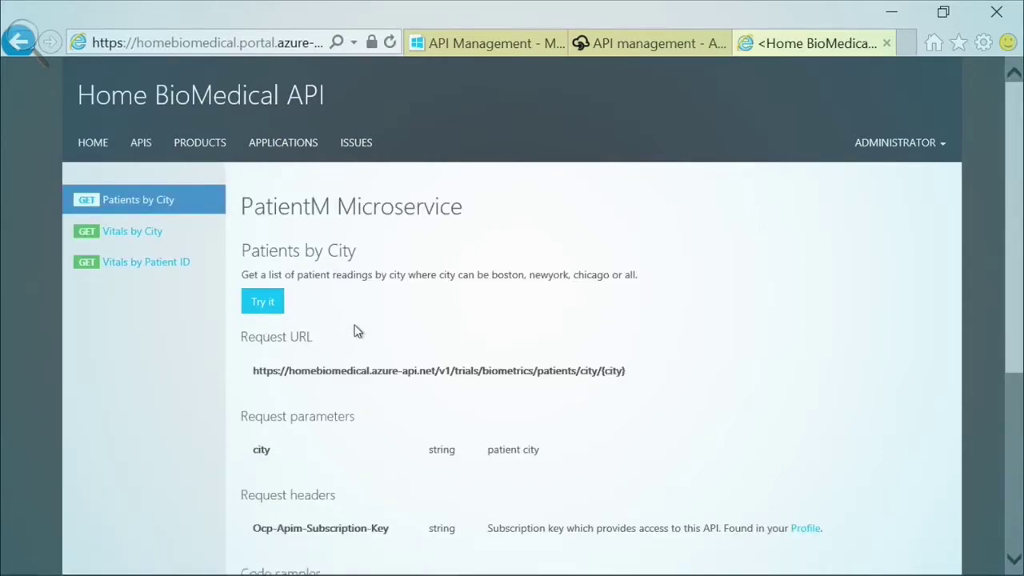
{"action": "scroll", "coordinate": [356, 333], "scroll_direction": "down", "scroll_amount": 2}
{"action": "left_click", "coordinate": [267, 151]}
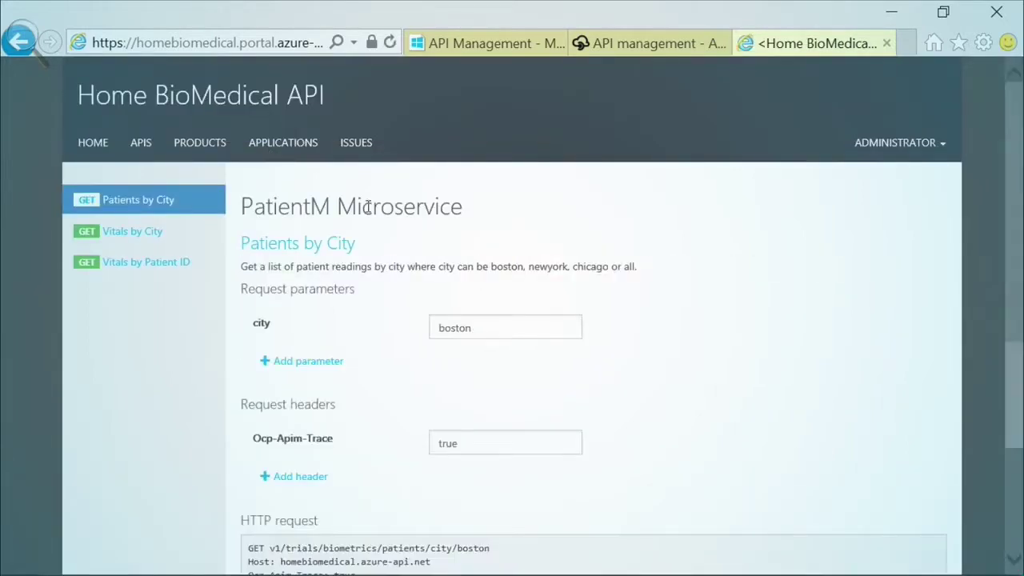
{"action": "left_click", "coordinate": [493, 334]}
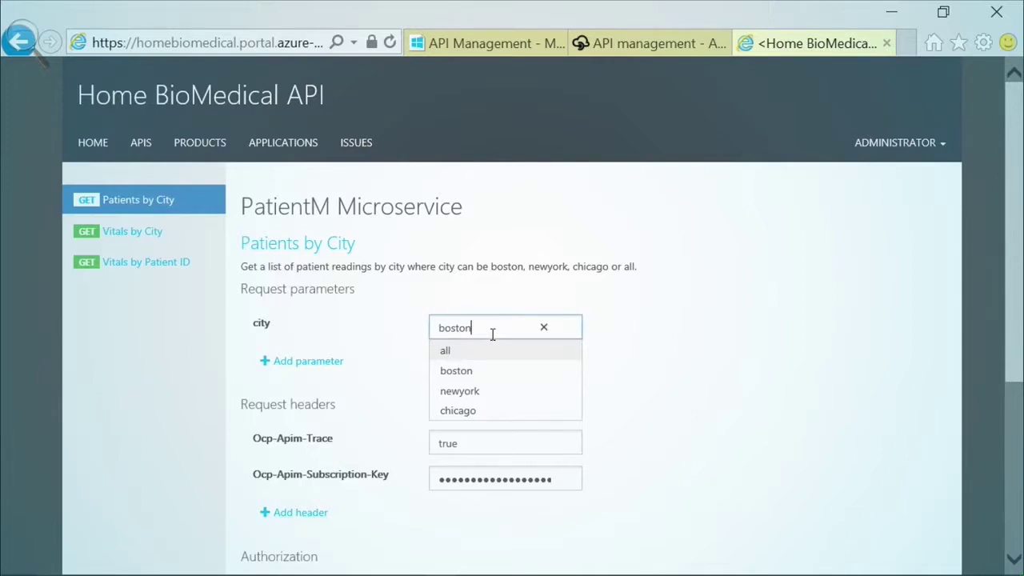
{"action": "left_click", "coordinate": [637, 43]}
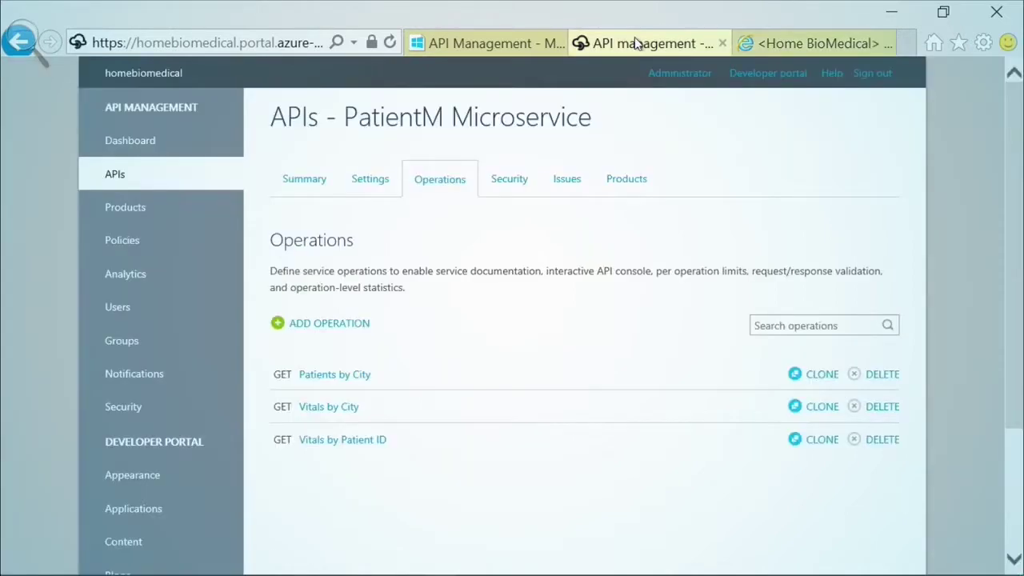
- Check Patients by City's allowed city values (all, boston, newyork, chicago), then return to the test console
{"action": "left_click", "coordinate": [350, 377]}
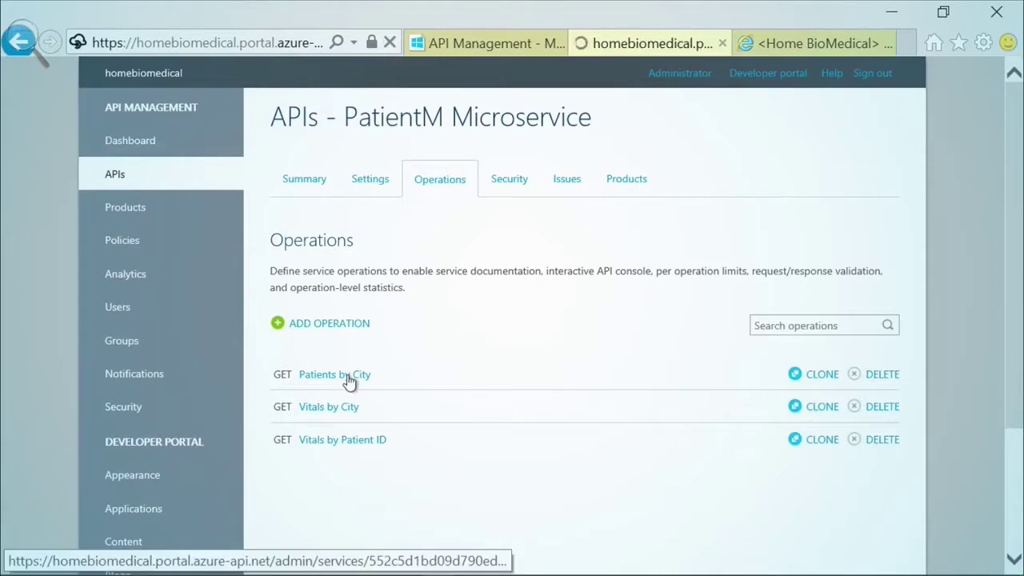
{"action": "scroll", "coordinate": [427, 383], "scroll_direction": "down", "scroll_amount": 1}
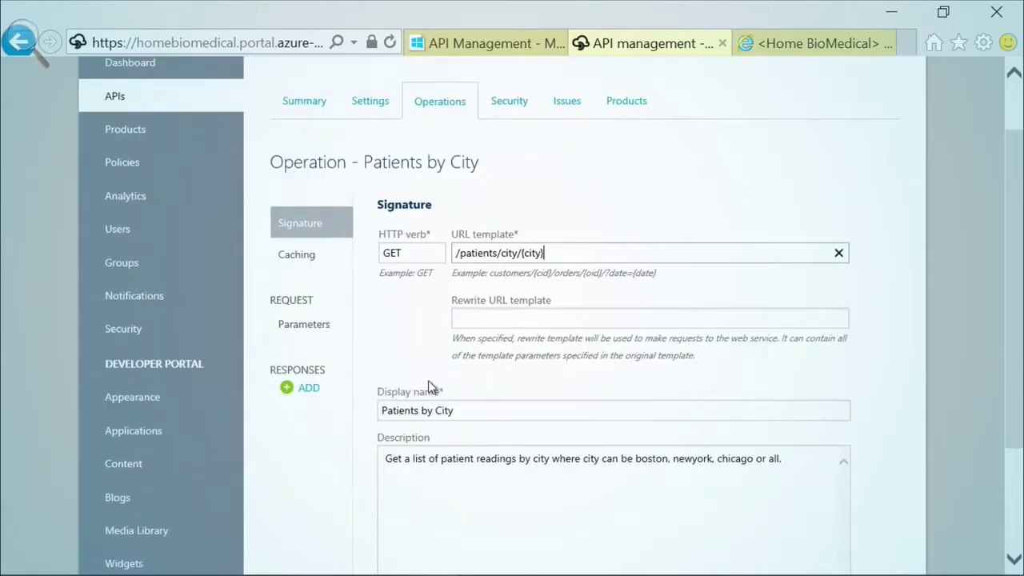
{"action": "left_click", "coordinate": [320, 325]}
{"action": "left_click", "coordinate": [702, 312]}
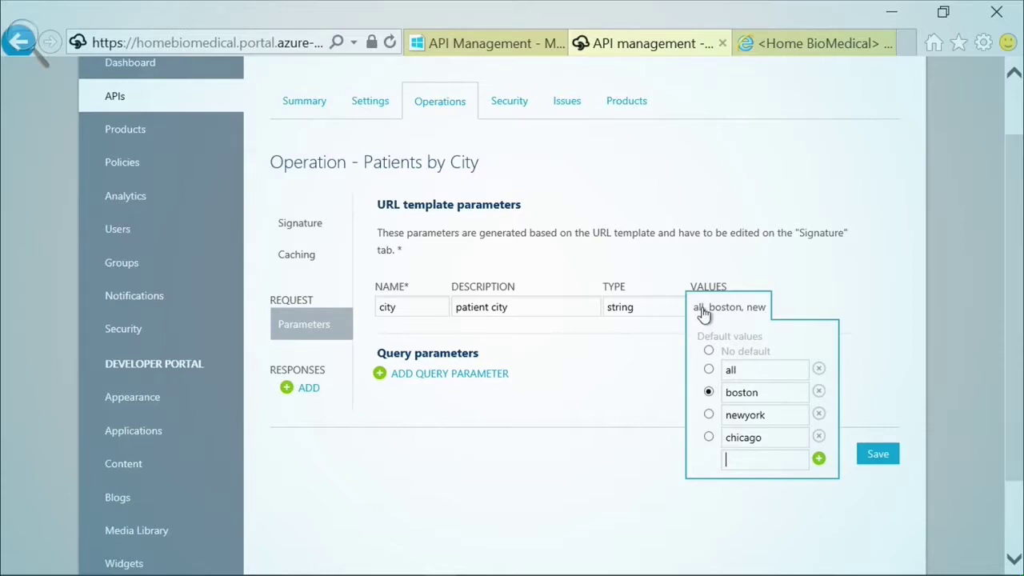
{"action": "left_click", "coordinate": [708, 196]}
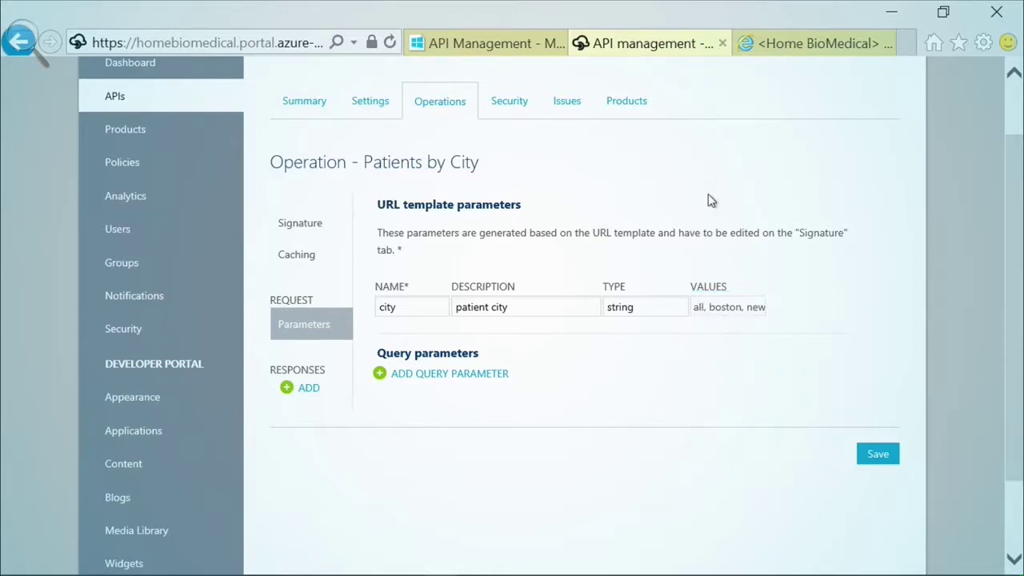
{"action": "left_click", "coordinate": [773, 45]}
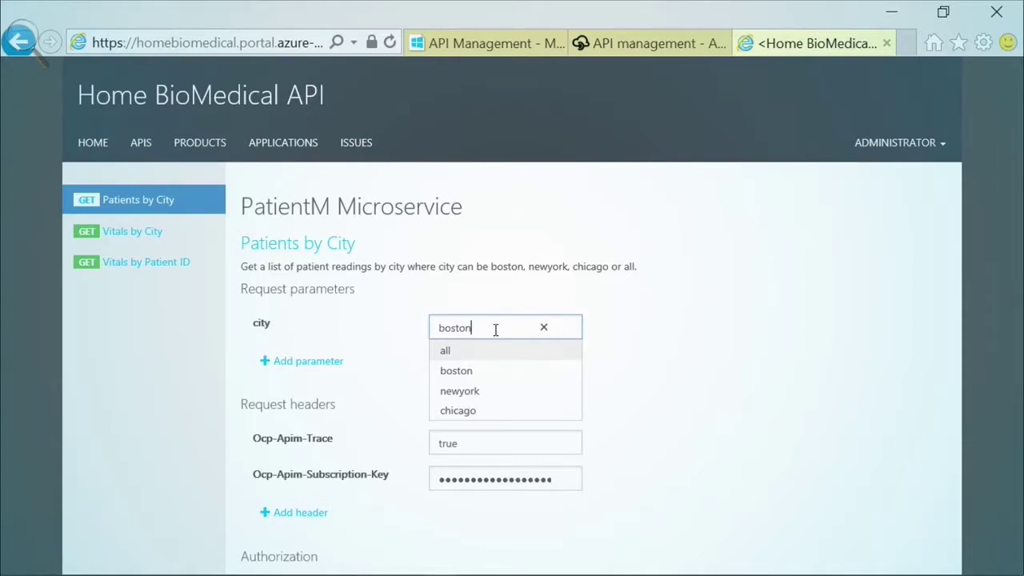
- Run Patients by City with city newyork and review the JSON response
{"action": "left_click", "coordinate": [451, 393]}
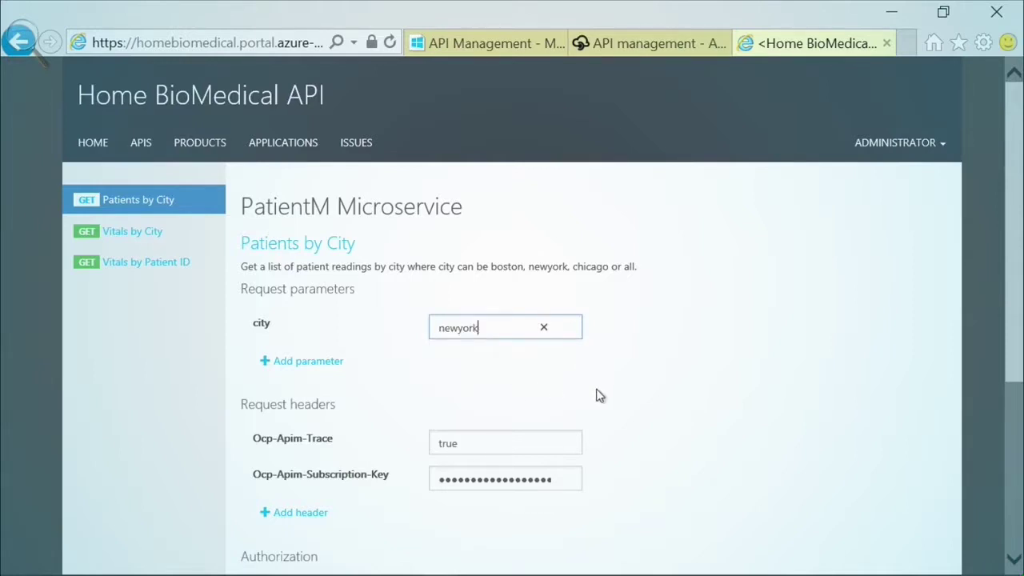
{"action": "scroll", "coordinate": [612, 400], "scroll_direction": "down", "scroll_amount": 1}
{"action": "scroll", "coordinate": [609, 400], "scroll_direction": "down", "scroll_amount": 1}
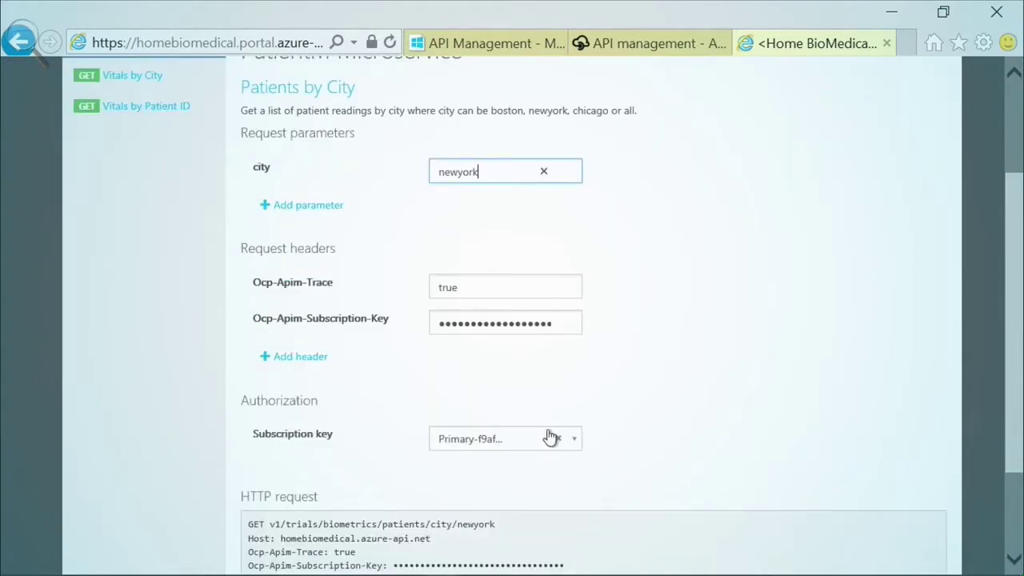
{"action": "scroll", "coordinate": [550, 435], "scroll_direction": "down", "scroll_amount": 2}
{"action": "left_click", "coordinate": [262, 466]}
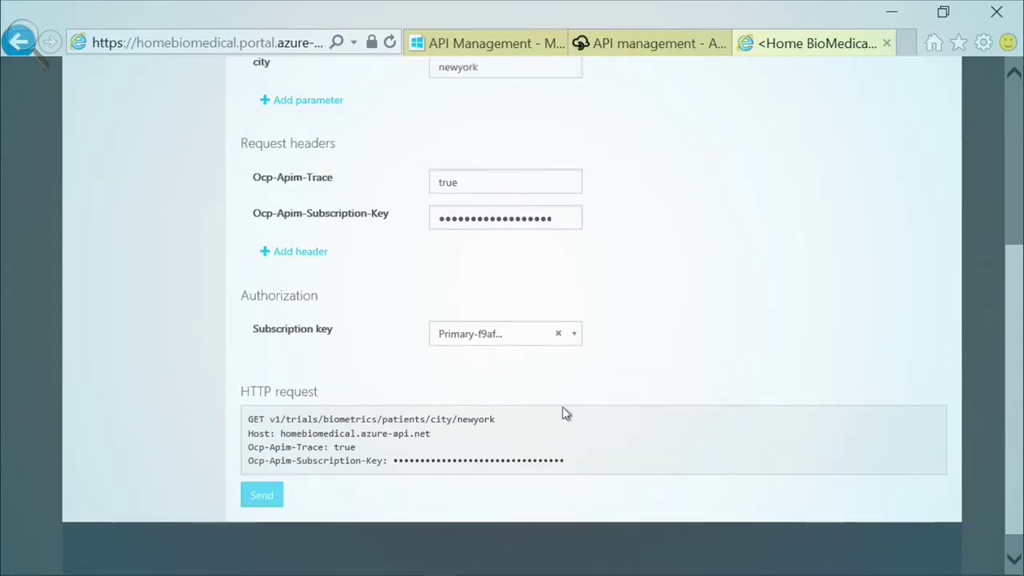
{"action": "scroll", "coordinate": [870, 329], "scroll_direction": "down", "scroll_amount": 6}
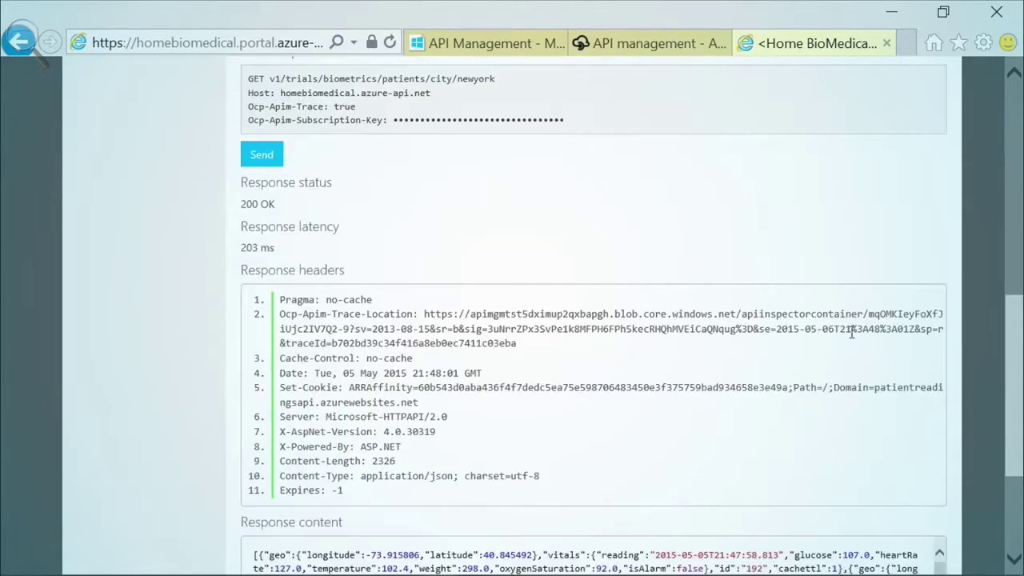
{"action": "scroll", "coordinate": [505, 398], "scroll_direction": "down", "scroll_amount": 3}
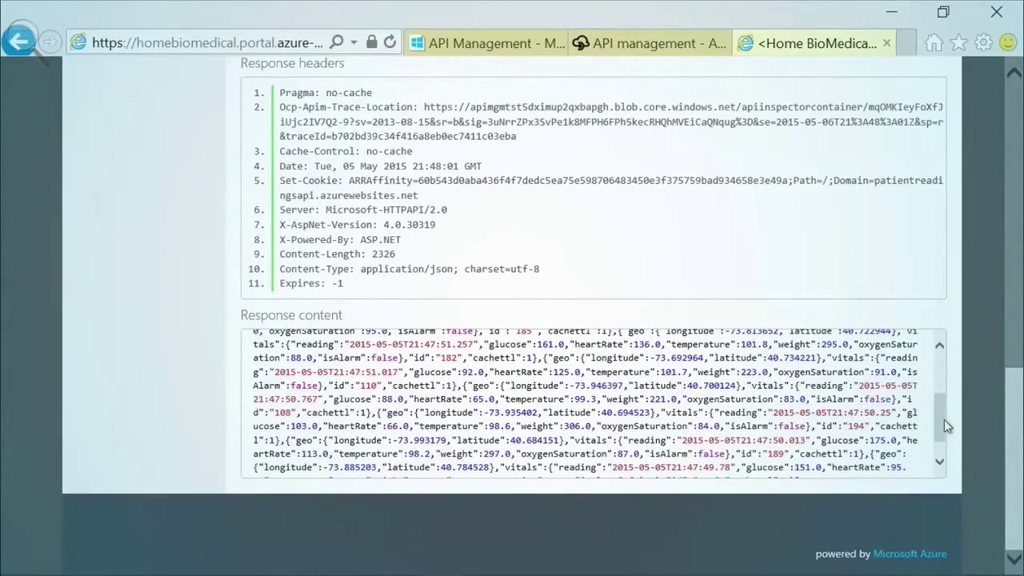
{"action": "left_click_drag", "start_coordinate": [944, 426], "coordinate": [937, 383]}
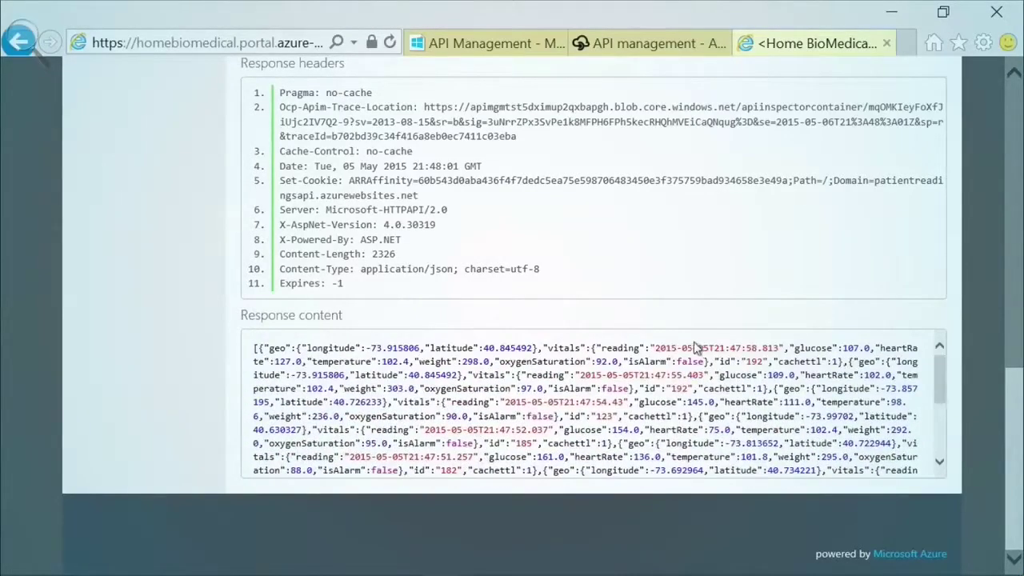
{"action": "scroll", "coordinate": [694, 347], "scroll_direction": "up", "scroll_amount": 8}
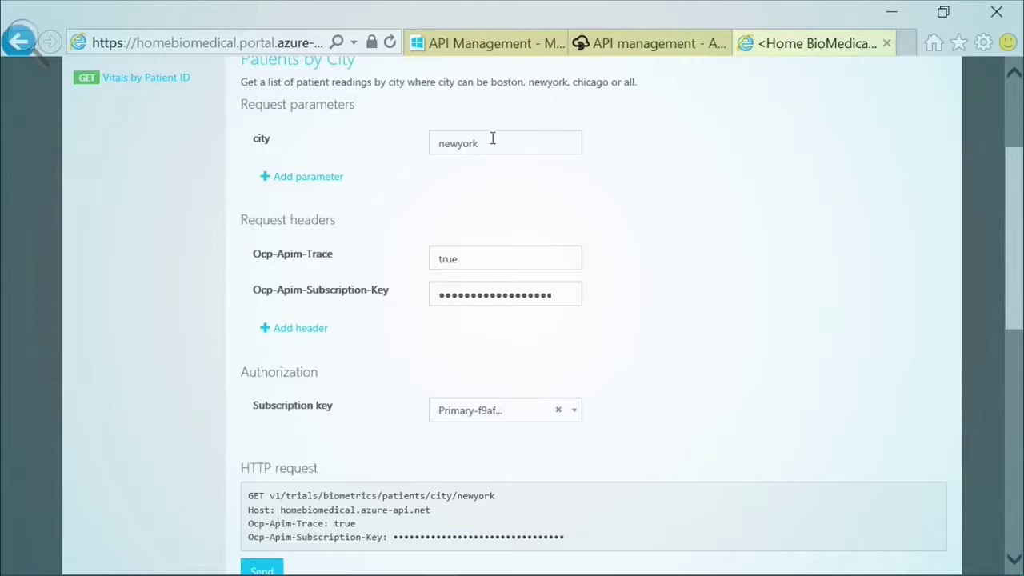
- Rerun Patients by City with city chicago and inspect the returned JSON patient readings
{"action": "left_click", "coordinate": [492, 140]}
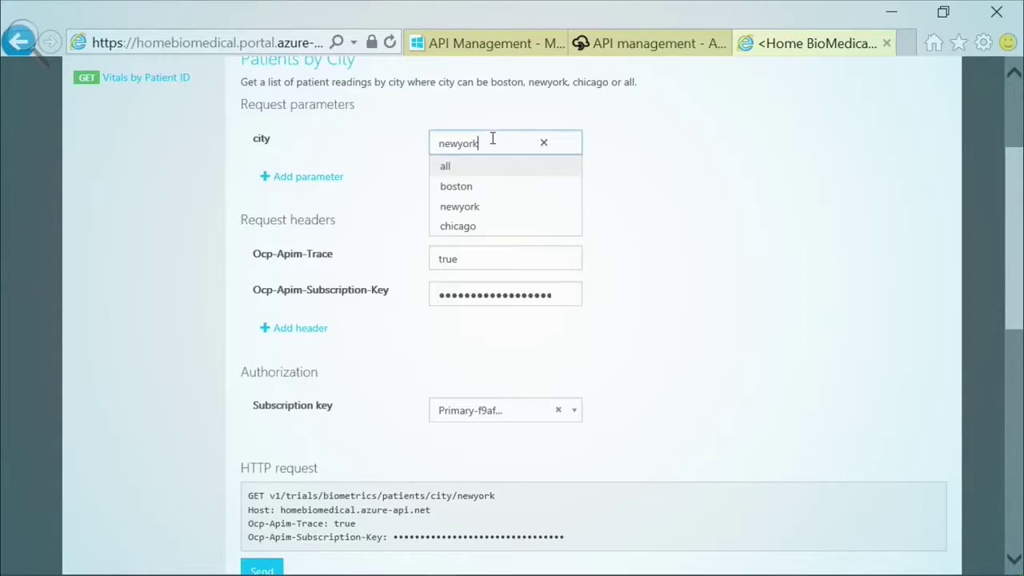
{"action": "left_click", "coordinate": [472, 229]}
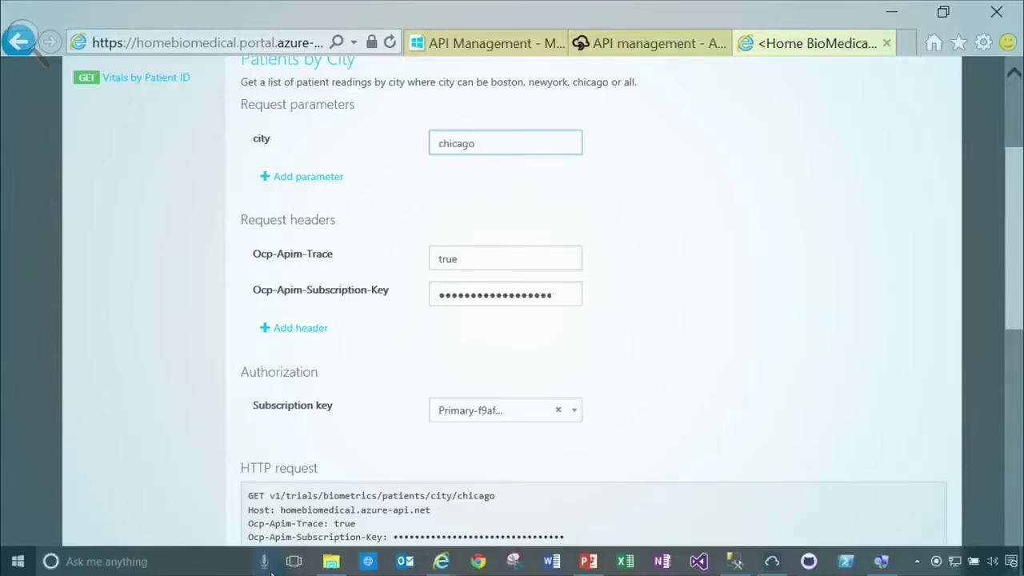
{"action": "left_click", "coordinate": [266, 563]}
{"action": "left_click", "coordinate": [619, 411]}
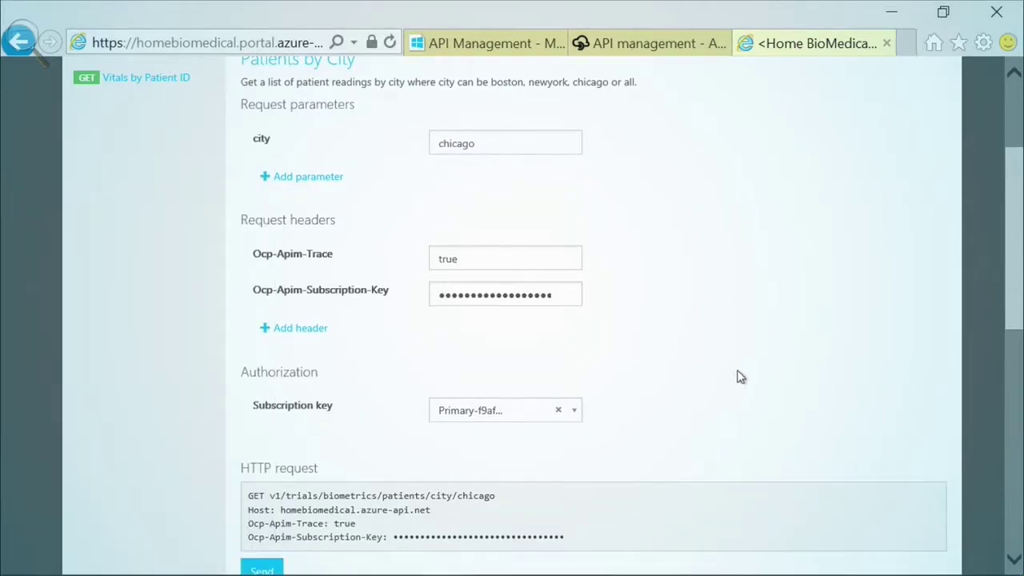
{"action": "scroll", "coordinate": [739, 377], "scroll_direction": "down", "scroll_amount": 8}
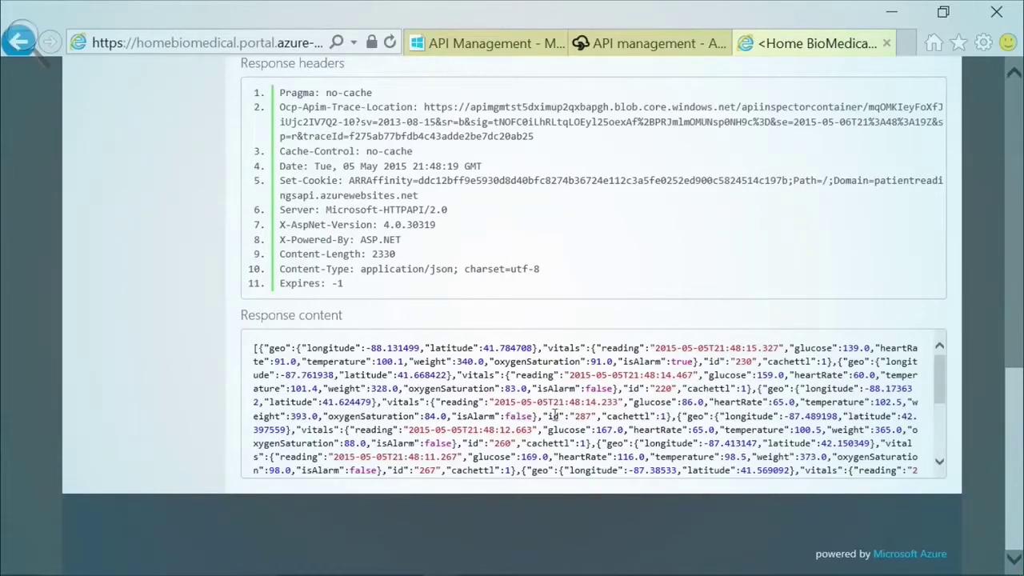
{"action": "left_click_drag", "start_coordinate": [366, 348], "coordinate": [418, 348]}
{"action": "left_click", "coordinate": [414, 347]}
{"action": "left_click_drag", "start_coordinate": [1016, 382], "coordinate": [1012, 120]}
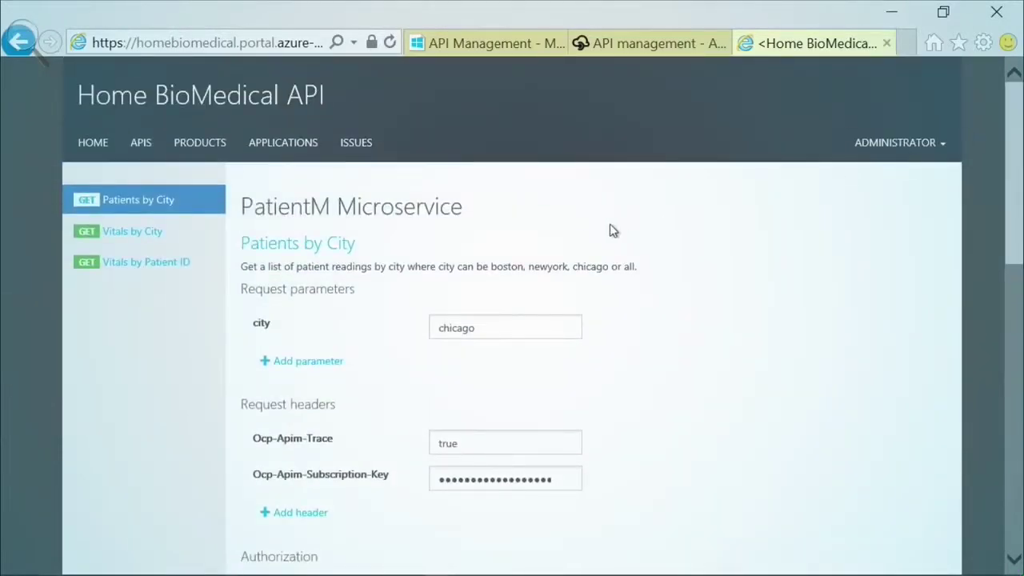
- Test Vitals by City with vital oxygen for boston and review the JSON readings
{"action": "left_click", "coordinate": [137, 237]}
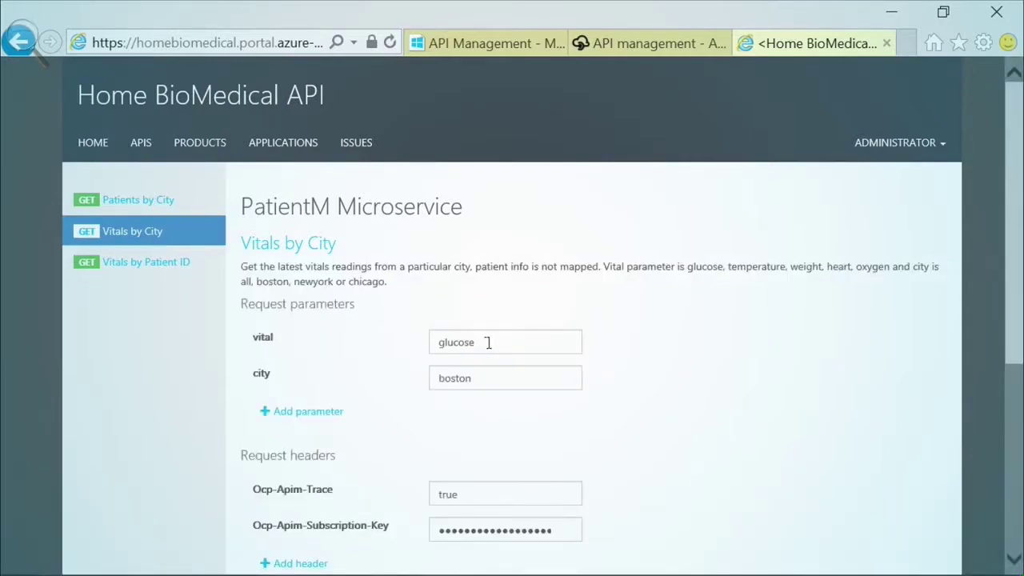
{"action": "left_click", "coordinate": [503, 341]}
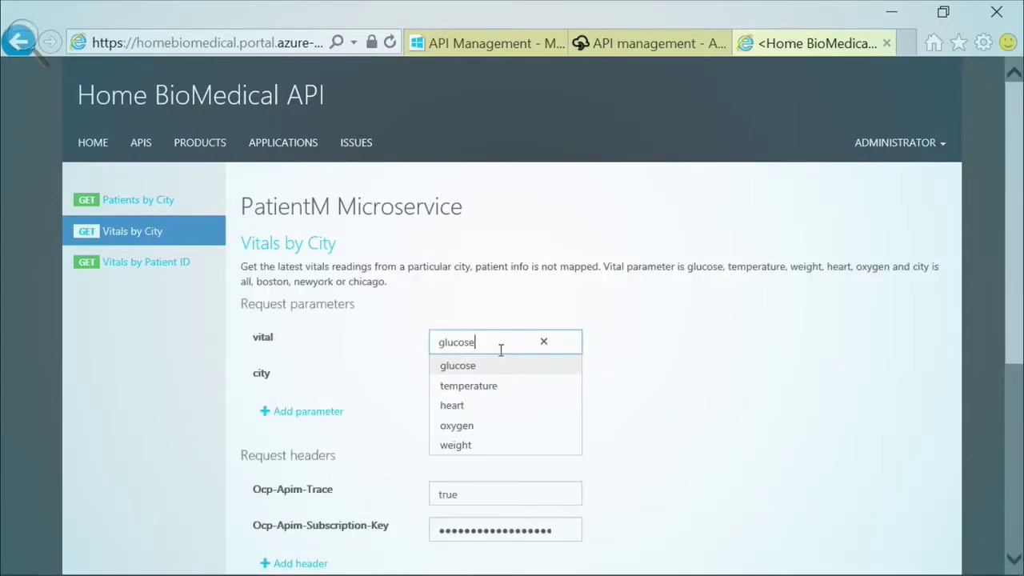
{"action": "left_click", "coordinate": [483, 426]}
{"action": "scroll", "coordinate": [726, 434], "scroll_direction": "down", "scroll_amount": 5}
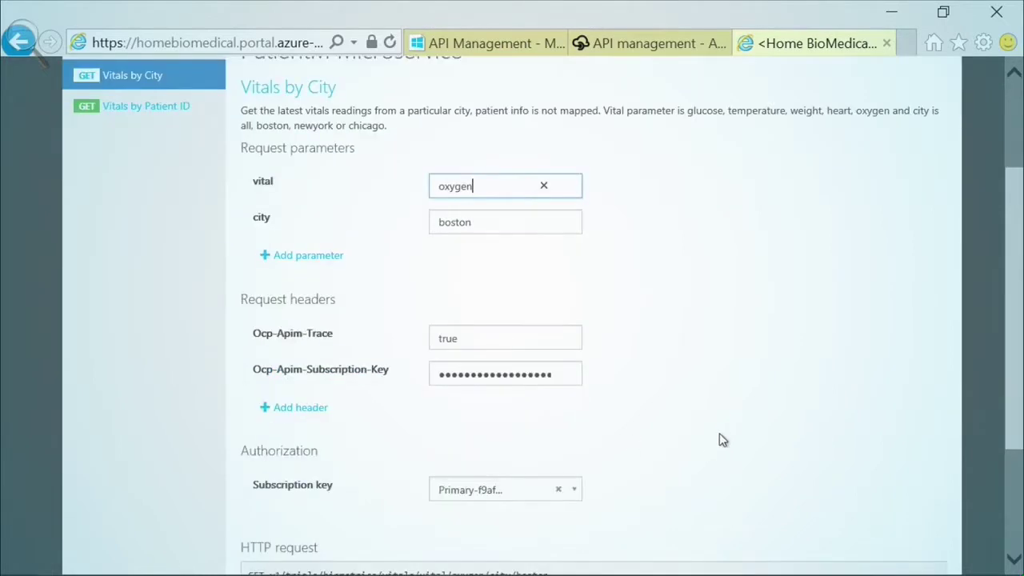
{"action": "left_click", "coordinate": [265, 469]}
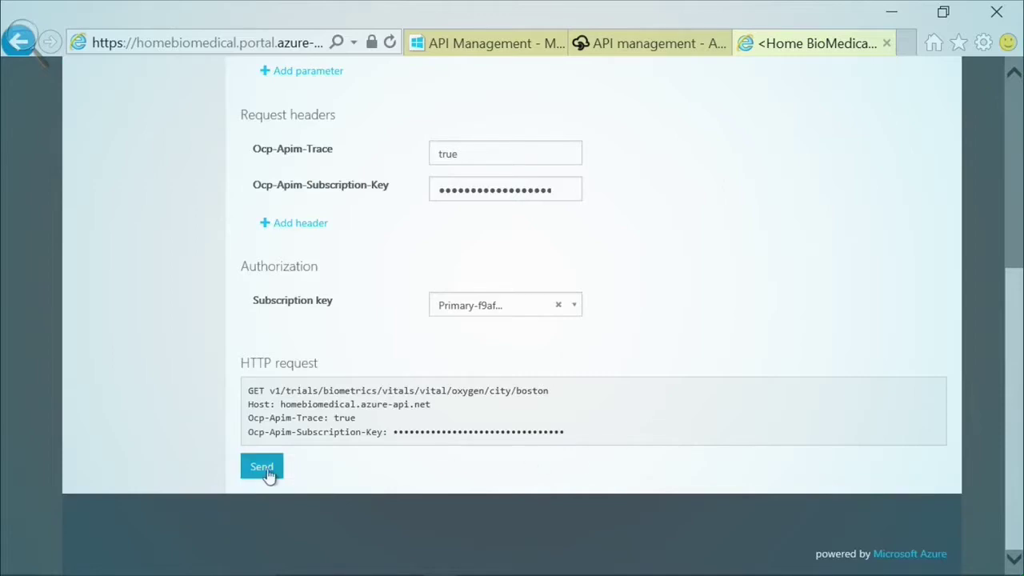
{"action": "scroll", "coordinate": [704, 360], "scroll_direction": "down", "scroll_amount": 5}
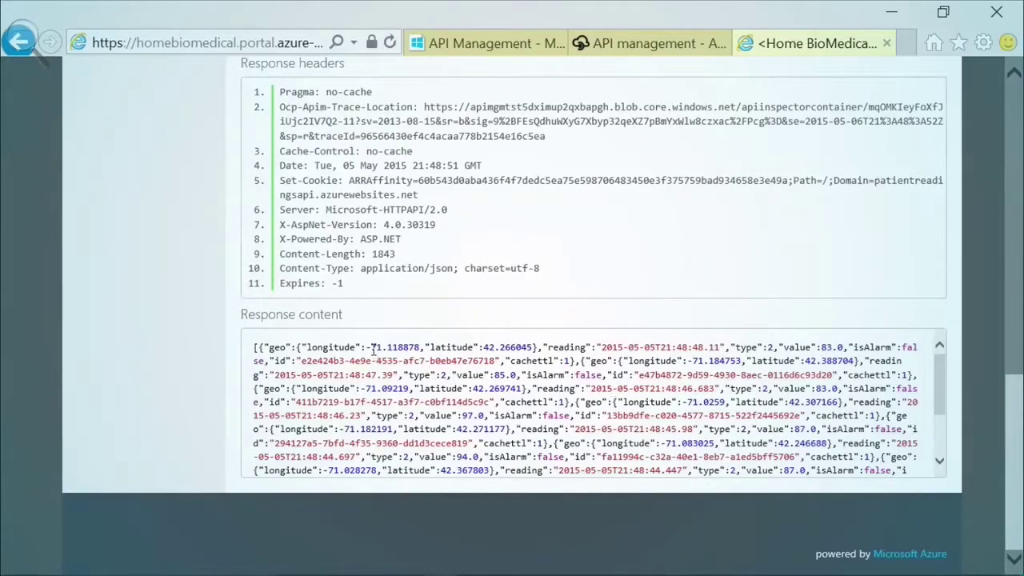
{"action": "left_click_drag", "start_coordinate": [307, 347], "coordinate": [545, 349]}
{"action": "left_click", "coordinate": [559, 351]}
{"action": "left_click_drag", "start_coordinate": [1016, 391], "coordinate": [1014, 92]}
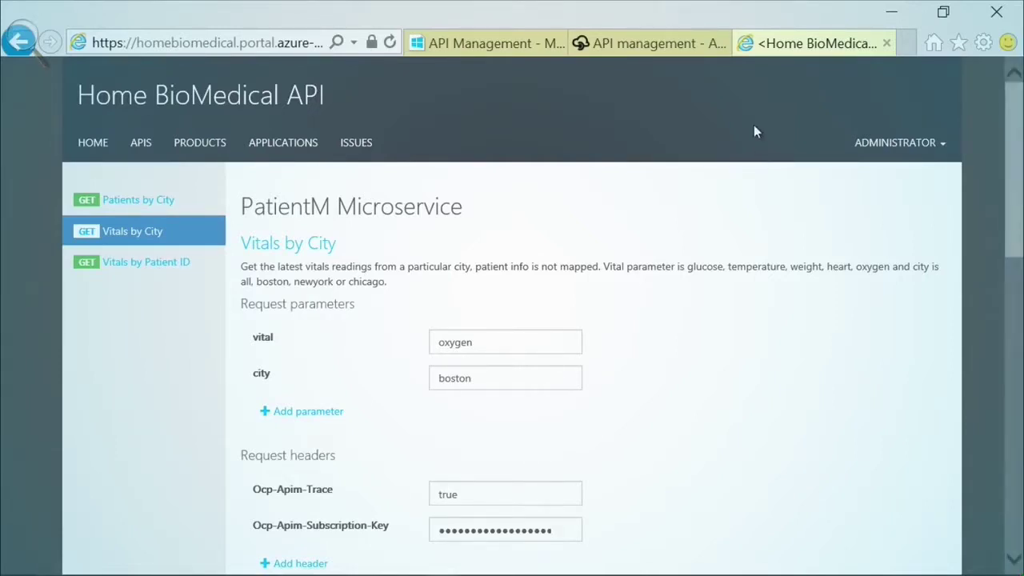
- Return to the Azure API Management list and show the web apps list
{"action": "left_click", "coordinate": [480, 48]}
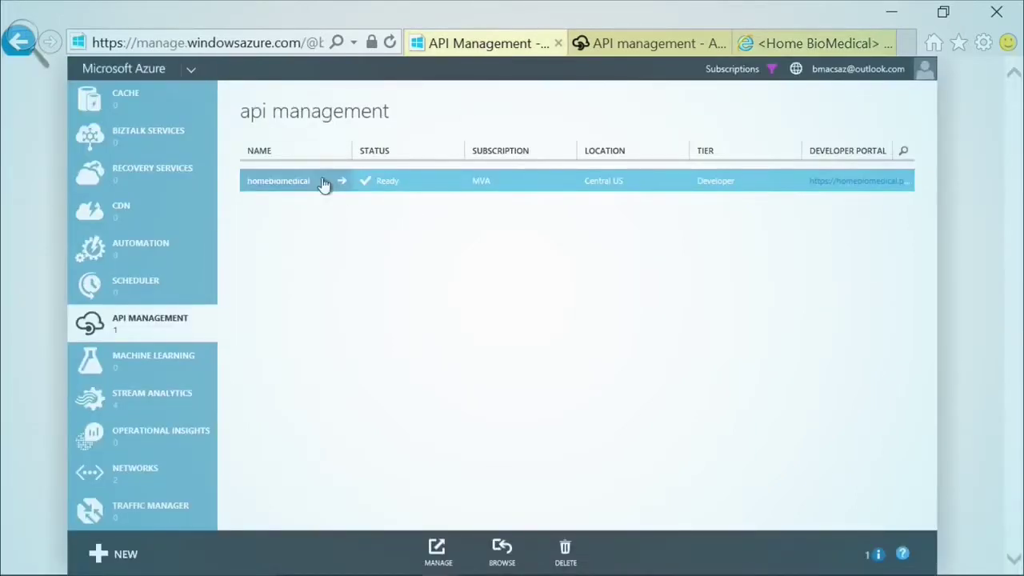
{"action": "scroll", "coordinate": [212, 97], "scroll_direction": "up", "scroll_amount": 5}
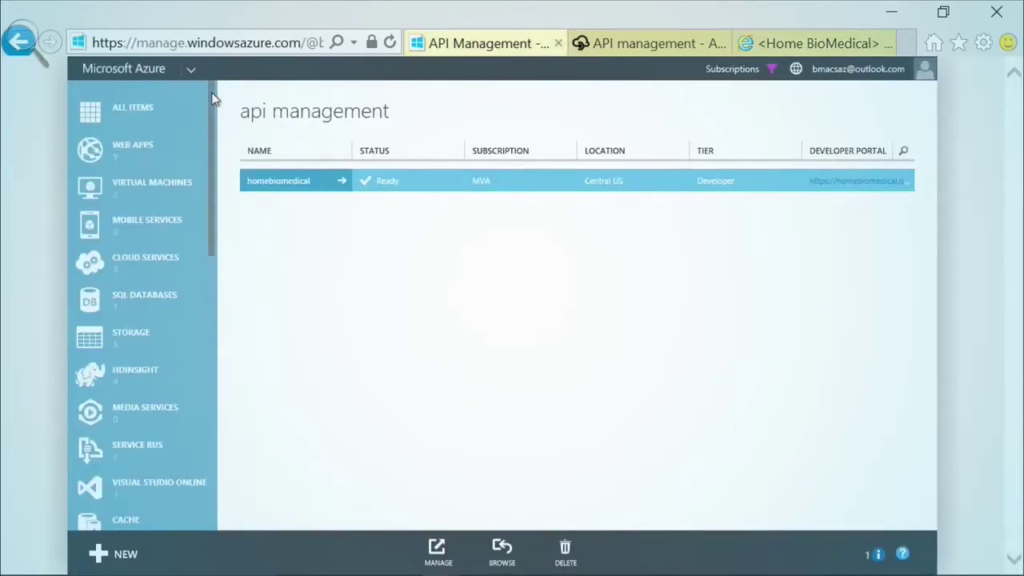
{"action": "left_click", "coordinate": [146, 154]}
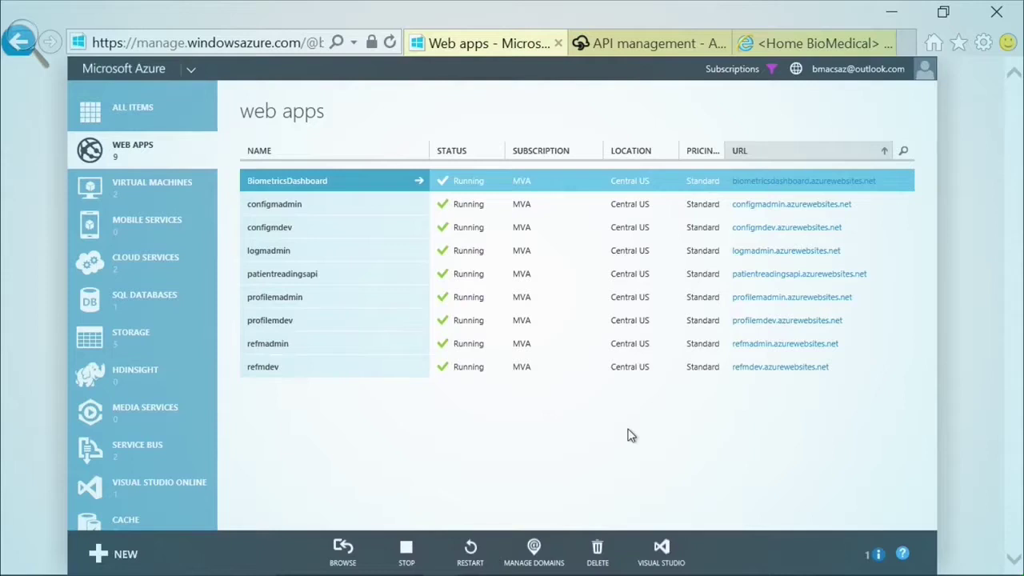